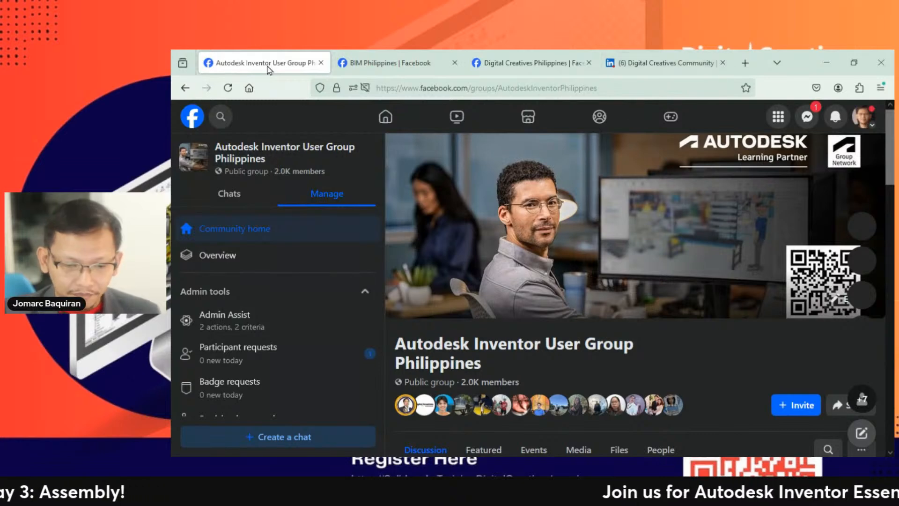
View the BIM Philippines and Digital Creatives Philippines Facebook groups and the Digital Creatives Community LinkedIn group, closing any chat pop-ups
click(390, 62)
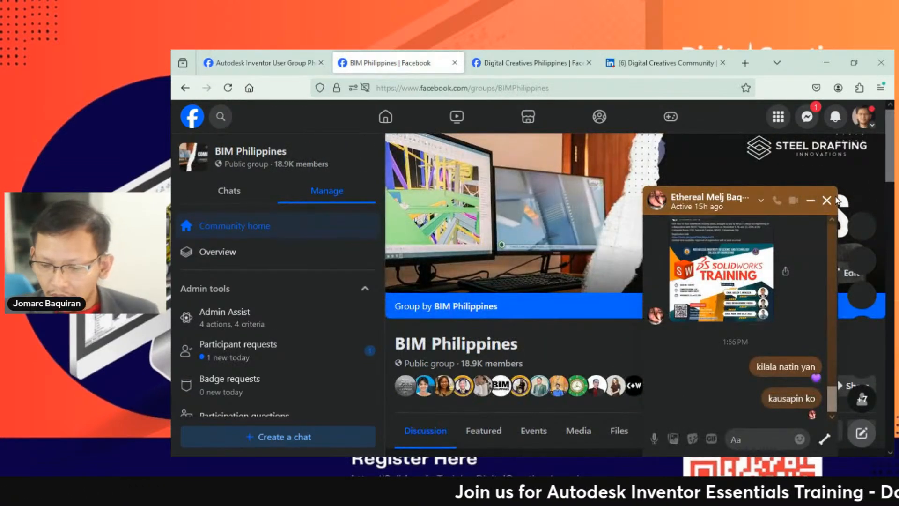
click(828, 201)
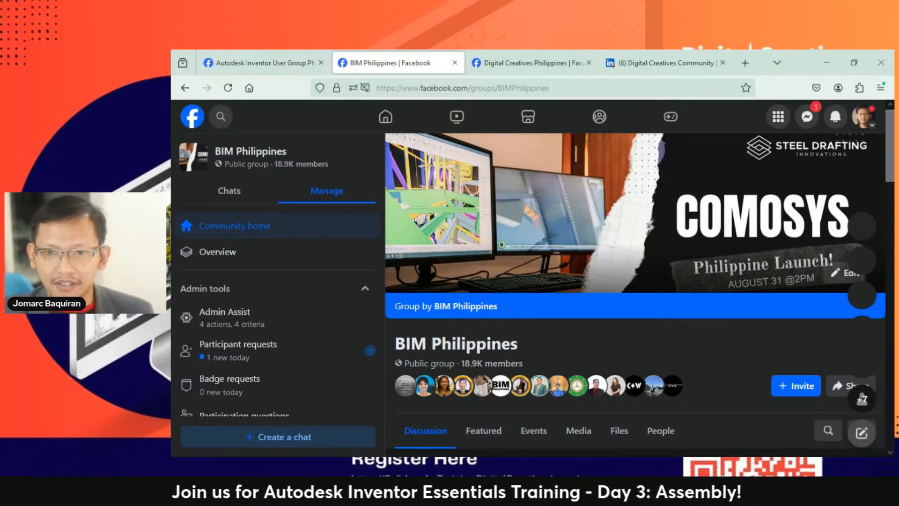
key(ctrl+shift+Tab)
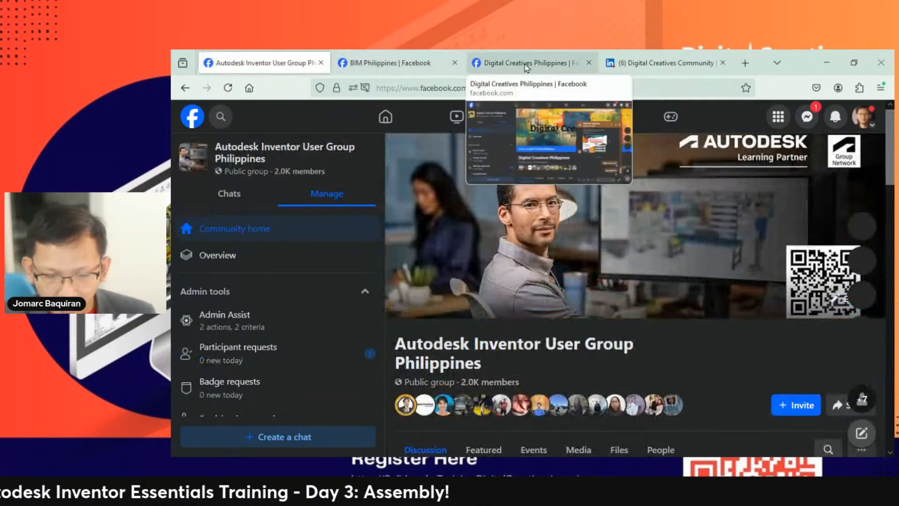
click(541, 62)
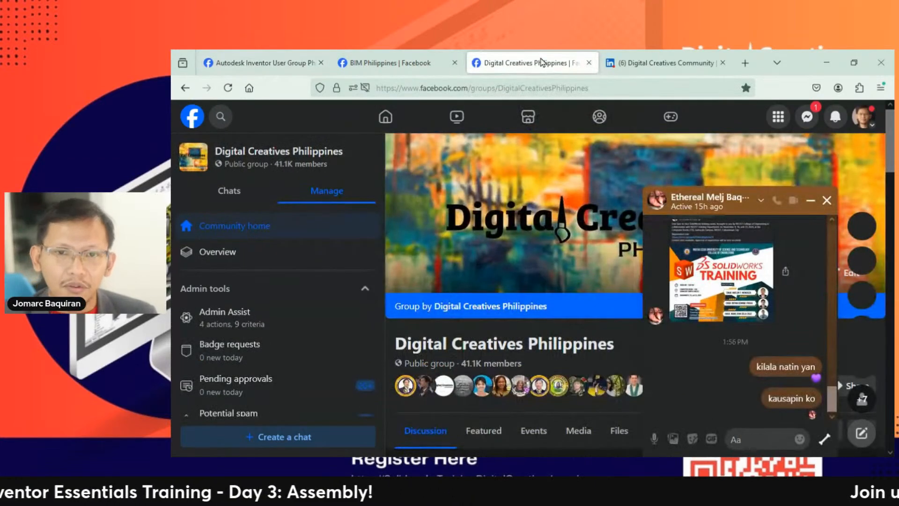
click(827, 201)
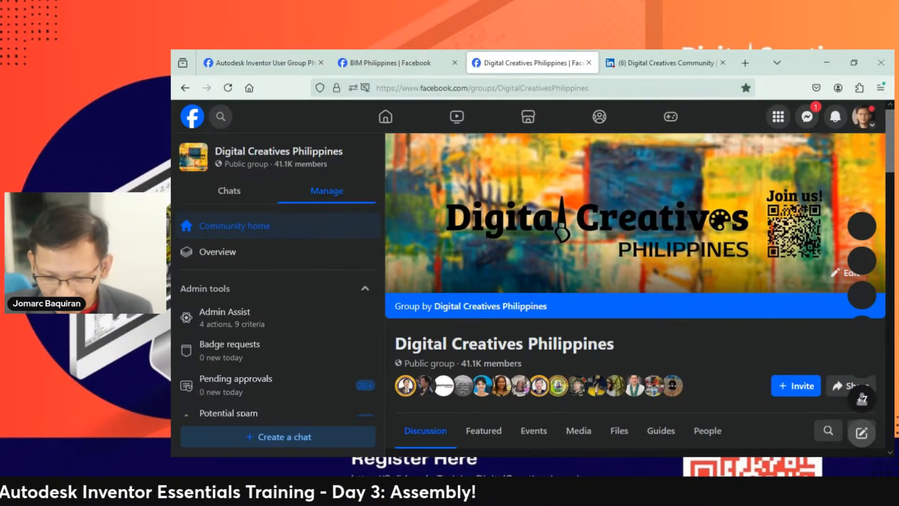
click(660, 62)
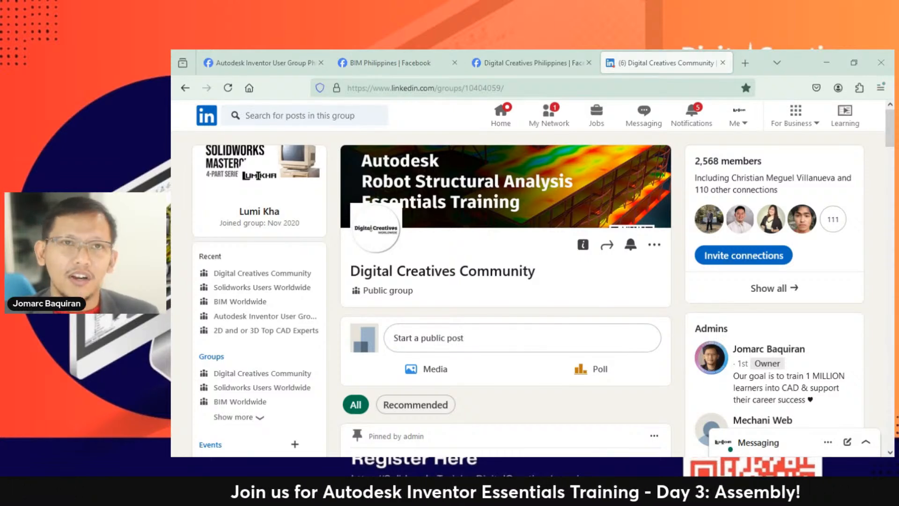
Switch to the YouTube live stream of the Day 3 Assembly training, pause it, view its channel details and put the window away
drag(890, 19, 335, 31)
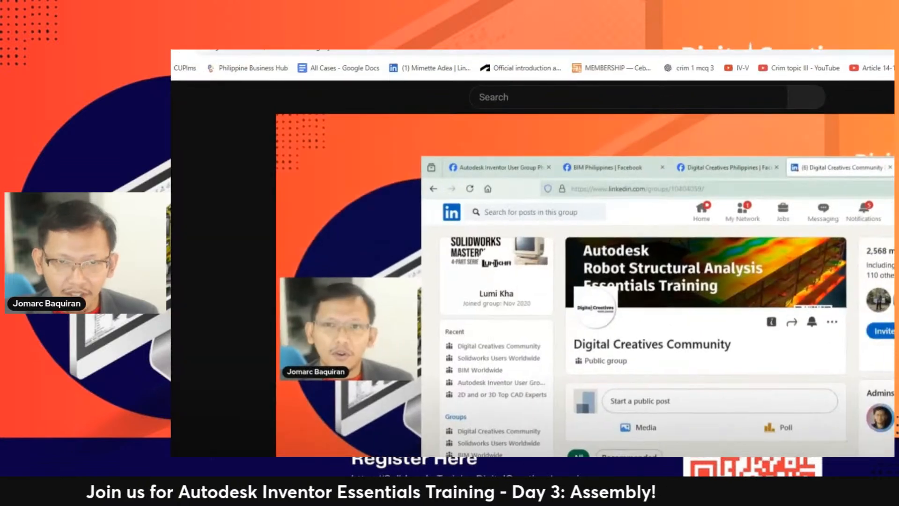
key(space)
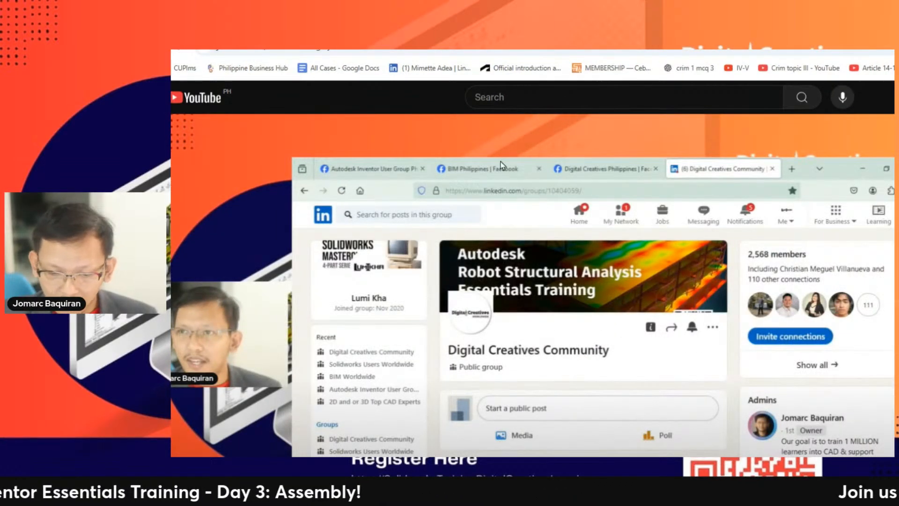
click(514, 118)
key(super+Up)
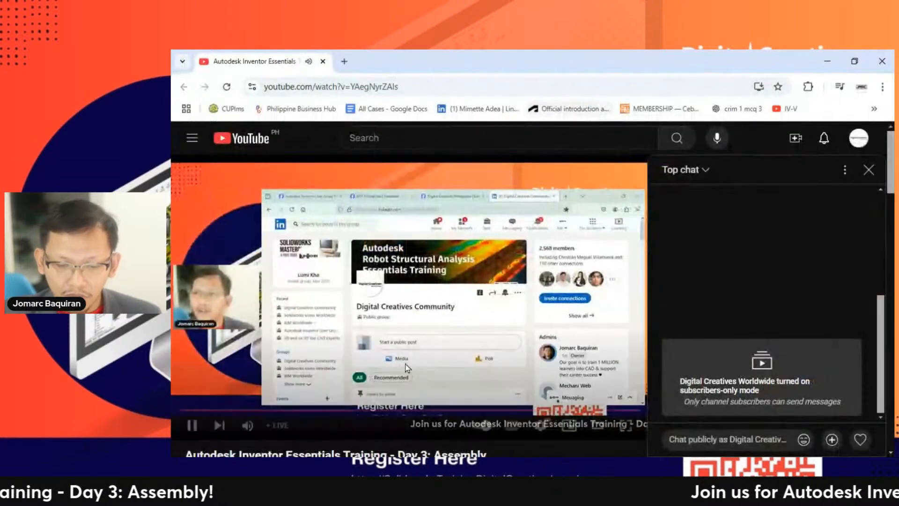
click(421, 270)
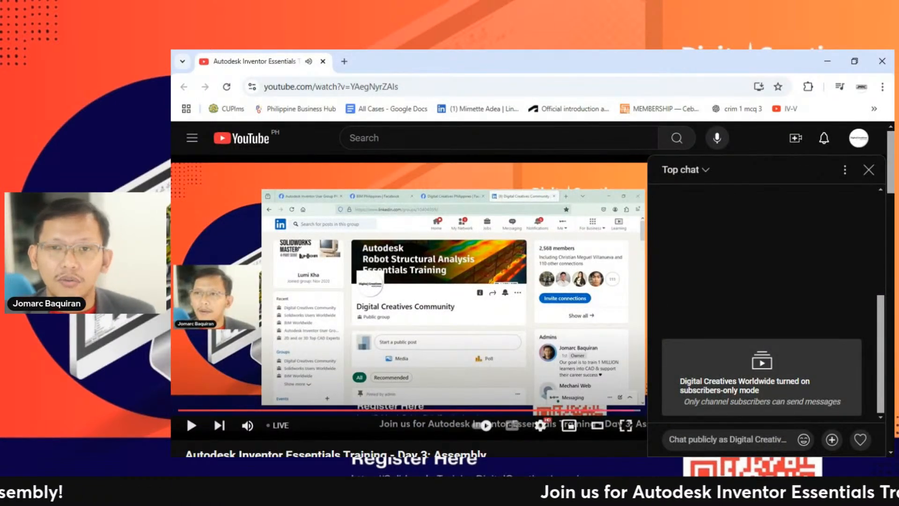
scroll(258, 363, down, 3)
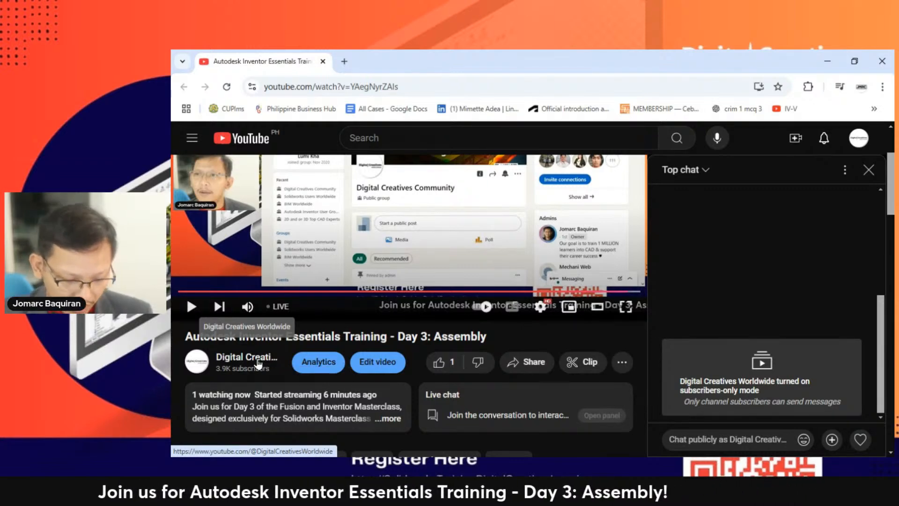
key(ctrl+shift+b)
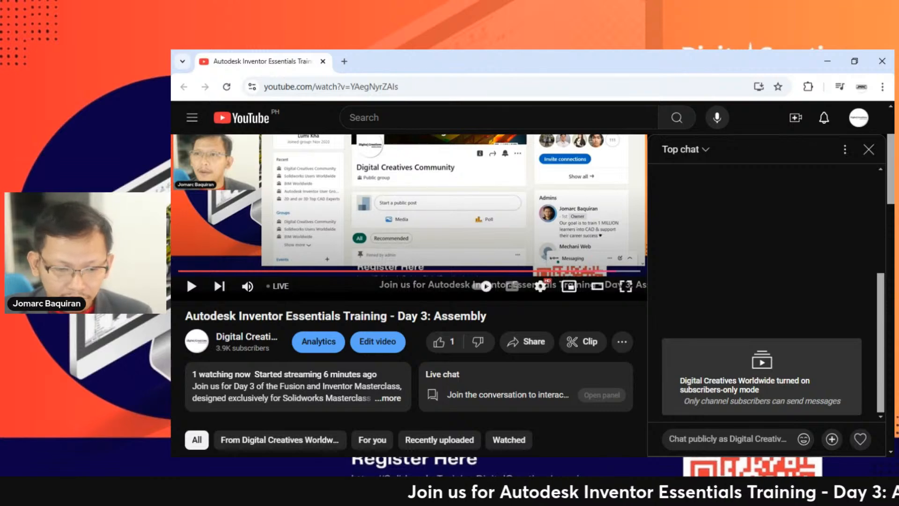
drag(272, 64, 173, 65)
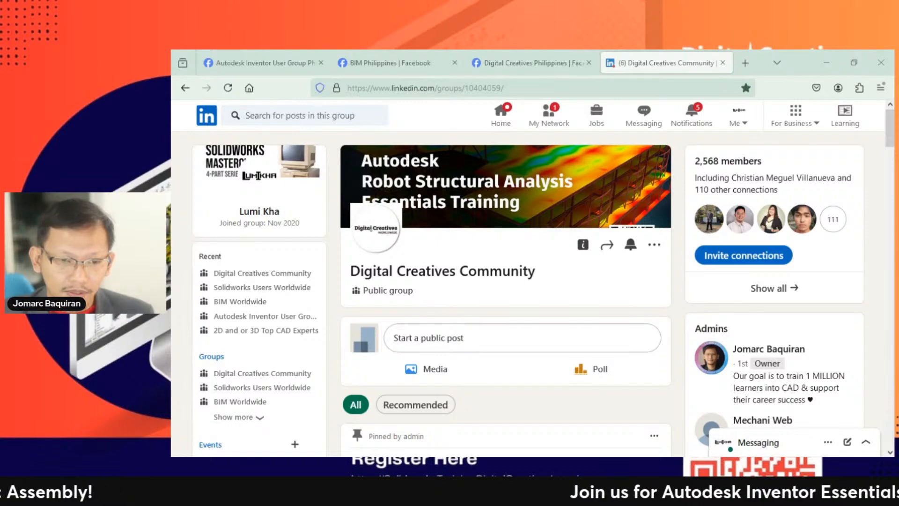
Show the Certificate of Completion PDF, and clear it and the community browser window from view
drag(890, 50, 483, 63)
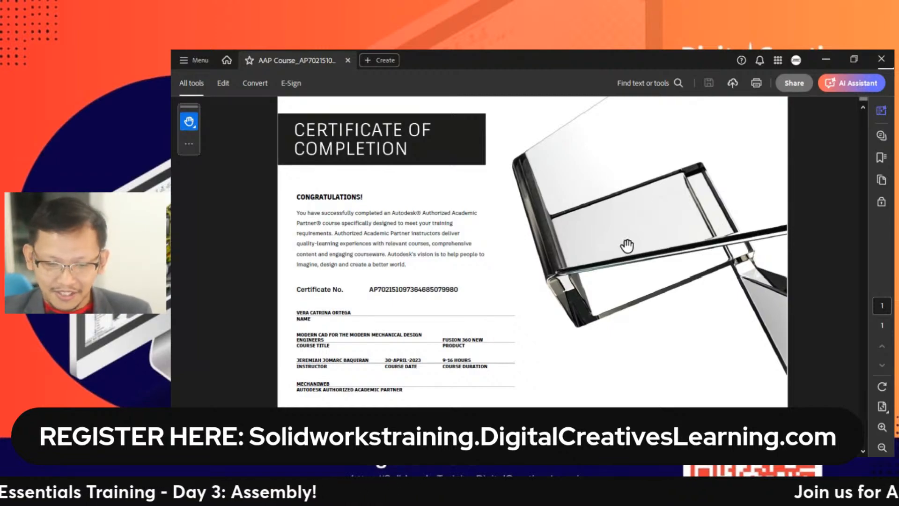
drag(560, 55, 468, 50)
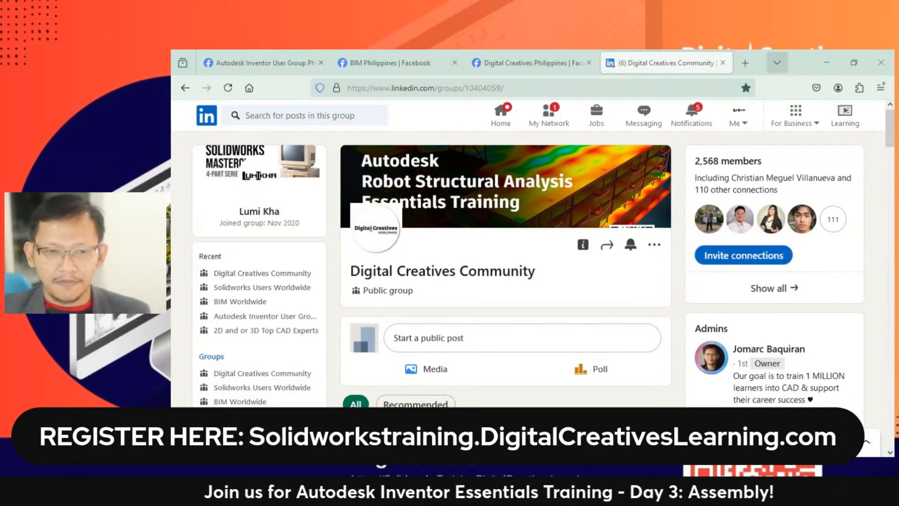
click(777, 62)
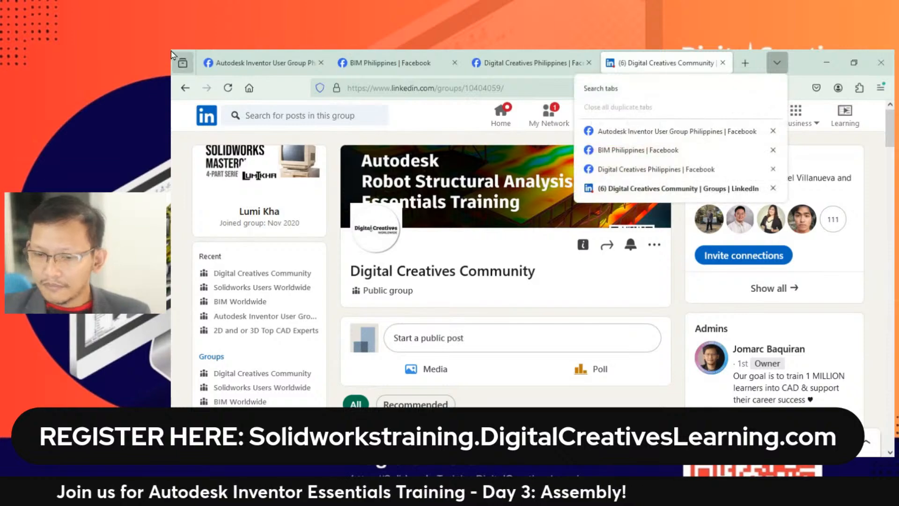
click(790, 90)
click(827, 62)
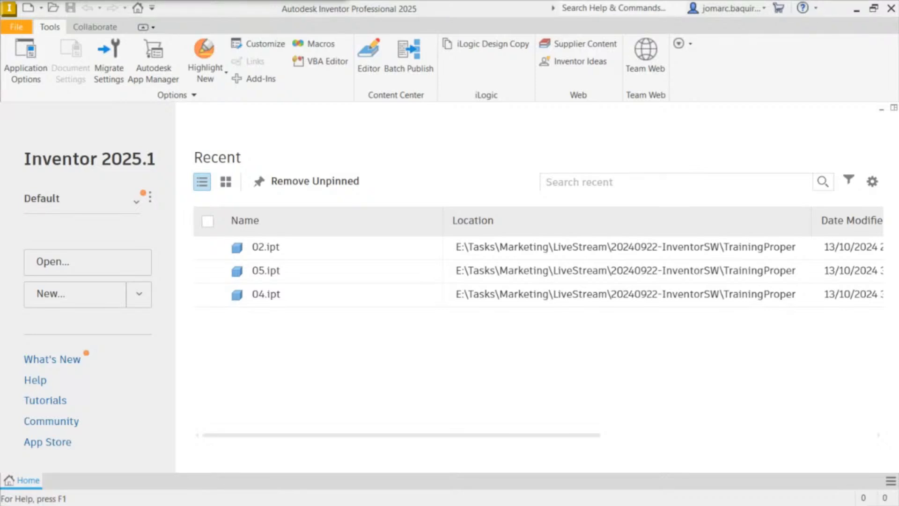
Switch to Autodesk Inventor and highlight Sketch1 in SliderAssembly.ipt to examine the layout sketch behind the bodies
drag(653, 0, 485, 12)
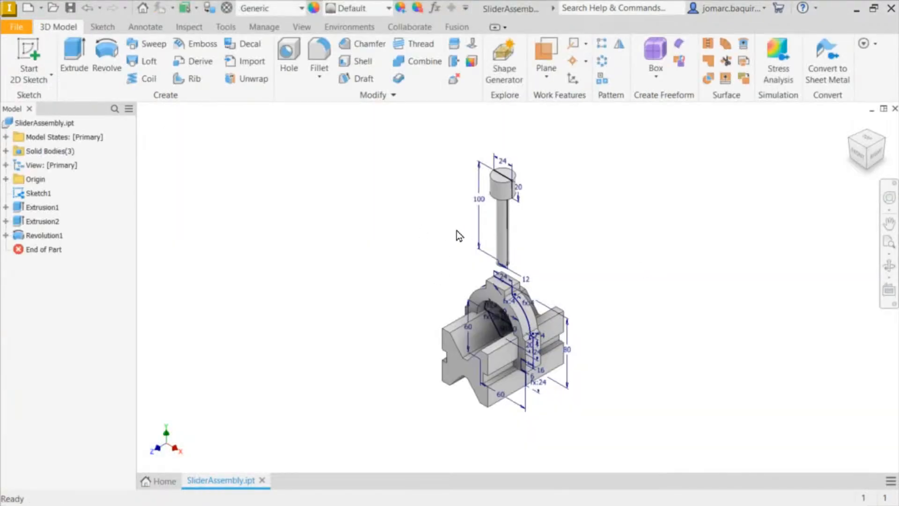
click(30, 194)
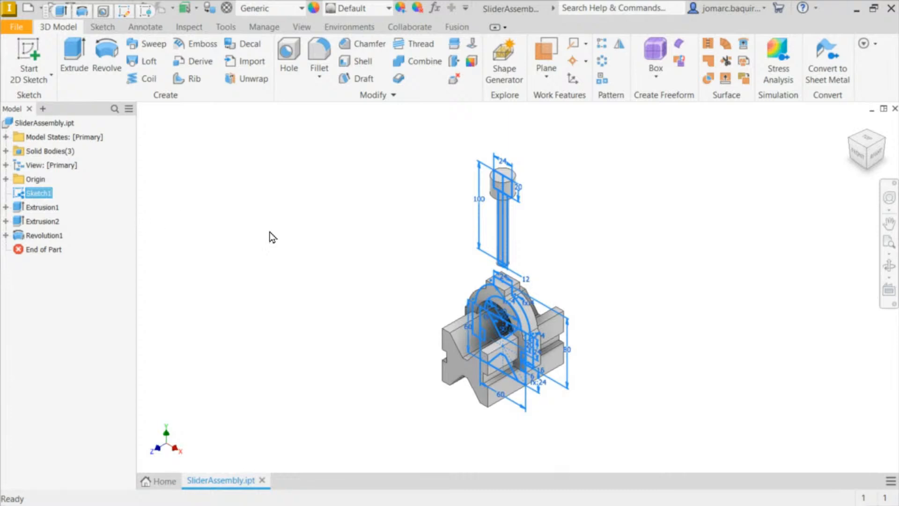
mouse_move(448, 249)
middle_down()
mouse_move(434, 222)
mouse_move(409, 231)
middle_up()
scroll(430, 222, up, 3)
scroll(430, 222, down, 4)
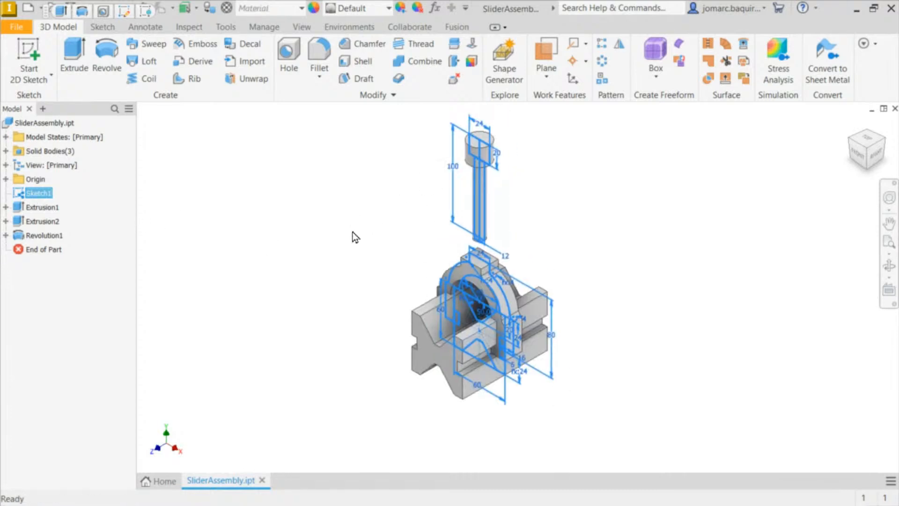
click(347, 242)
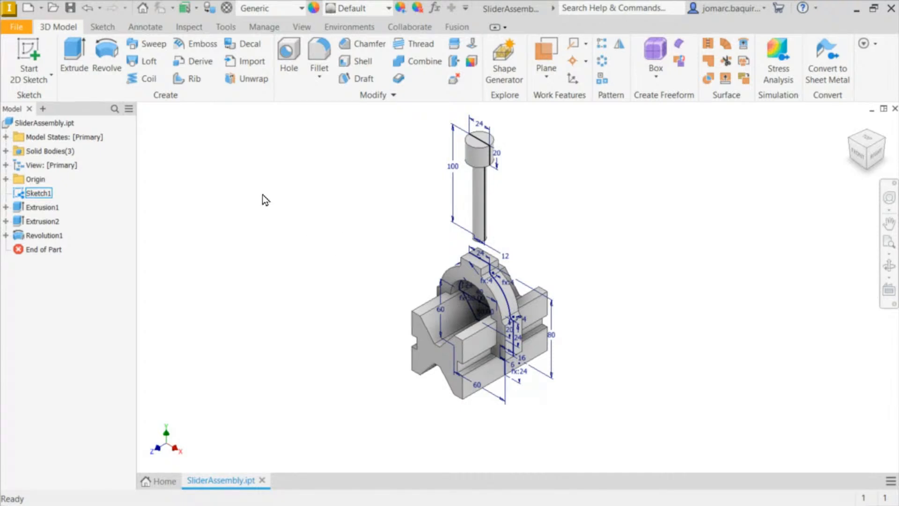
List the solid bodies of SliderAssembly.ipt and highlight Solid1, Solid2 and Sketch1 in the model
click(6, 151)
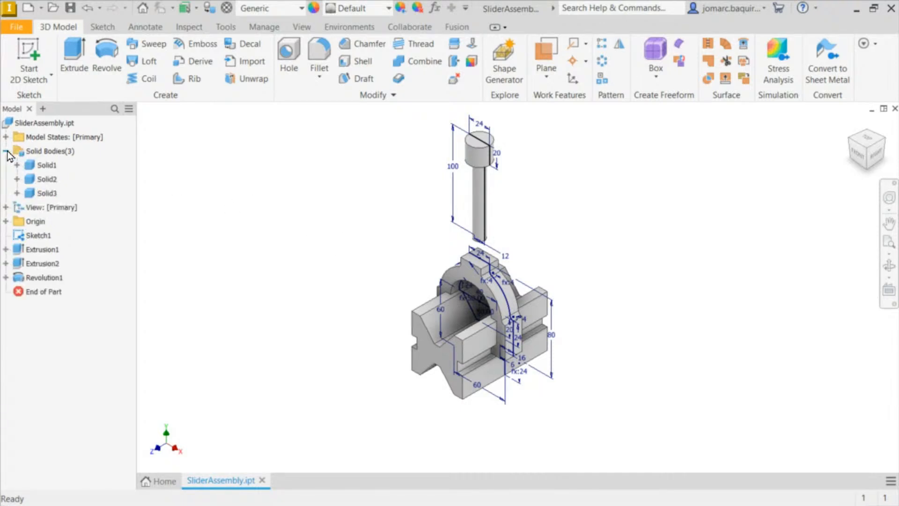
click(49, 166)
click(47, 179)
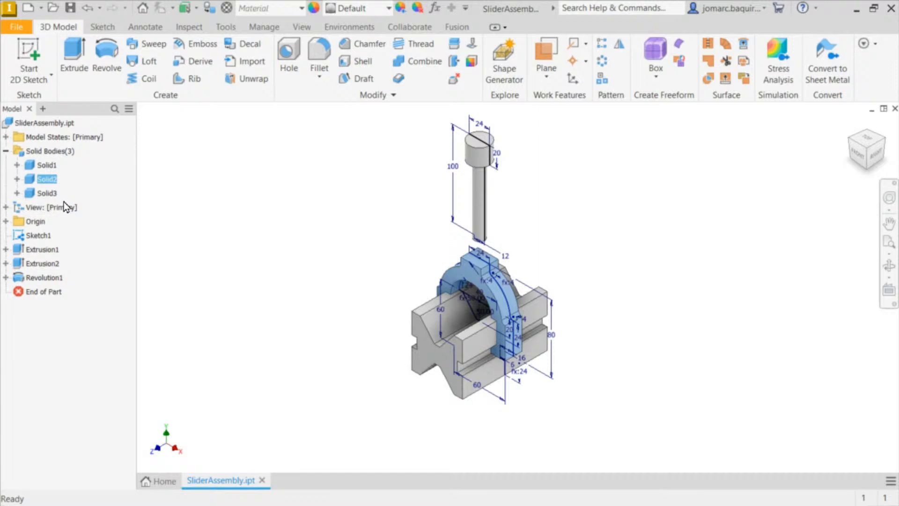
click(386, 243)
click(38, 235)
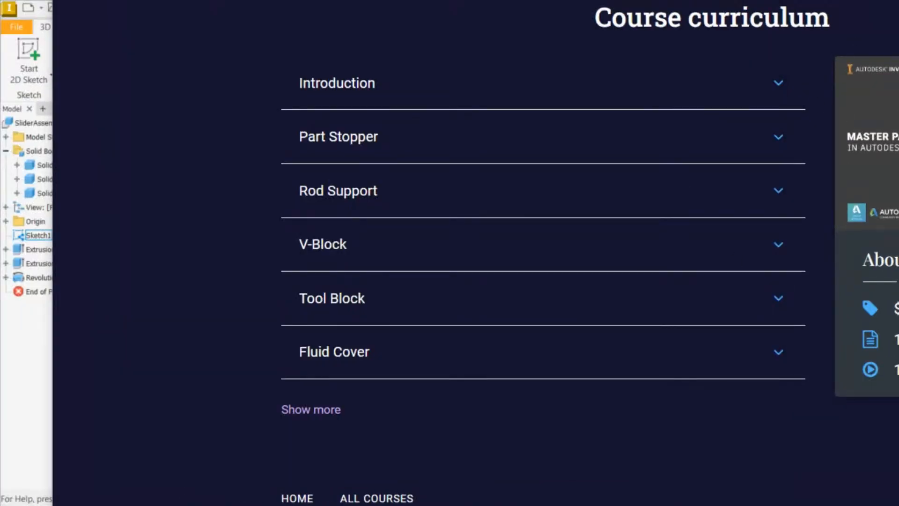
Switch to the Introduction to Part Modeling in Autodesk Inventor course page and view its Part Stopper lessons and page header
click(324, 139)
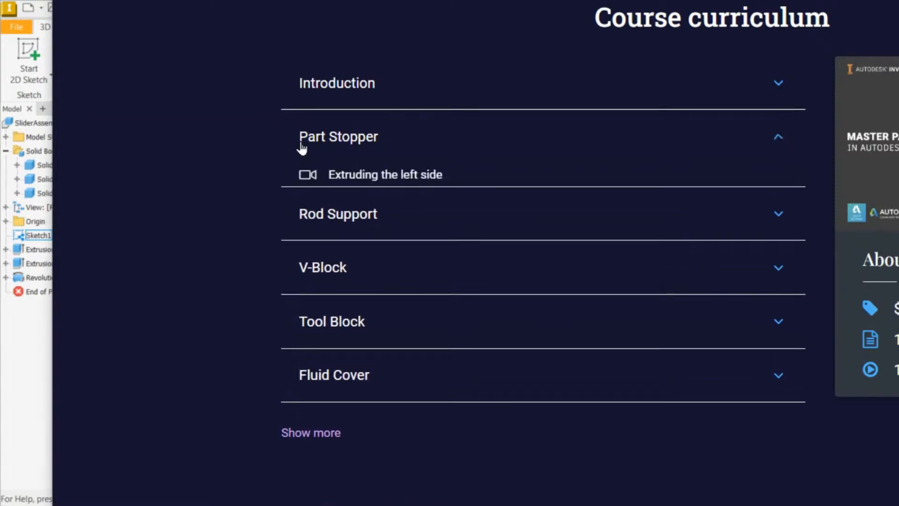
key(super+Up)
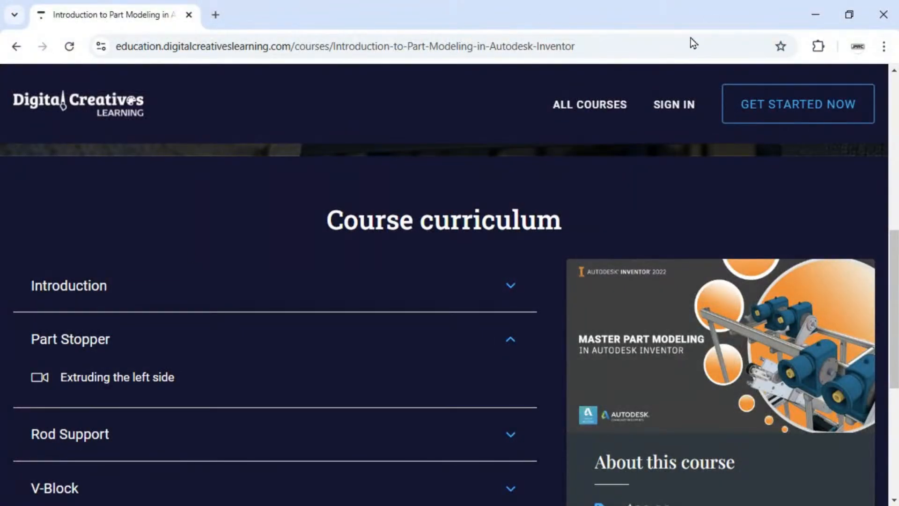
click(621, 51)
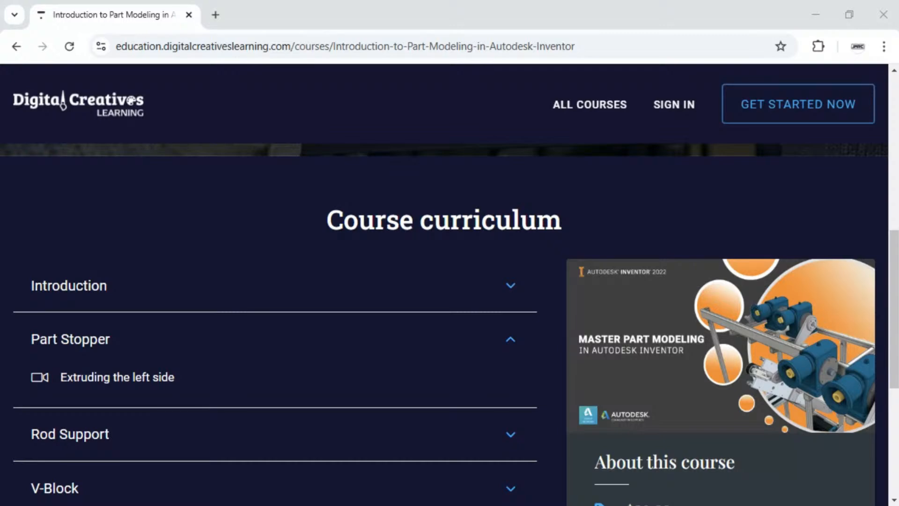
scroll(454, 286, up, 10)
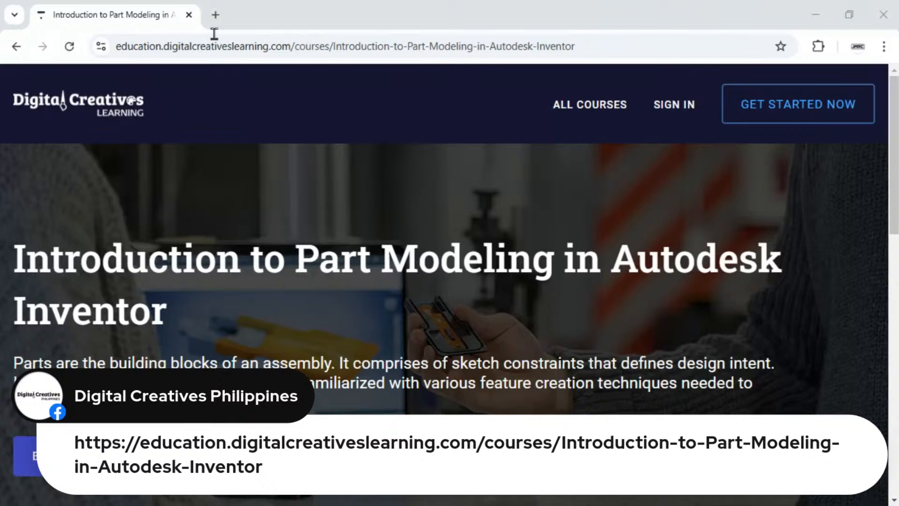
drag(158, 24, 898, 89)
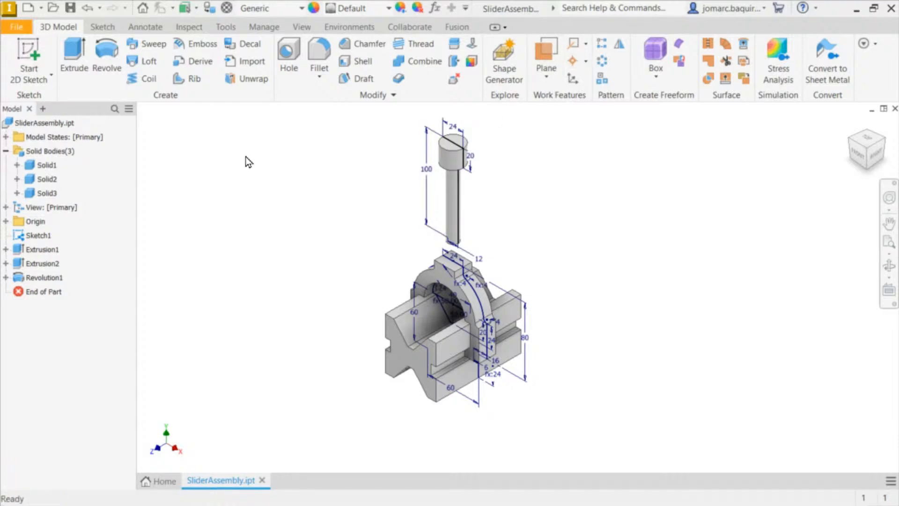
Create a new part in Inventor from the Metric template Standard (mm).ipt
key(ctrl+n)
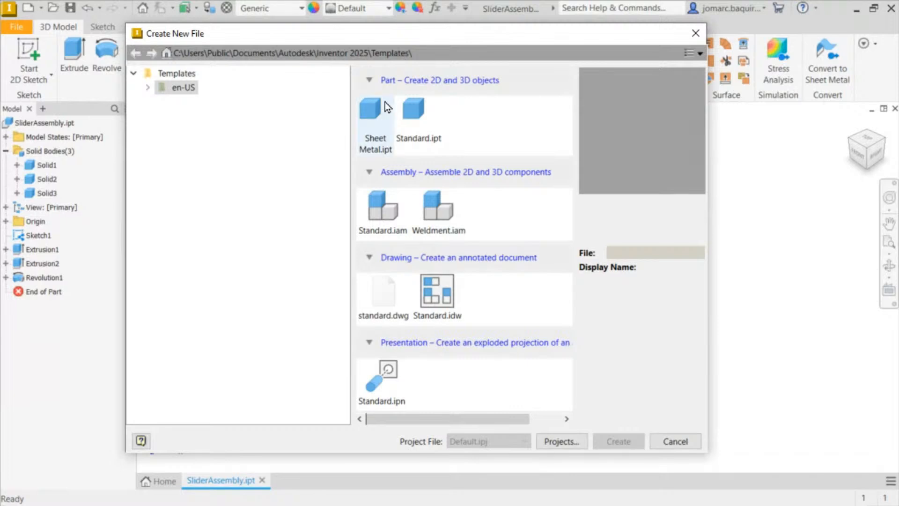
click(147, 89)
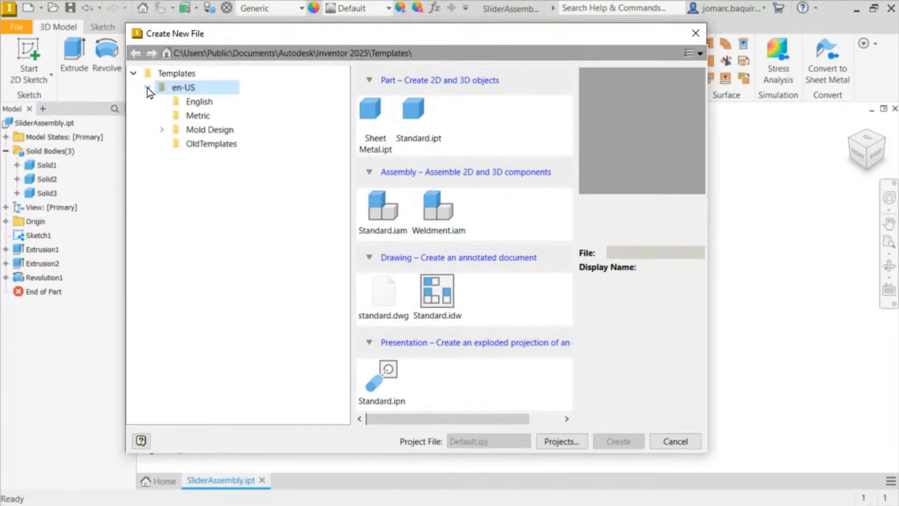
click(179, 116)
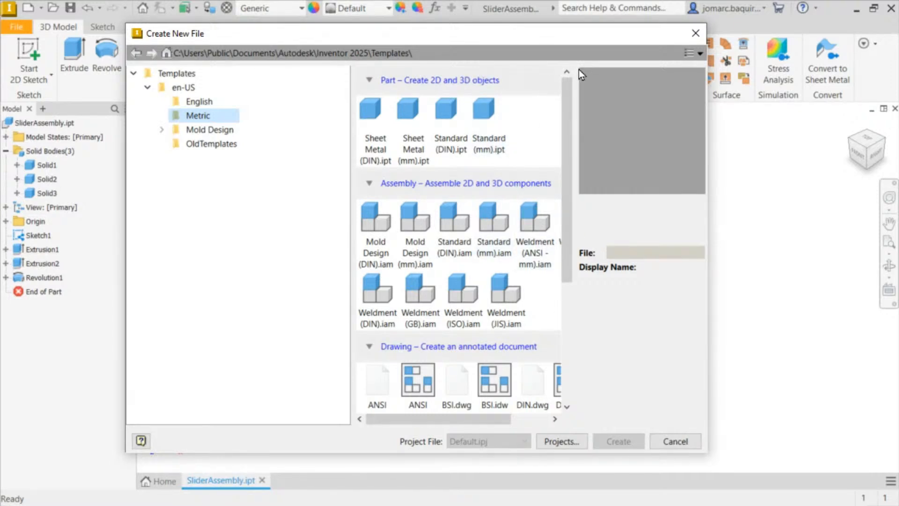
click(481, 128)
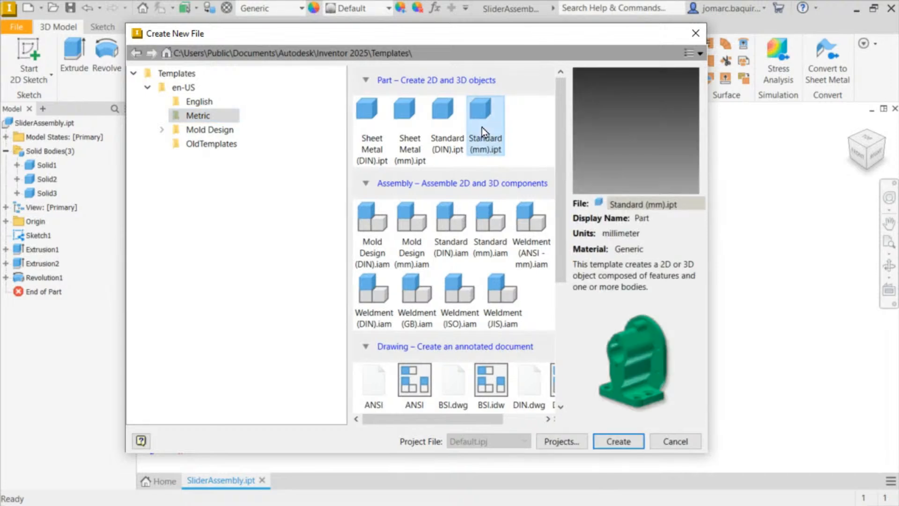
double_click(484, 125)
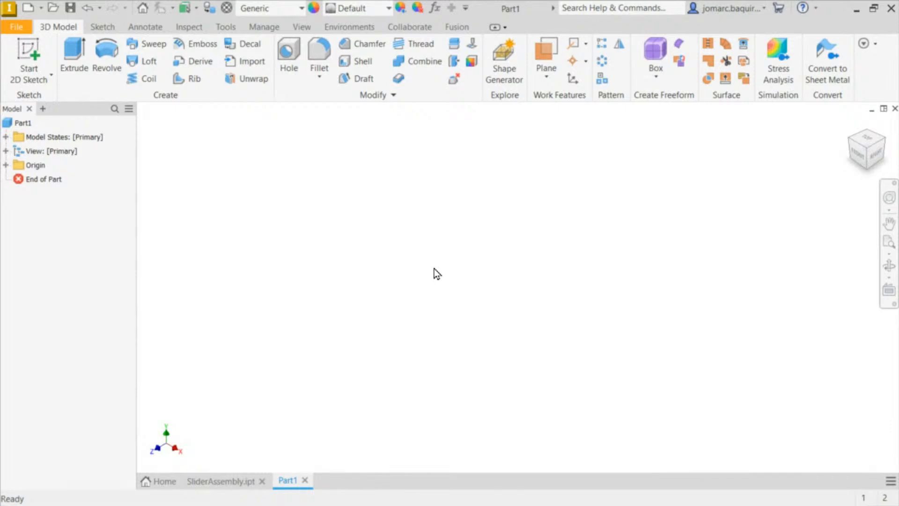
Start a 2D sketch on the XY plane of the new part
key(s)
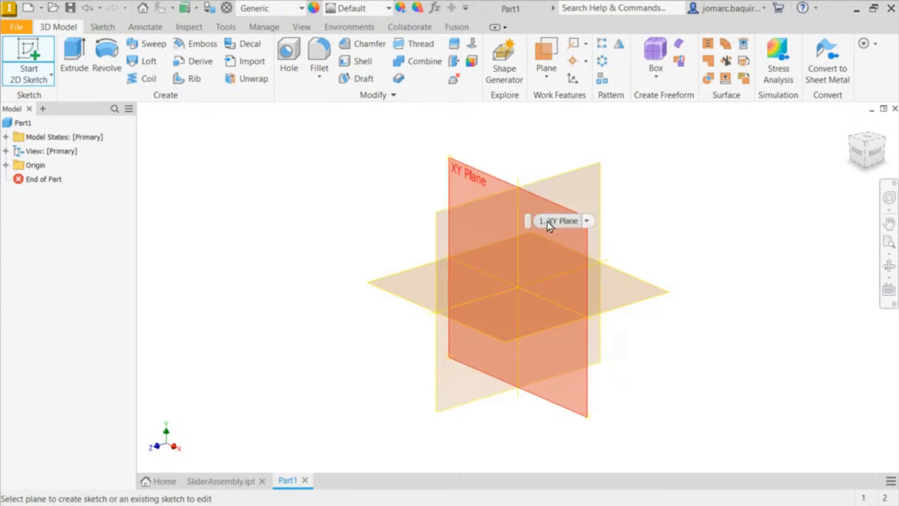
click(470, 174)
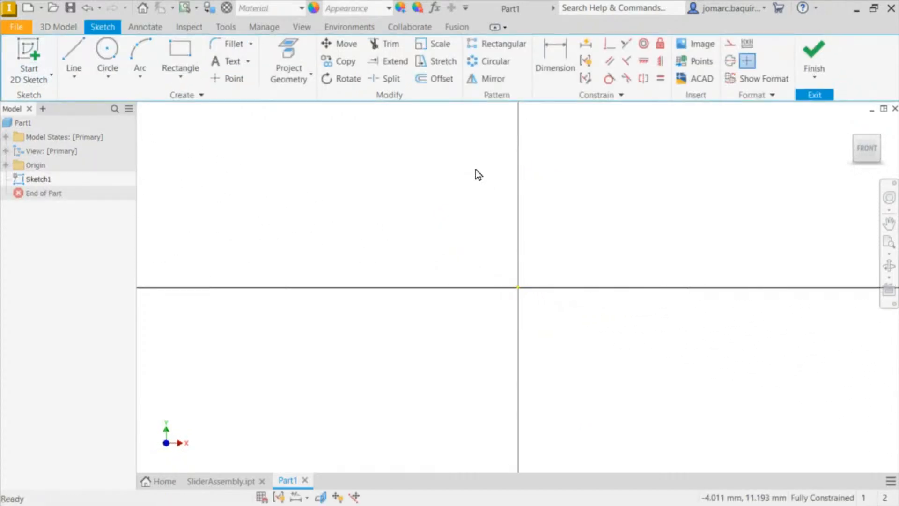
scroll(385, 170, down, 2)
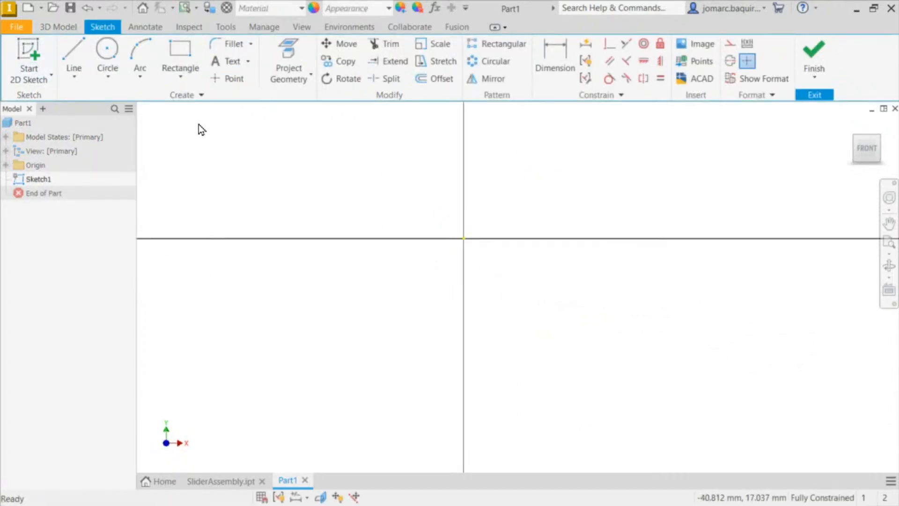
Draw a two-point center rectangle on the origin, about 67 by 27 mm, and stretch it to about 72.5 mm wide
click(185, 85)
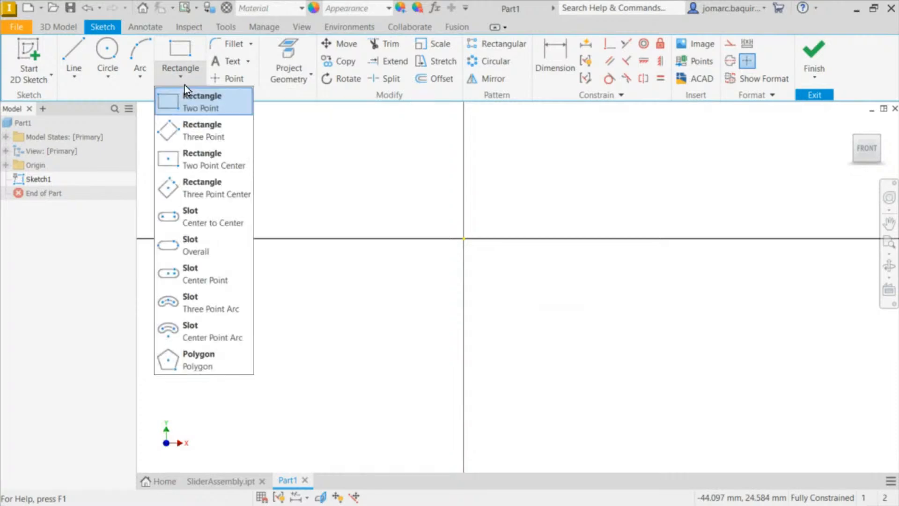
click(207, 166)
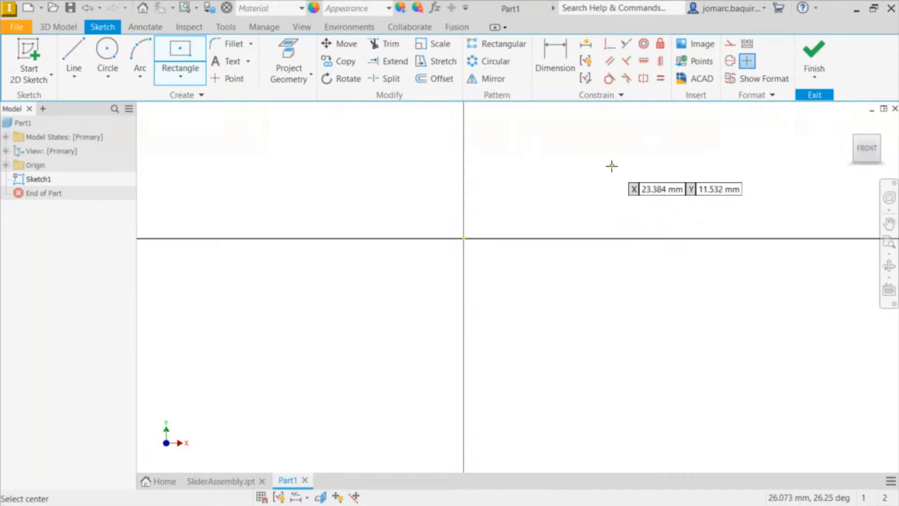
click(464, 239)
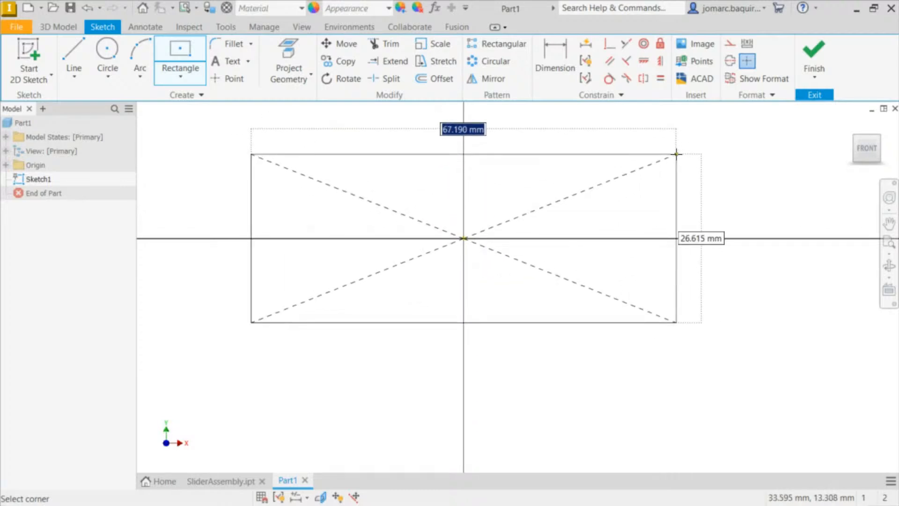
click(676, 153)
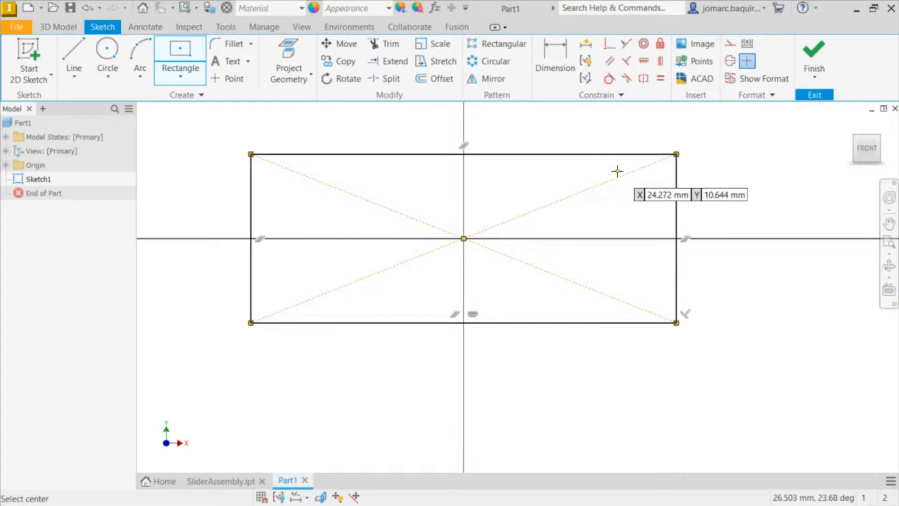
middle_drag(700, 180, 684, 209)
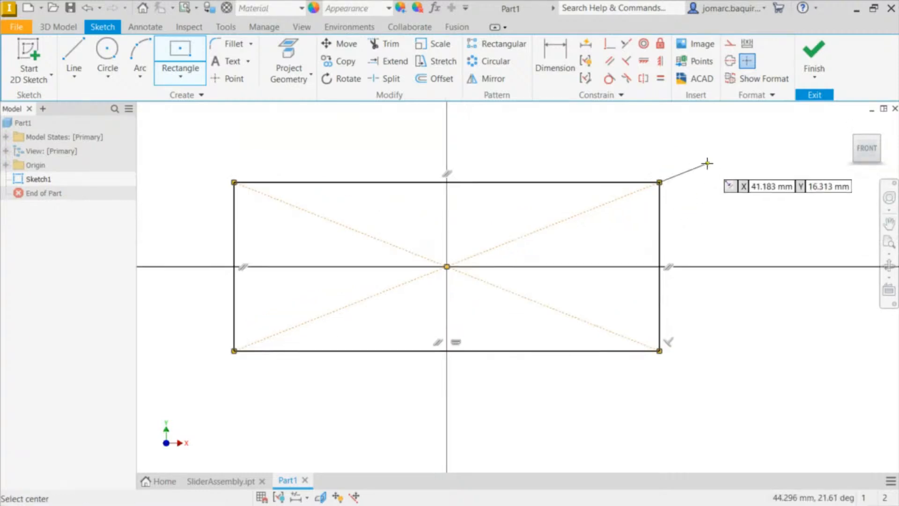
key(Escape)
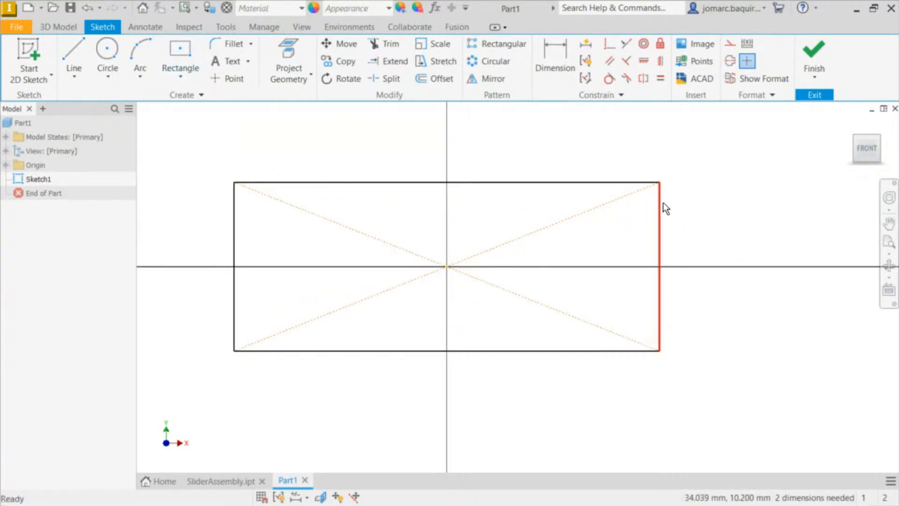
drag(663, 203, 676, 177)
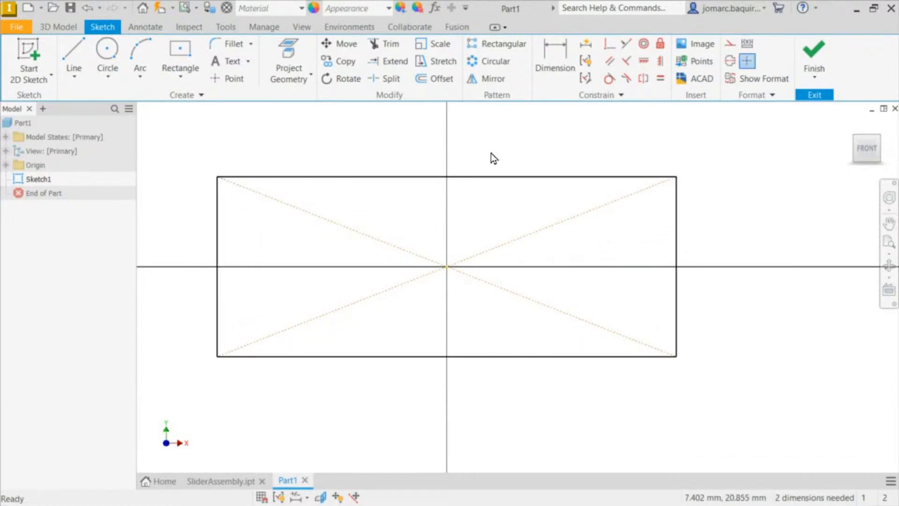
Dimension the rectangle's width between its two vertical sides as 120 mm
scroll(501, 201, up, 3)
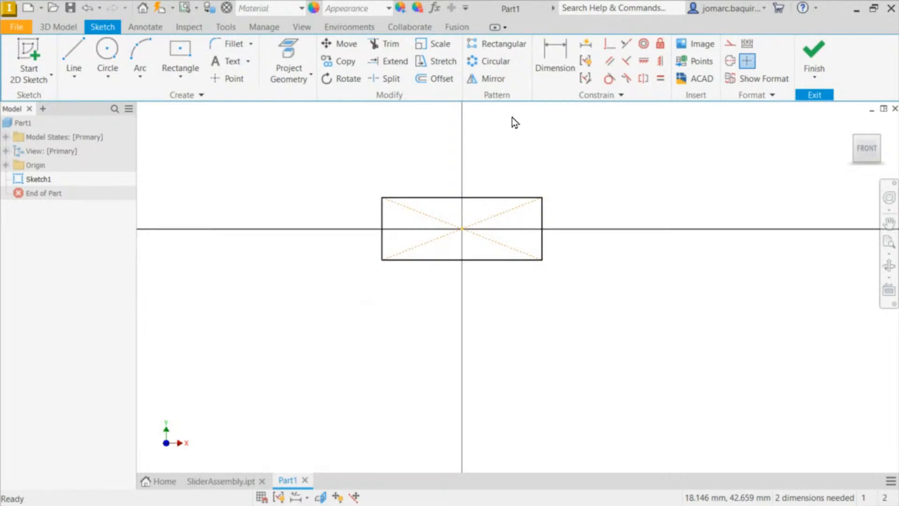
click(561, 47)
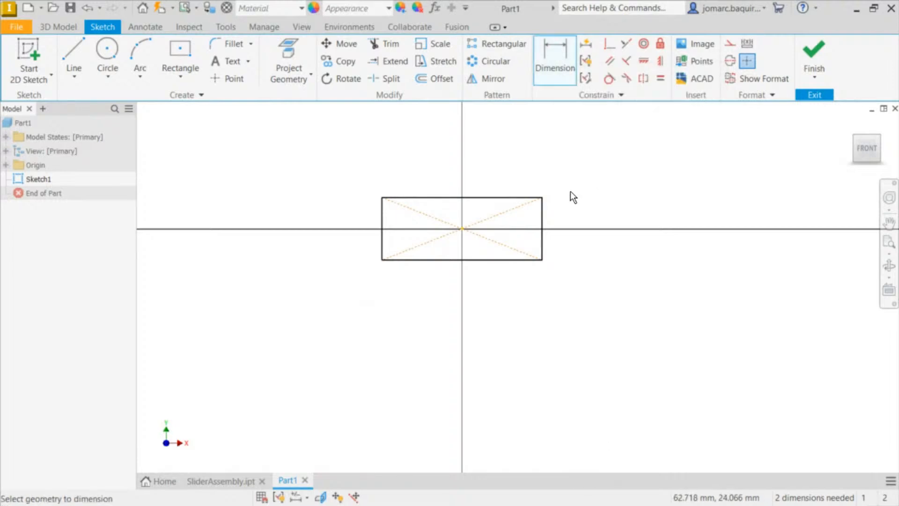
scroll(512, 207, down, 2)
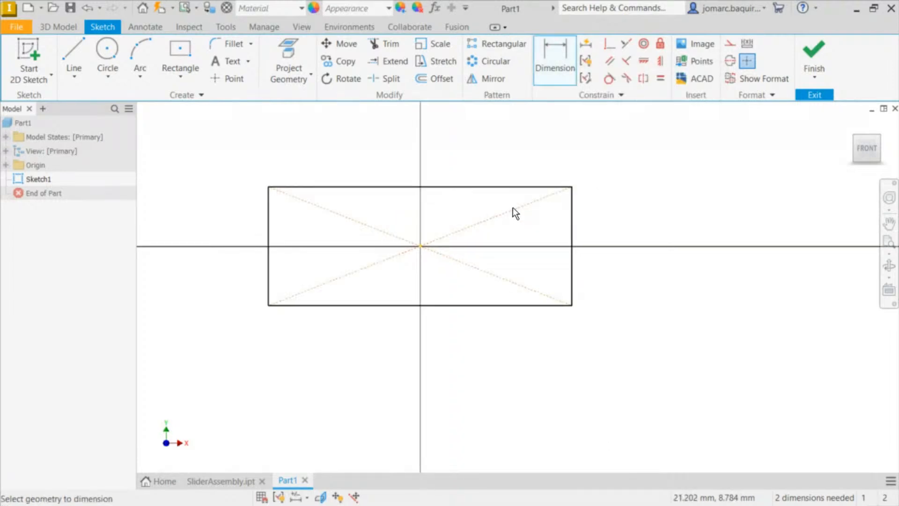
click(573, 217)
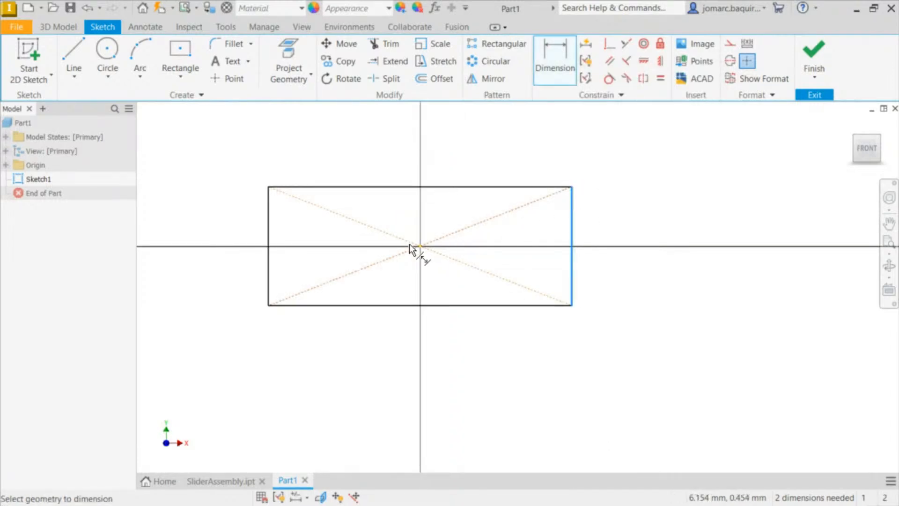
click(270, 228)
click(432, 356)
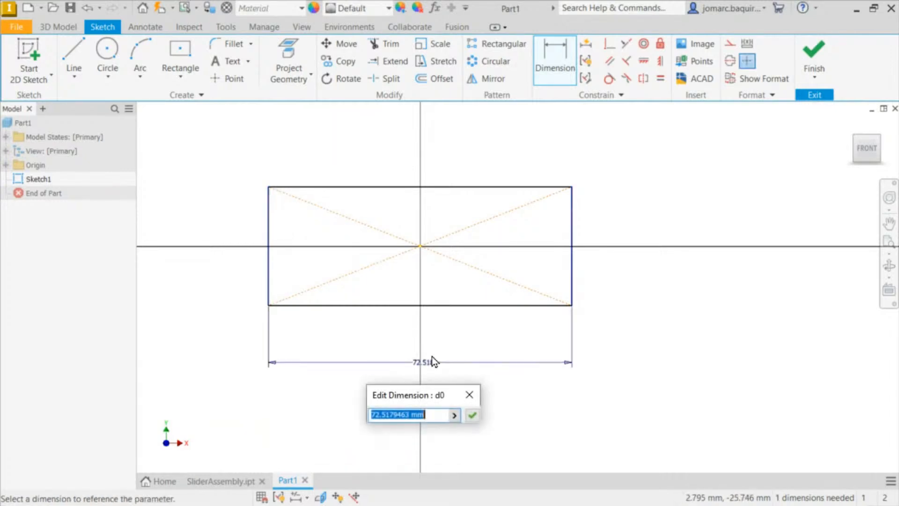
text(120)
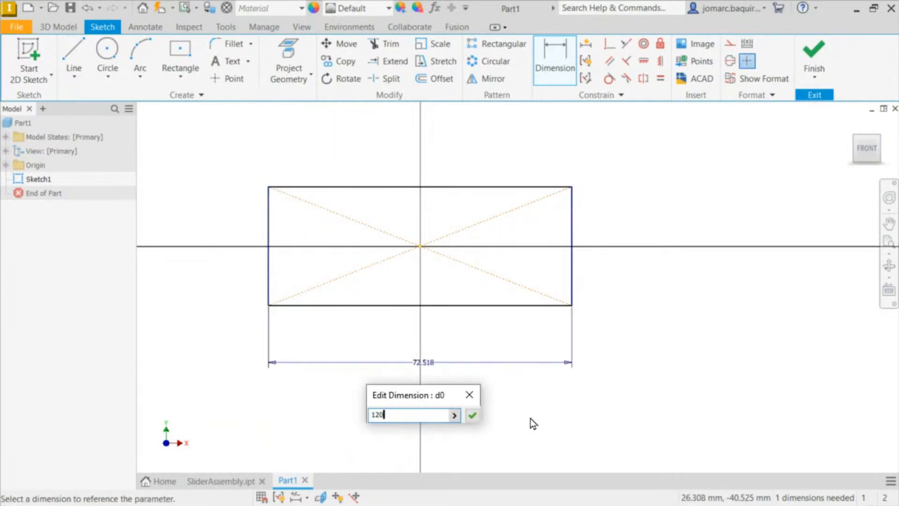
key(Return)
Dimension the rectangle's height between its two horizontal sides as 40 mm
scroll(633, 164, down, 3)
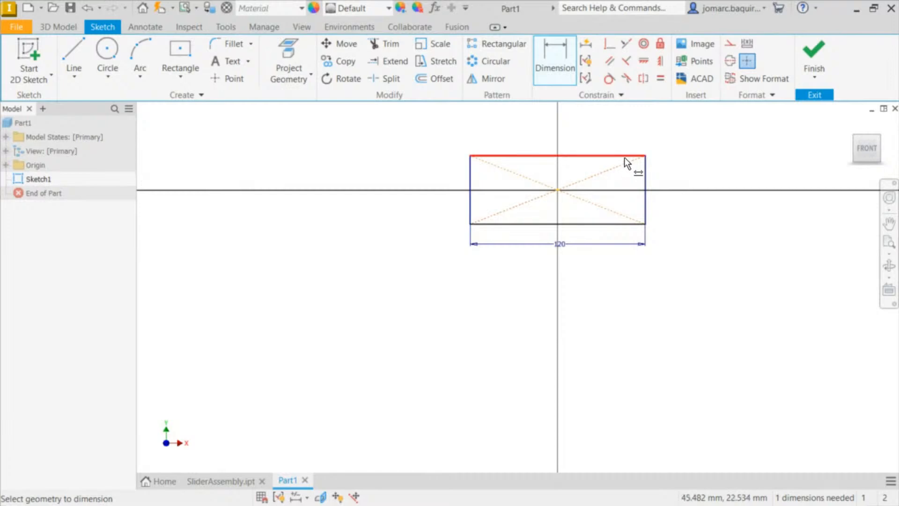
click(625, 156)
click(612, 223)
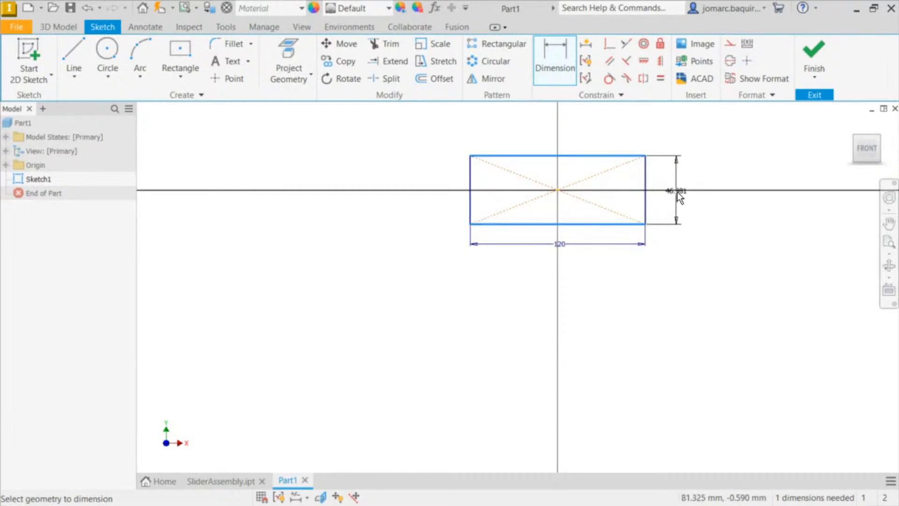
click(677, 193)
text(40)
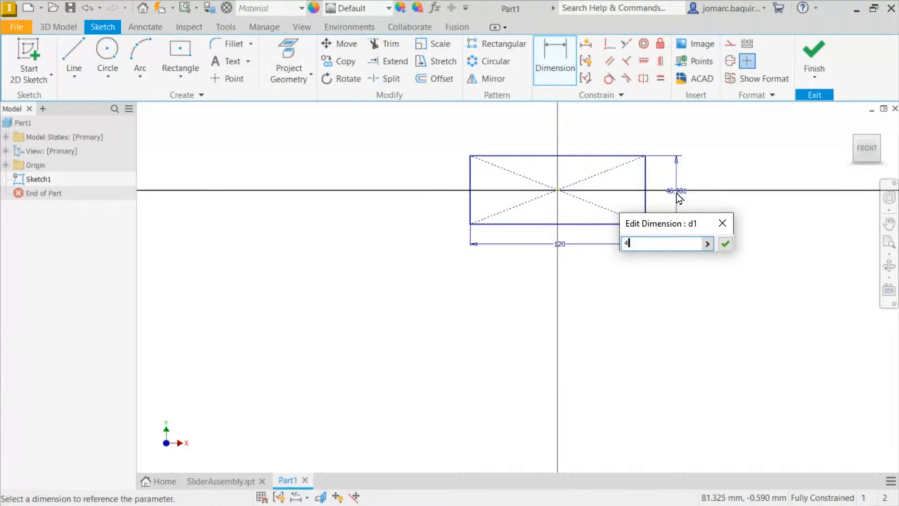
key(Return)
Sketch two separate circles about 21 mm in diameter above the rectangle, one on each side of the vertical axis
scroll(594, 194, up, 5)
scroll(538, 166, down, 3)
middle_drag(537, 166, 498, 265)
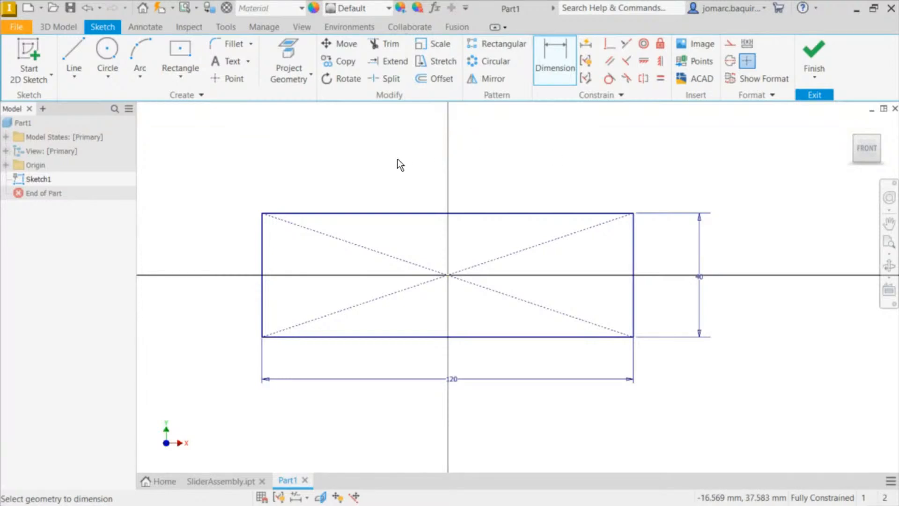
scroll(390, 177, up, 4)
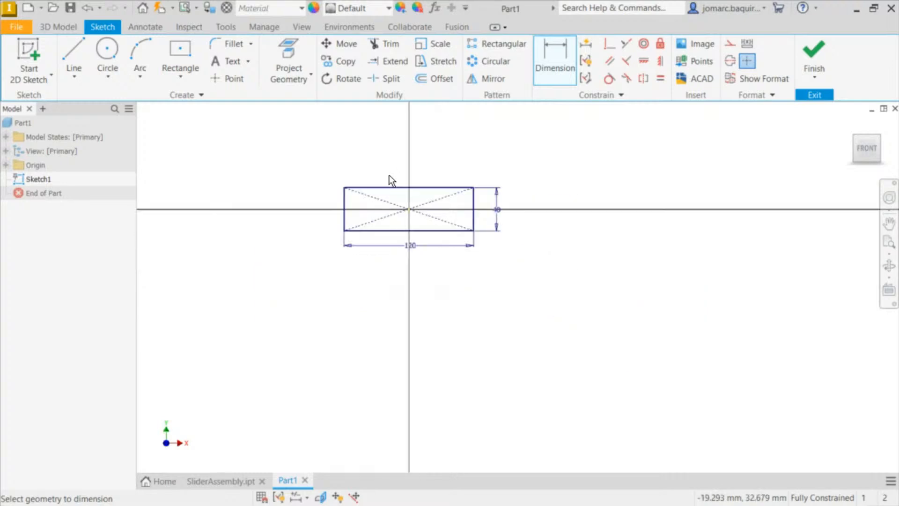
scroll(369, 281, down, 3)
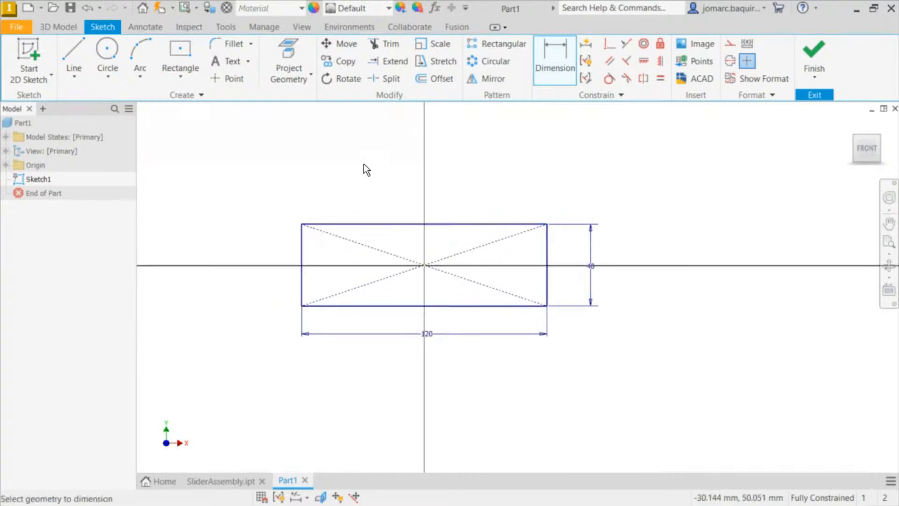
key(c)
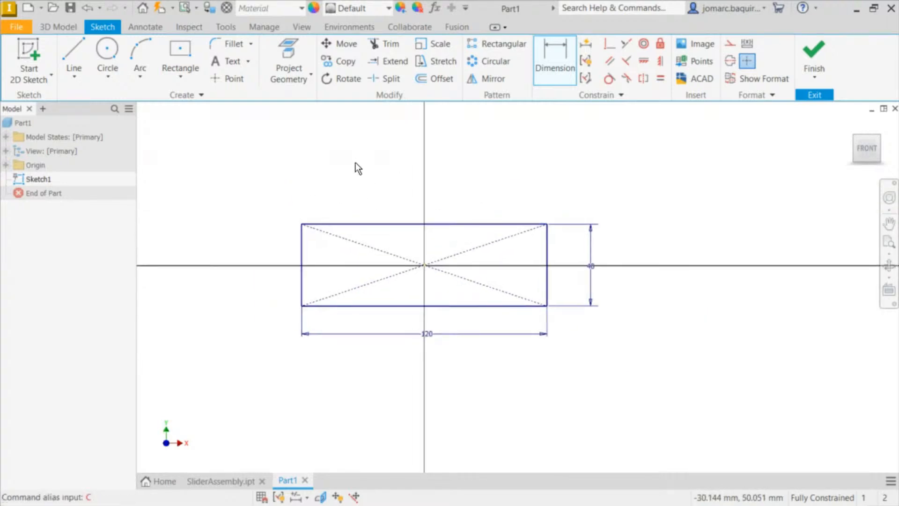
click(110, 57)
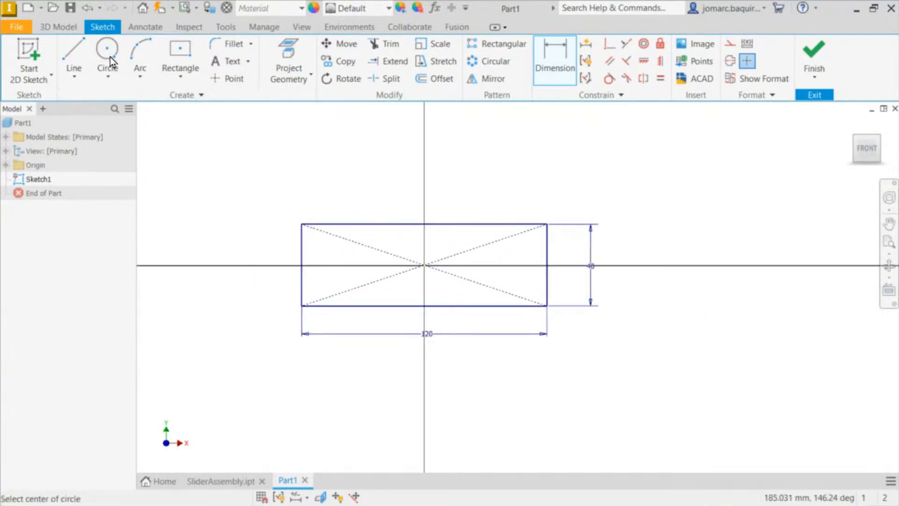
click(340, 131)
click(356, 142)
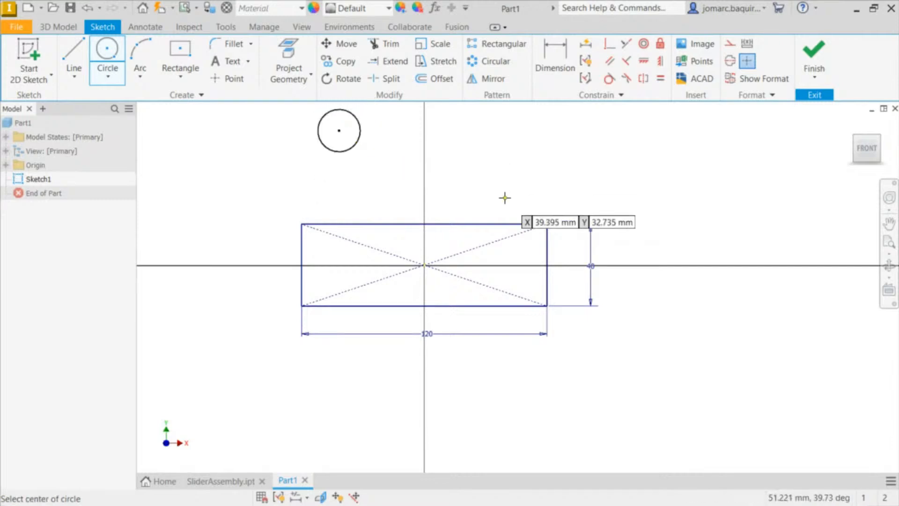
click(478, 123)
click(493, 138)
mouse_move(496, 144)
middle_down()
mouse_move(489, 205)
mouse_move(497, 219)
middle_up()
key(Escape)
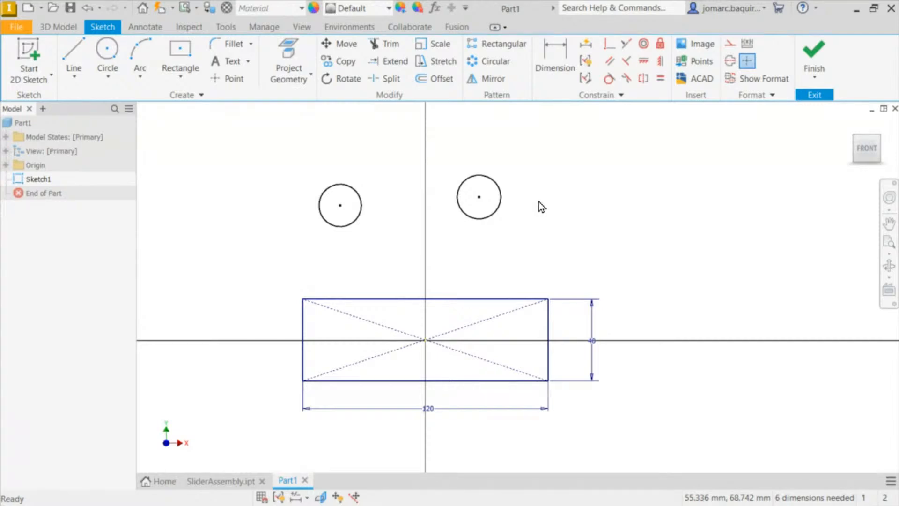
mouse_move(477, 204)
mouse_down()
mouse_move(493, 337)
mouse_move(477, 198)
mouse_up()
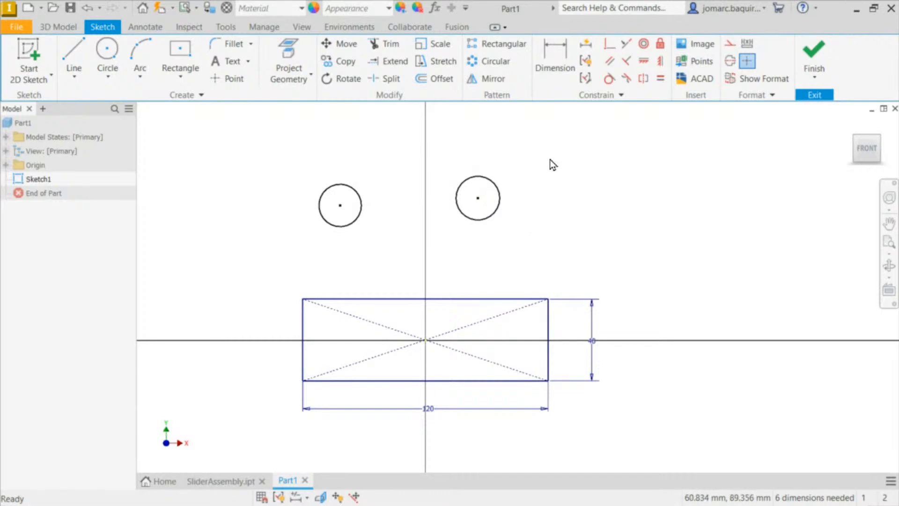
Dimension the diameter of the circle to the right of the vertical axis as 10 mm
key(d)
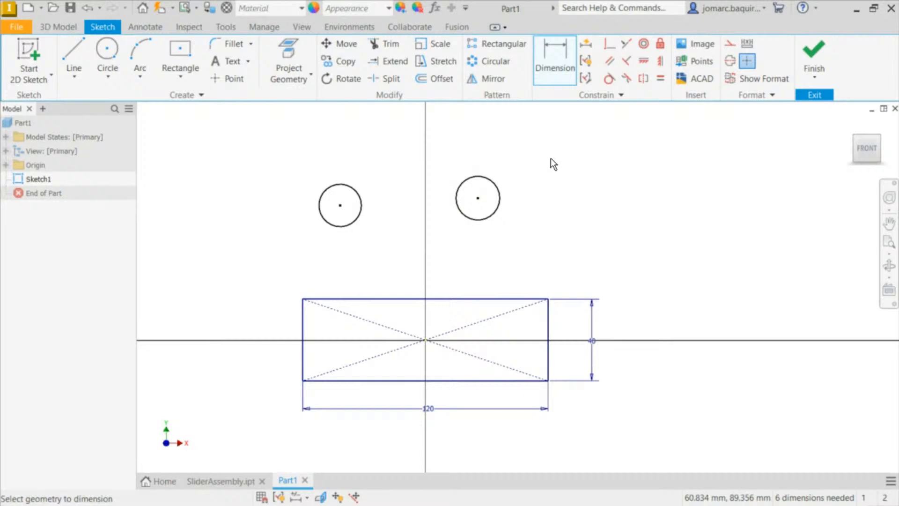
click(500, 189)
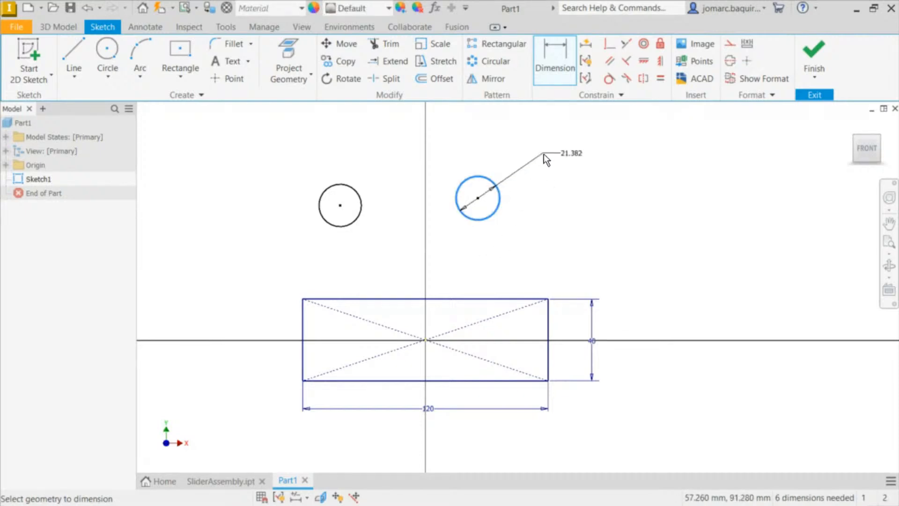
click(551, 234)
text(10)
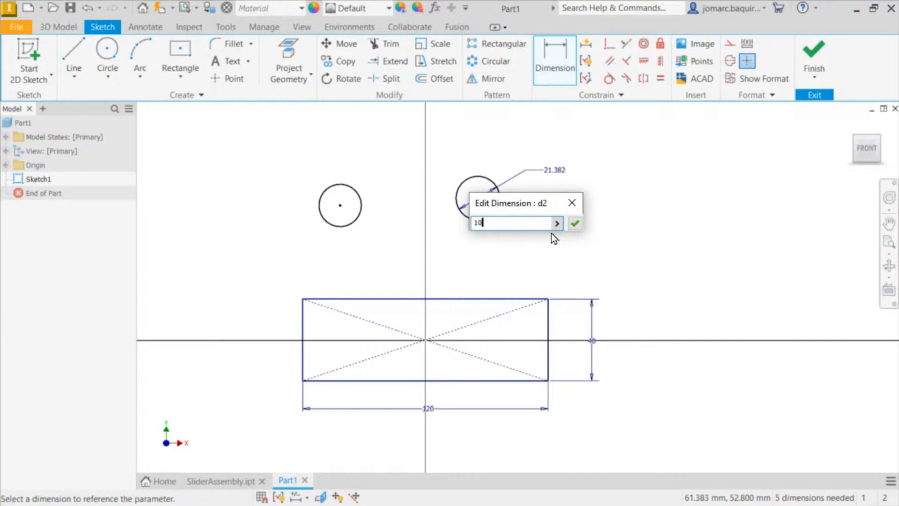
key(Return)
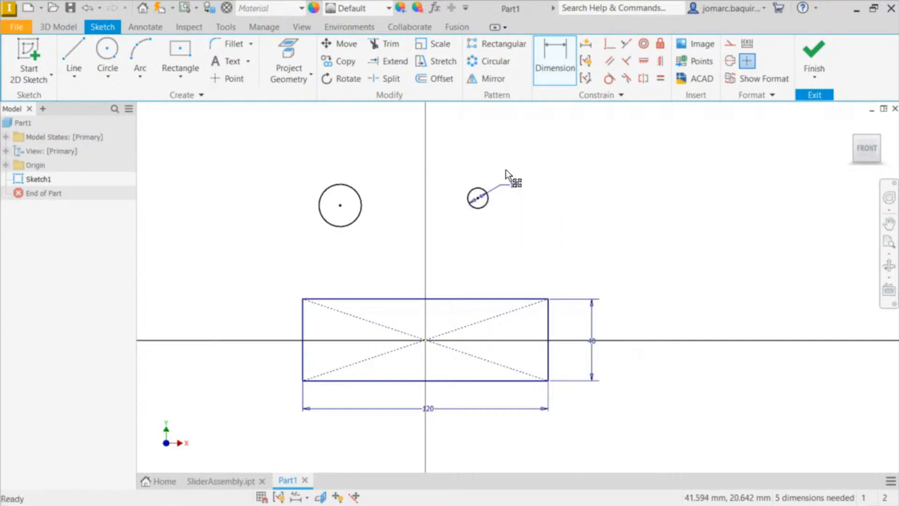
key(Escape)
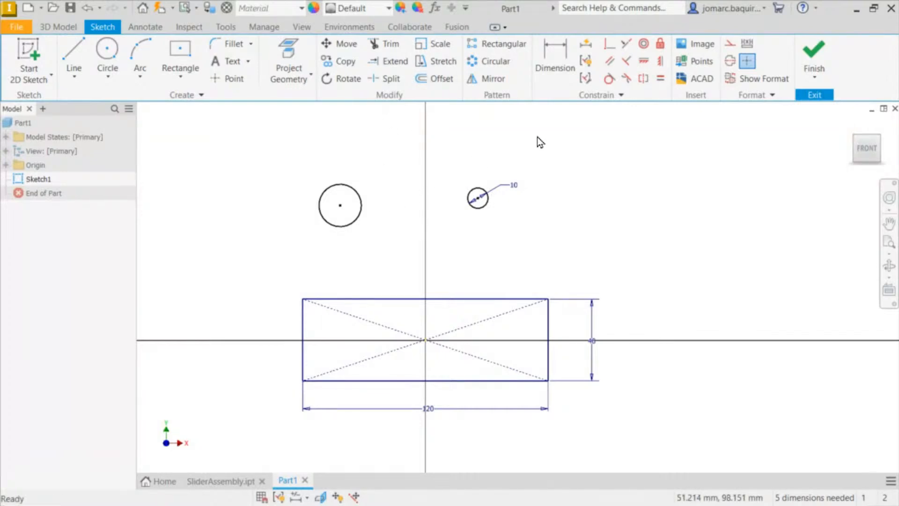
Apply an Equal constraint between the 10 mm circle and the other circle above the rectangle
click(661, 81)
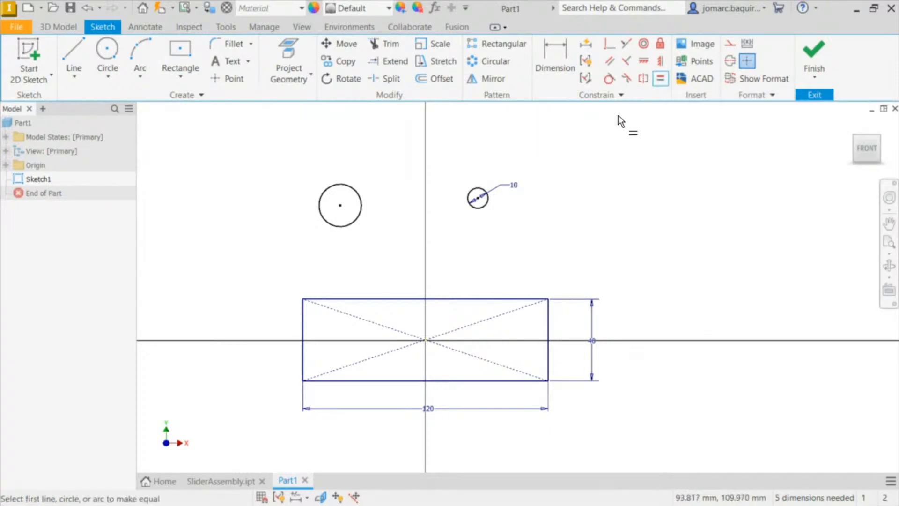
click(481, 194)
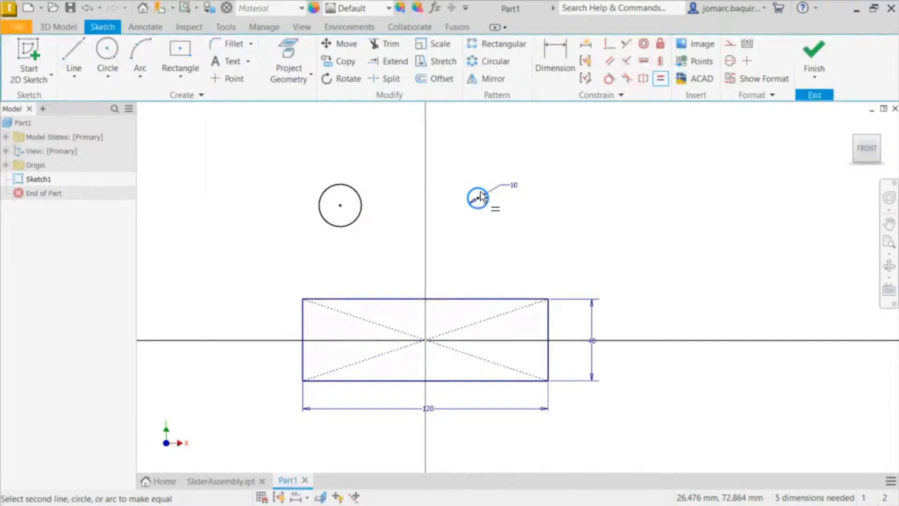
click(361, 213)
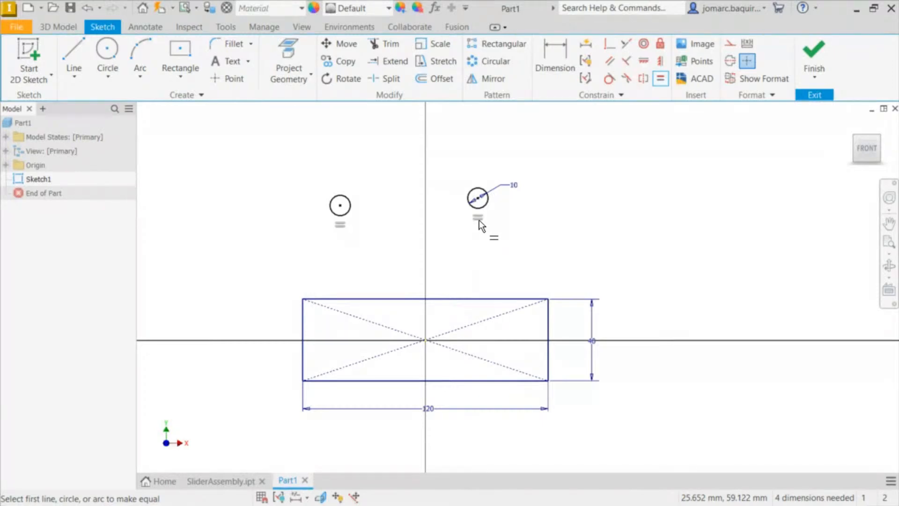
Move the circle left of the vertical axis slightly closer to the axis
key(Escape)
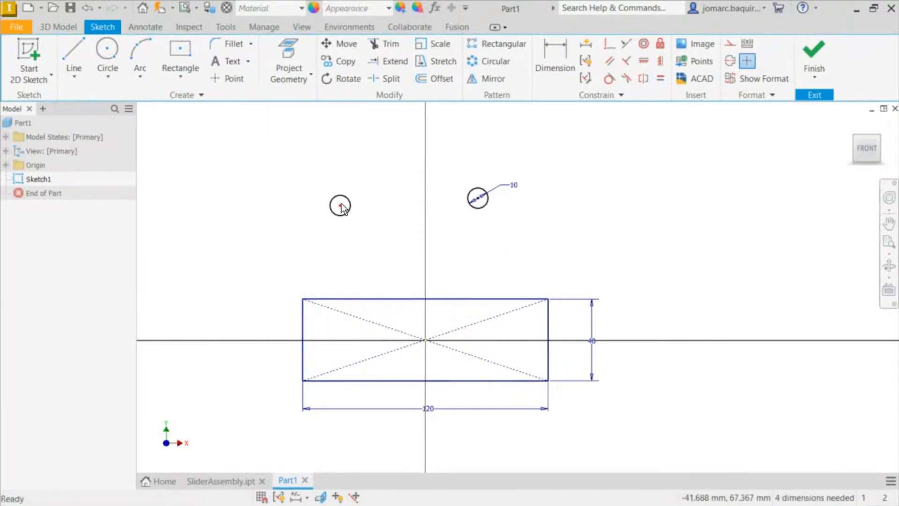
mouse_move(340, 205)
mouse_down()
mouse_move(382, 146)
mouse_move(351, 231)
mouse_move(355, 197)
mouse_move(457, 168)
mouse_move(447, 177)
mouse_move(411, 174)
mouse_move(354, 208)
mouse_up()
click(355, 198)
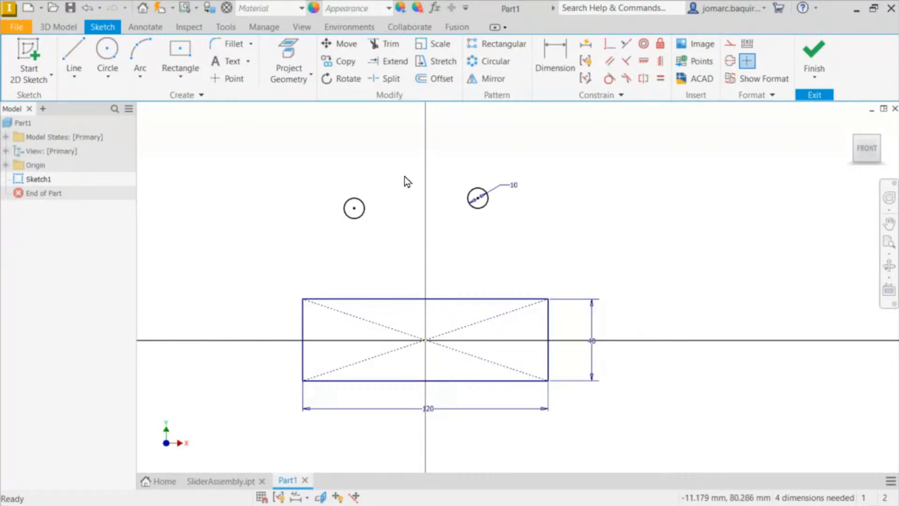
Draw a line connecting the center points of the two circles above the rectangle
key(l)
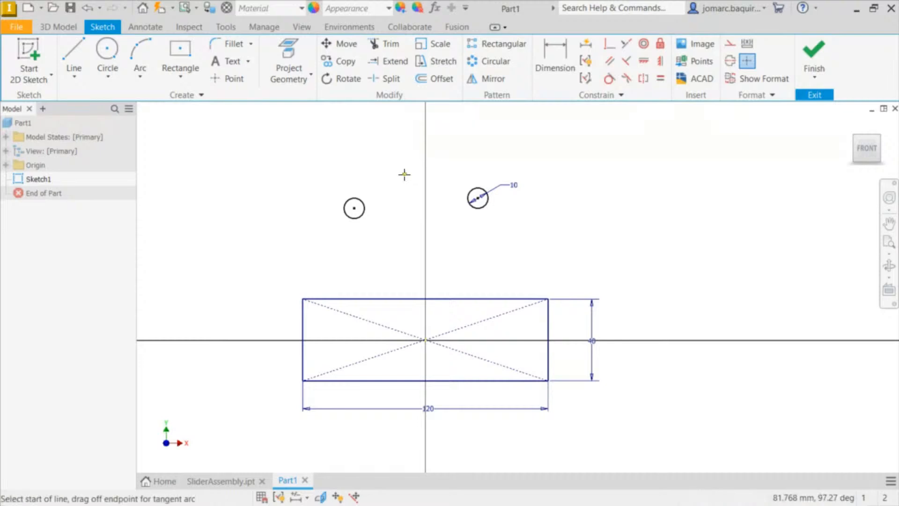
click(354, 208)
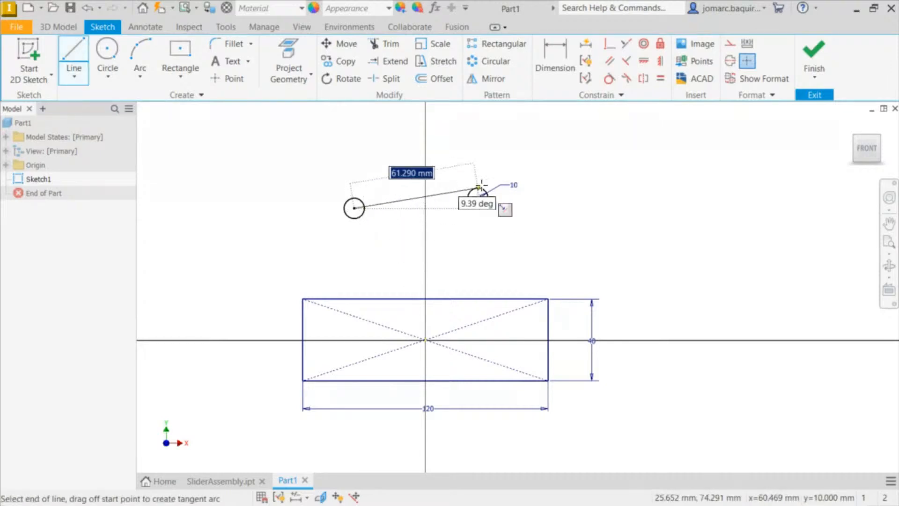
click(478, 198)
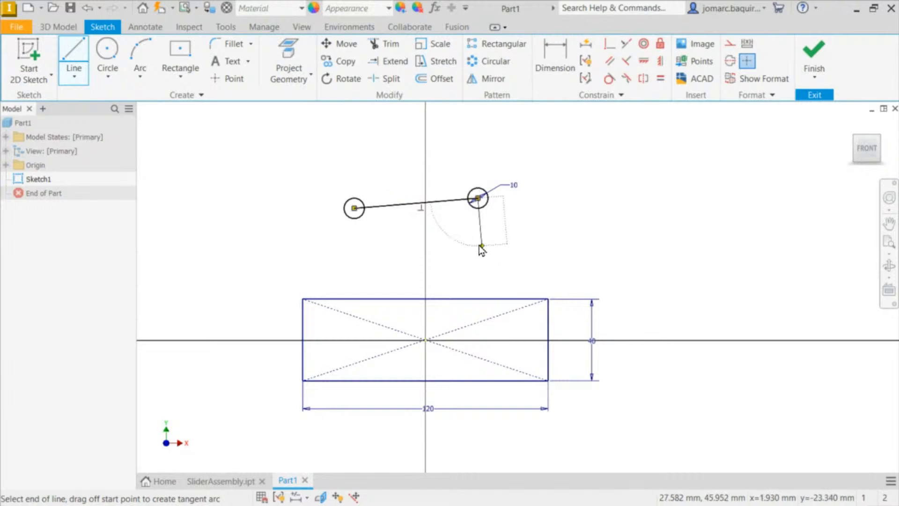
key(Escape)
Move the circle to the right of the vertical axis until the connecting line snaps horizontal, then reposition it to test the constraint
scroll(474, 238, down, 2)
scroll(473, 237, up, 5)
middle_drag(479, 135, 590, 256)
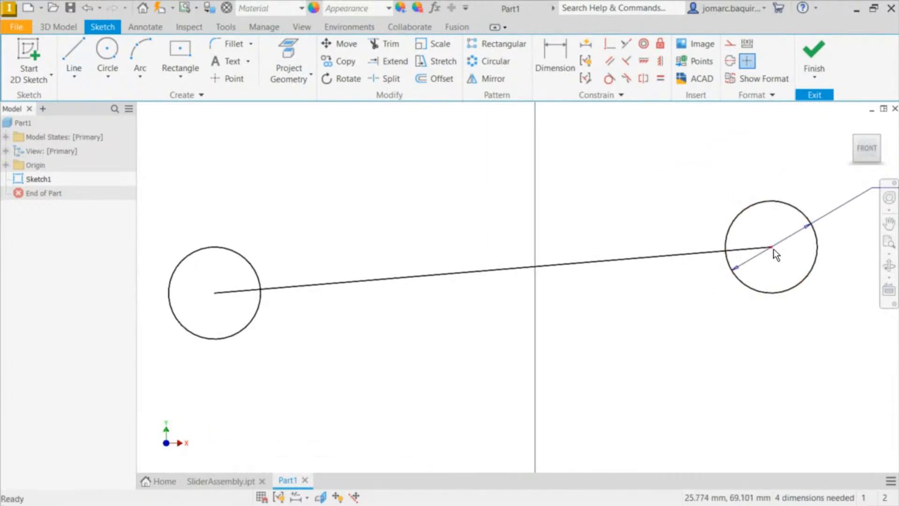
drag(774, 253, 735, 281)
drag(726, 295, 733, 293)
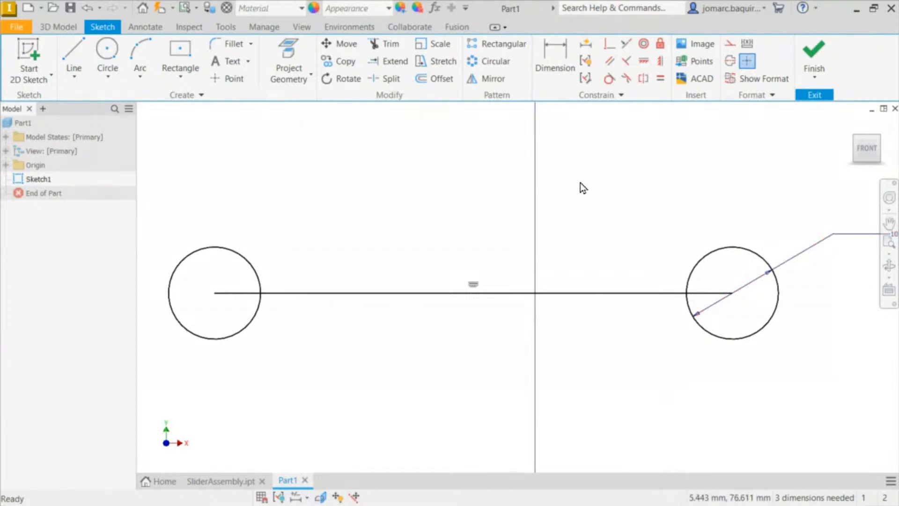
click(734, 293)
mouse_move(735, 293)
mouse_down()
mouse_move(729, 191)
mouse_move(717, 244)
mouse_up()
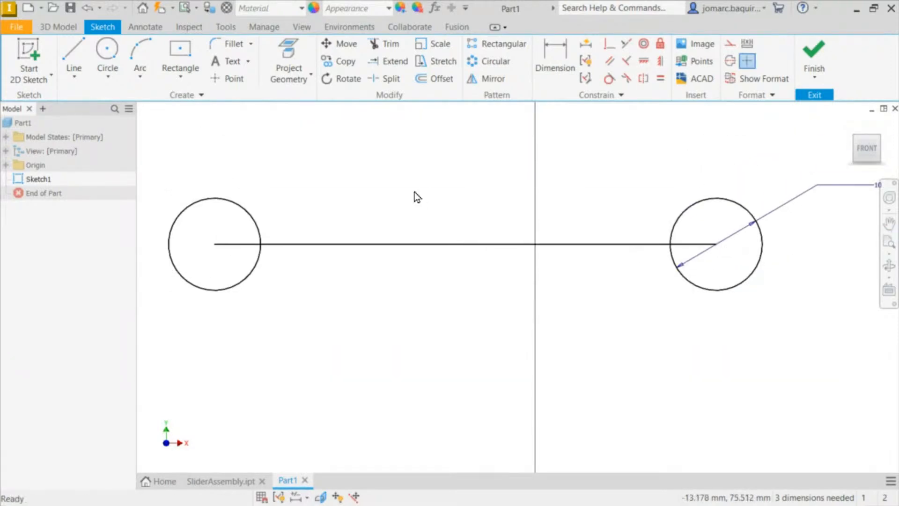
Delete the connecting line's horizontal constraint and move the circle to the right of the axis so the line slopes
click(532, 240)
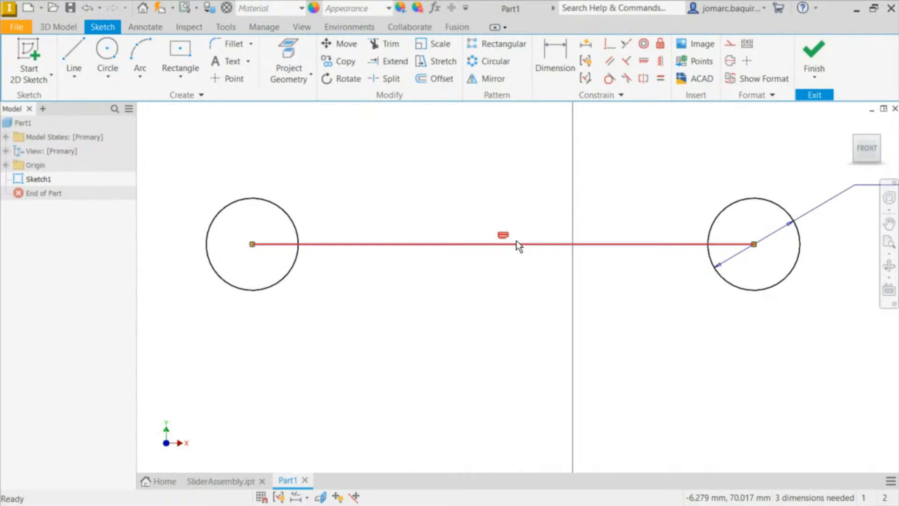
click(496, 239)
click(506, 230)
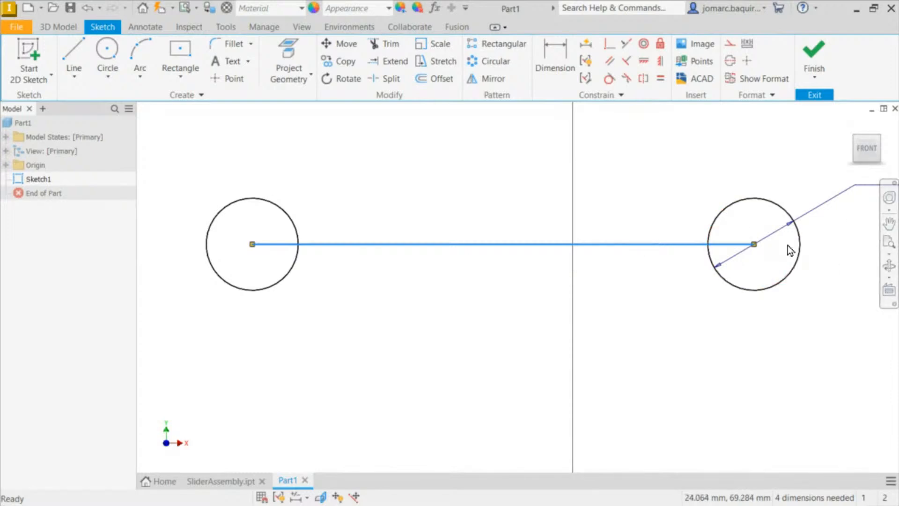
mouse_move(749, 240)
mouse_down()
mouse_move(770, 187)
mouse_move(756, 252)
mouse_move(748, 170)
mouse_move(729, 208)
mouse_up()
middle_drag(494, 168, 483, 209)
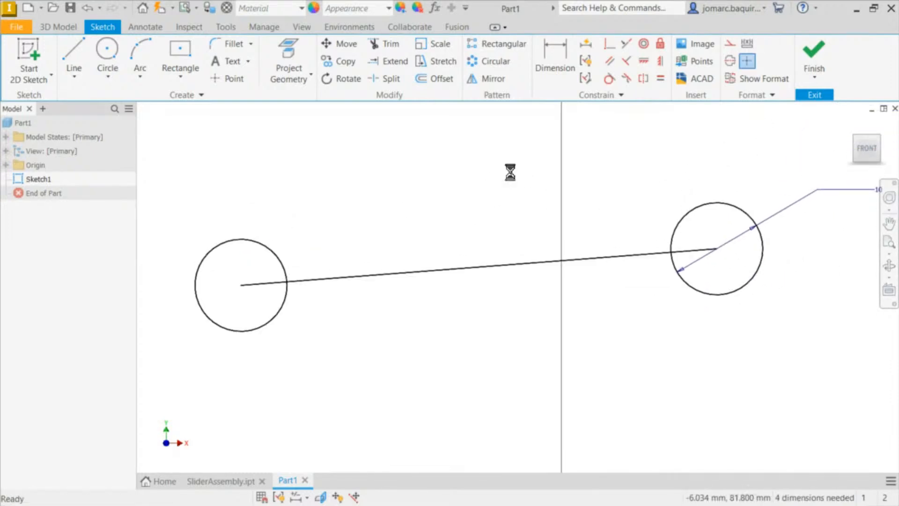
Apply a Horizontal constraint to the line connecting the two circle centers
click(644, 62)
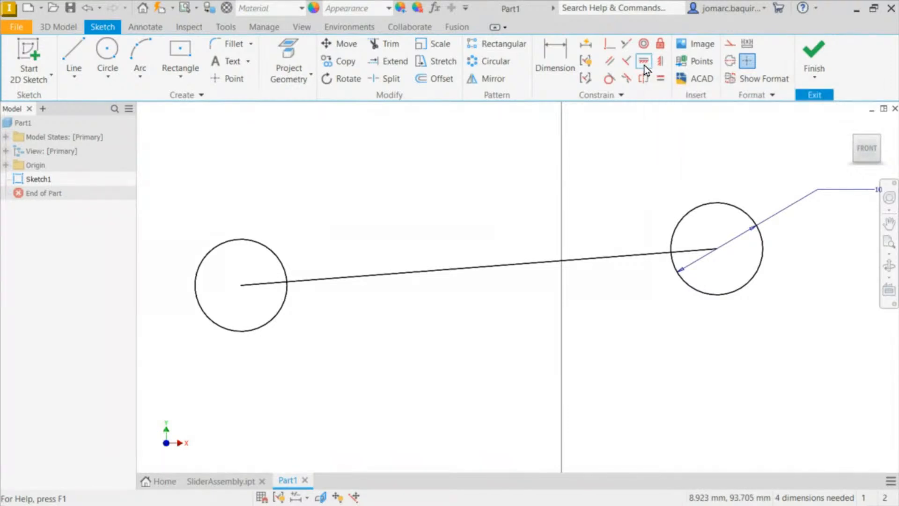
click(500, 262)
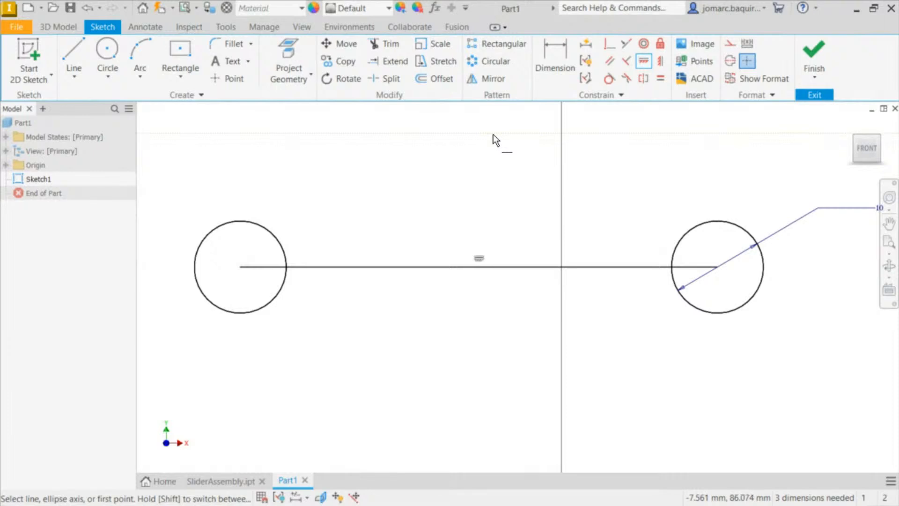
key(Escape)
Dimension the horizontal distance between the two circle centers as 80 mm, placing the dimension below the circles
scroll(479, 167, down, 4)
middle_drag(494, 124, 454, 105)
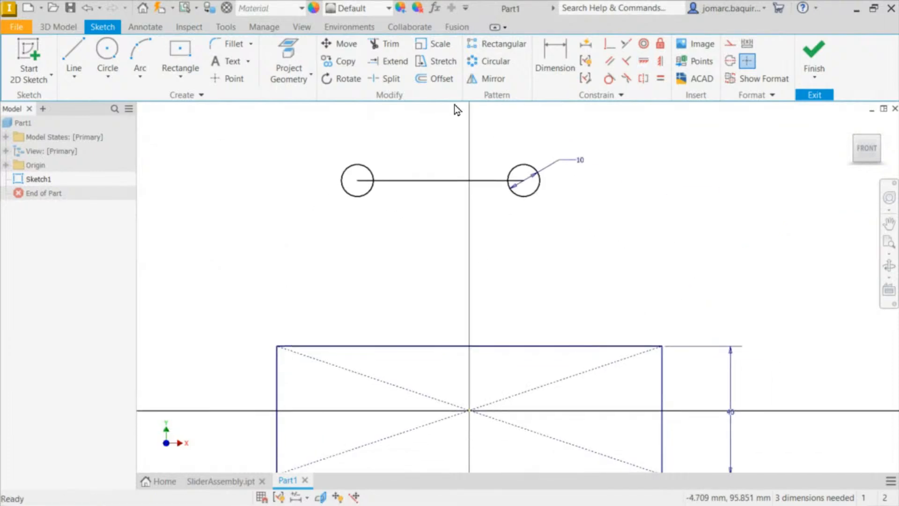
middle_drag(432, 145, 446, 128)
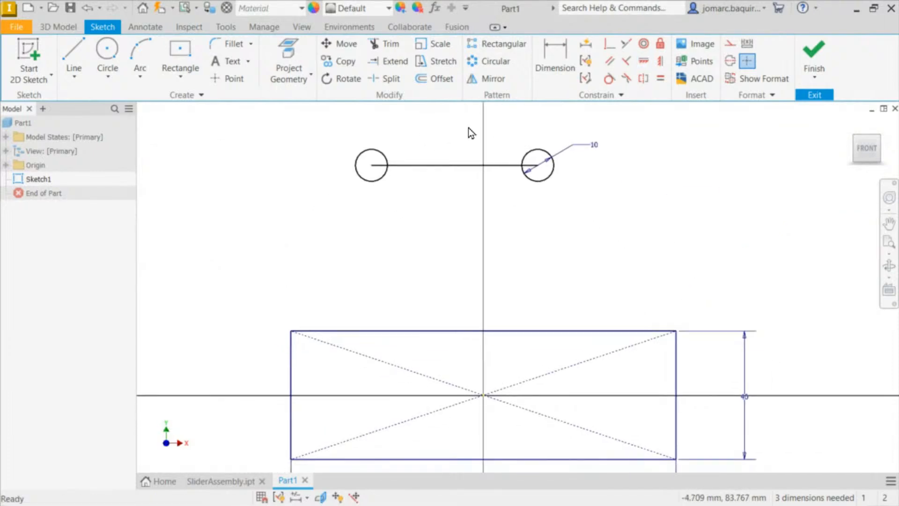
middle_drag(422, 180, 383, 251)
key(d)
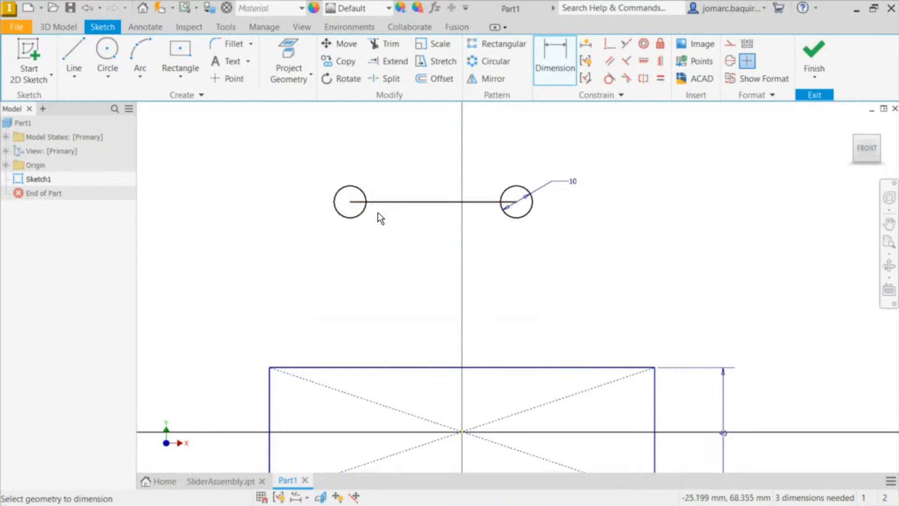
click(350, 203)
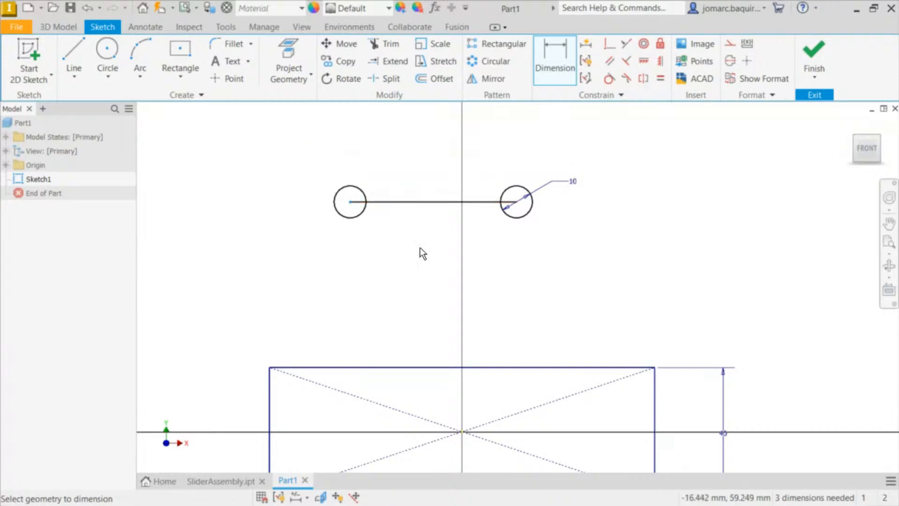
click(517, 203)
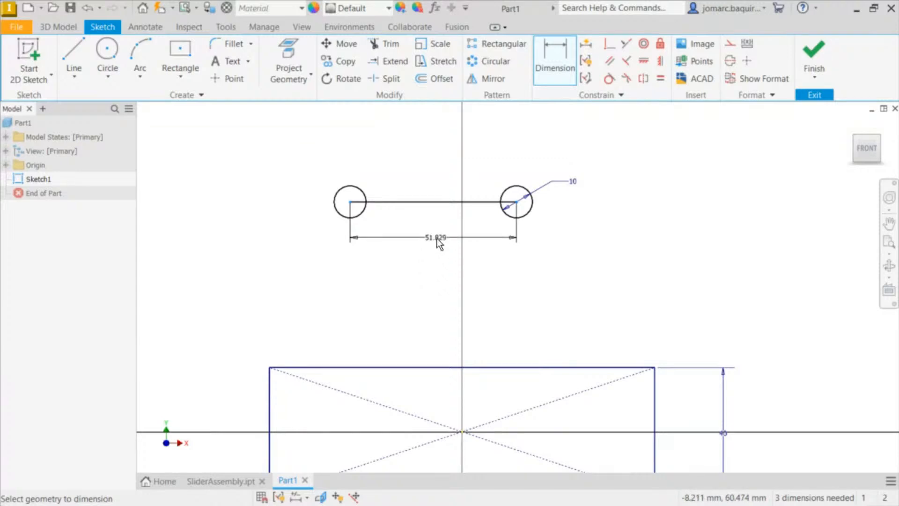
click(351, 202)
click(516, 203)
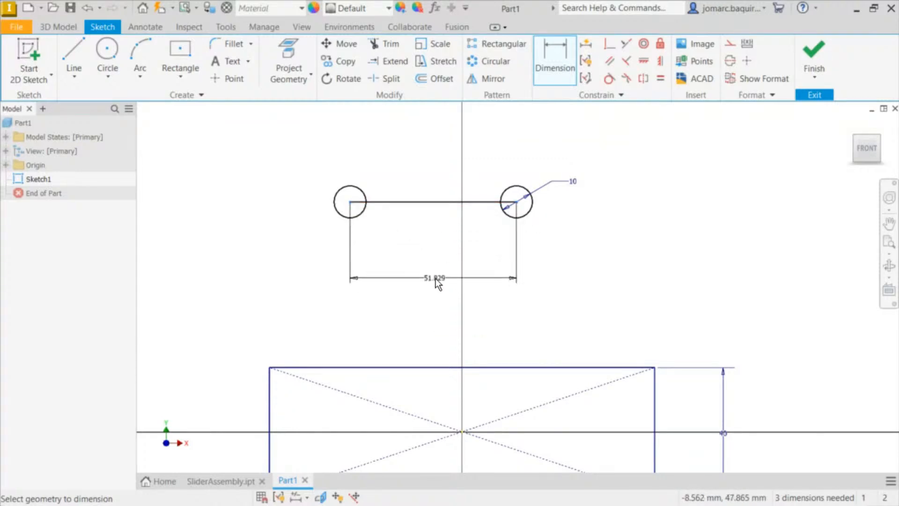
click(434, 282)
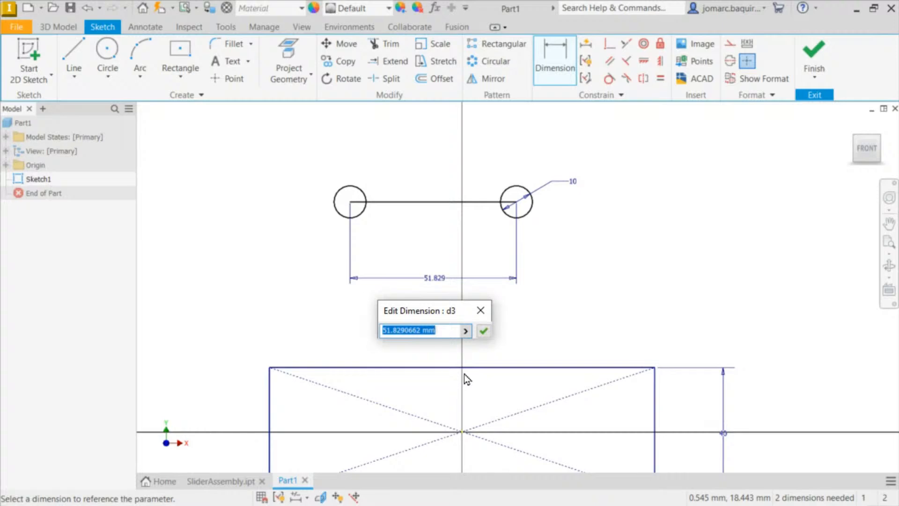
text(80)
key(Return)
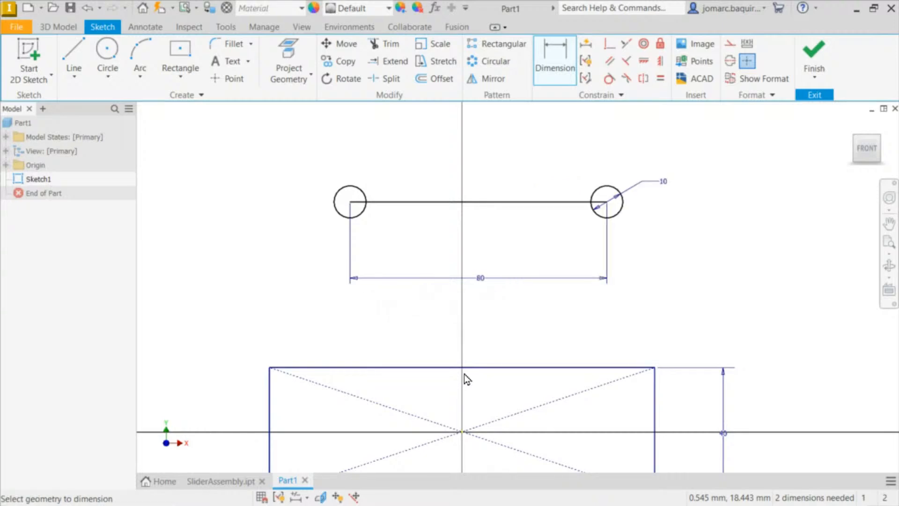
Change the line connecting the two circle centers to a centerline
middle_drag(525, 209, 528, 140)
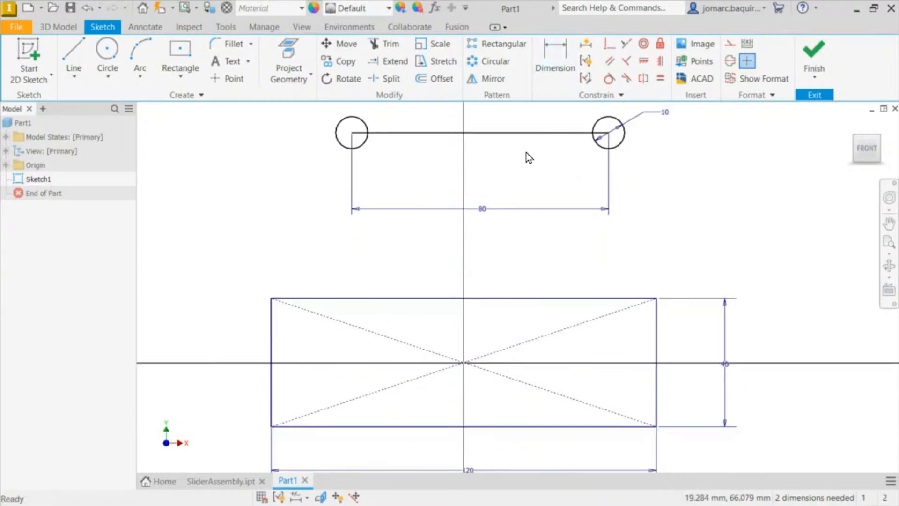
click(581, 325)
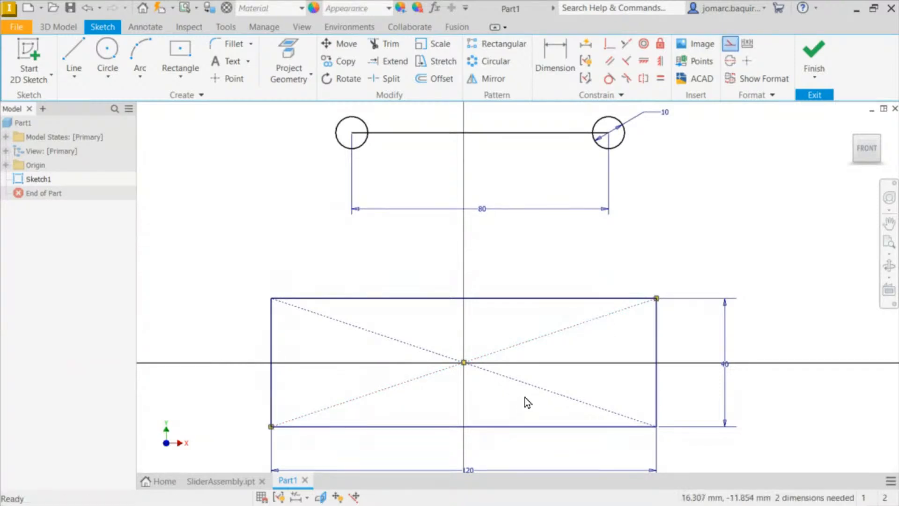
click(568, 168)
middle_drag(500, 184, 484, 191)
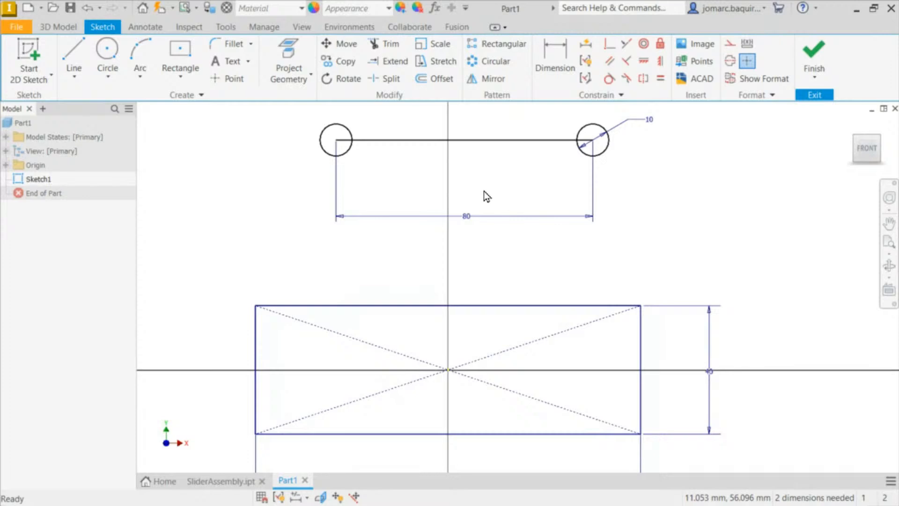
click(516, 140)
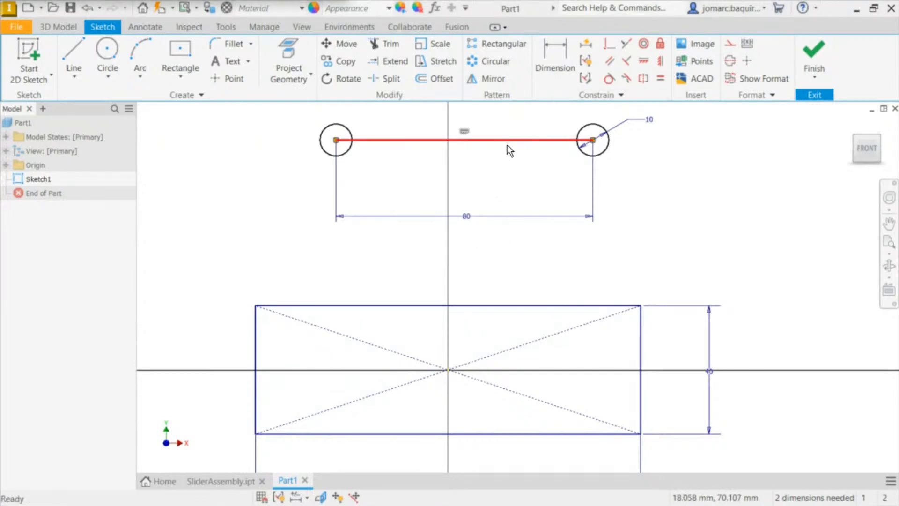
right_click(494, 181)
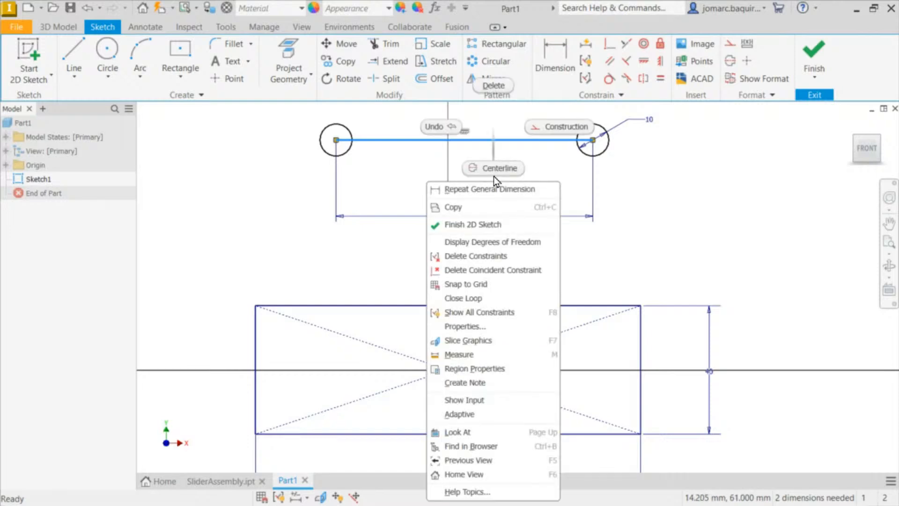
click(557, 128)
click(524, 136)
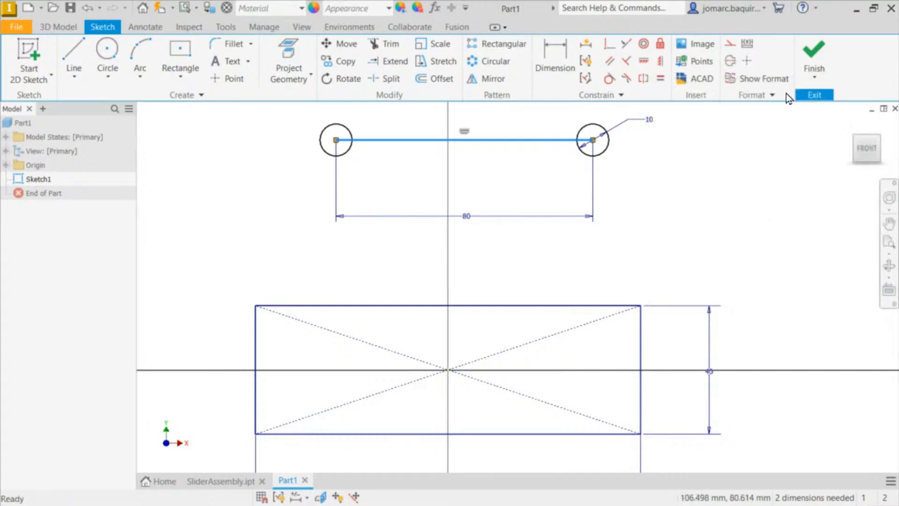
click(731, 63)
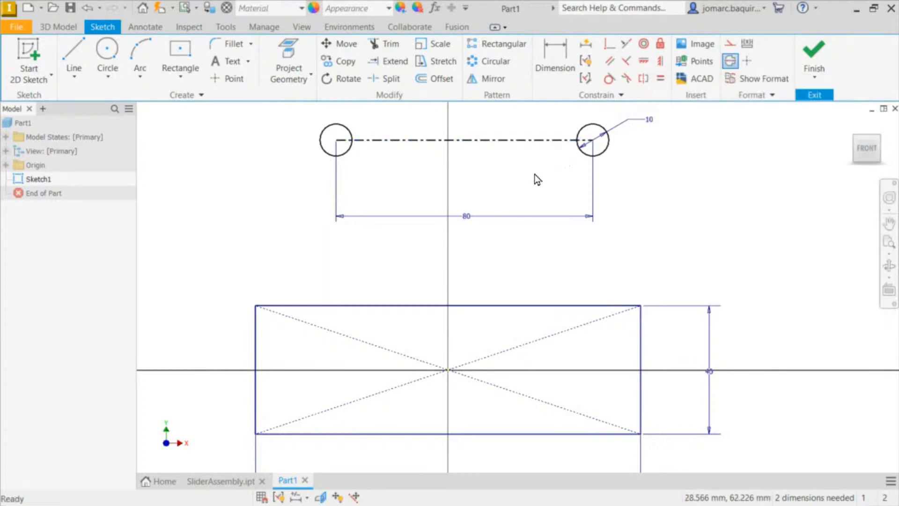
Make the centerline between the circles construction geometry
click(477, 142)
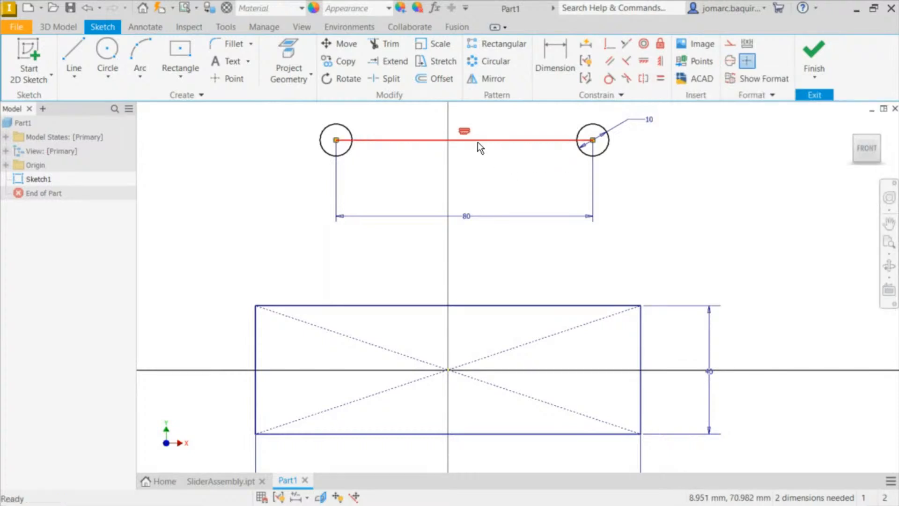
right_click(477, 143)
click(535, 109)
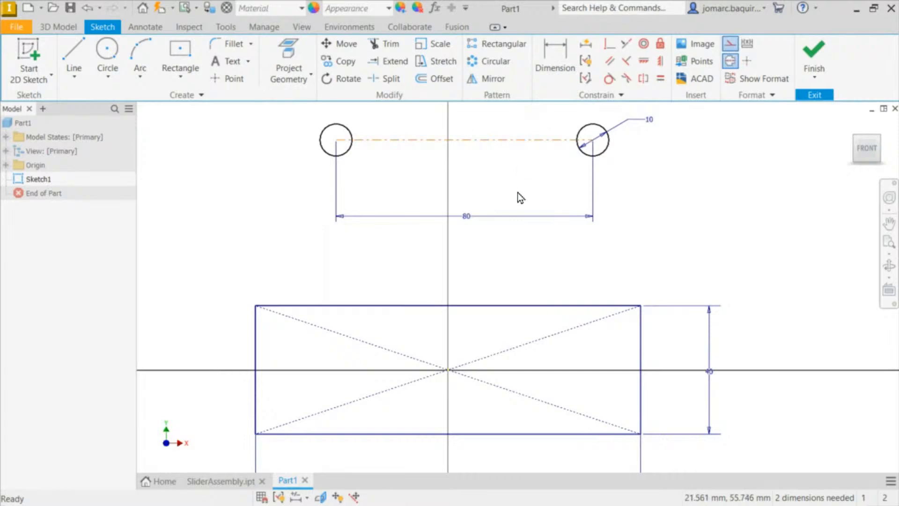
Move the centerline and its two circles down to just above the rectangle's upper edge, roughly centered on the vertical axis
scroll(511, 192, down, 3)
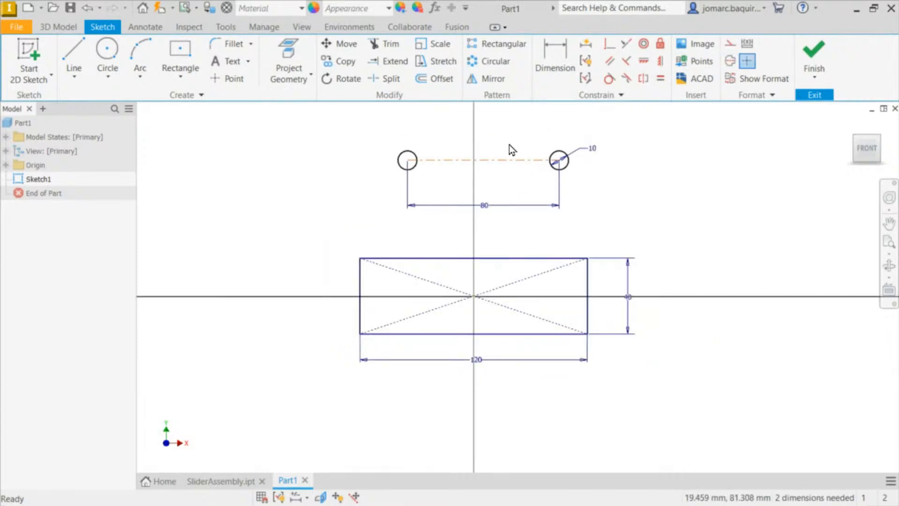
drag(494, 159, 478, 177)
click(478, 177)
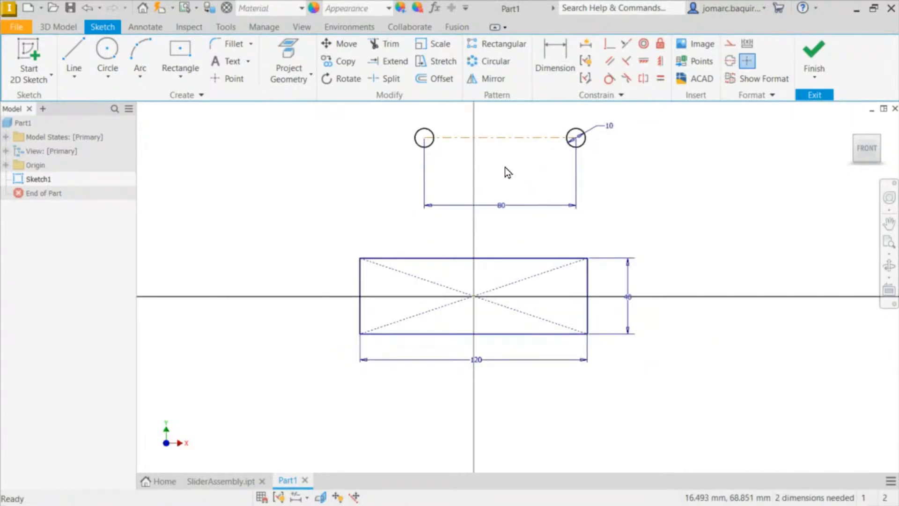
scroll(487, 159, down, 2)
scroll(486, 158, up, 4)
scroll(483, 156, down, 2)
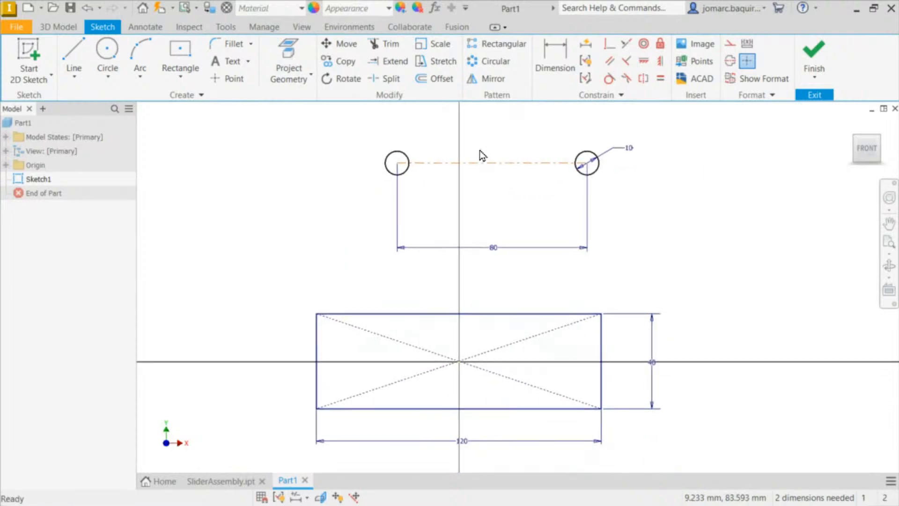
mouse_move(502, 161)
ctrl+mouse_down()
mouse_move(457, 388)
mouse_move(468, 355)
mouse_move(480, 355)
mouse_move(471, 359)
mouse_move(470, 280)
mouse_move(469, 366)
mouse_move(484, 281)
ctrl+mouse_up()
middle_drag(532, 159, 532, 154)
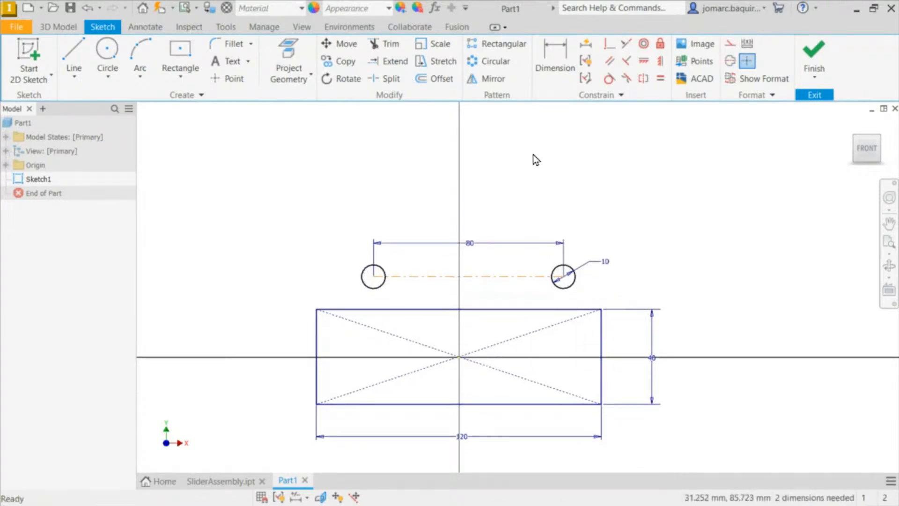
Constrain the midpoint of the centerline between the circles coincident with the sketch origin at the rectangle's center
click(609, 50)
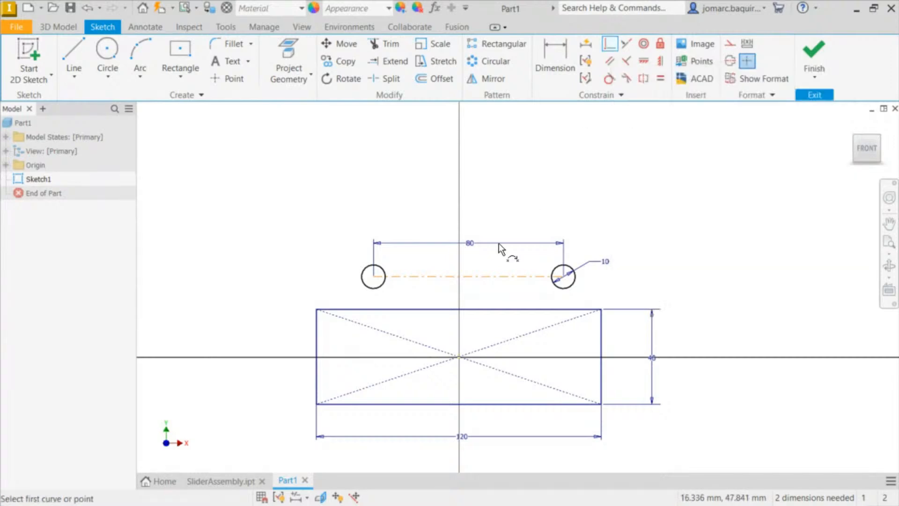
click(469, 277)
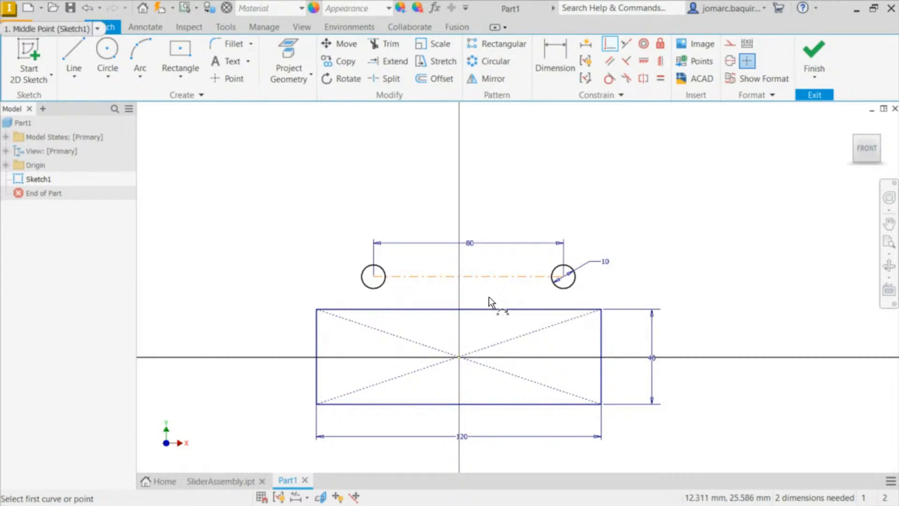
click(467, 275)
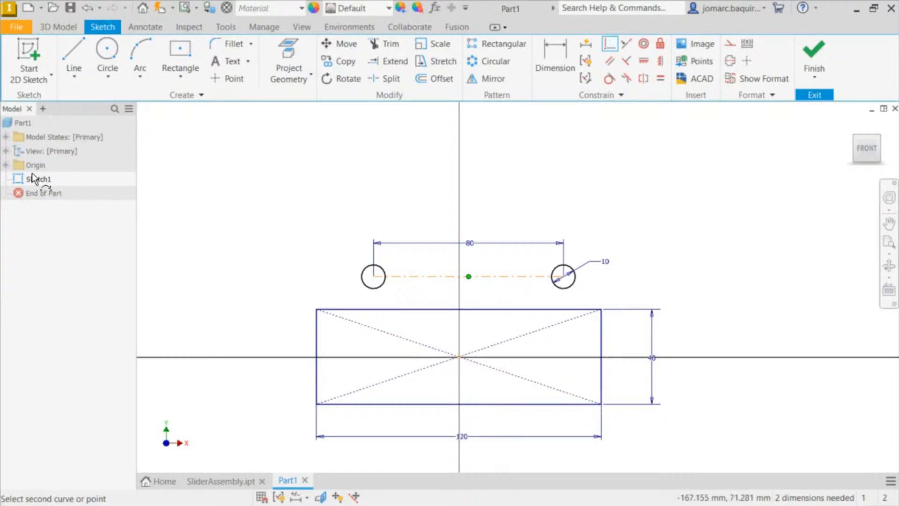
click(5, 165)
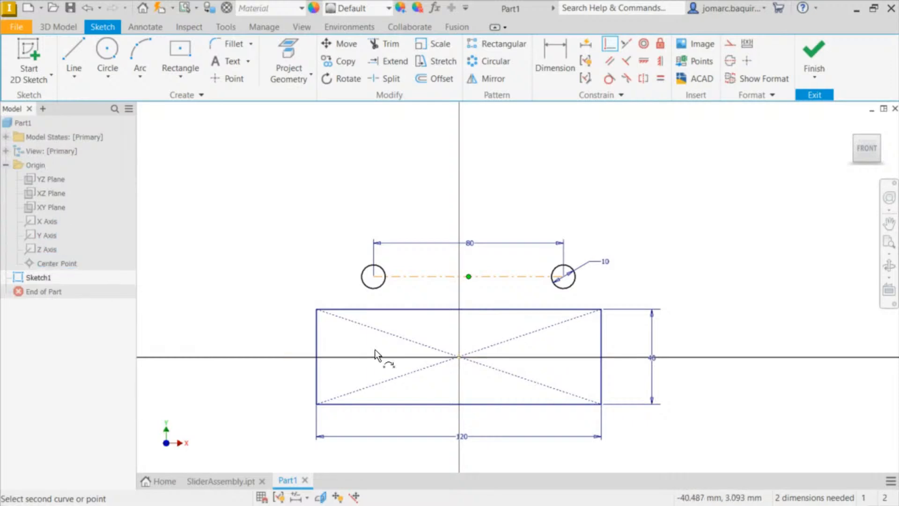
click(459, 357)
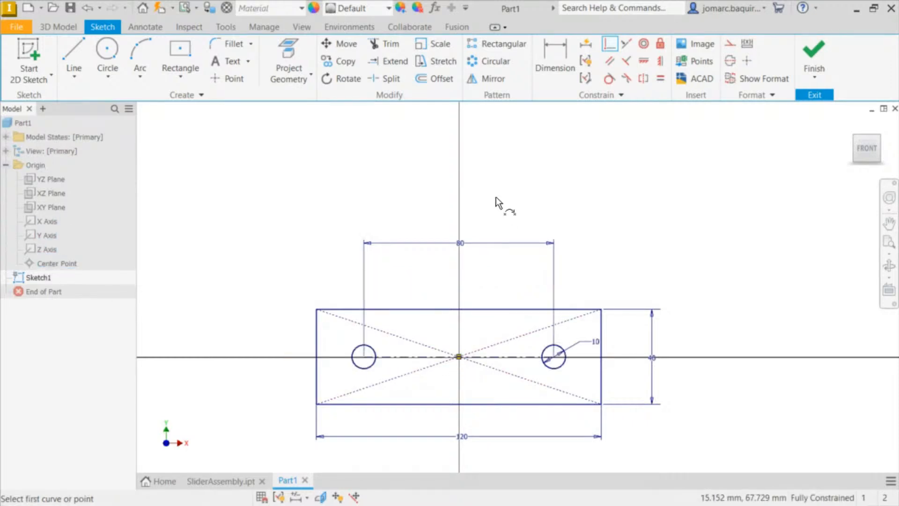
key(Escape)
Try to move the rectangle's side edges to check that the sketch is fully constrained
drag(607, 300, 574, 269)
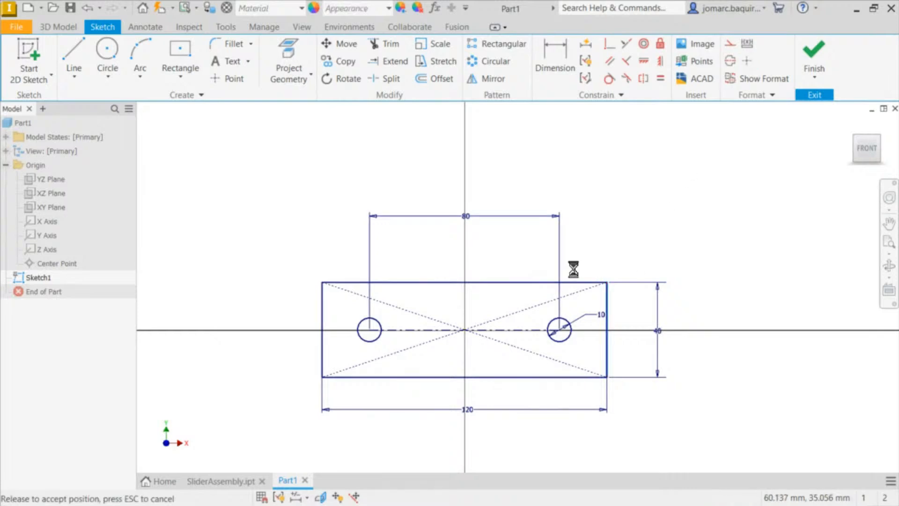
drag(323, 302, 416, 246)
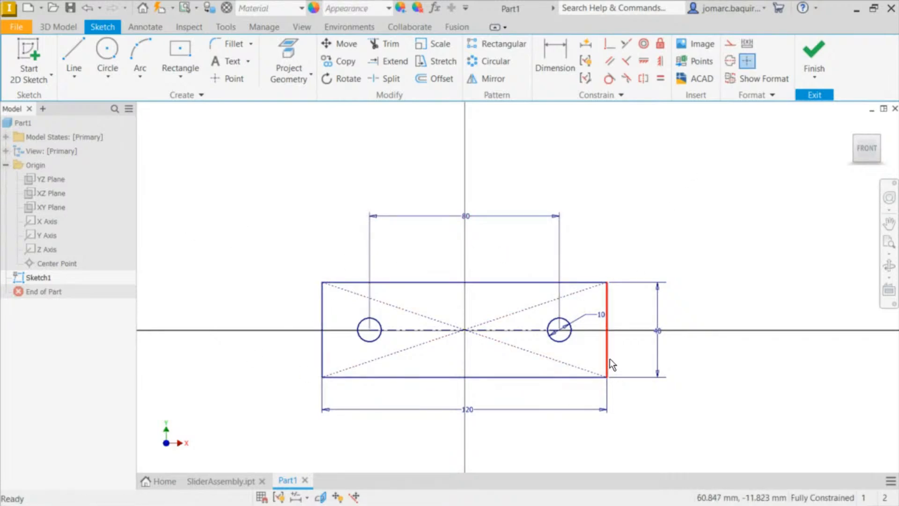
drag(608, 358, 589, 367)
middle_drag(536, 186, 556, 114)
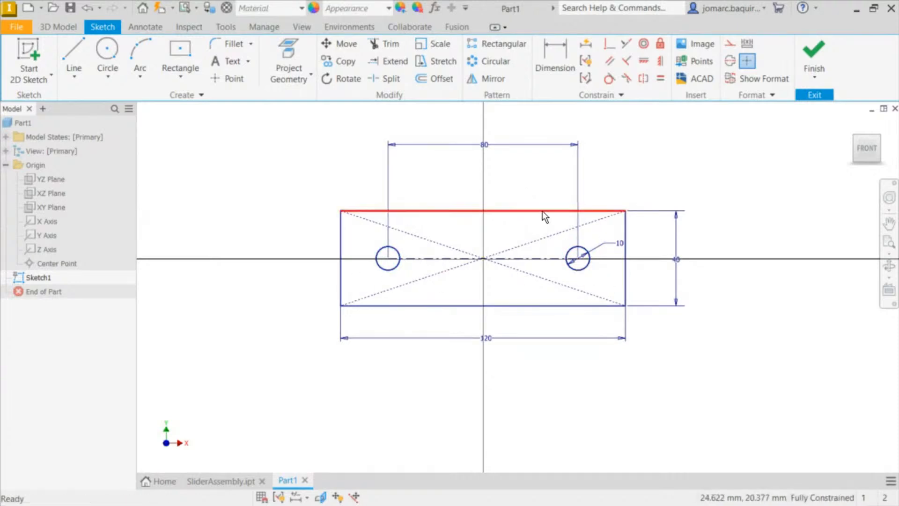
middle_drag(649, 108, 627, 122)
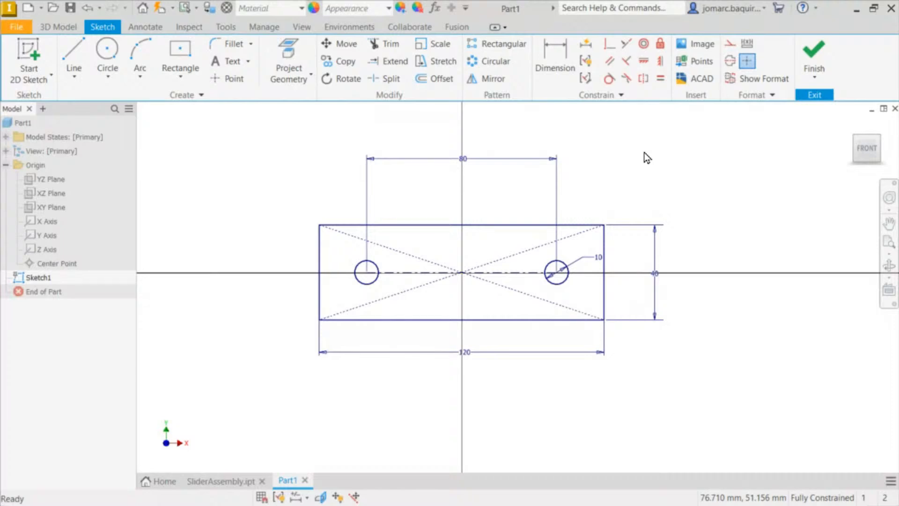
Finish the sketch and extrude the rectangle profile with its two holes symmetrically by 15 mm
click(819, 52)
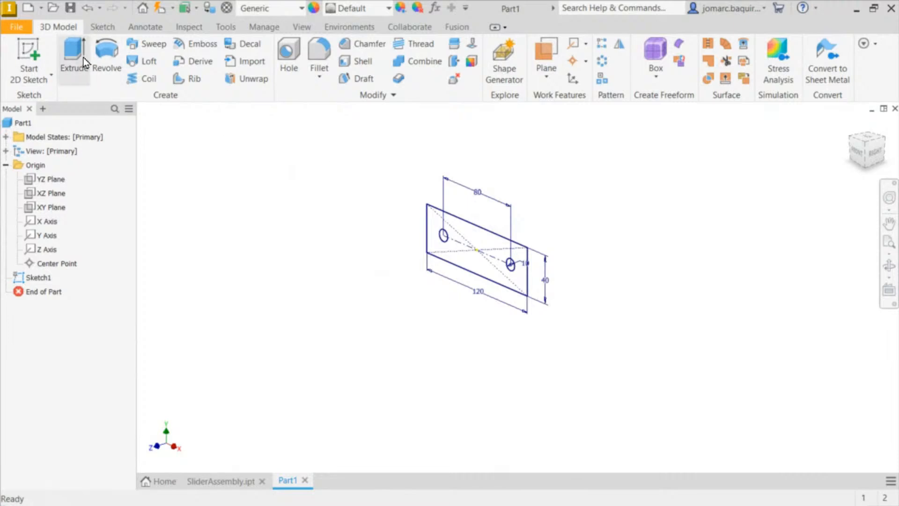
click(72, 57)
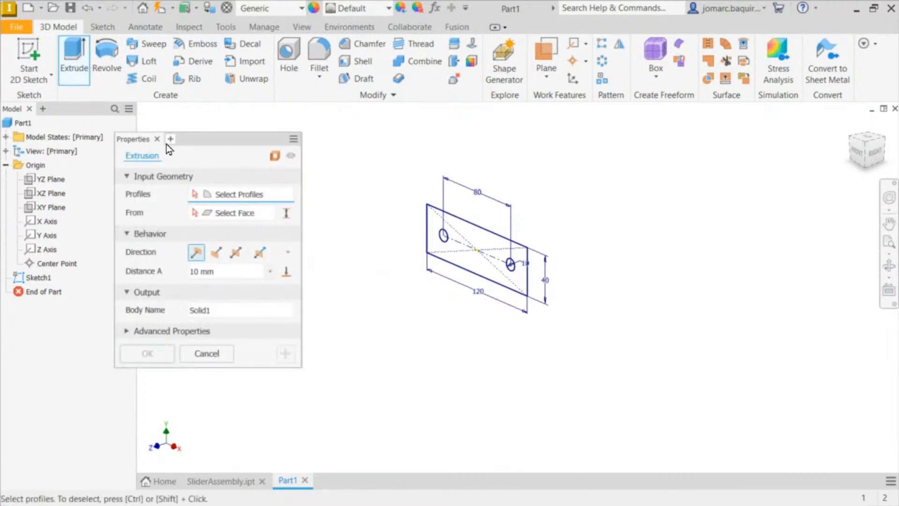
click(490, 247)
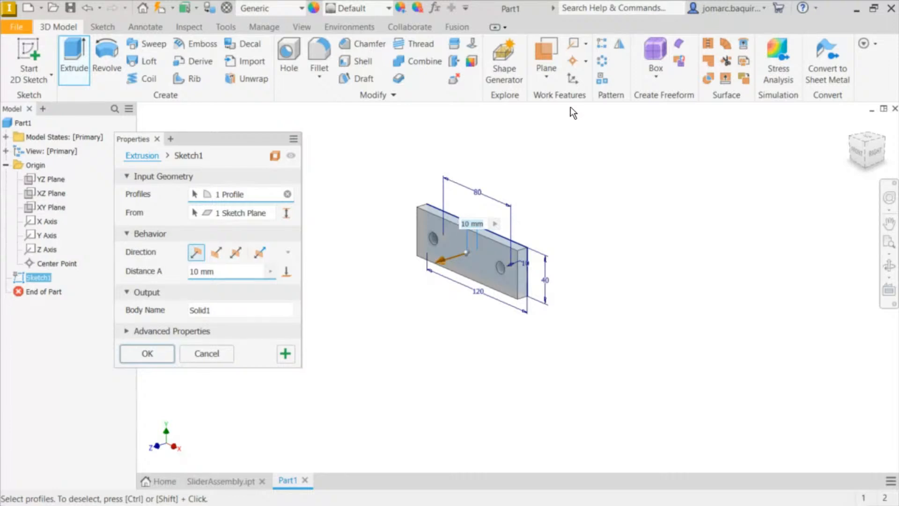
click(236, 252)
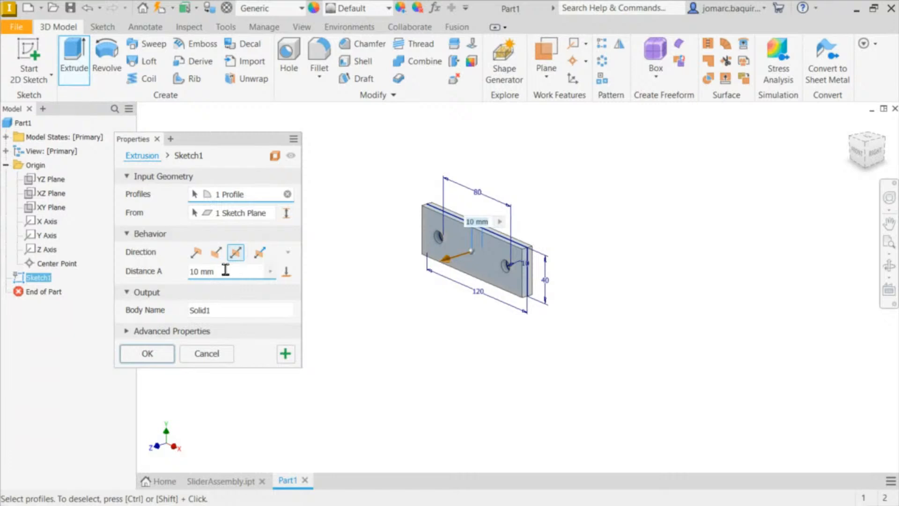
click(221, 271)
text(15)
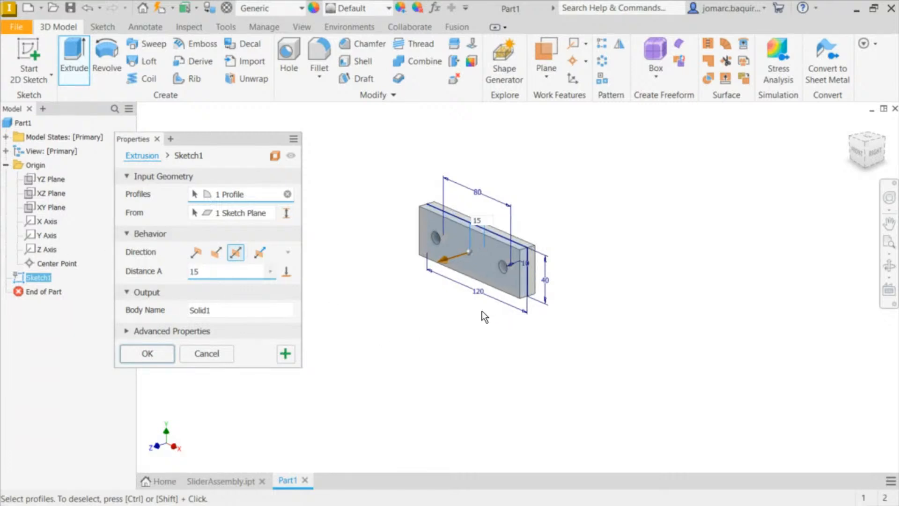
click(173, 350)
Measure the plate's thickness along the short upper edge of its end face
scroll(515, 225, up, 3)
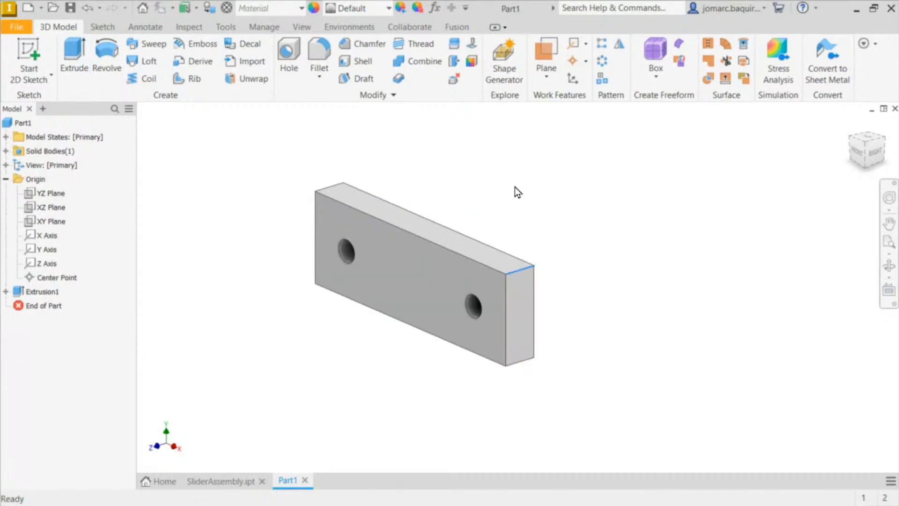
key(m)
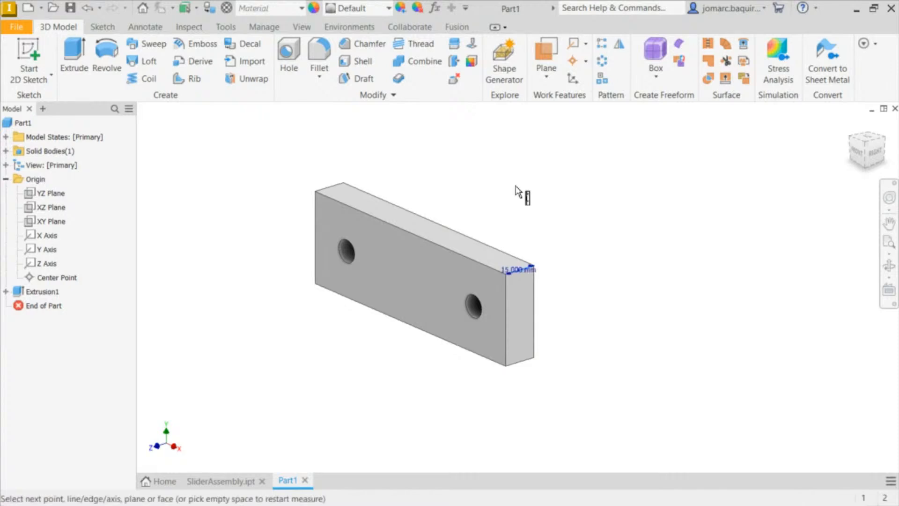
key(Escape)
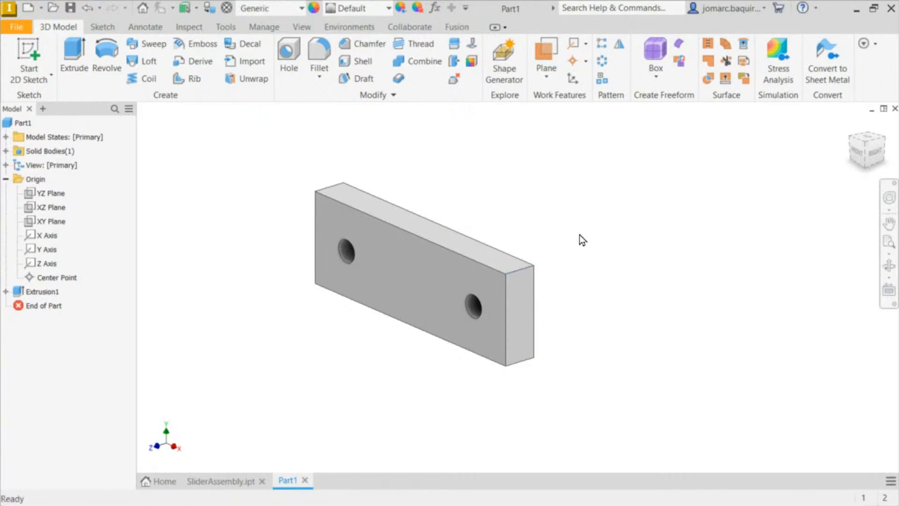
key(m)
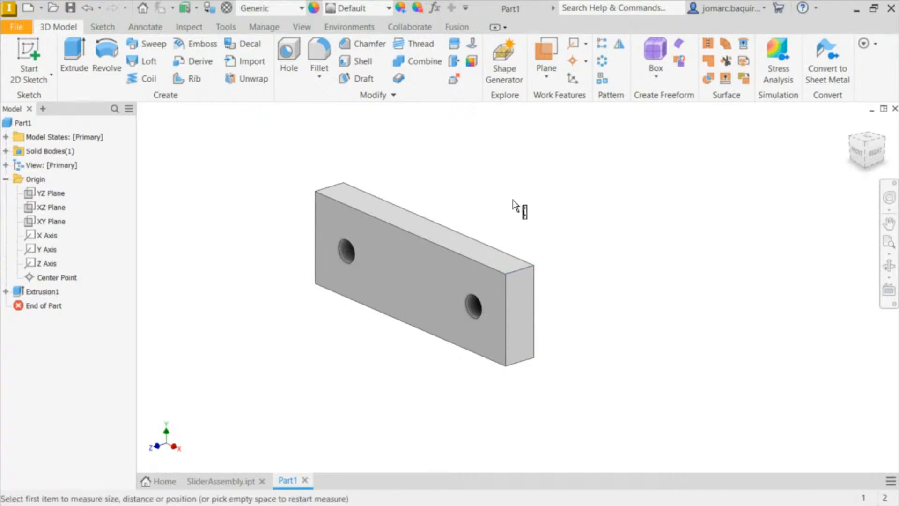
click(531, 273)
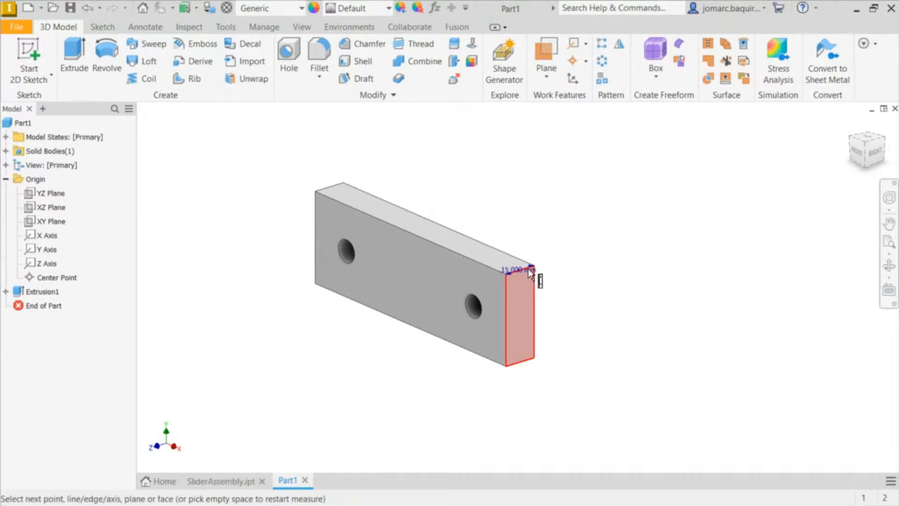
key(Escape)
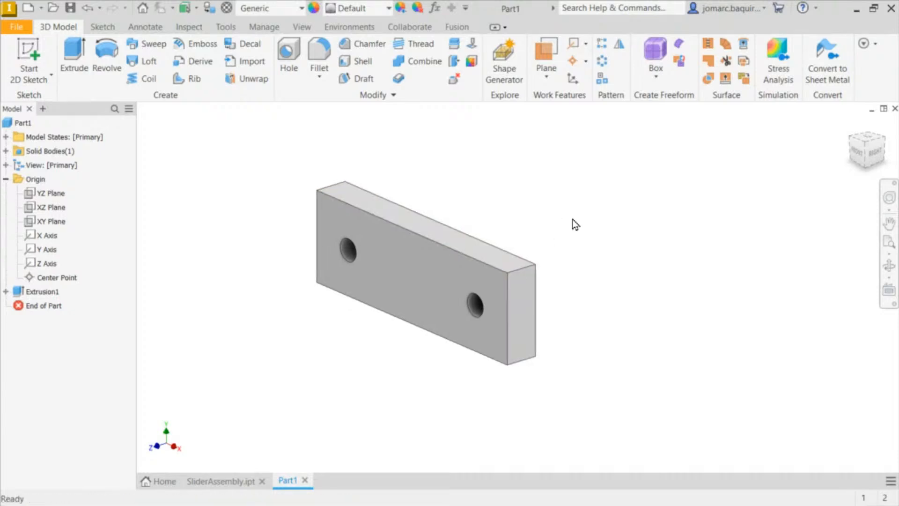
Save the part as plate in the folder E:\Tasks\Marketing\LiveStream\20240922-InventorSW\TrainingProper
scroll(549, 230, up, 3)
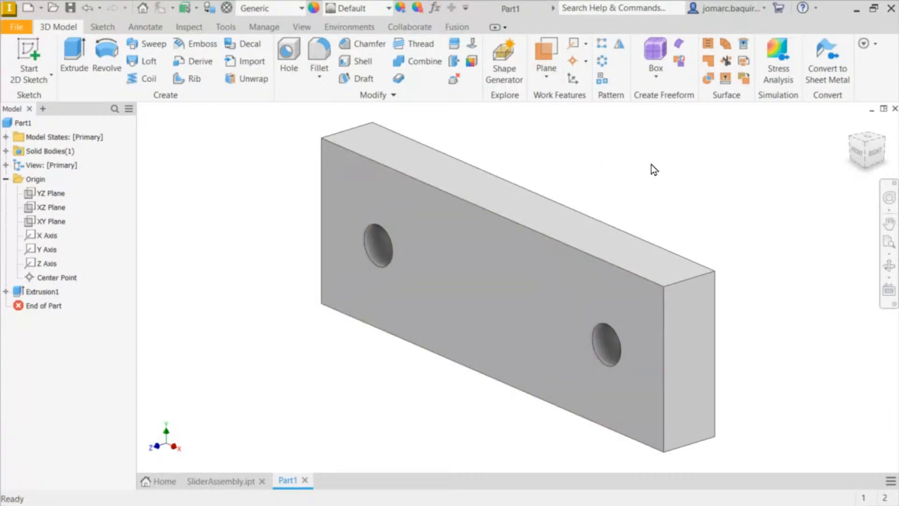
key(ctrl+s)
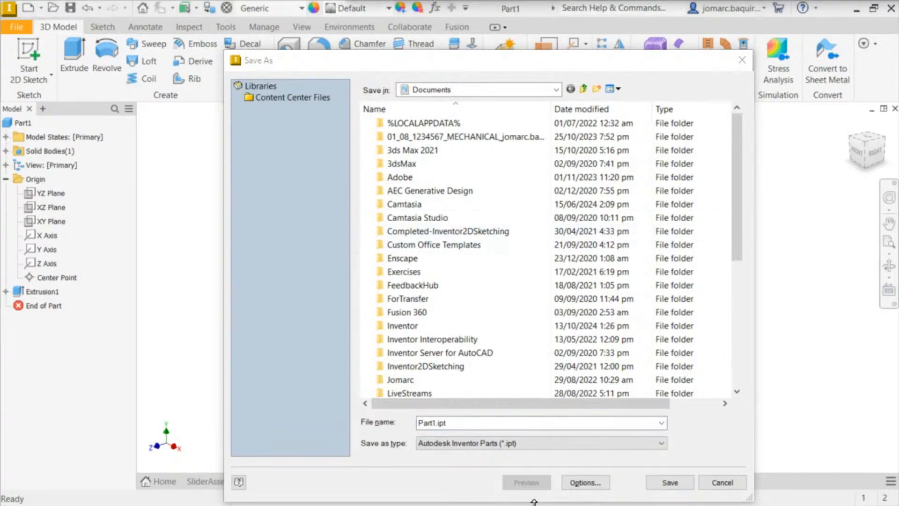
drag(467, 424, 197, 395)
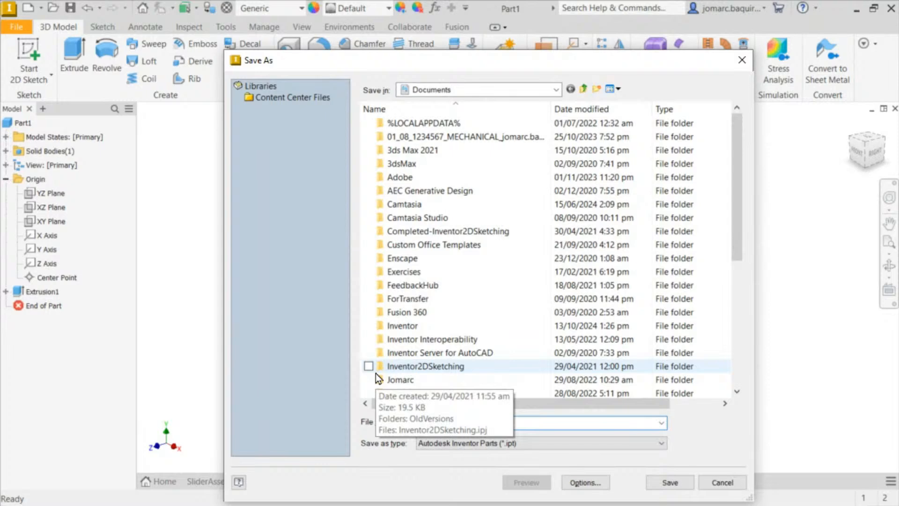
key(ctrl+v)
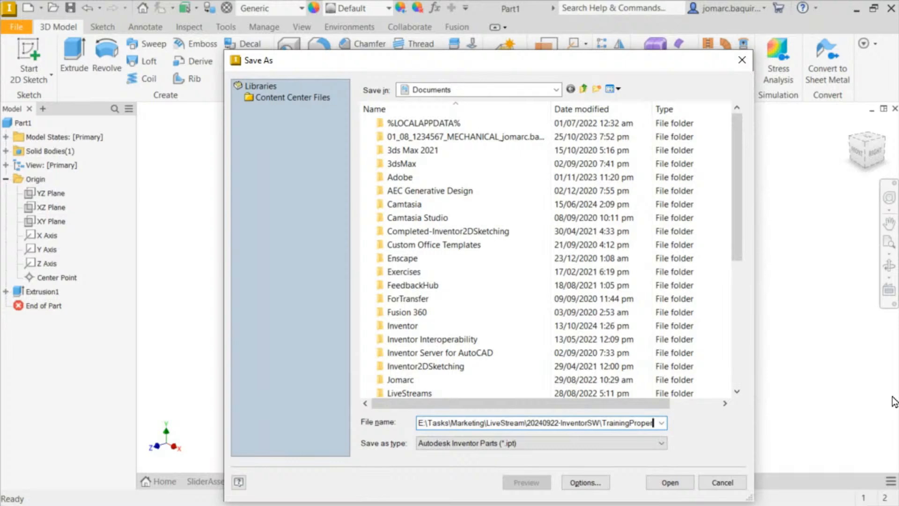
key(Return)
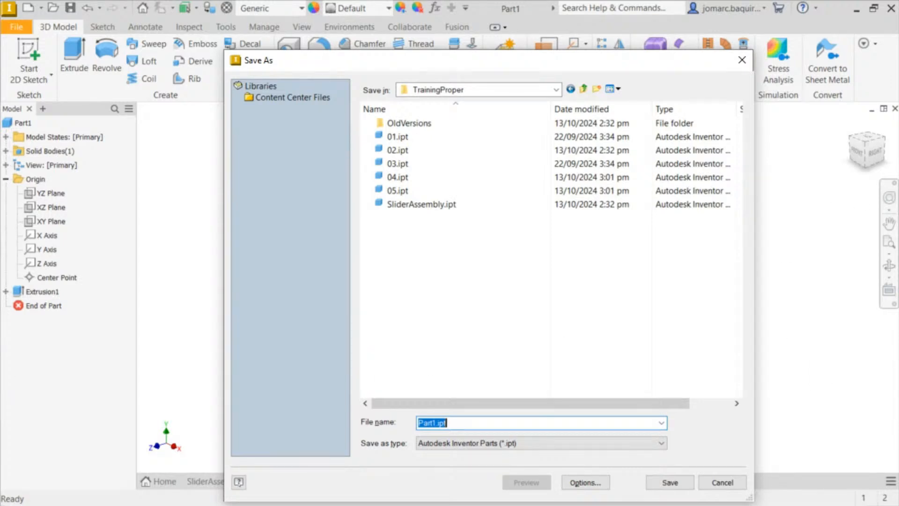
text(plate)
key(ctrl+a)
key(Return)
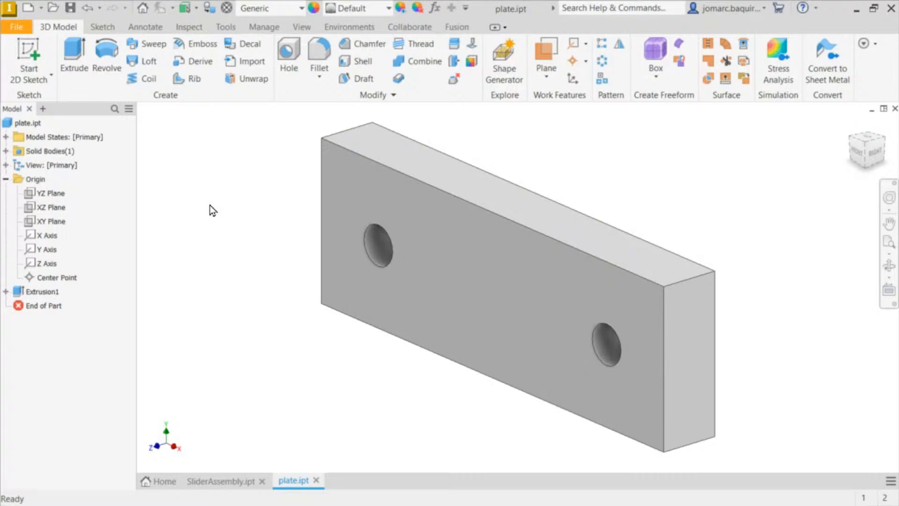
Create a new part from the metric Standard (mm).ipt template and start a 2D sketch on the XY Plane
key(ctrl+n)
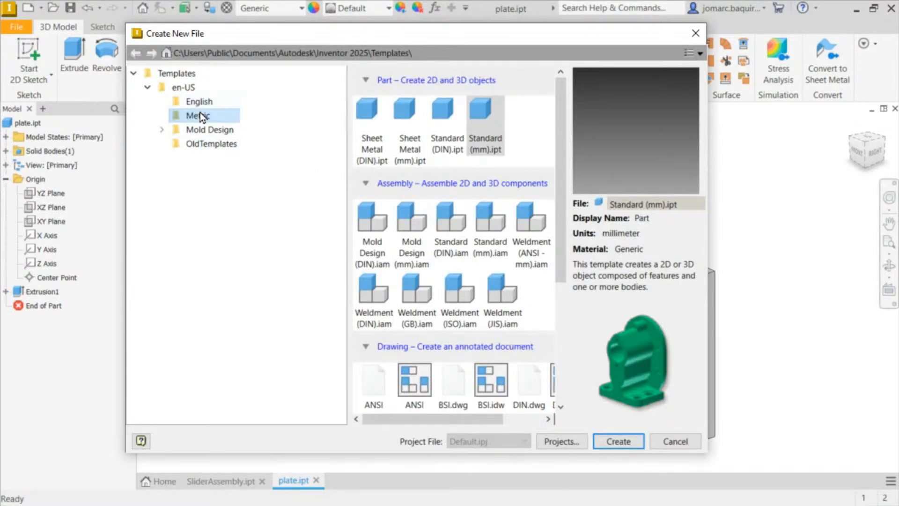
click(487, 141)
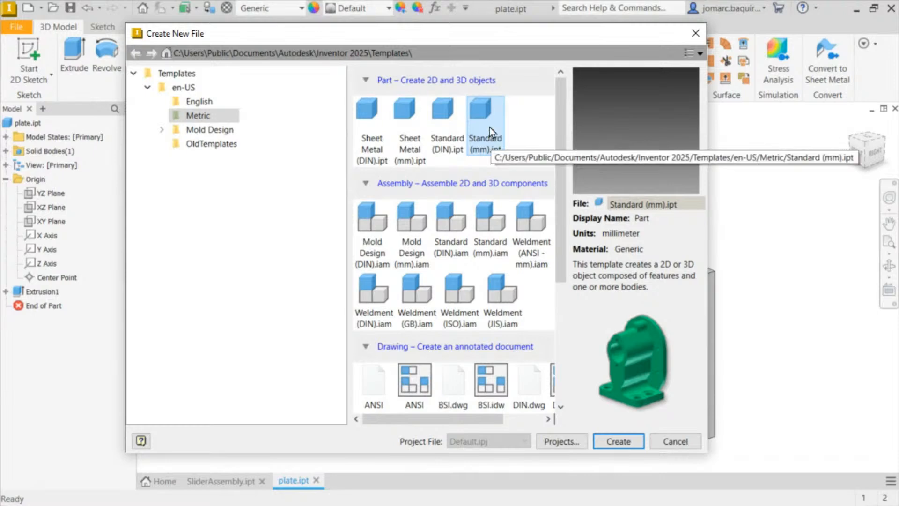
double_click(488, 119)
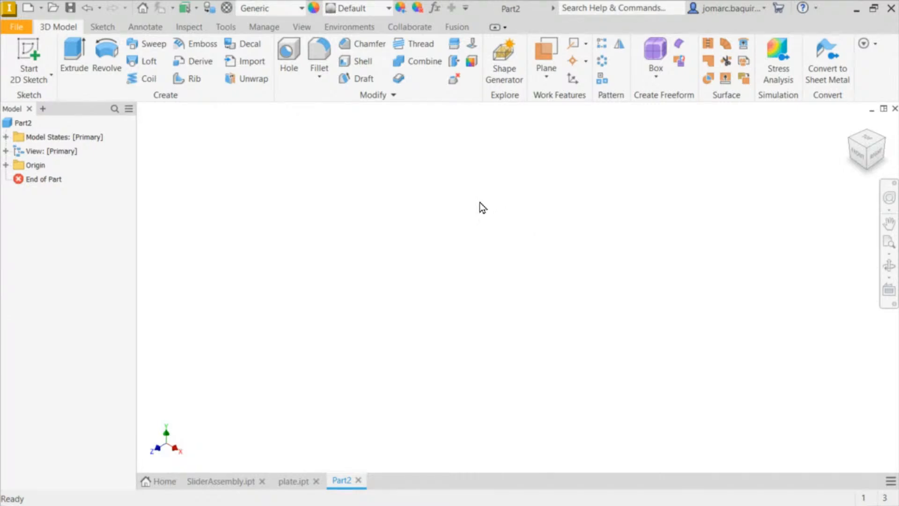
key(s)
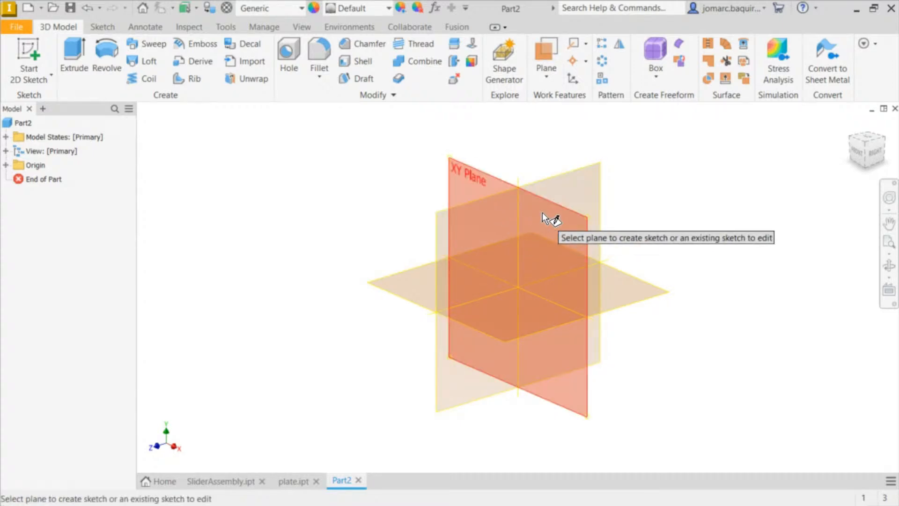
click(492, 189)
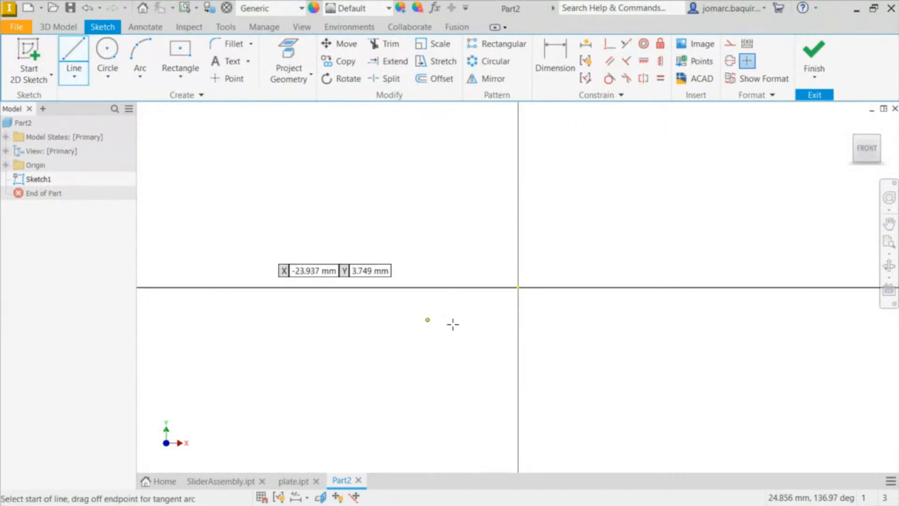
Sketch a closed slot outline around the origin with the Line tool: upper line about 29 mm long, rounded ends about 6 mm in radius
click(351, 212)
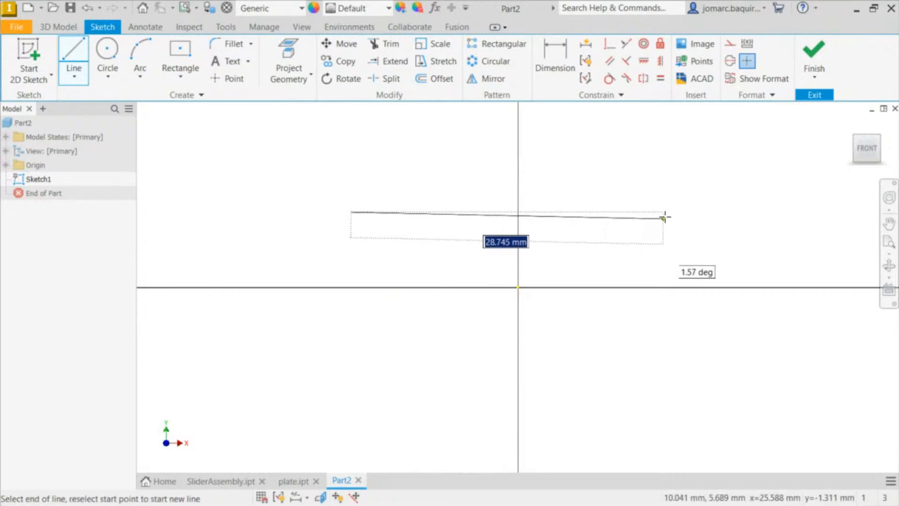
click(670, 212)
drag(671, 212, 684, 329)
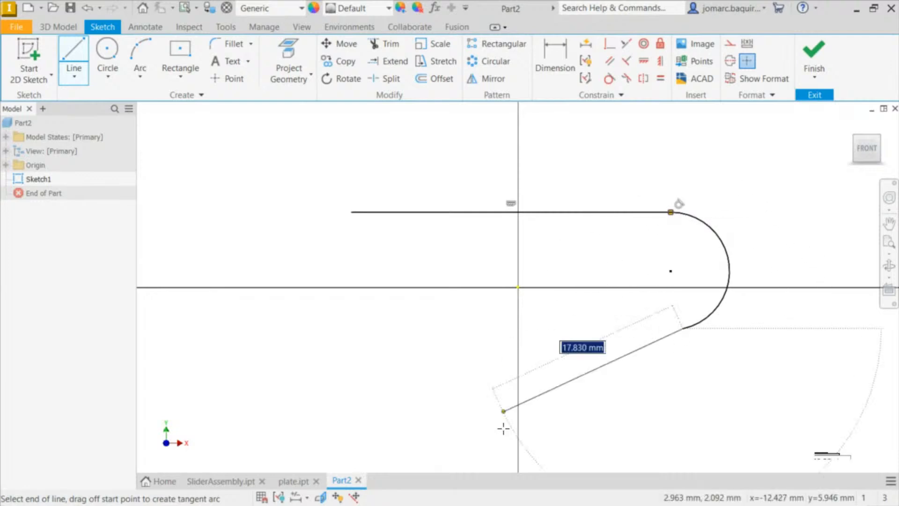
mouse_move(242, 314)
mouse_down()
mouse_move(245, 251)
mouse_move(341, 214)
mouse_up()
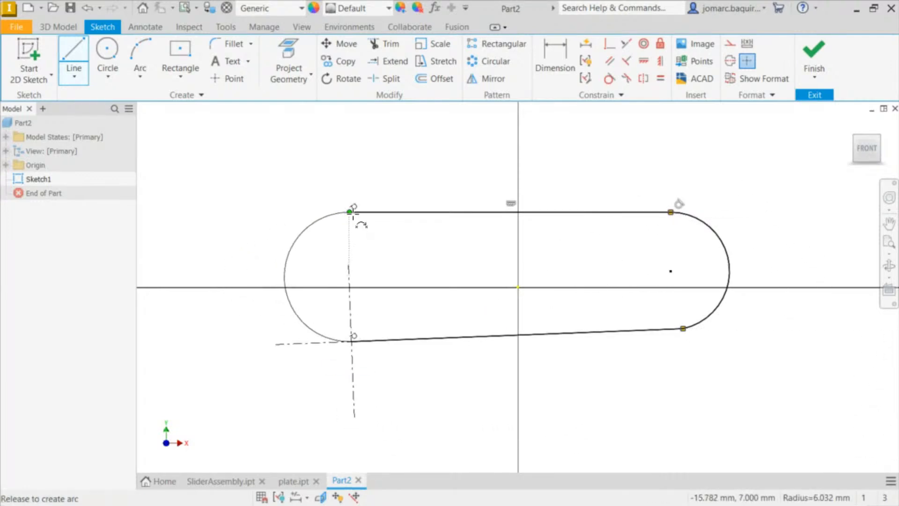
middle_drag(438, 126, 374, 263)
scroll(378, 153, down, 3)
middle_drag(379, 153, 431, 237)
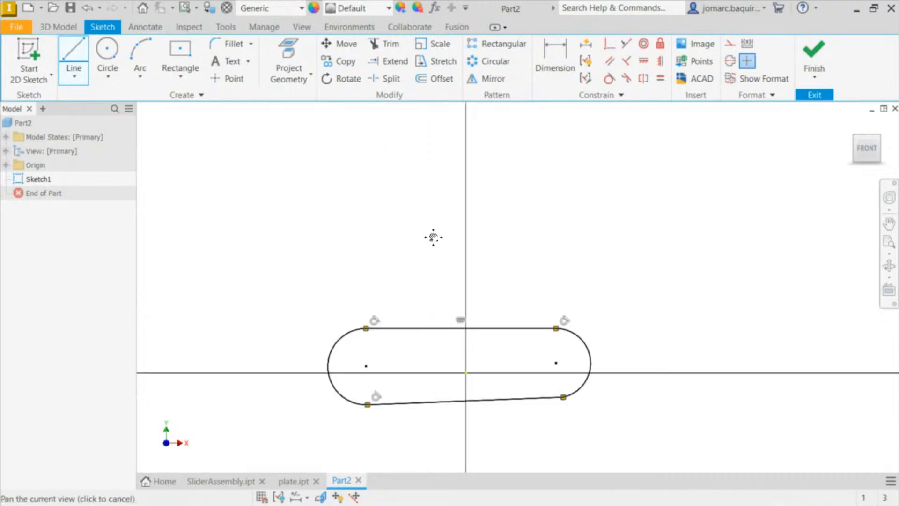
Sketch a second closed slot outline above the first with the Line tool, its rounded ends about 8 mm in radius
click(350, 162)
click(564, 162)
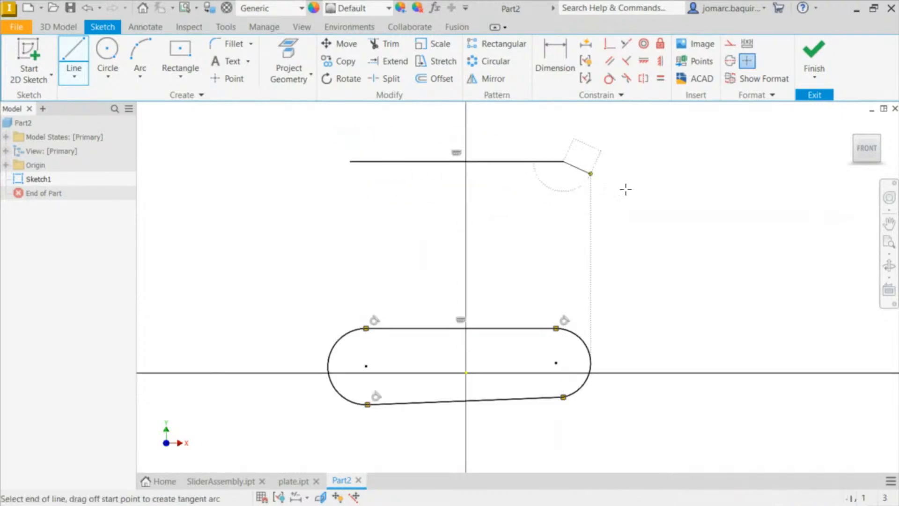
drag(563, 162, 571, 258)
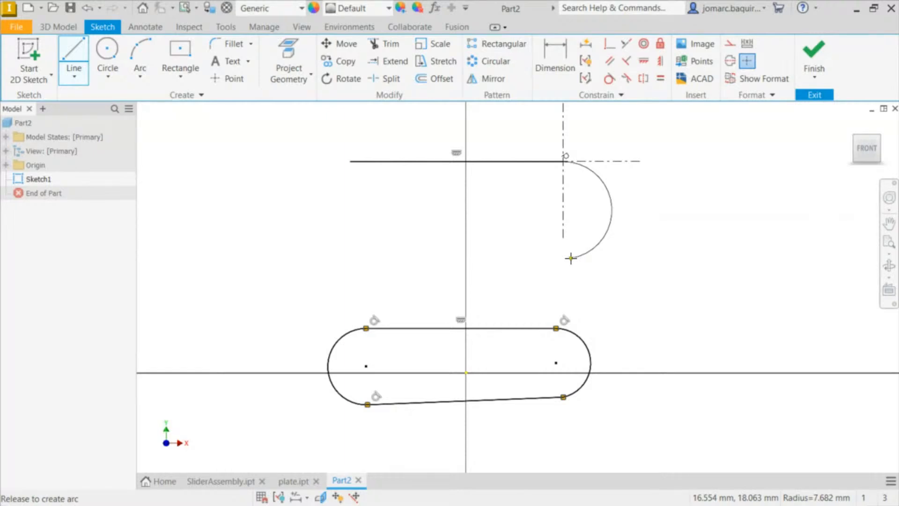
drag(571, 258, 571, 257)
click(355, 258)
mouse_move(354, 257)
mouse_down()
mouse_move(281, 211)
mouse_move(325, 167)
mouse_move(355, 160)
mouse_up()
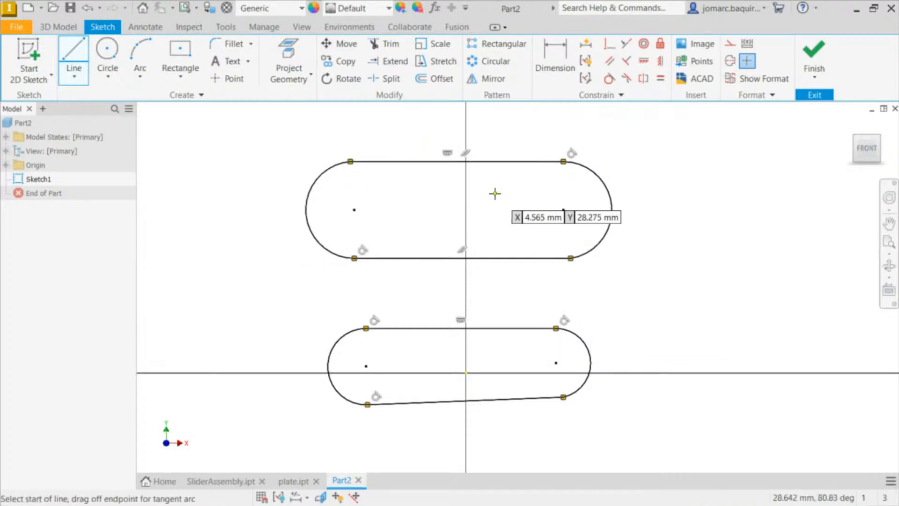
key(Escape)
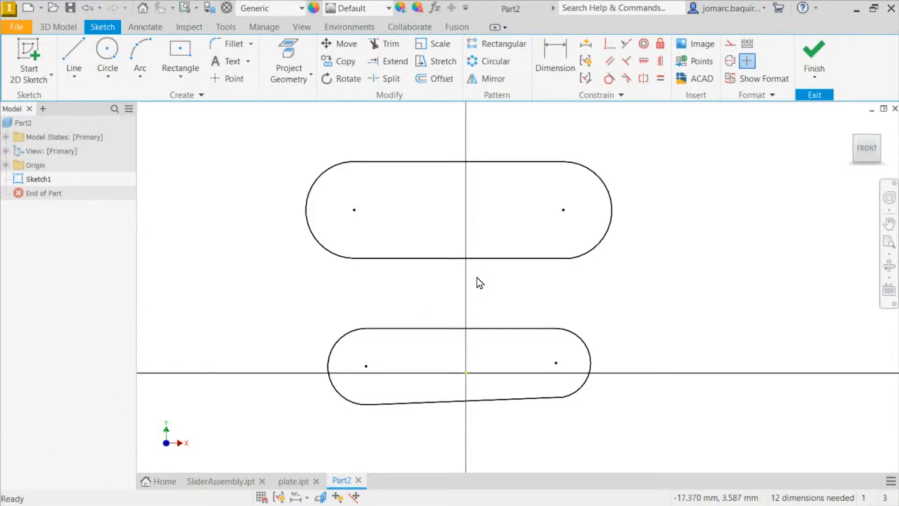
Delete both slot outlines from the sketch
scroll(426, 139, up, 5)
scroll(426, 138, down, 3)
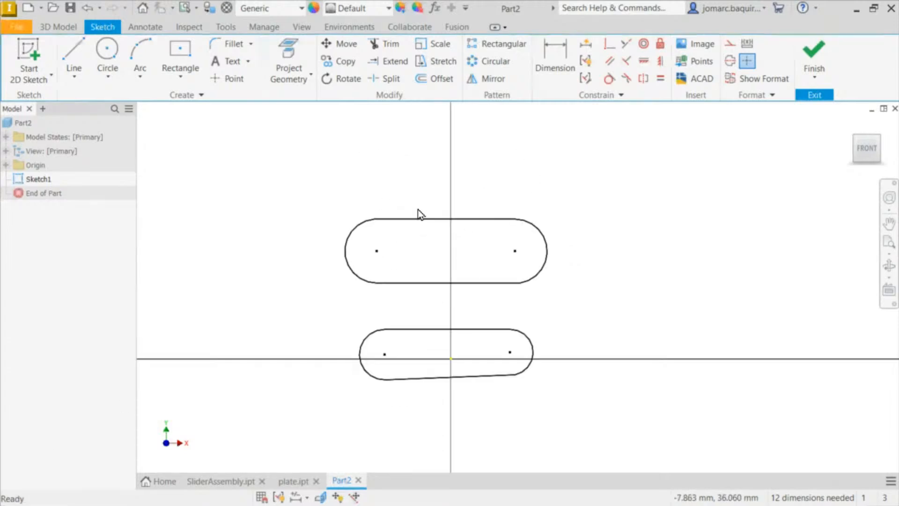
drag(308, 154, 585, 449)
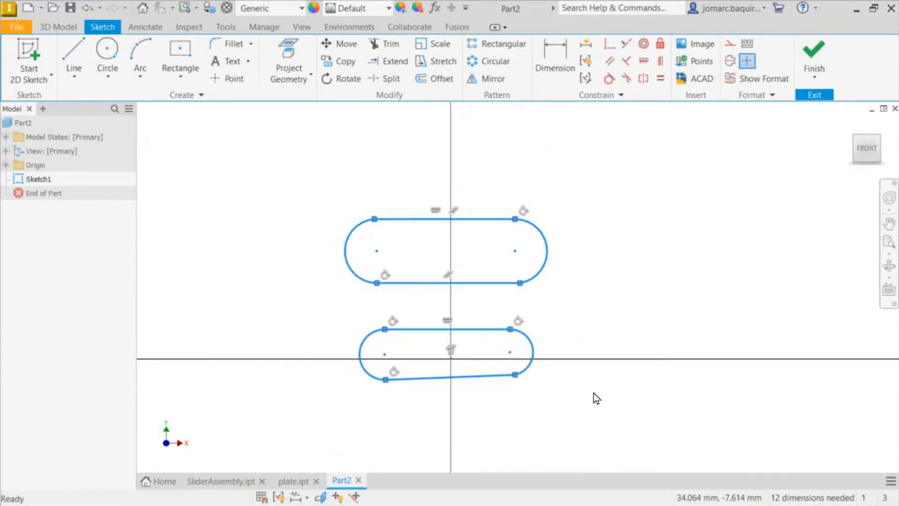
key(Delete)
Sketch a new closed slot outline above the origin with the Line tool, its lower straight edge about 51 mm long
key(l)
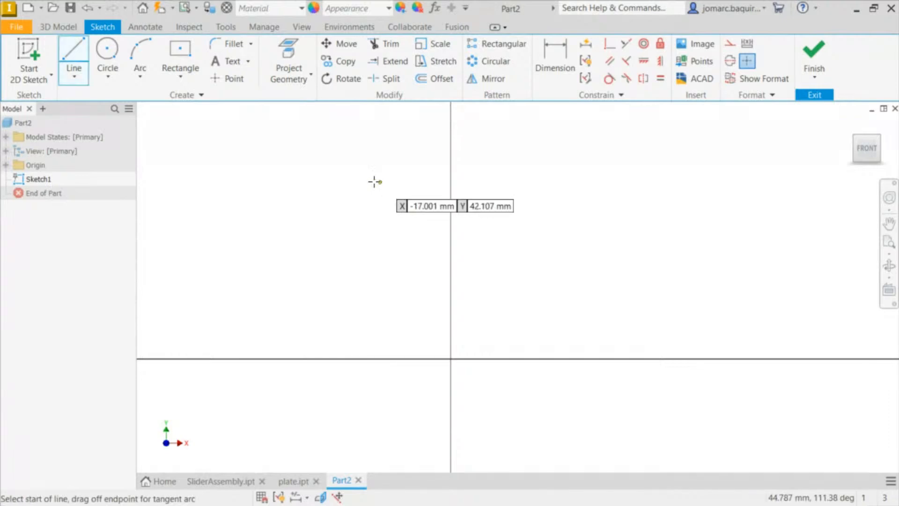
click(368, 181)
click(570, 181)
mouse_move(571, 181)
mouse_down()
mouse_move(564, 291)
mouse_move(581, 259)
mouse_up()
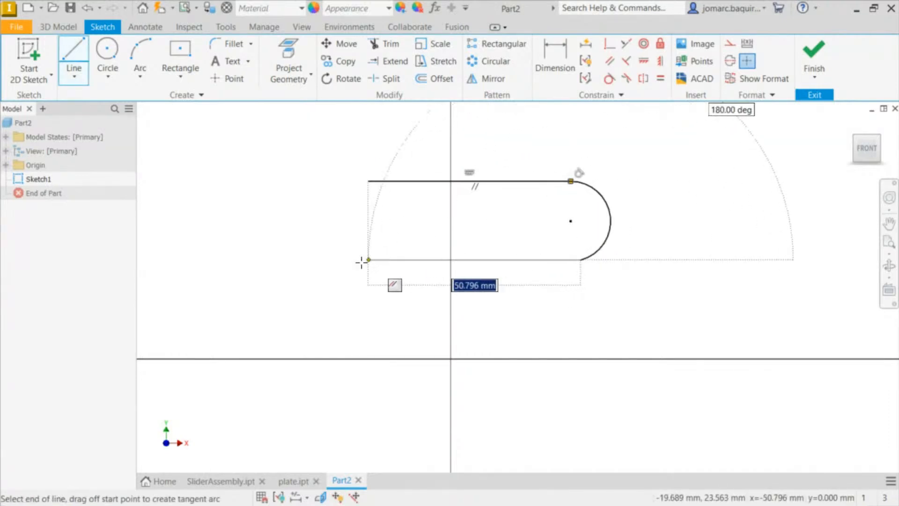
click(368, 260)
mouse_move(368, 259)
mouse_down()
mouse_move(334, 174)
mouse_move(368, 181)
mouse_up()
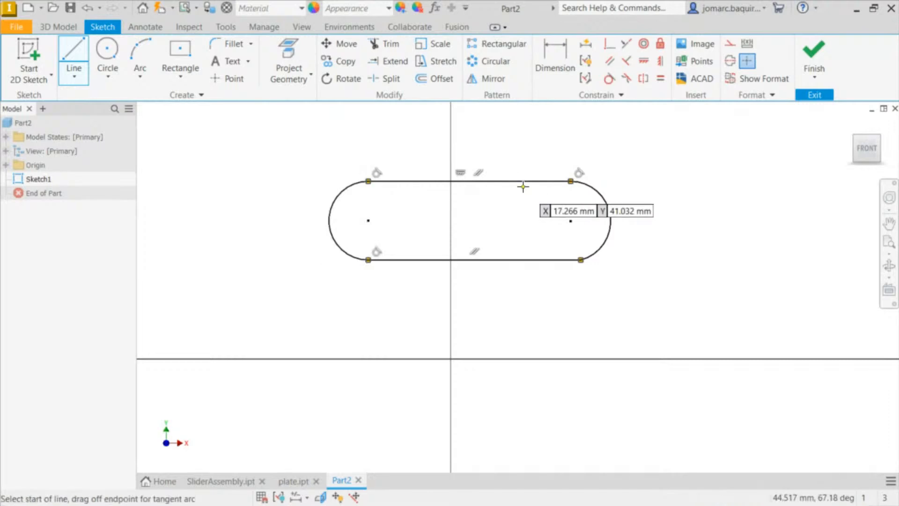
key(Escape)
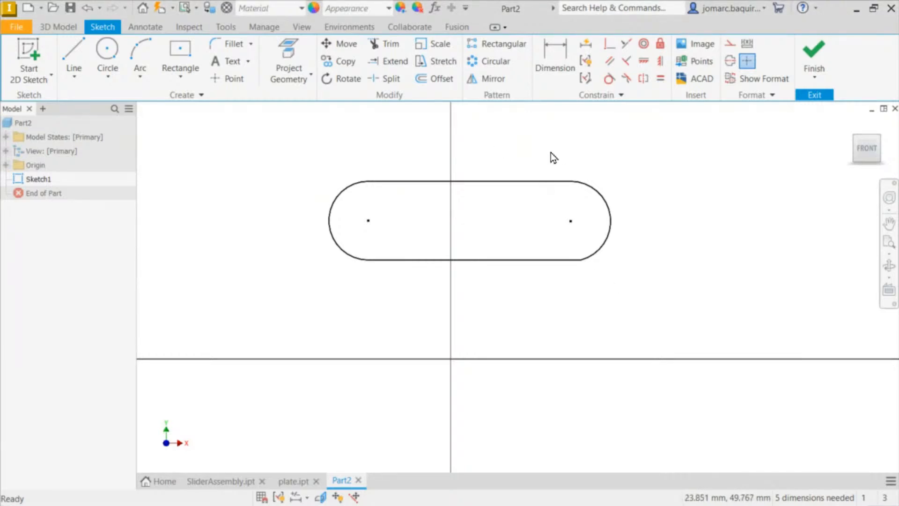
Show the sketch constraints, pull the lower edge to test it, and make the right end arc tangent to the lower line
key(F8)
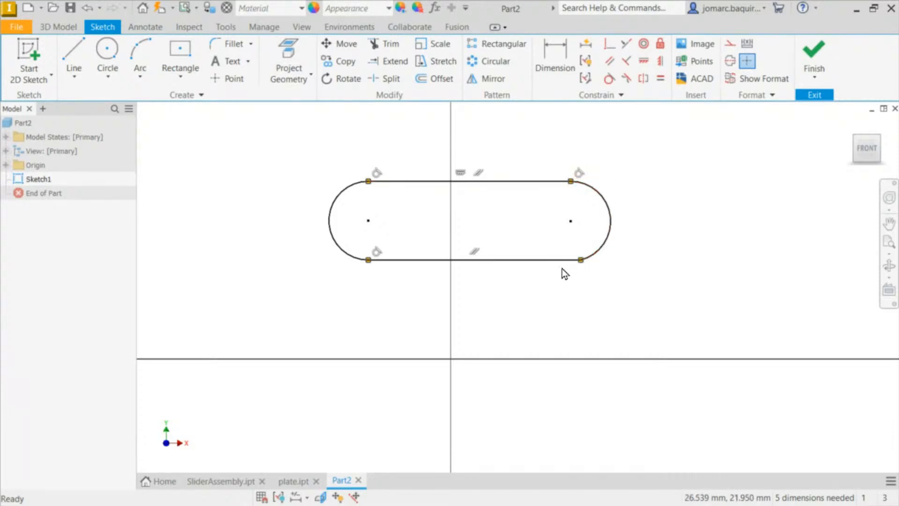
drag(567, 263, 604, 351)
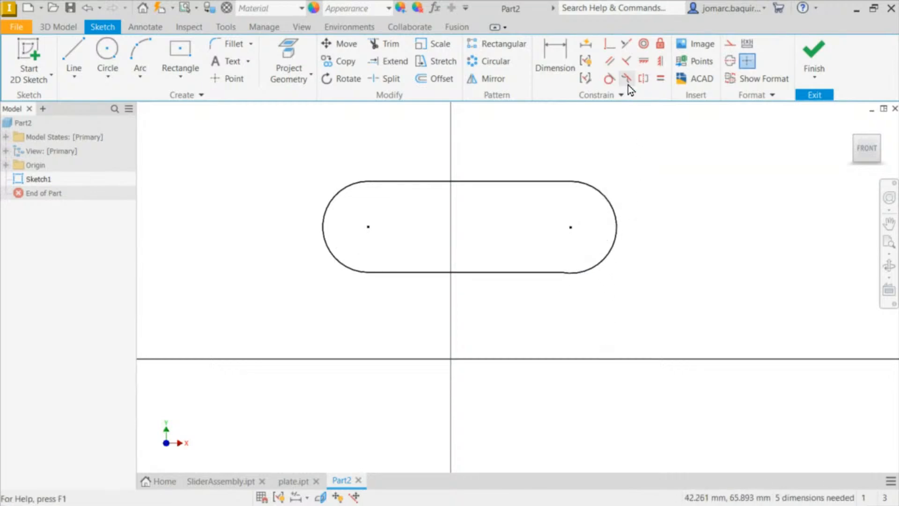
click(610, 80)
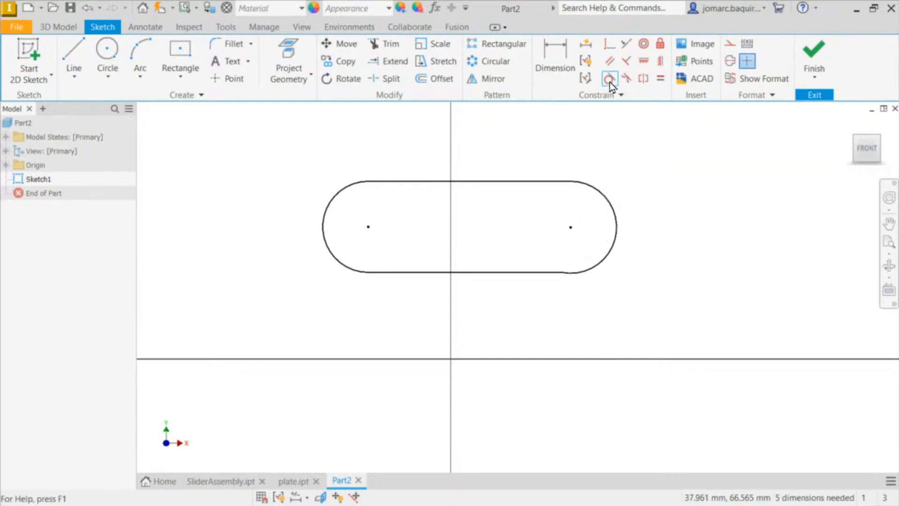
click(599, 269)
click(551, 273)
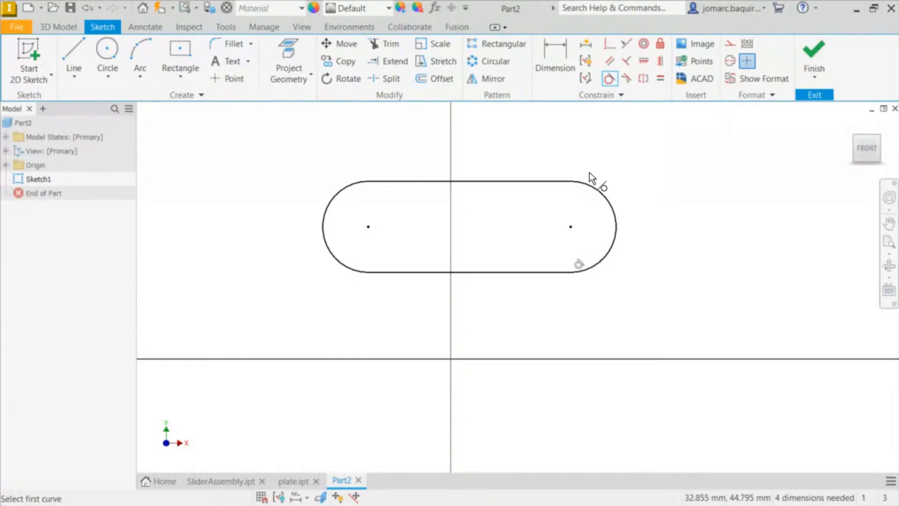
key(Escape)
mouse_move(570, 227)
mouse_down()
mouse_move(632, 195)
mouse_move(556, 217)
mouse_move(584, 213)
mouse_move(571, 232)
mouse_up()
Dimension the radius of the slot's right end arc as 10 mm
key(d)
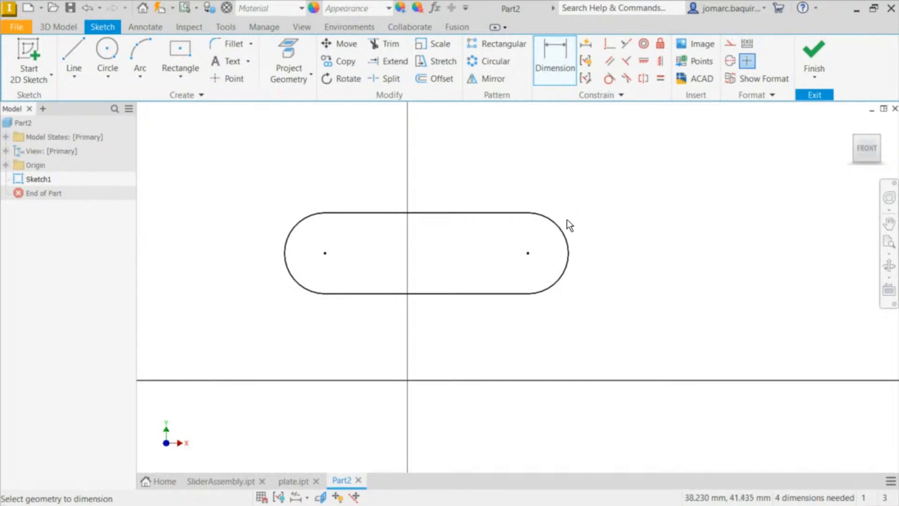
click(570, 246)
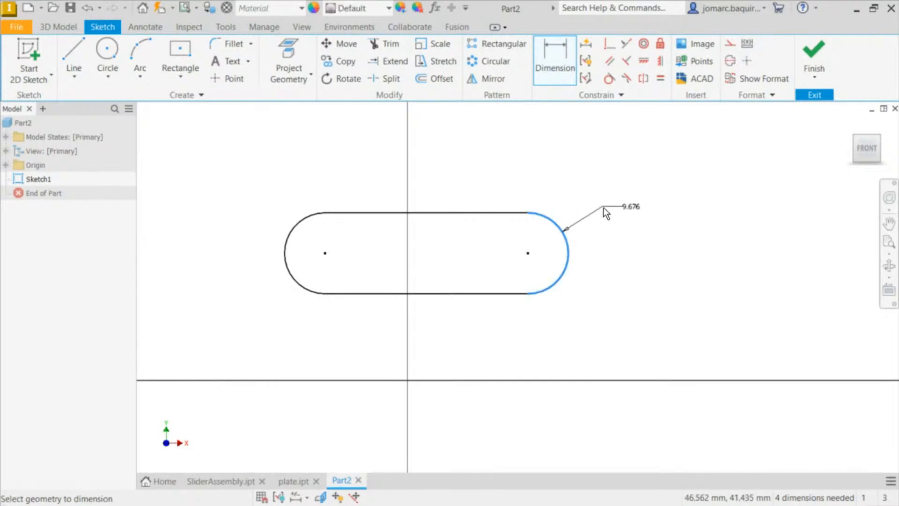
click(604, 207)
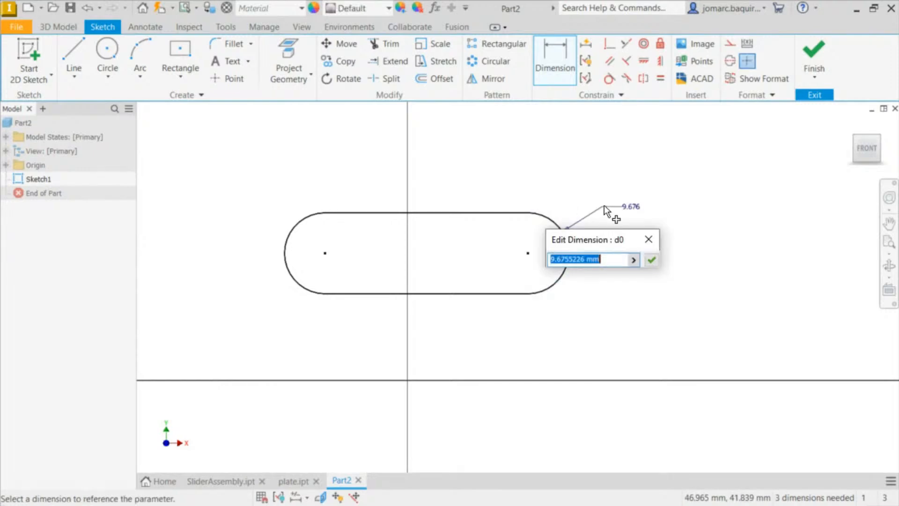
text(10)
key(Return)
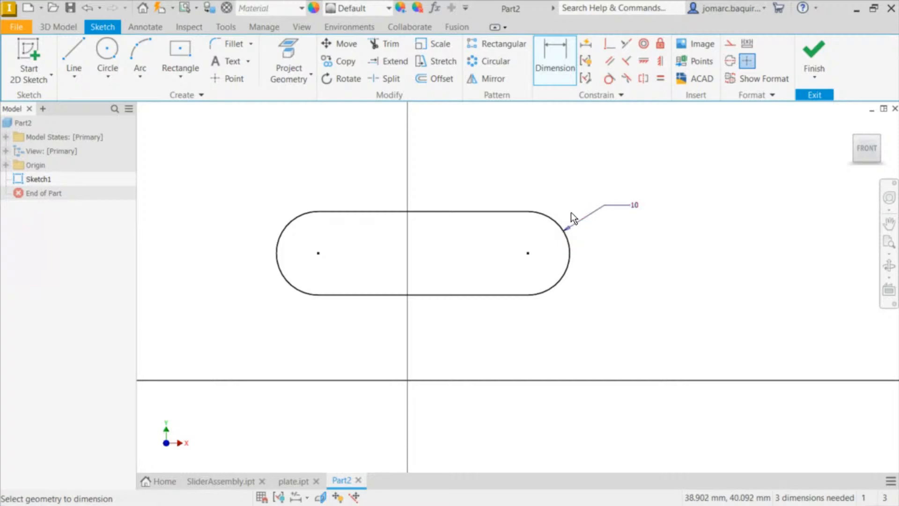
key(c)
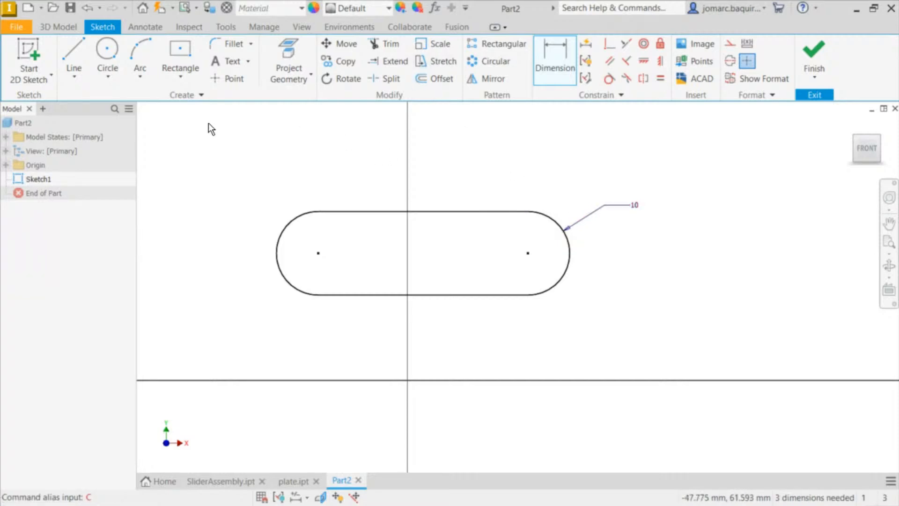
key(Return)
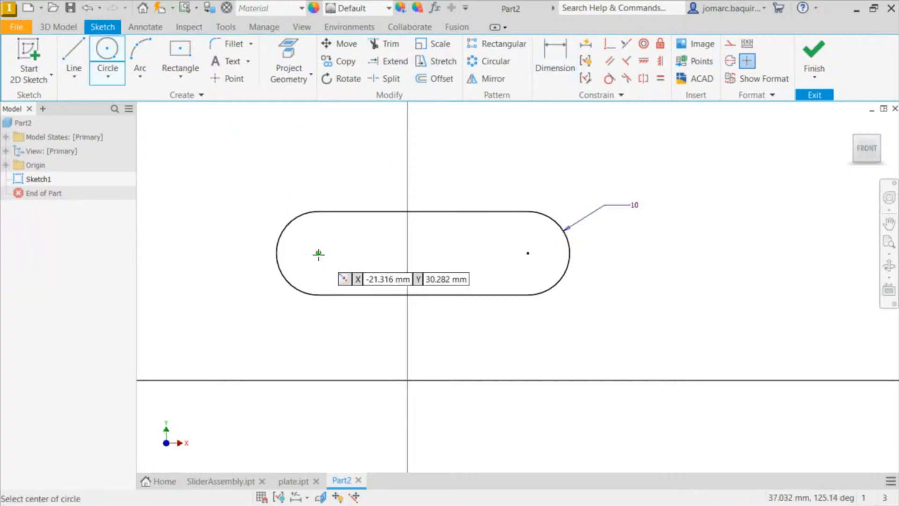
click(318, 253)
key(Escape)
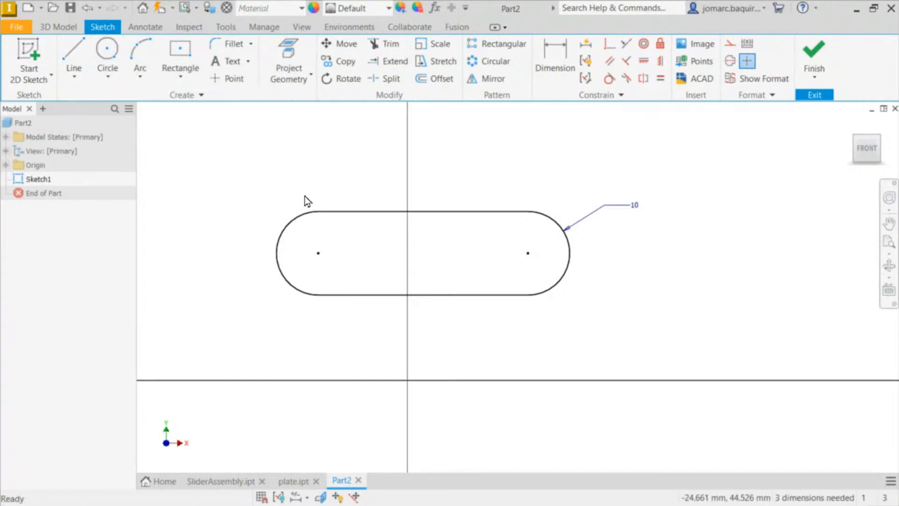
Sketch a circle on the left arc's centre point and another about 10 mm in diameter above the slot's right half
key(c)
click(322, 253)
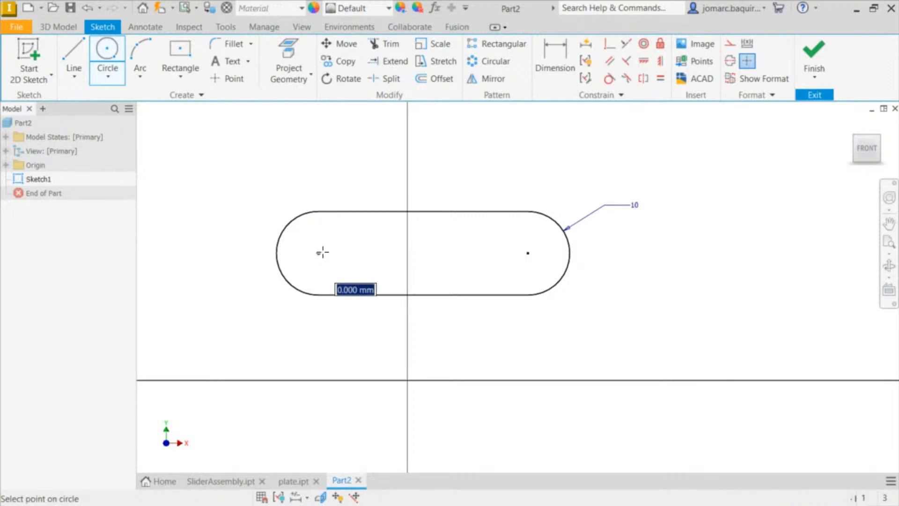
click(333, 259)
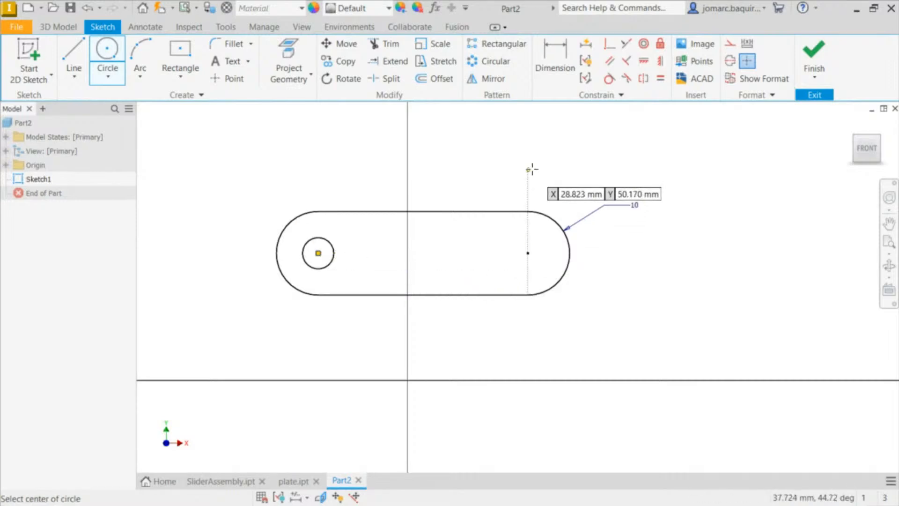
click(490, 149)
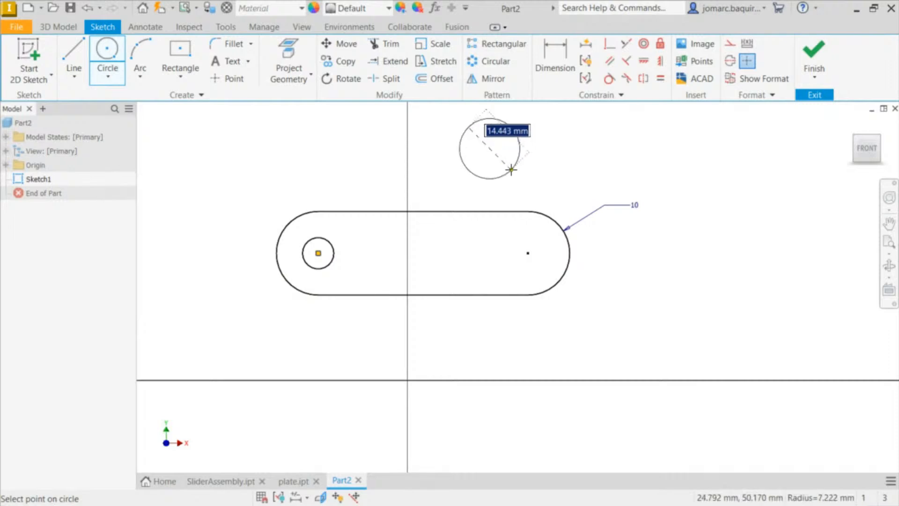
click(508, 159)
key(Escape)
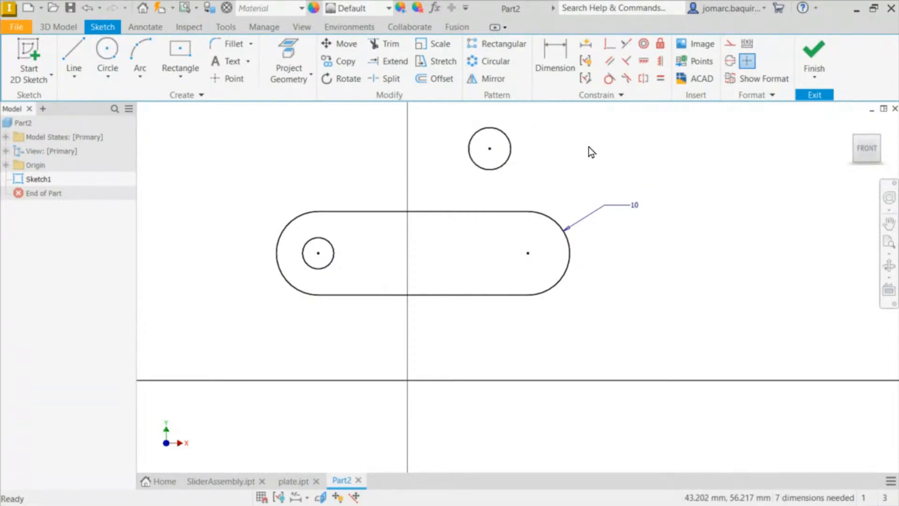
Dimension the diameter of the circle above the slot as 10 mm
key(d)
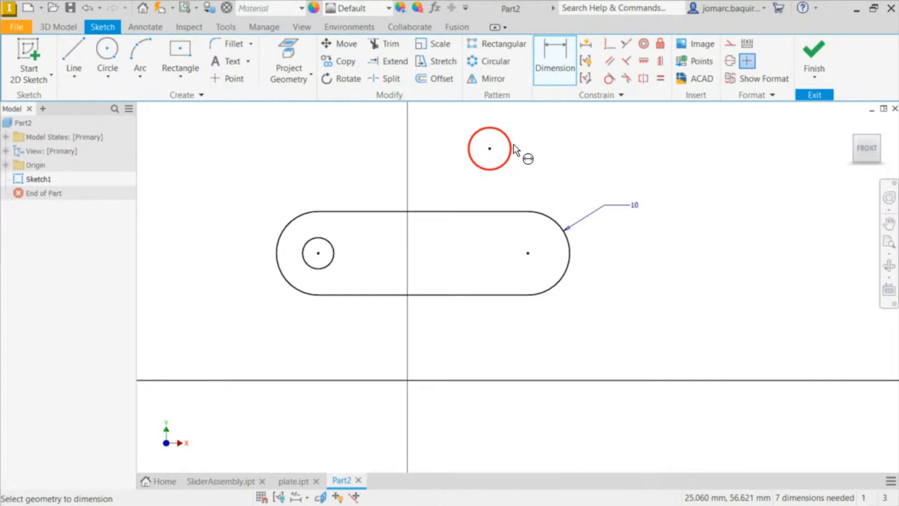
click(513, 149)
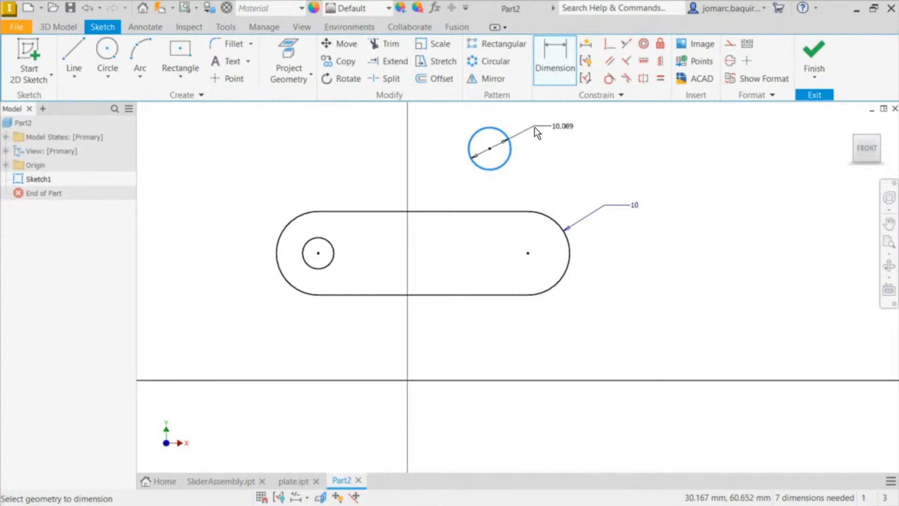
click(534, 125)
text(10)
key(Return)
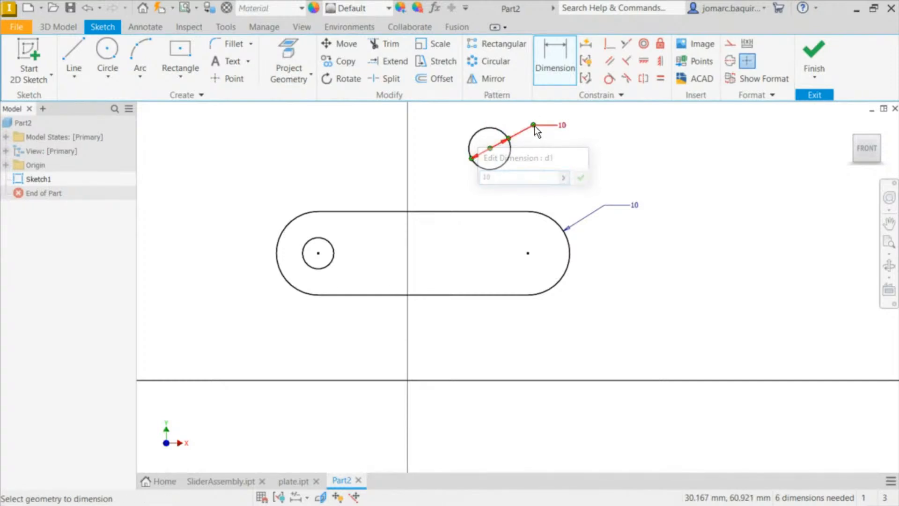
Apply an Equal constraint between the circle above the slot and the circle in the left end
click(661, 80)
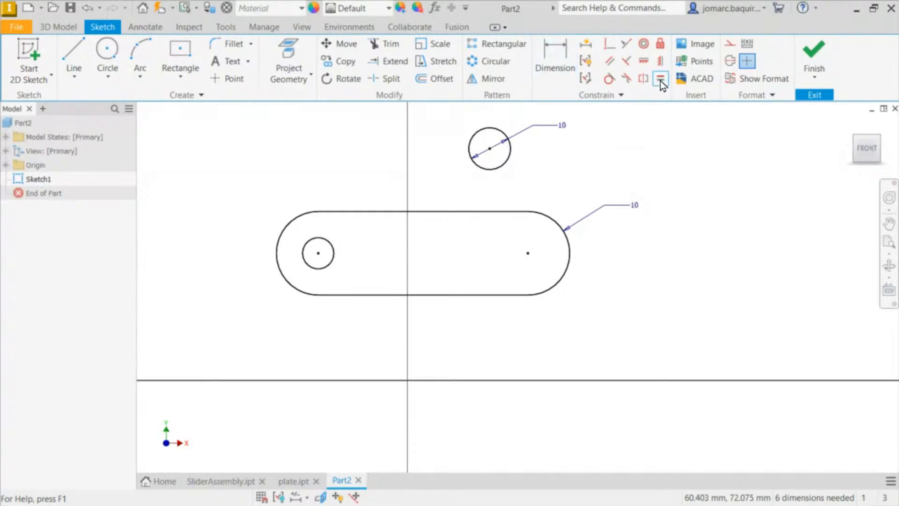
click(504, 164)
click(335, 246)
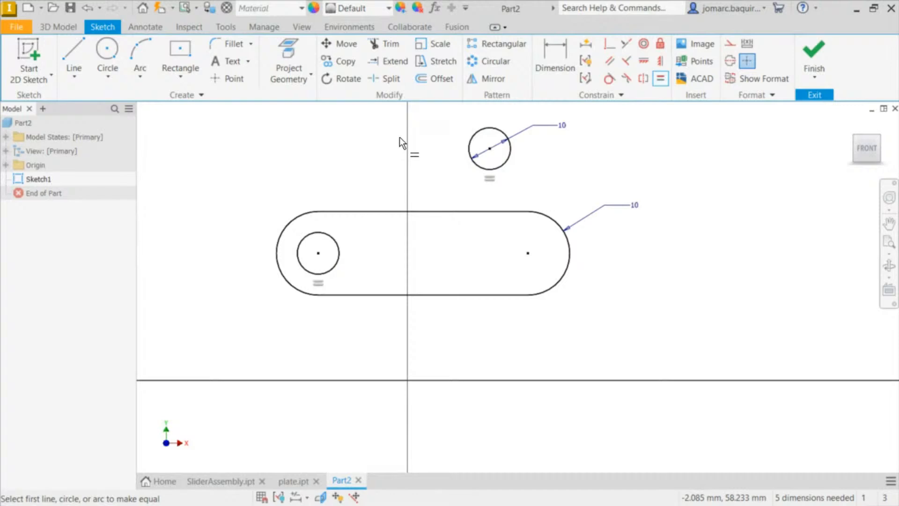
key(Escape)
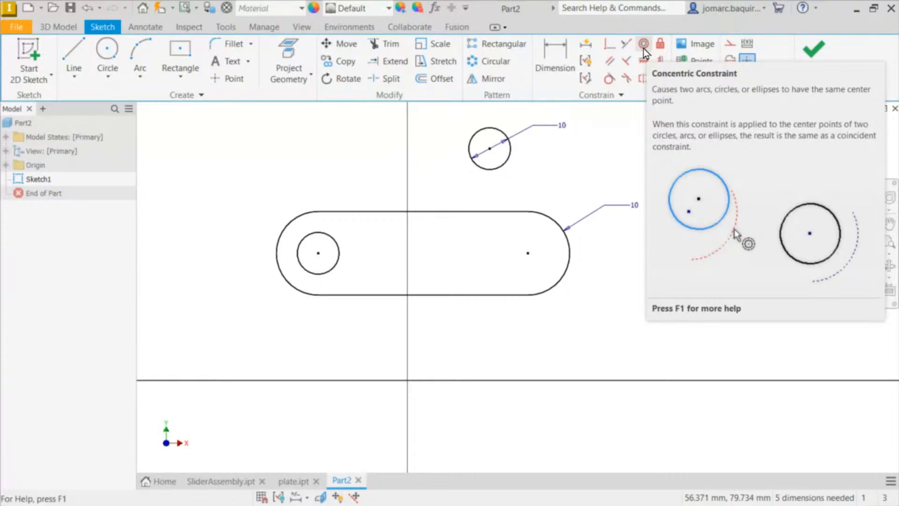
Make the circle above the slot concentric with the right end arc
click(644, 48)
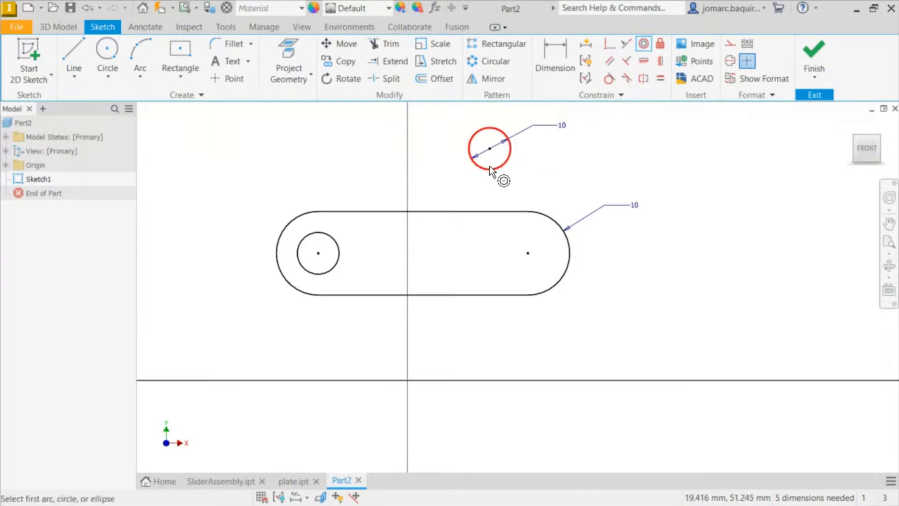
click(504, 167)
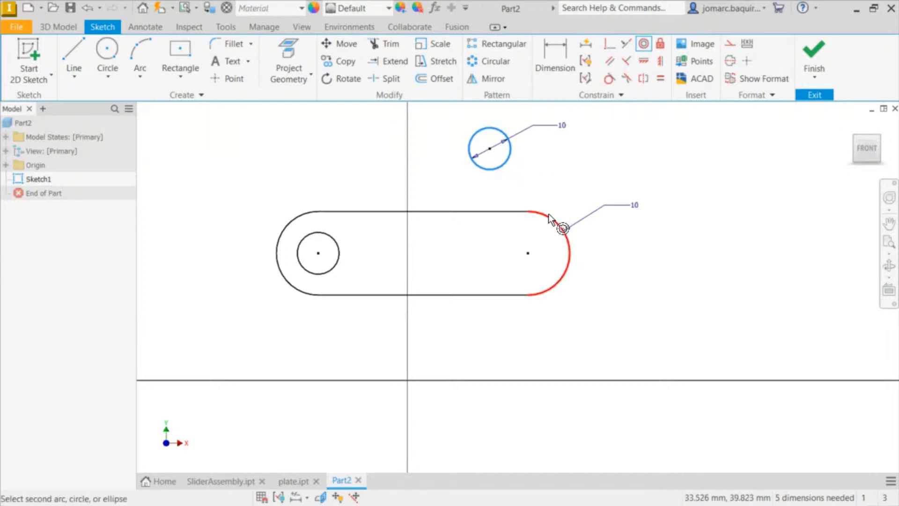
click(549, 214)
key(Escape)
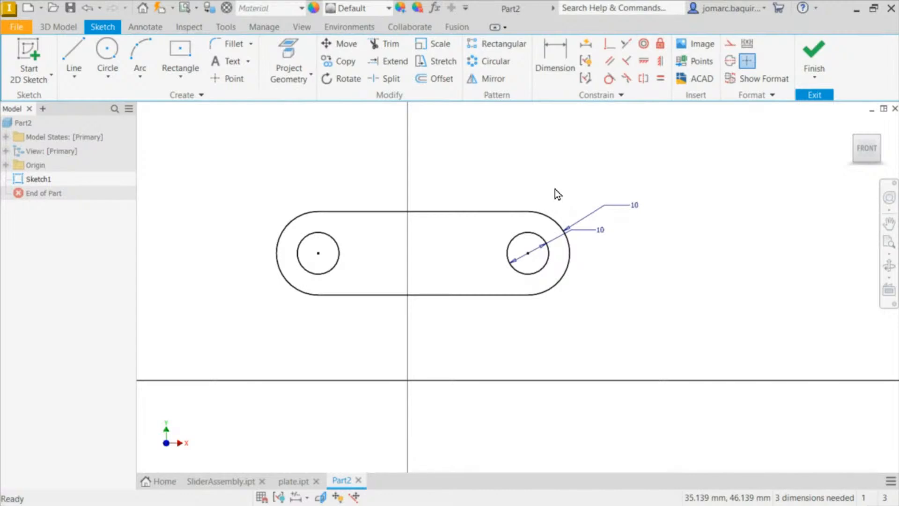
Dimension the horizontal distance between the two hole centres as 80 mm
key(d)
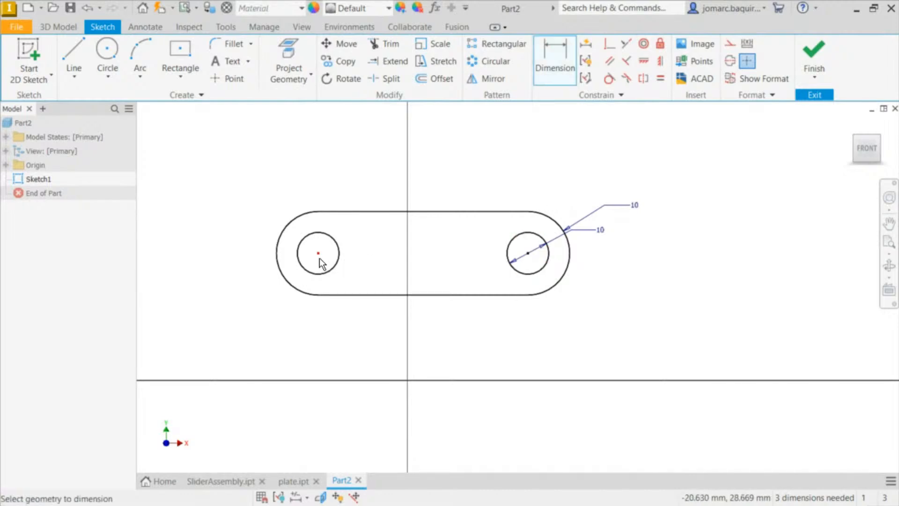
click(319, 253)
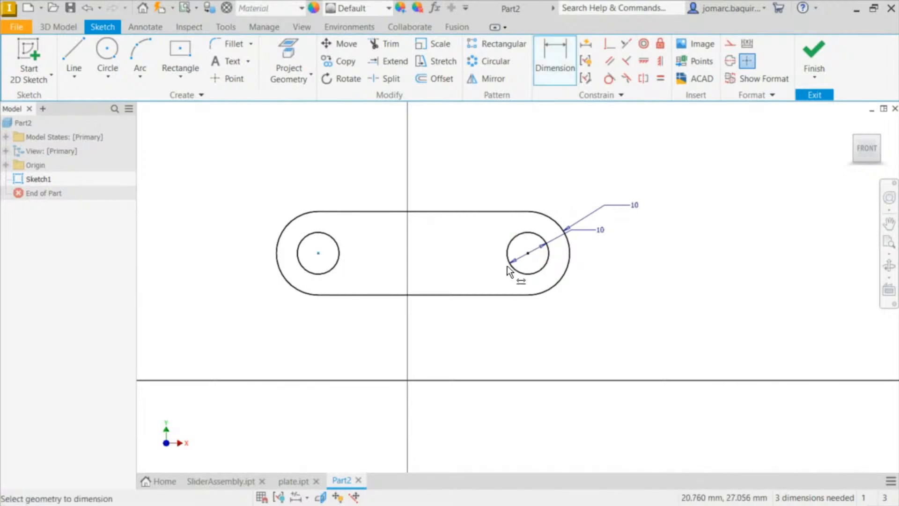
click(528, 254)
click(428, 344)
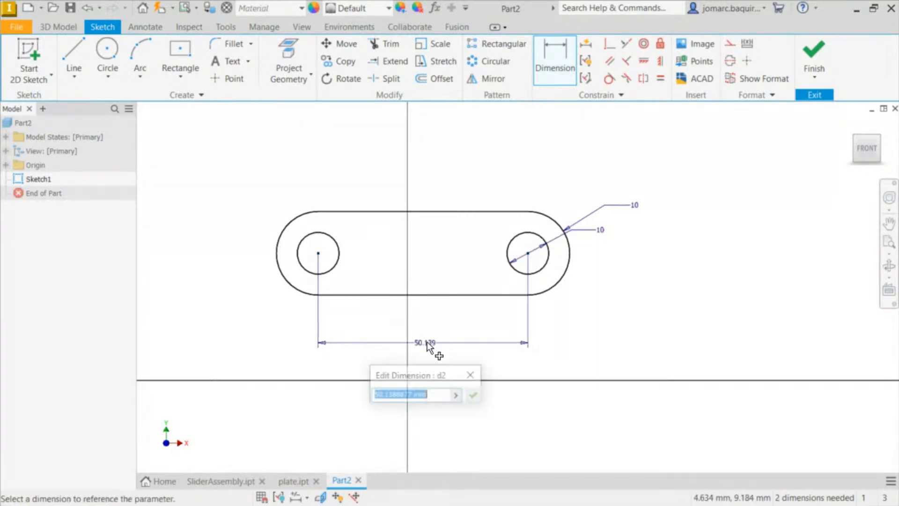
text(80)
key(Return)
key(Escape)
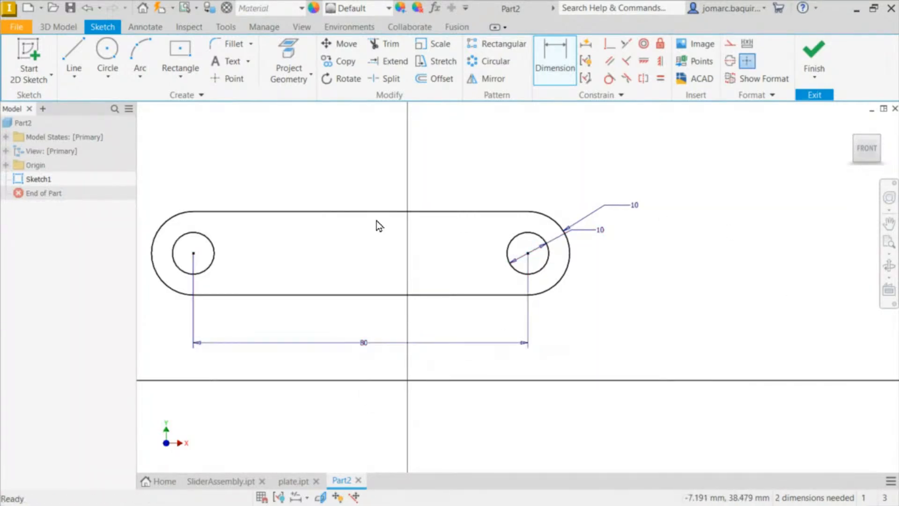
Move the slot profile down so that it lies roughly around the sketch origin
scroll(492, 225, down, 3)
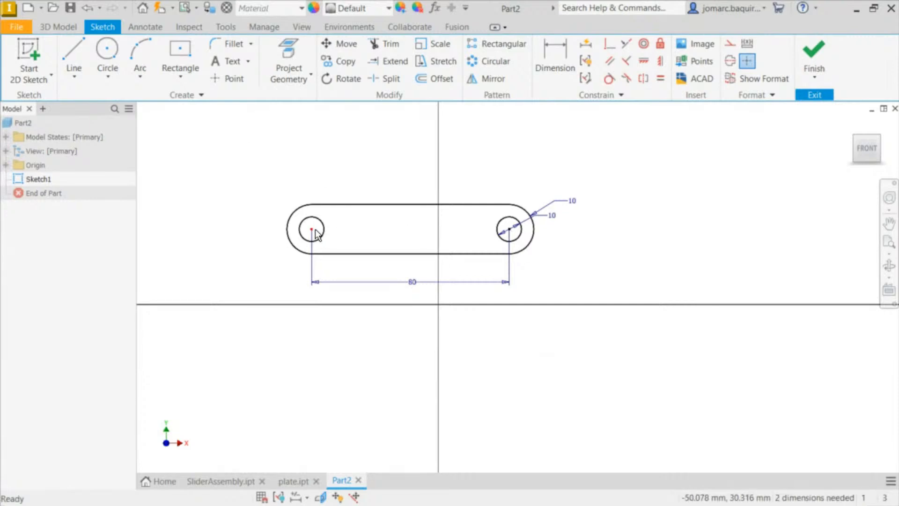
drag(312, 229, 341, 309)
scroll(372, 224, up, 3)
middle_drag(422, 207, 427, 137)
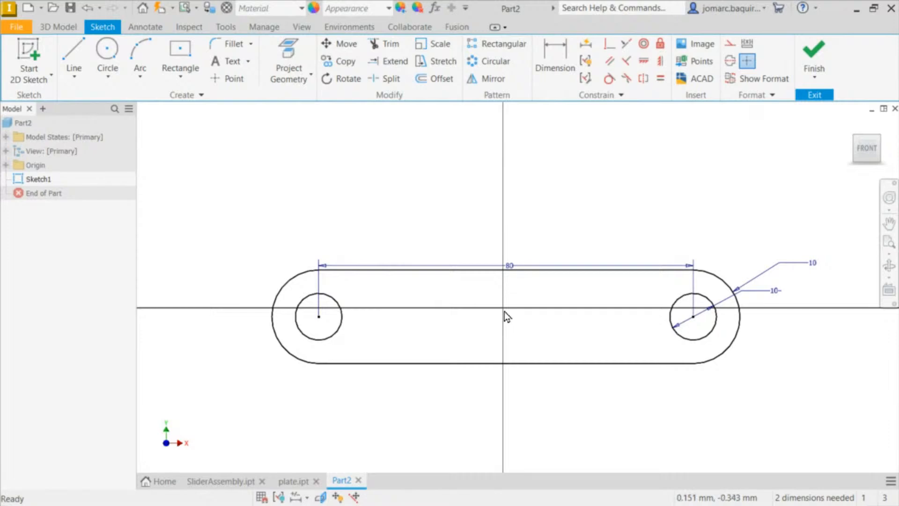
Apply a Vertical constraint between the midpoint of the slot's upper edge and the origin's Center Point
click(6, 165)
click(47, 264)
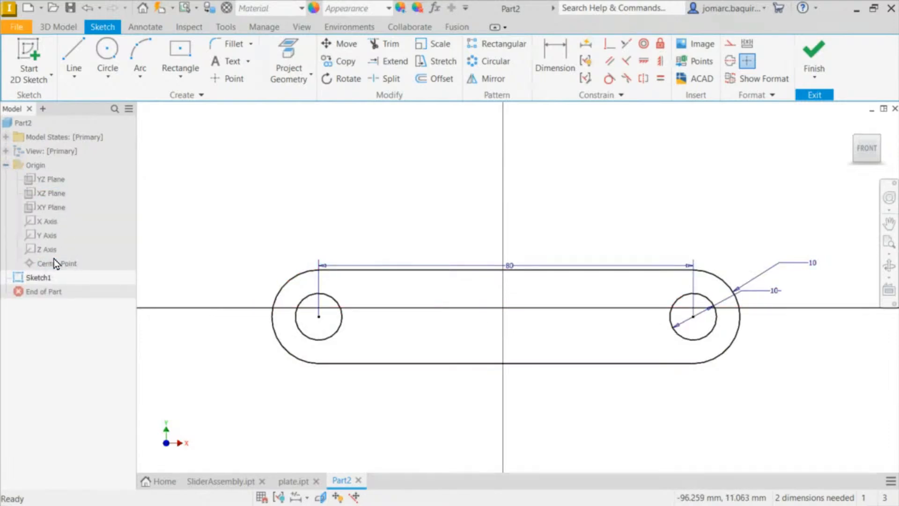
click(448, 212)
middle_drag(460, 202, 460, 201)
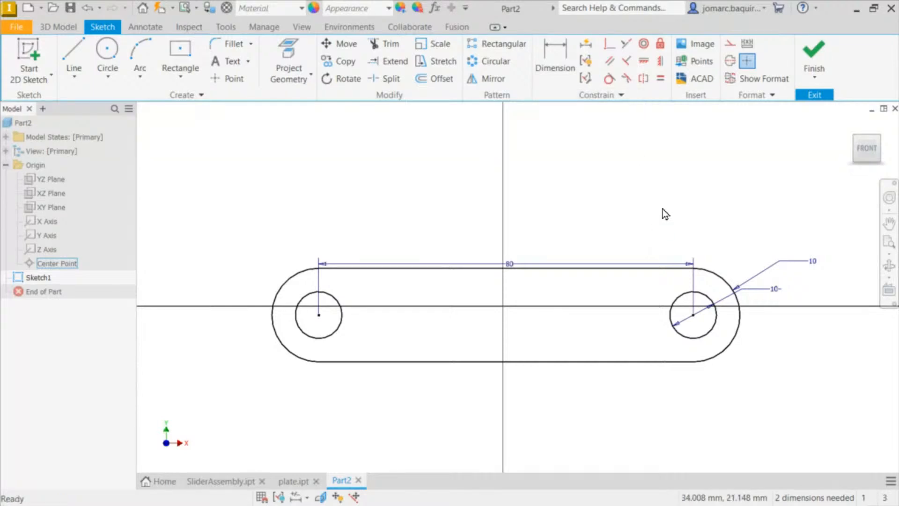
click(664, 66)
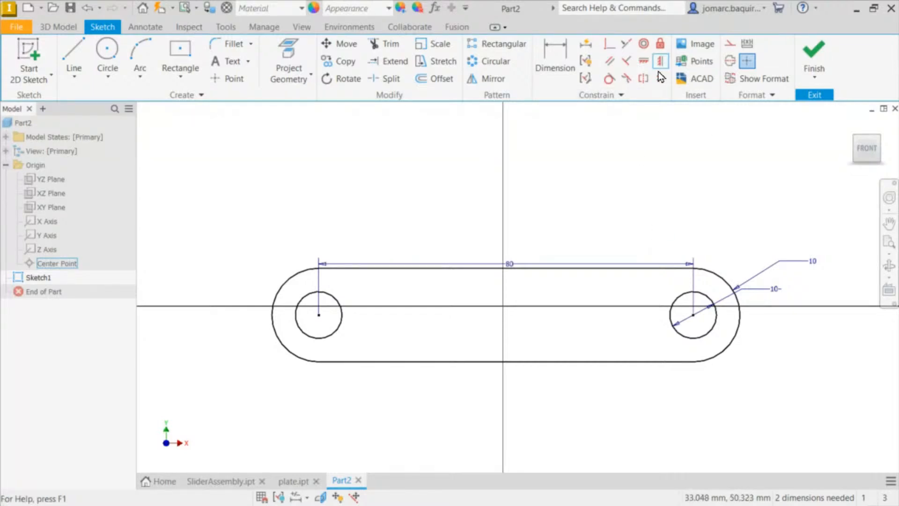
click(508, 268)
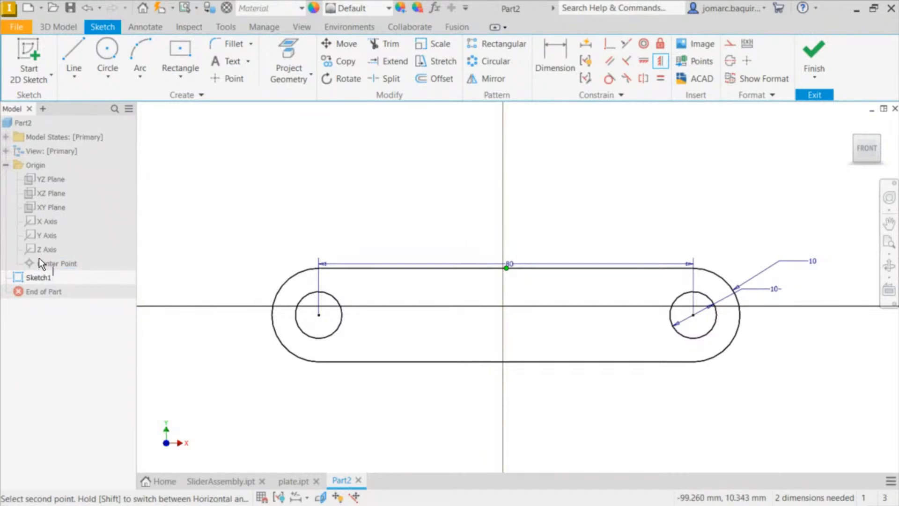
click(33, 269)
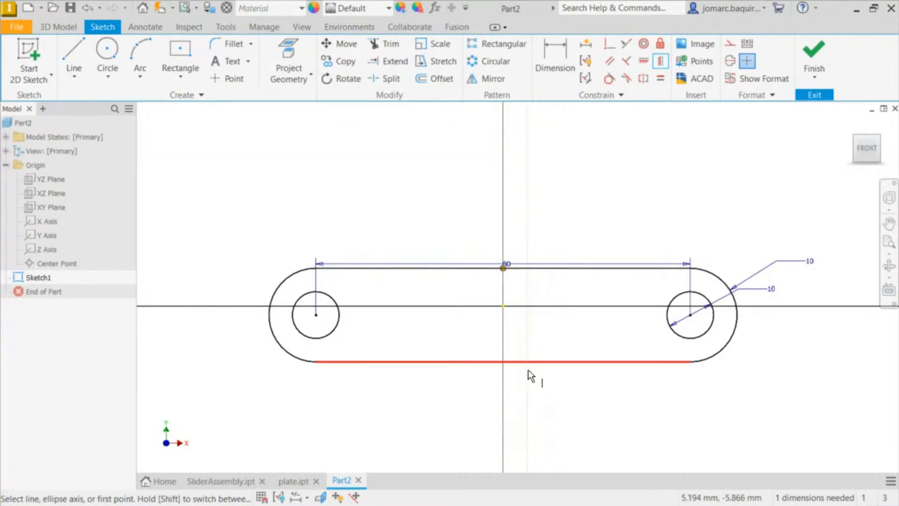
key(Escape)
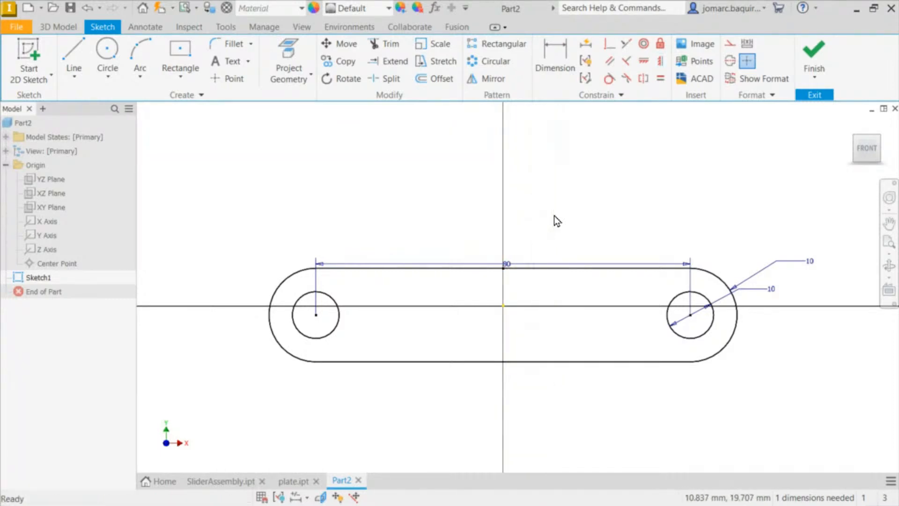
Apply a Horizontal constraint between the right hole's centre and the projected origin point
click(645, 65)
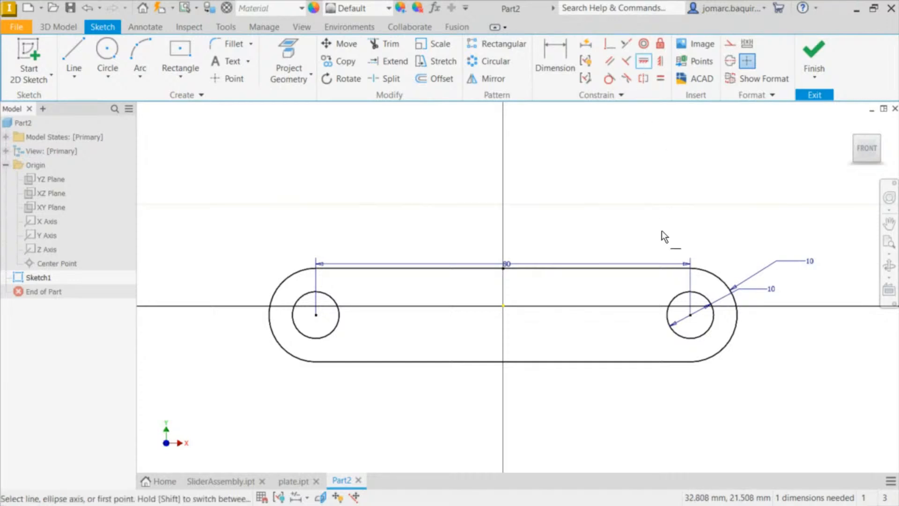
click(693, 313)
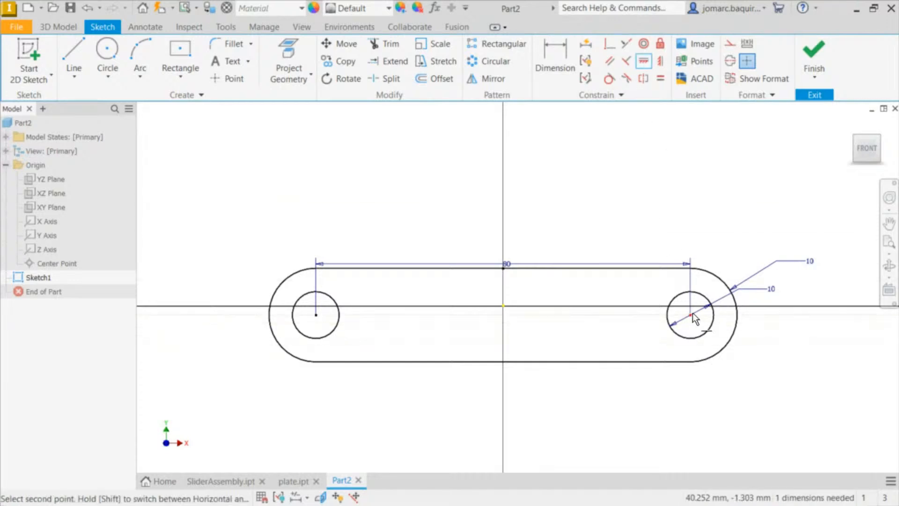
click(503, 309)
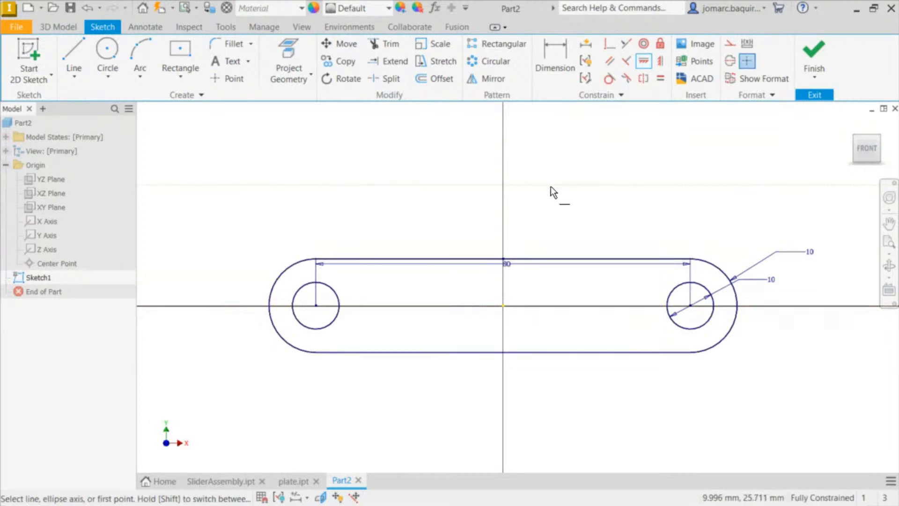
key(Escape)
Reposition the 80 mm dimension above the slot and rearrange the two 10 mm dimensions beside its right end
click(509, 265)
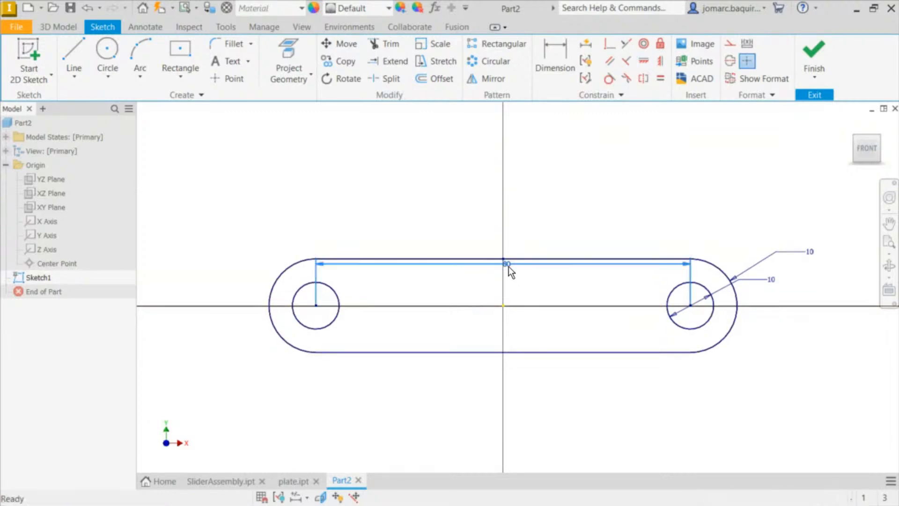
drag(512, 269, 508, 220)
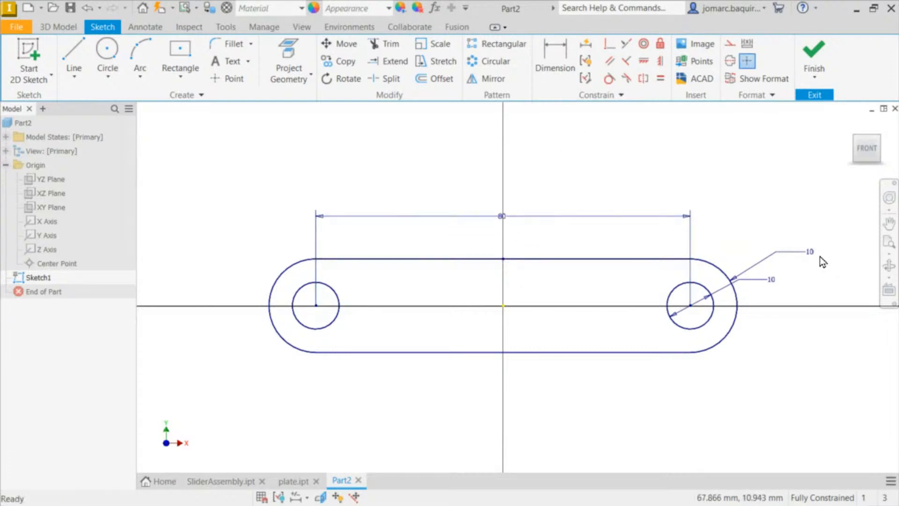
drag(815, 259, 756, 278)
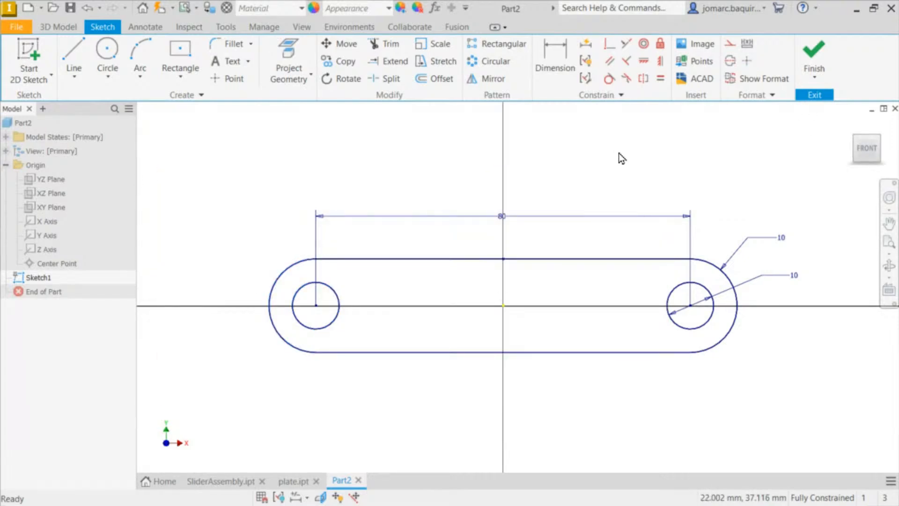
Extrude the slot profile around its two holes 10 mm with the Symmetric direction
click(817, 65)
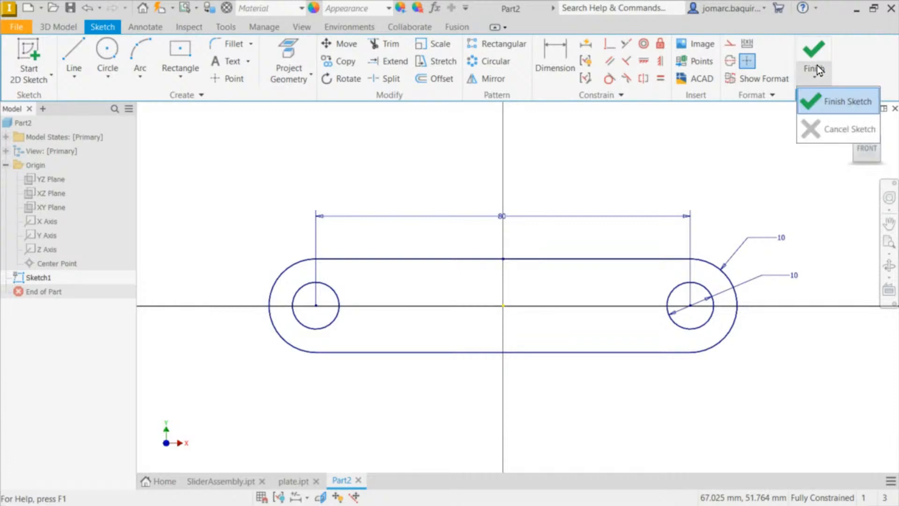
key(e)
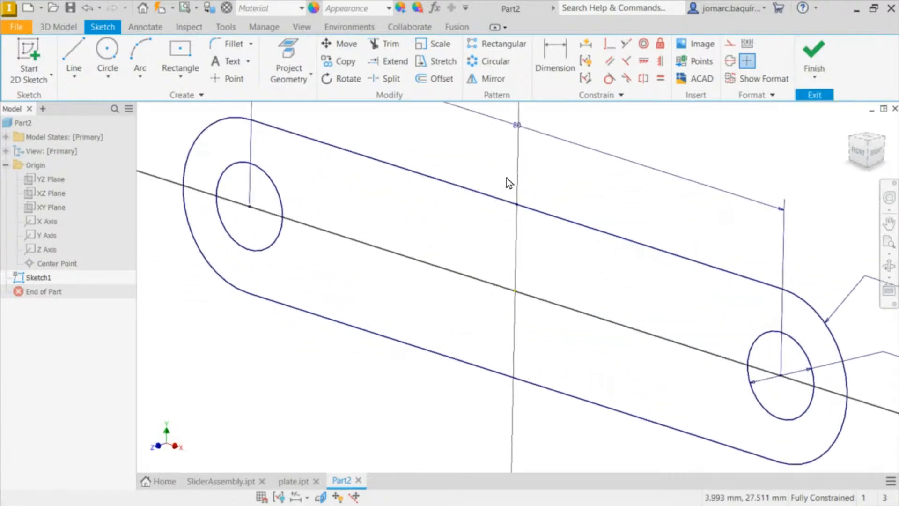
scroll(431, 191, up, 3)
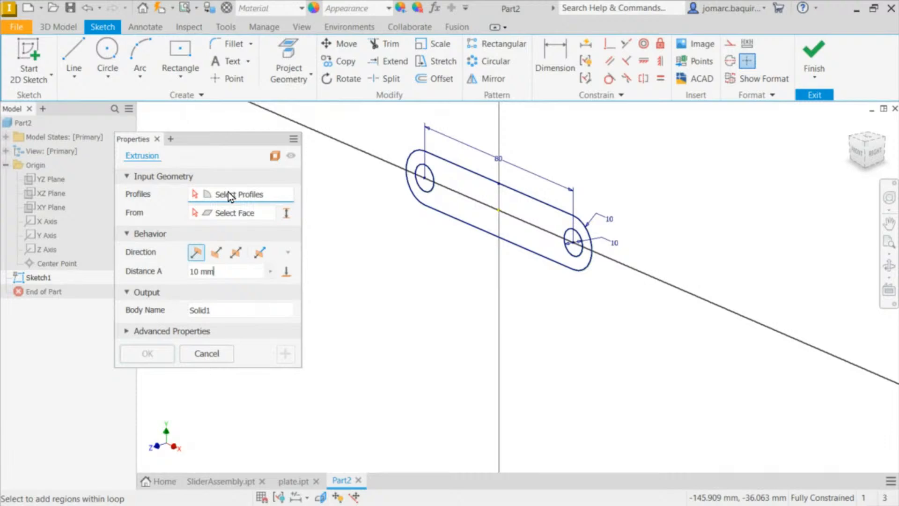
click(485, 197)
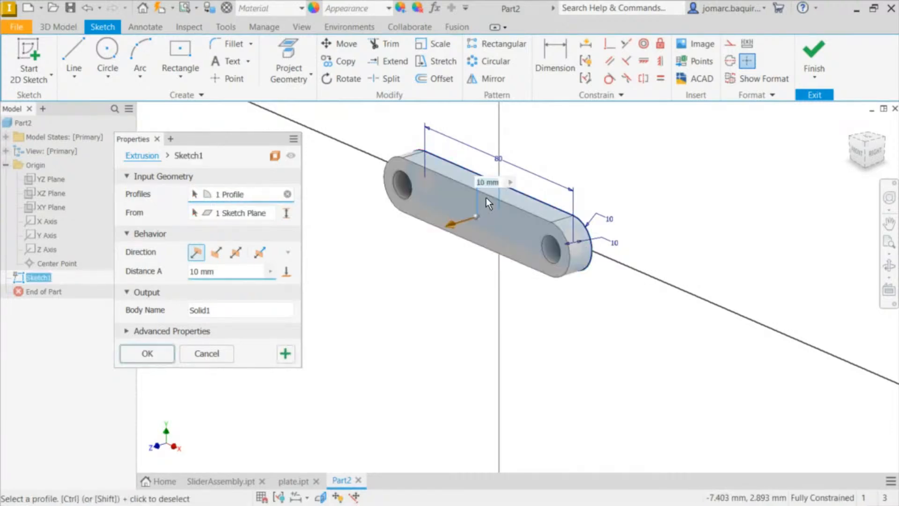
click(235, 254)
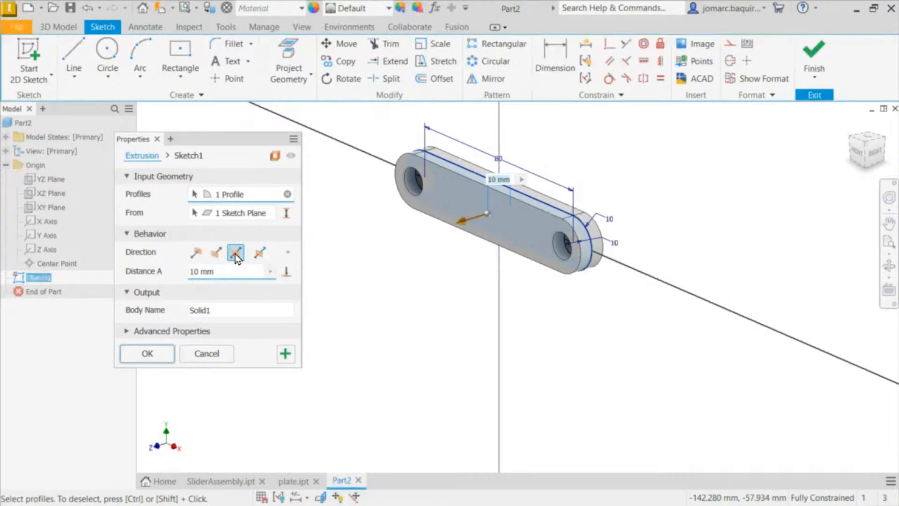
drag(221, 275, 26, 254)
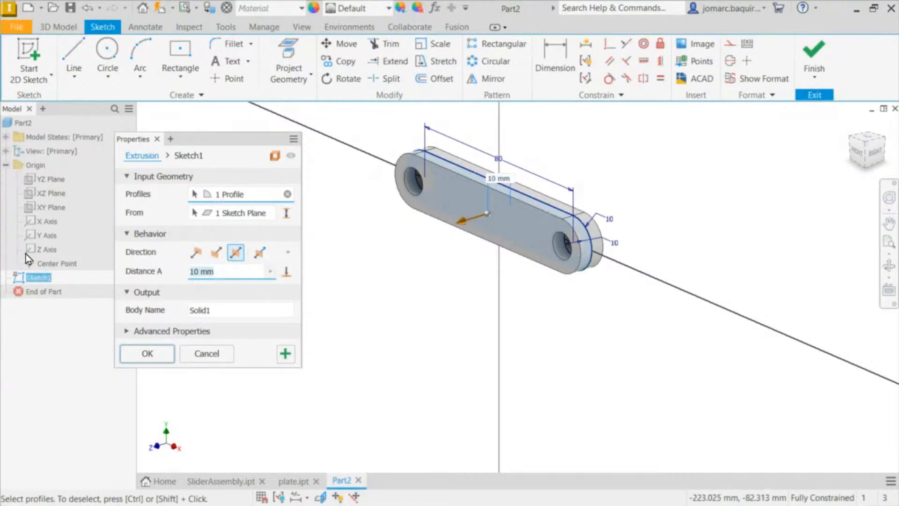
click(157, 353)
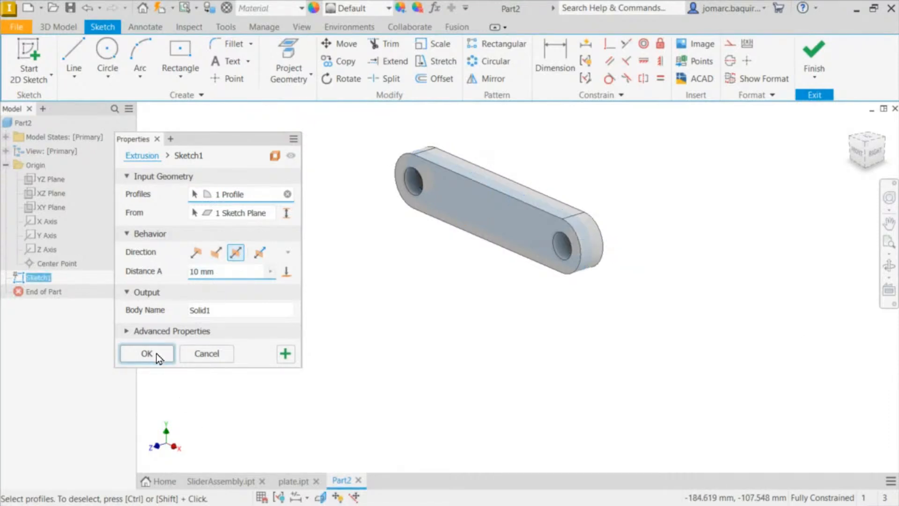
middle_click(680, 191)
middle_click(680, 192)
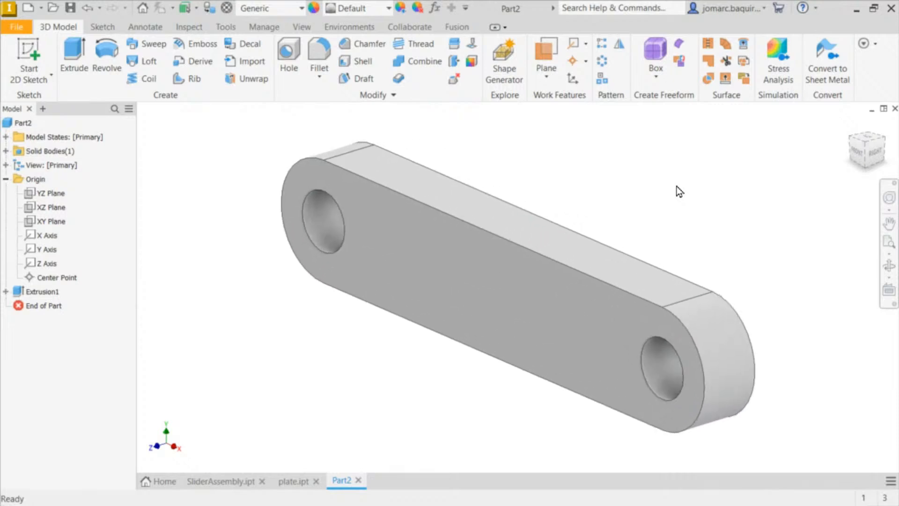
scroll(680, 192, down, 5)
middle_drag(678, 191, 528, 209)
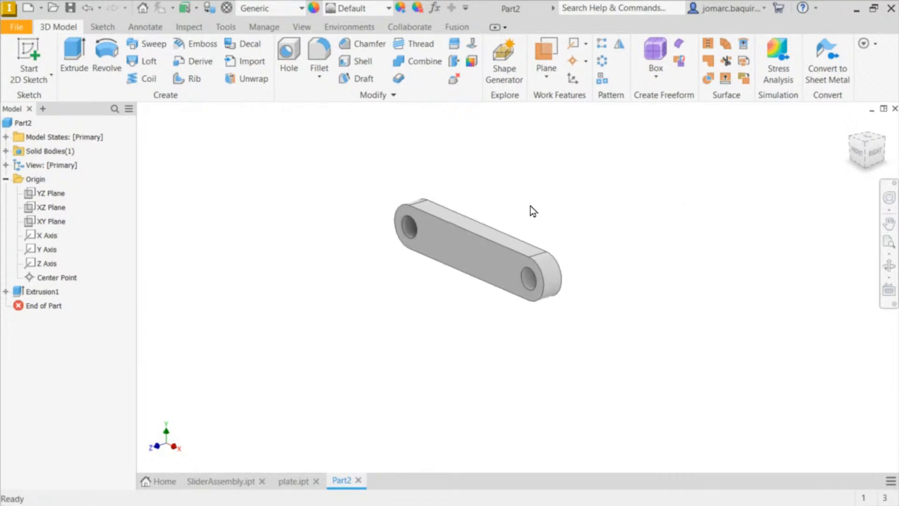
scroll(531, 207, up, 5)
scroll(532, 208, down, 3)
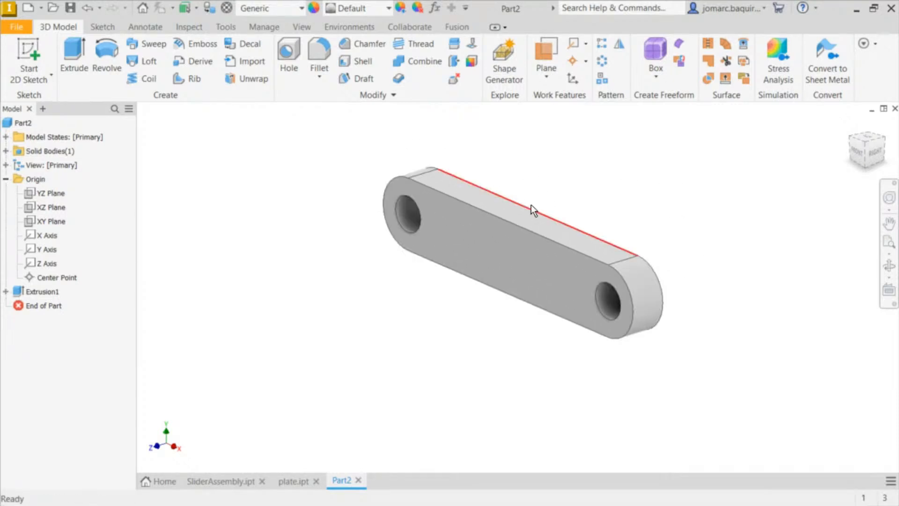
scroll(532, 204, up, 4)
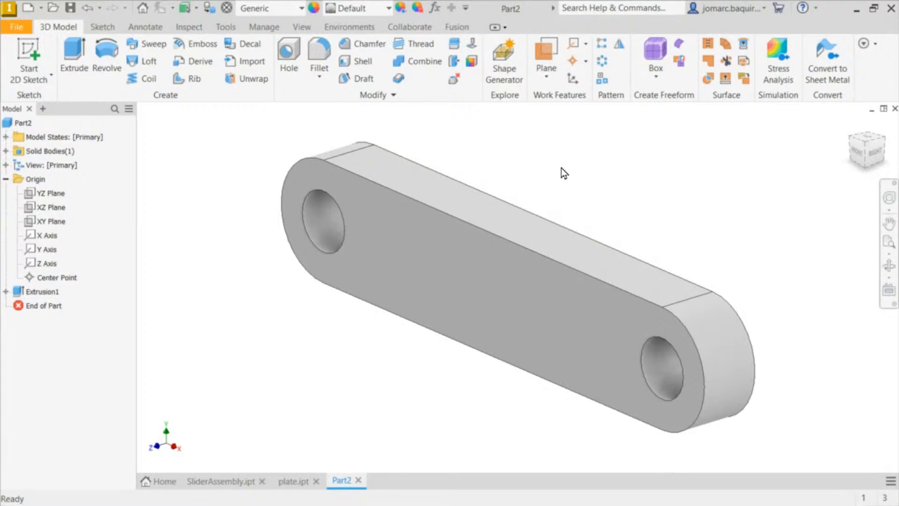
Save the part as crosslink in the TrainingProper folder
key(ctrl+s)
text(c)
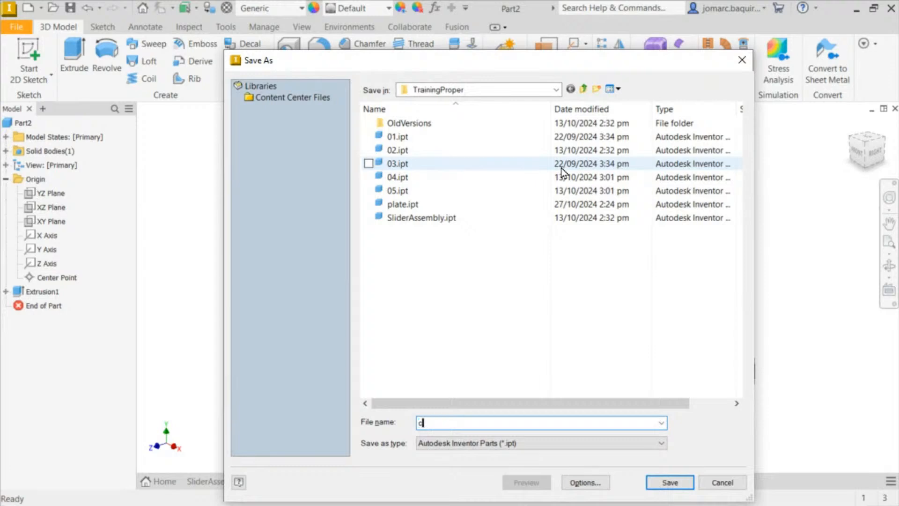
text(rop)
key(BackSpace)
key(BackSpace)
key(BackSpace)
text(rop)
key(BackSpace)
key(BackSpace)
text(osslink)
key(ctrl+a)
key(Return)
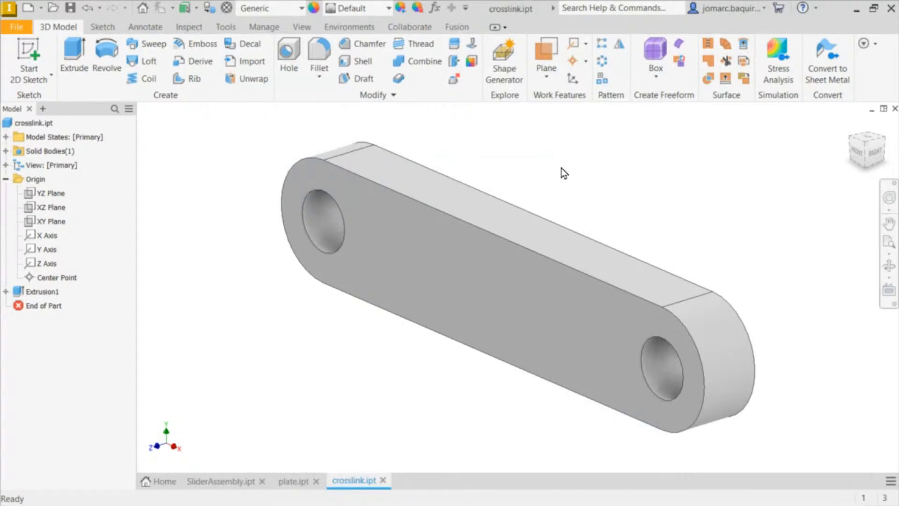
click(888, 224)
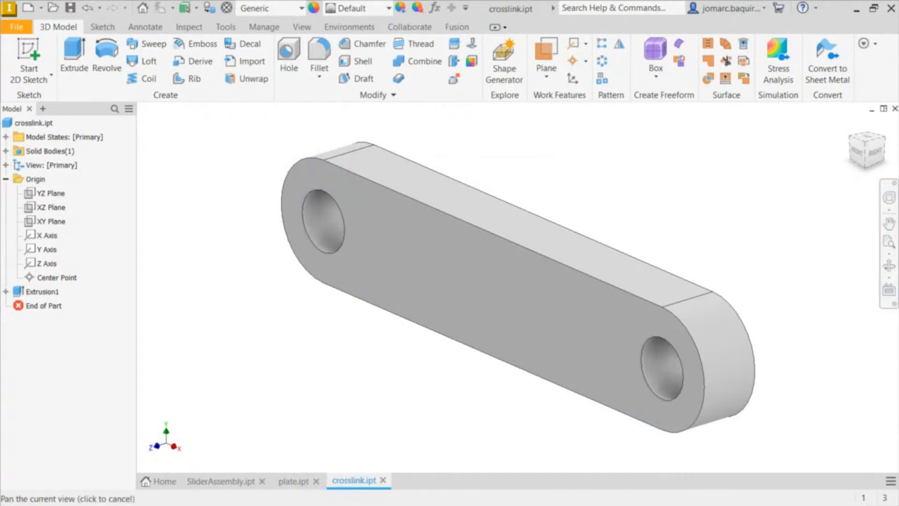
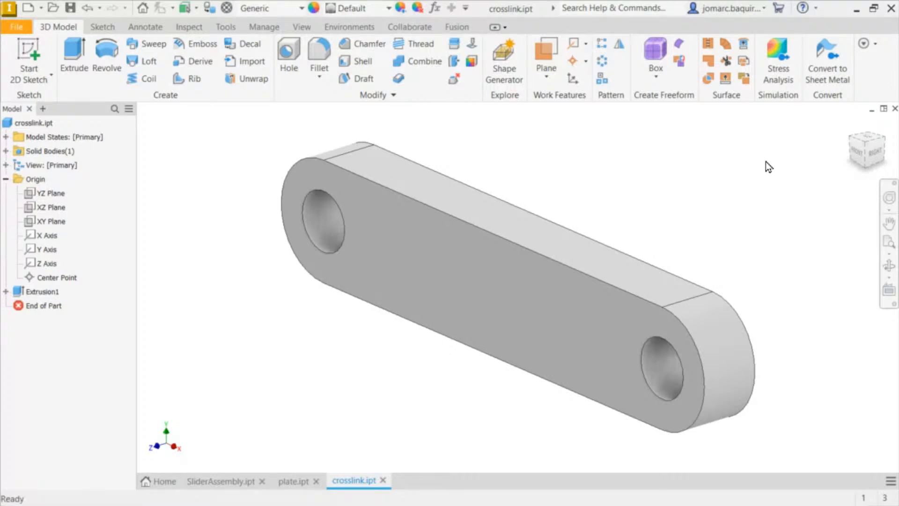
click(652, 211)
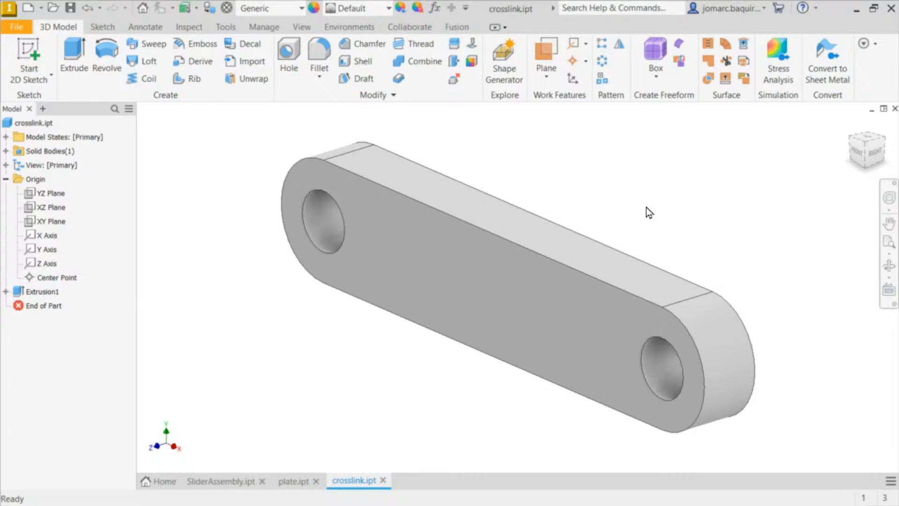
key(ctrl+n)
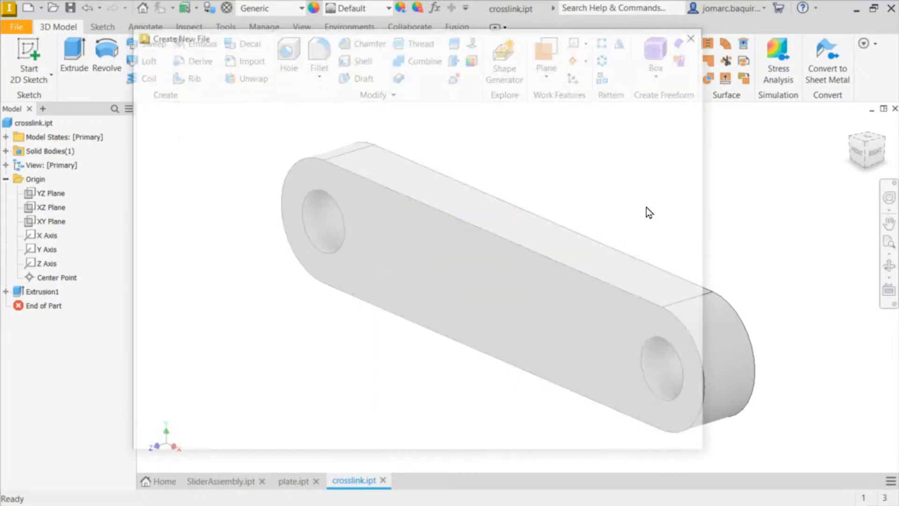
key(Escape)
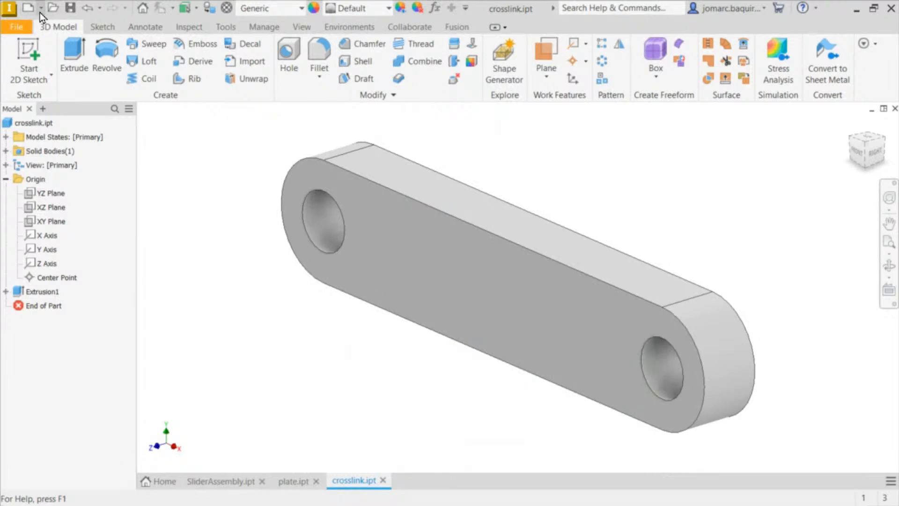
click(41, 9)
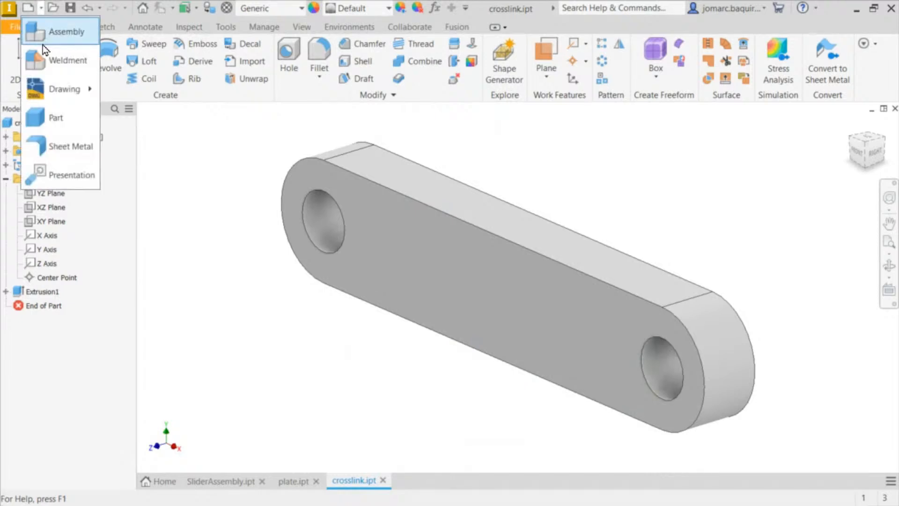
click(265, 209)
Create a new metric part from the Standard (mm).ipt template and save it as link in the TrainingProper folder
key(ctrl+n)
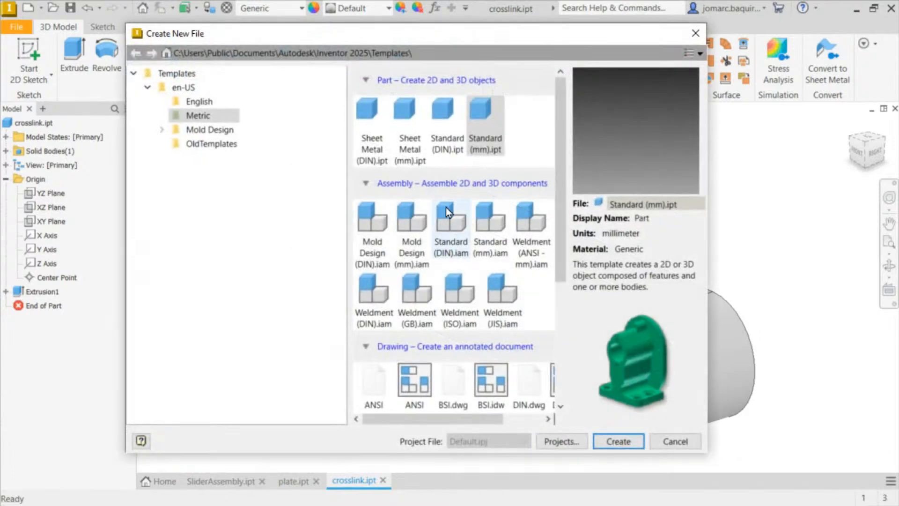
double_click(476, 120)
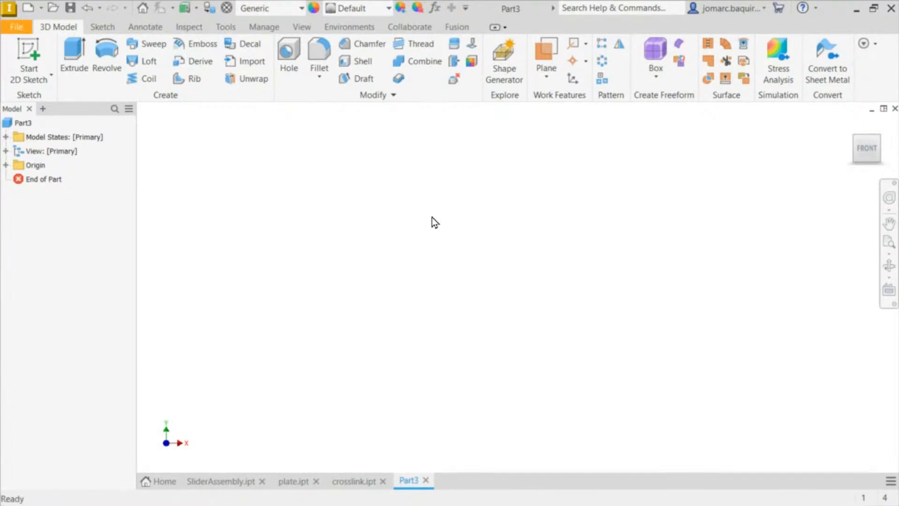
key(ctrl+s)
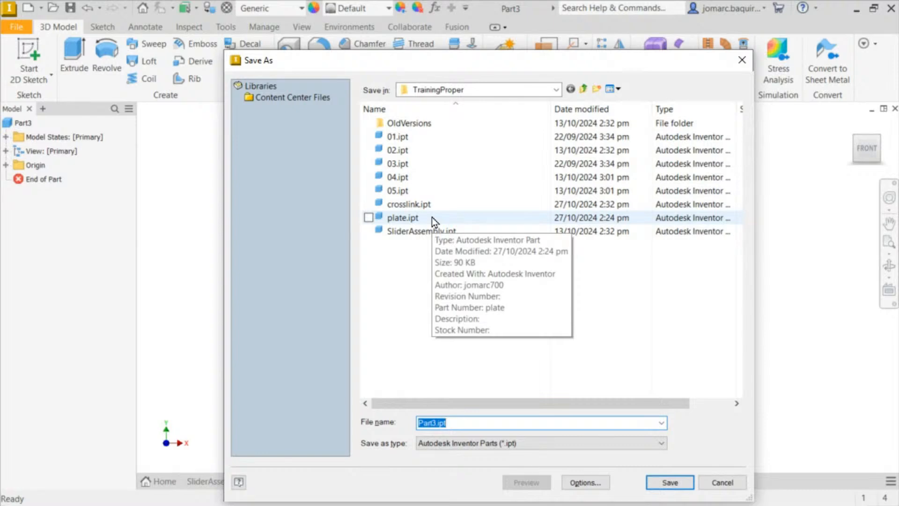
text(link)
key(Return)
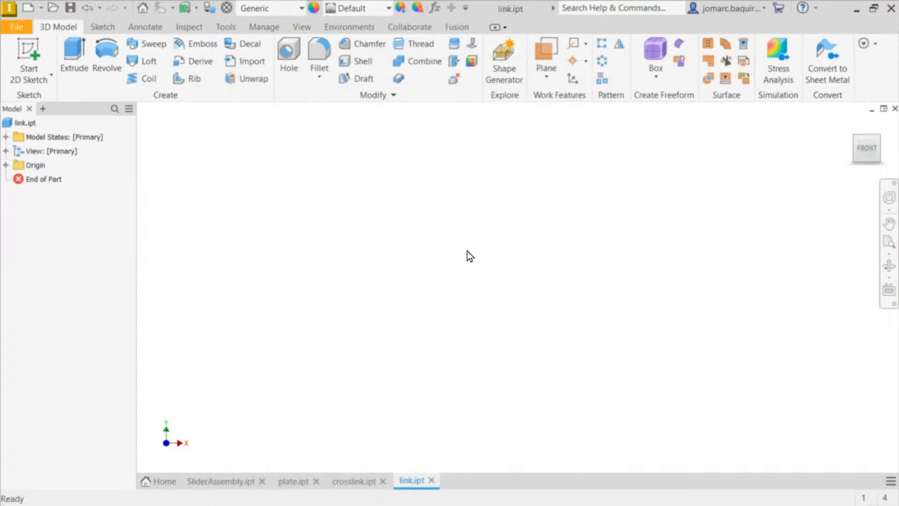
Sketch a closed slot outline around the origin on the XY plane using lines and tangent arcs, about 21 mm between its end arcs
key(F6)
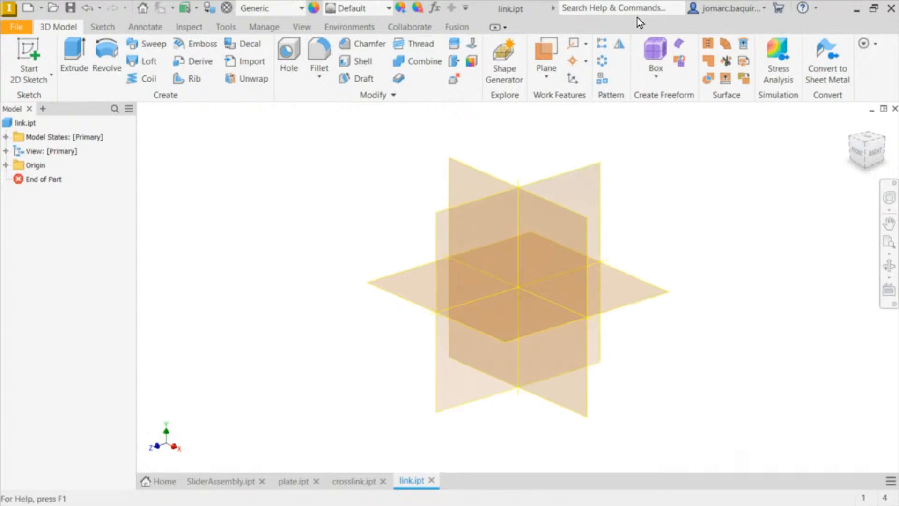
key(s)
click(558, 249)
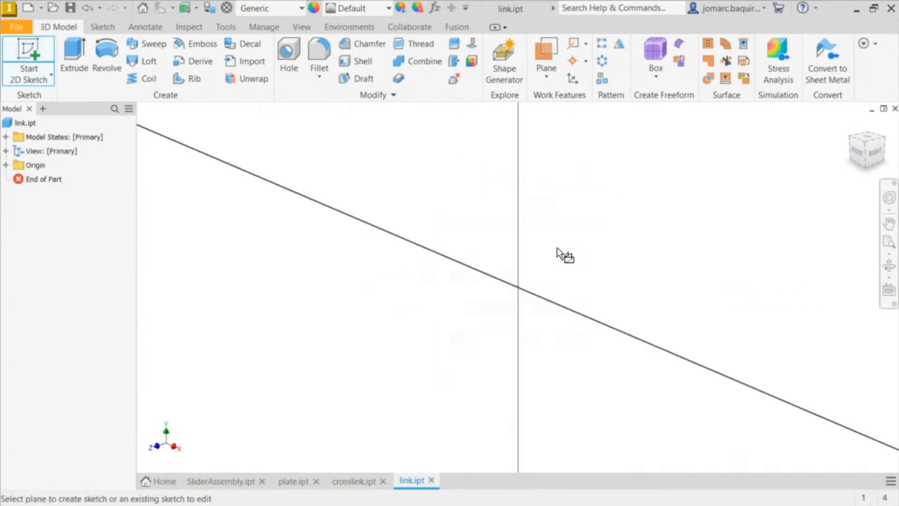
key(l)
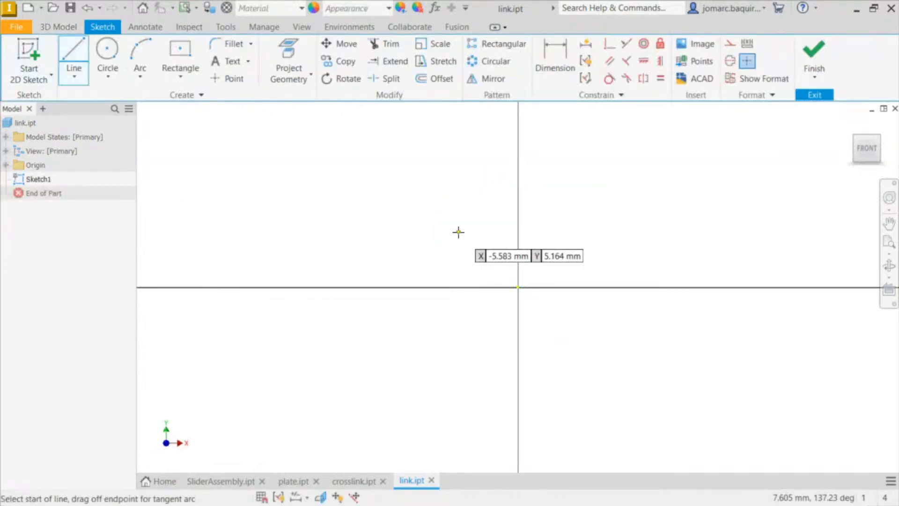
middle_drag(346, 225, 297, 219)
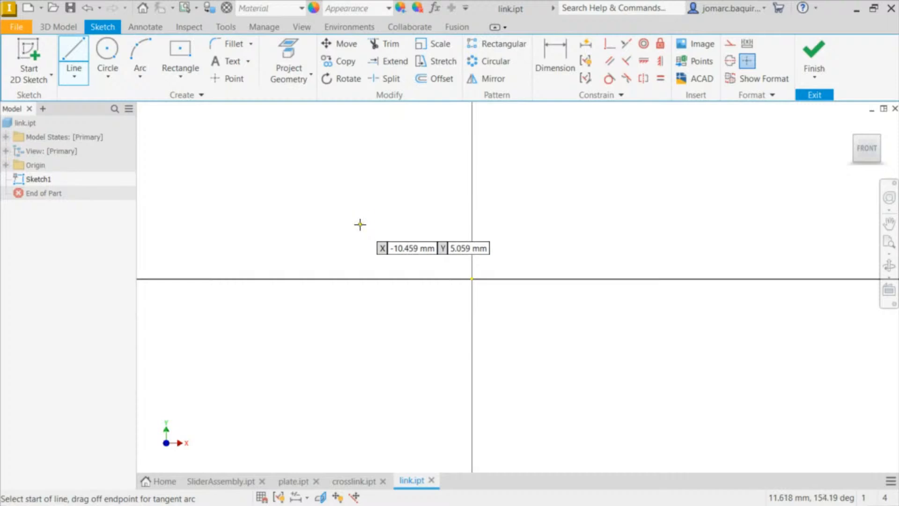
click(360, 224)
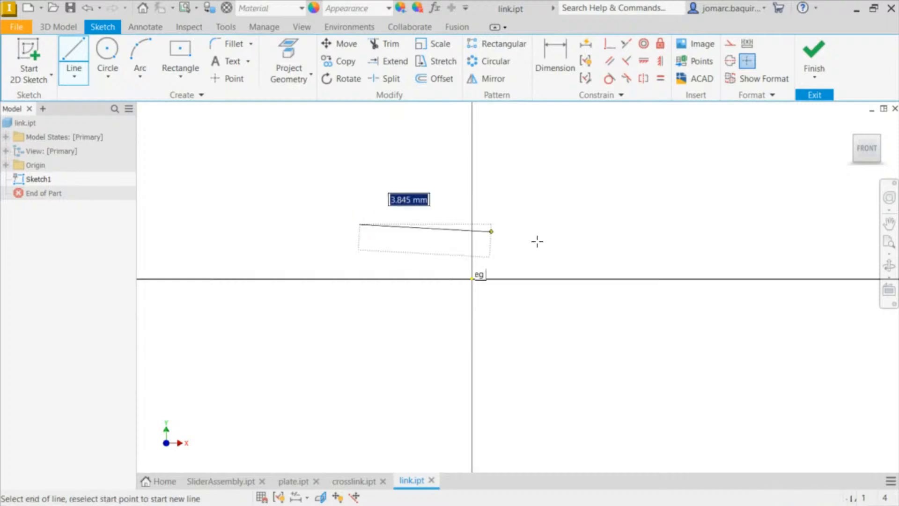
click(581, 226)
mouse_move(581, 226)
mouse_down()
mouse_move(620, 321)
mouse_move(585, 337)
mouse_up()
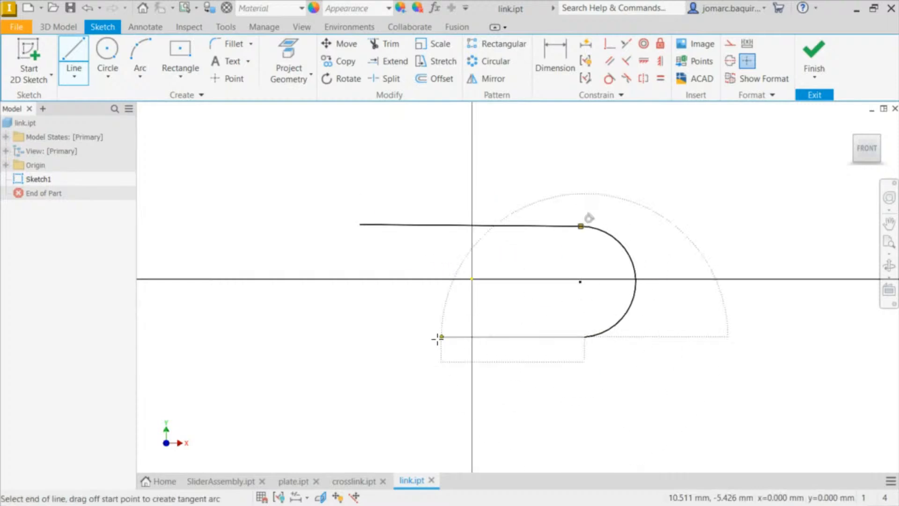
click(366, 328)
mouse_move(365, 328)
mouse_down()
mouse_move(292, 235)
mouse_move(361, 224)
mouse_up()
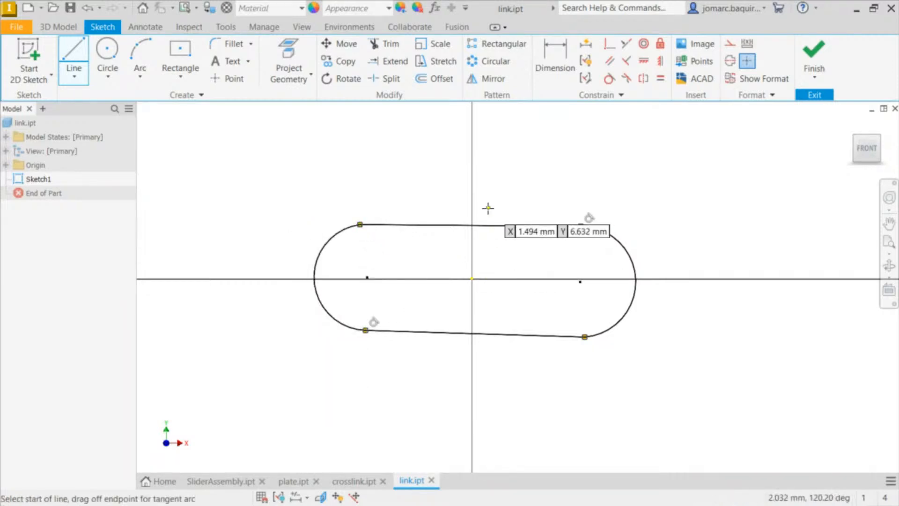
key(Escape)
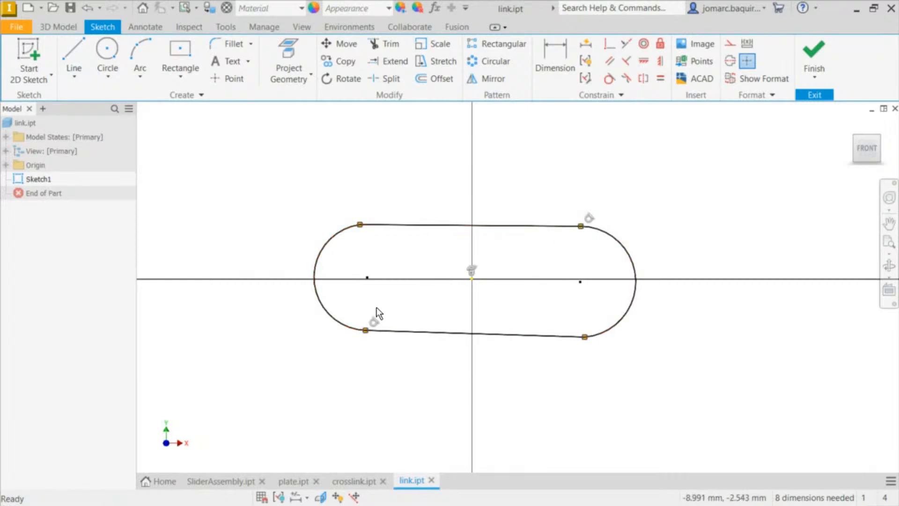
Apply Tangent constraints between the upper line and the left arc, and between the lower line and the right arc
click(609, 79)
click(394, 226)
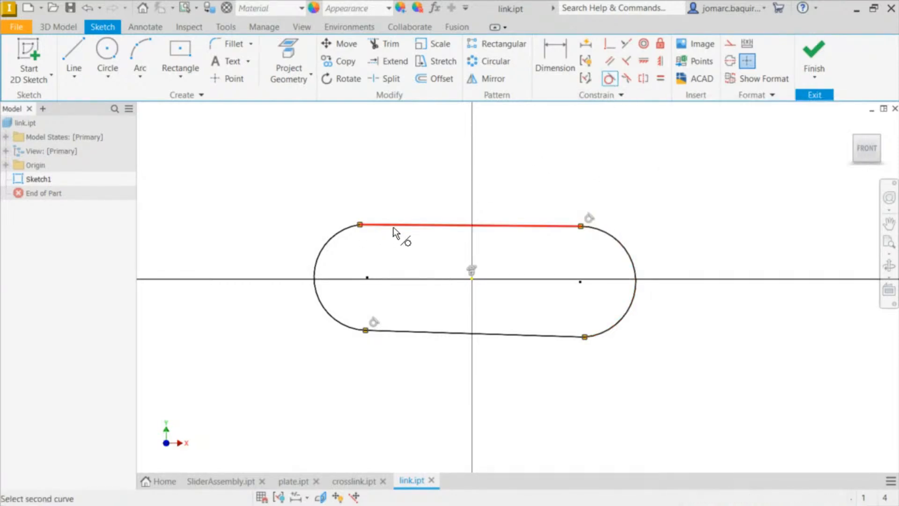
click(349, 230)
click(550, 345)
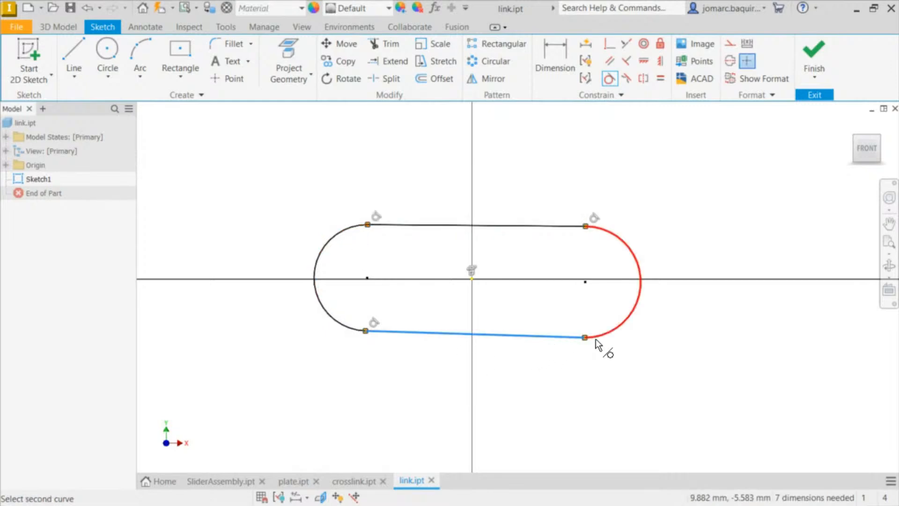
click(597, 339)
key(Escape)
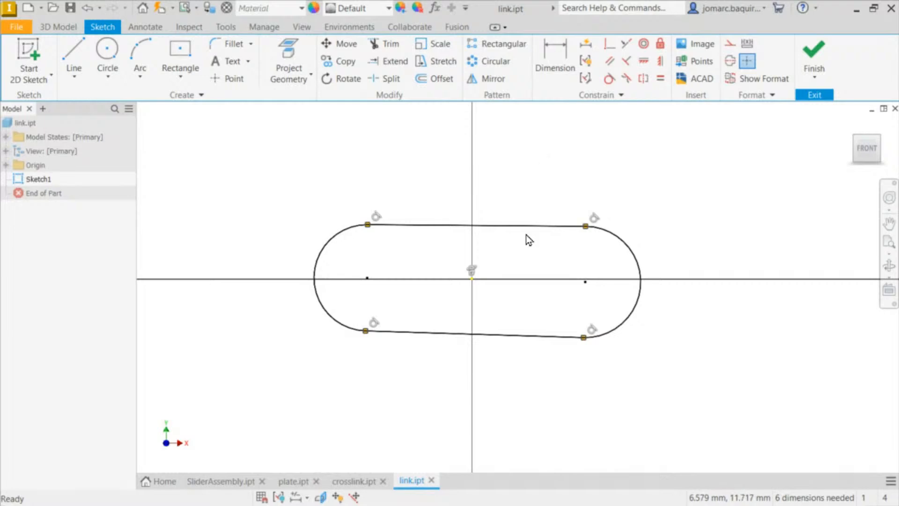
Apply a Horizontal constraint to the slot's lower line
click(526, 338)
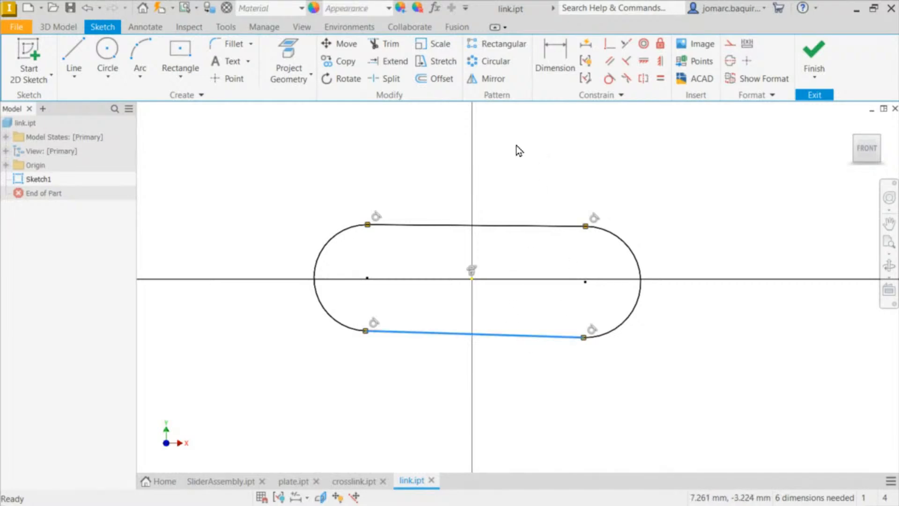
click(645, 61)
key(Escape)
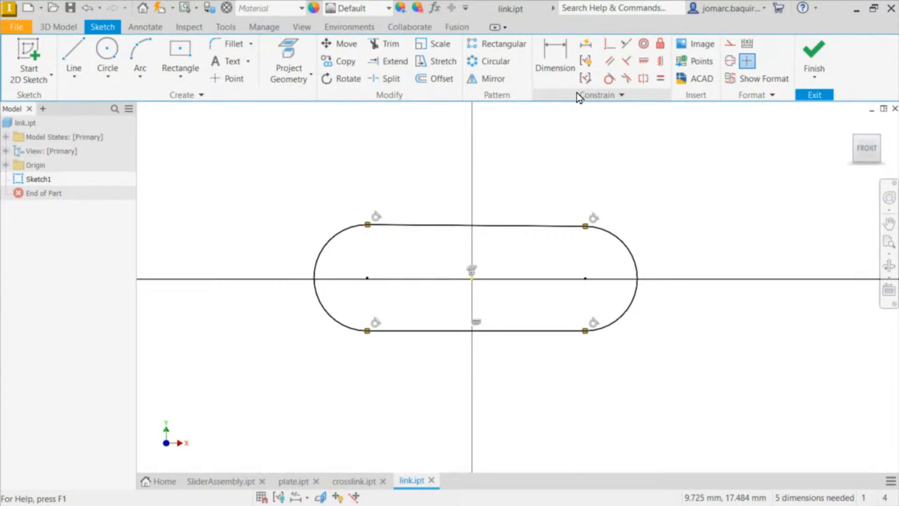
Align the midpoint of the slot's upper line with the projected origin point using a Vertical constraint
click(660, 63)
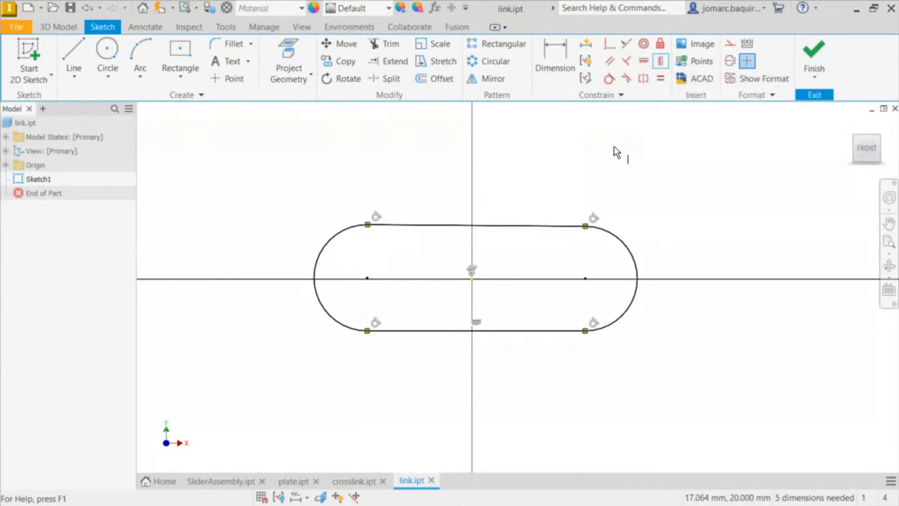
click(476, 229)
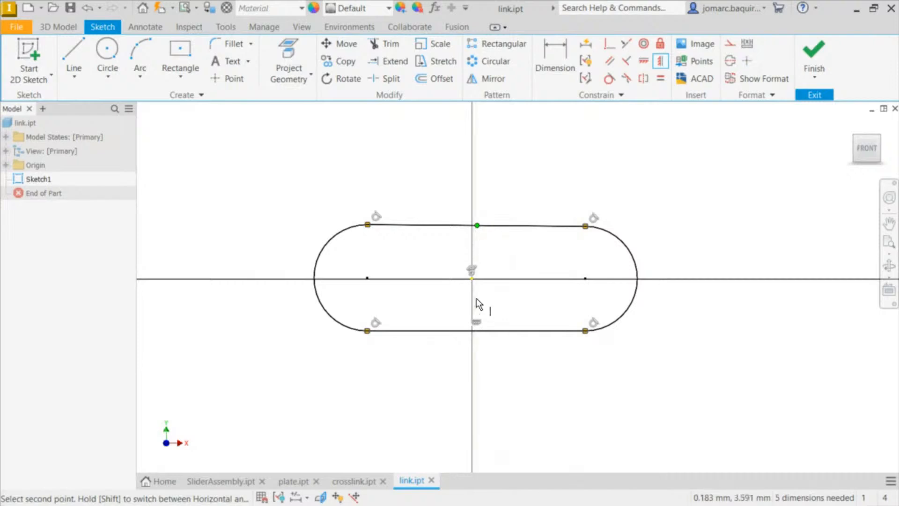
click(473, 283)
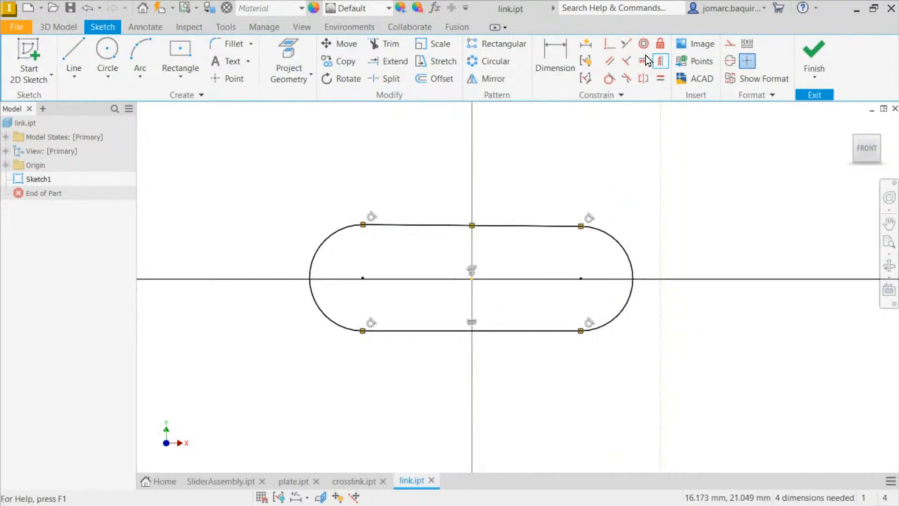
Apply a Horizontal constraint between the right arc's centre and the projected origin point
click(645, 61)
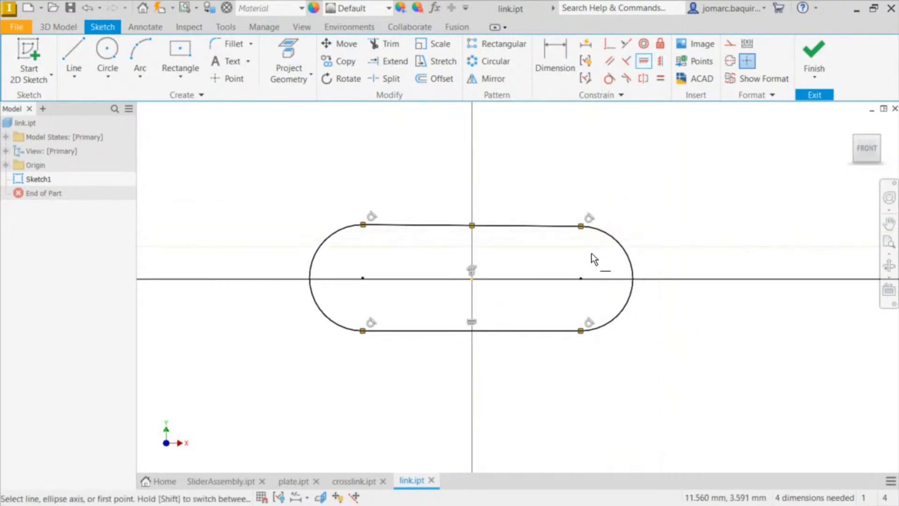
click(581, 279)
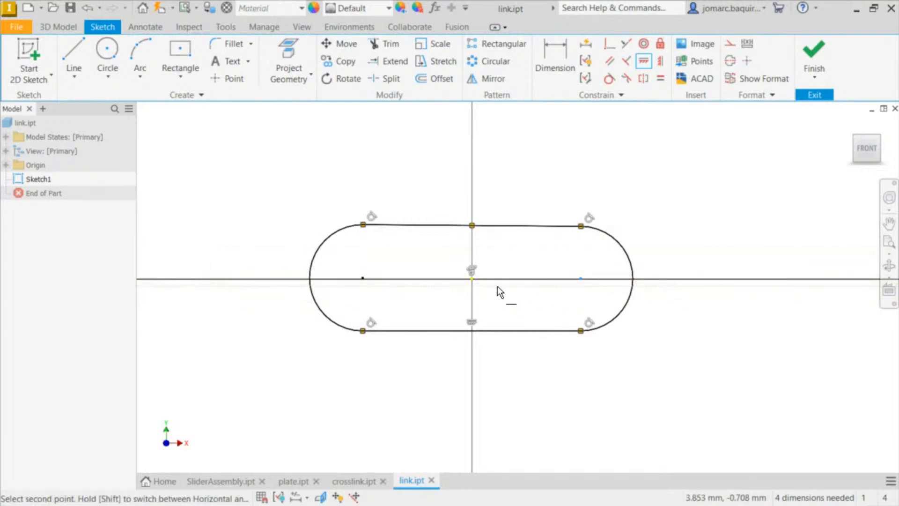
click(472, 279)
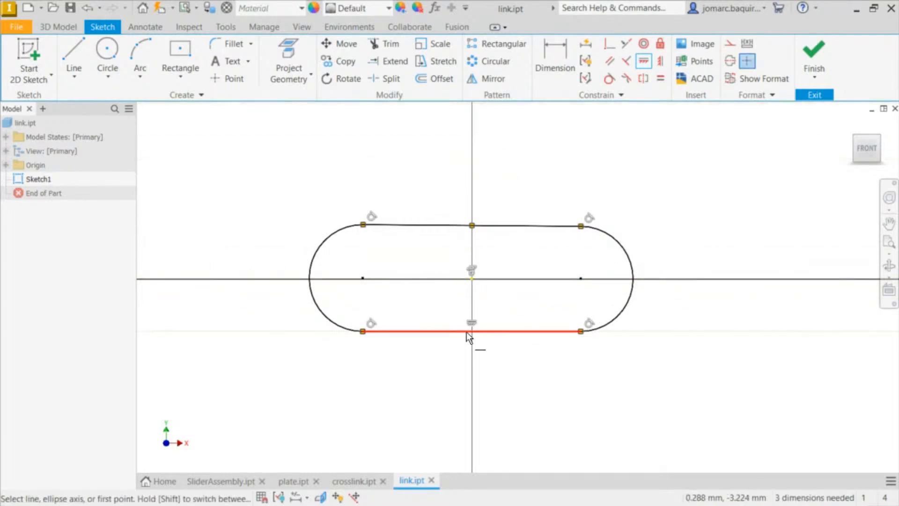
click(472, 278)
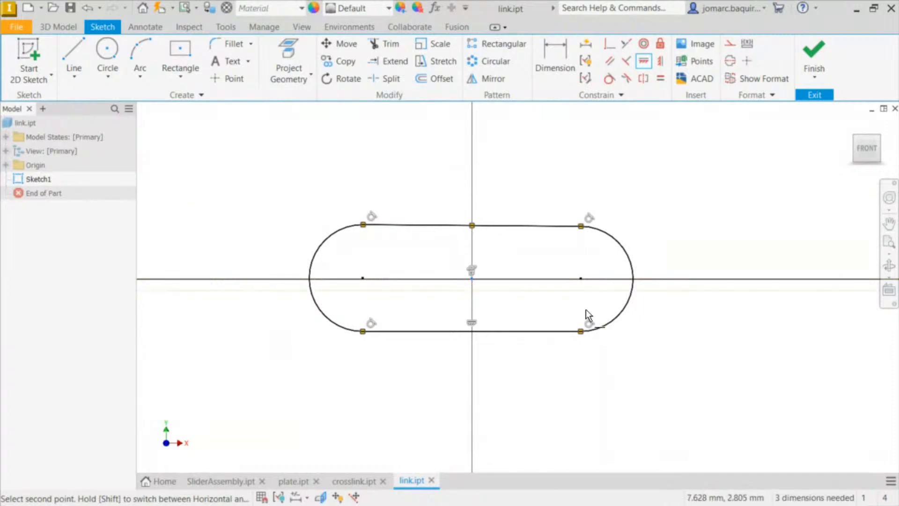
click(581, 284)
key(Escape)
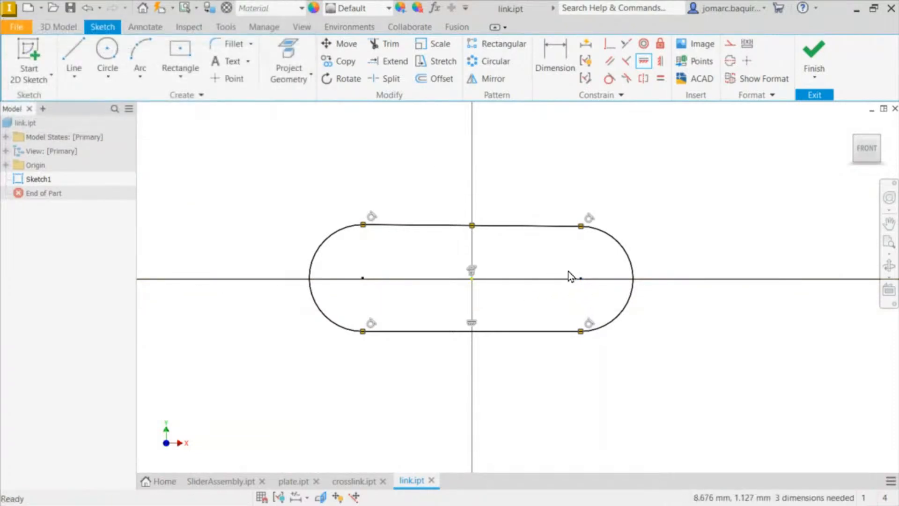
Stretch the slot by its right arc to check its freedom of movement, and apply a Horizontal constraint to its upper line
drag(638, 256, 679, 271)
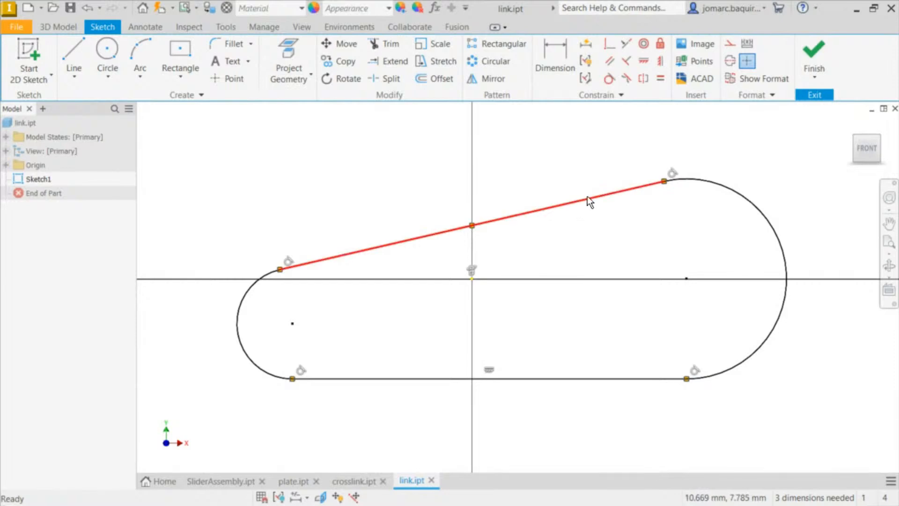
mouse_move(727, 192)
mouse_down()
mouse_move(658, 234)
mouse_move(665, 256)
mouse_move(665, 220)
mouse_up()
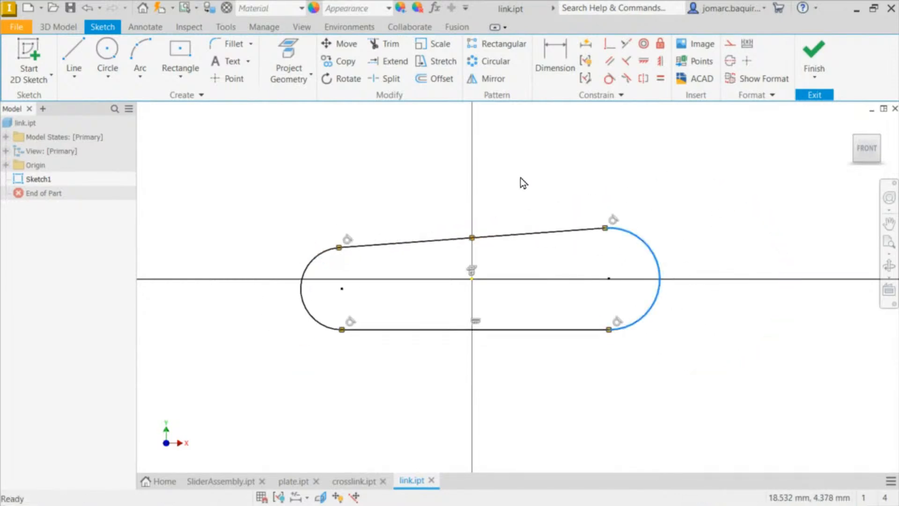
click(512, 234)
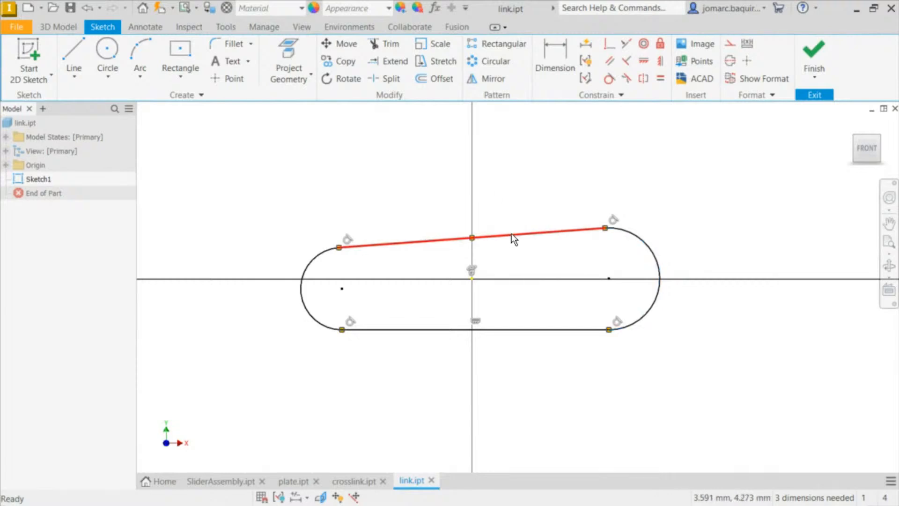
click(646, 63)
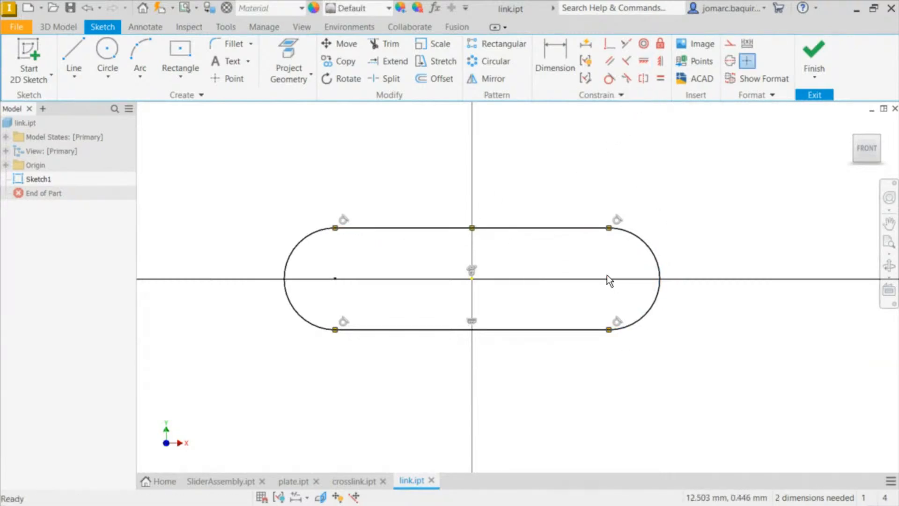
Stretch the slot by its right arc, and draw a circle about 9.7 mm in diameter centred on the left arc's centre
drag(607, 275, 667, 230)
mouse_move(661, 263)
mouse_down()
mouse_move(722, 196)
mouse_move(690, 229)
mouse_move(653, 234)
mouse_up()
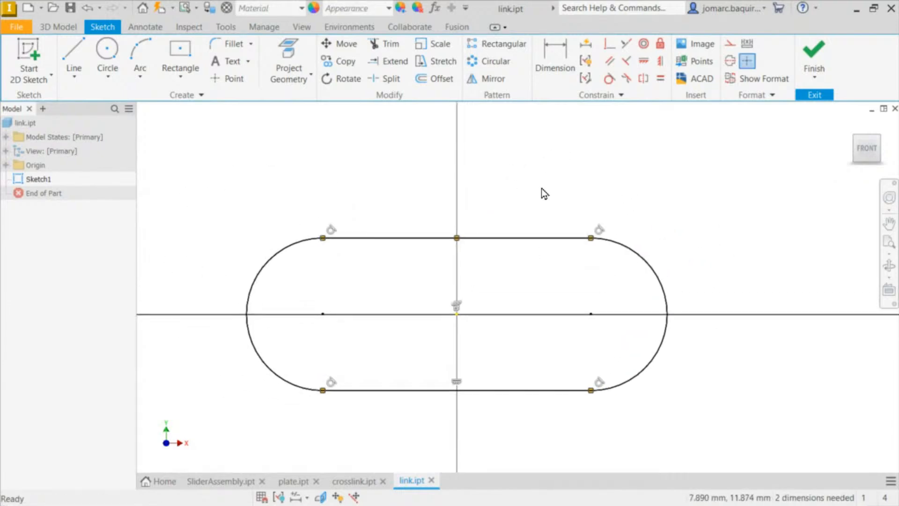
middle_drag(434, 186, 434, 143)
key(c)
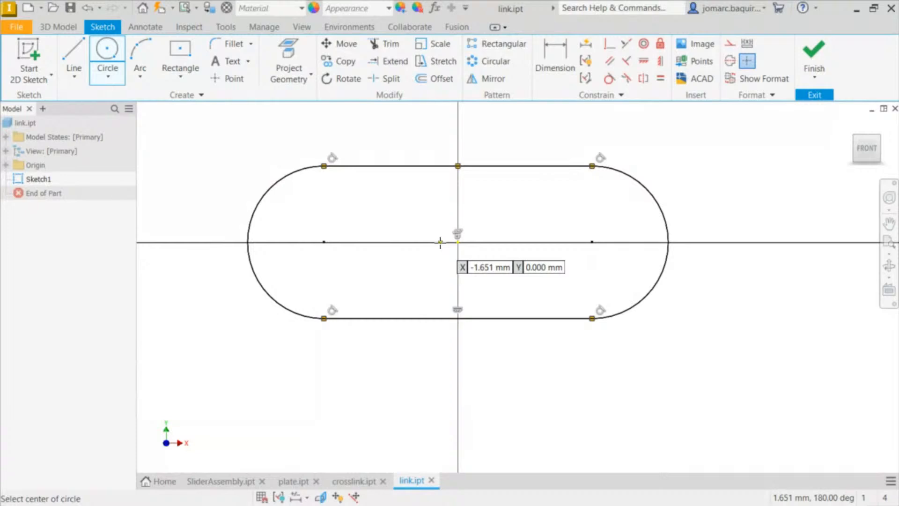
click(322, 242)
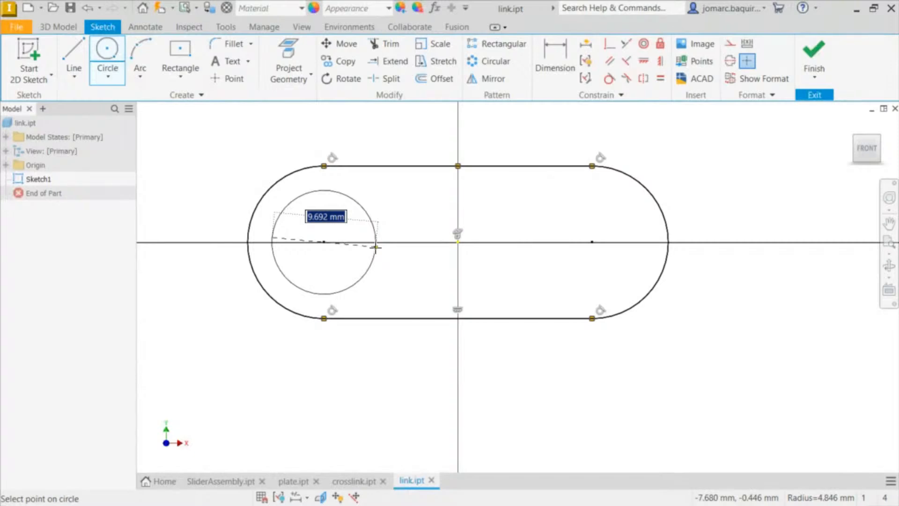
click(375, 247)
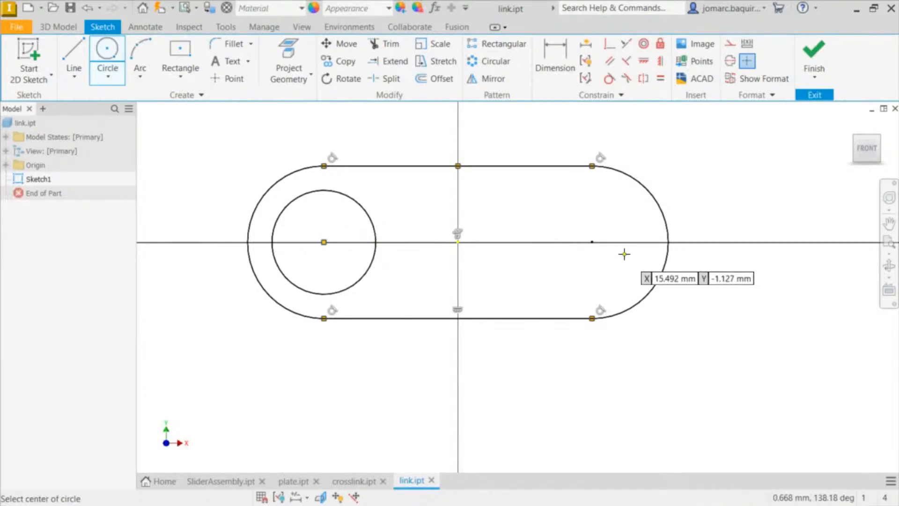
Draw a 10 mm diameter circle centred on the slot's right arc centre
click(593, 242)
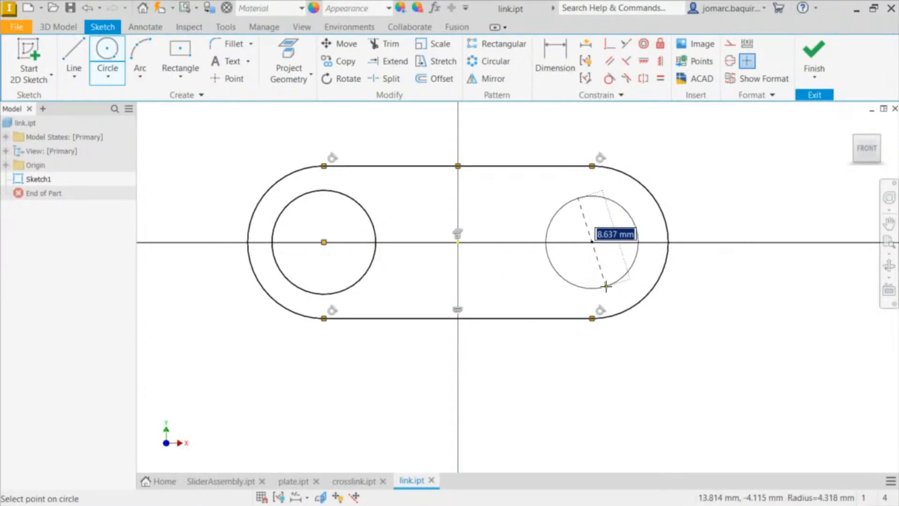
text(10)
key(Return)
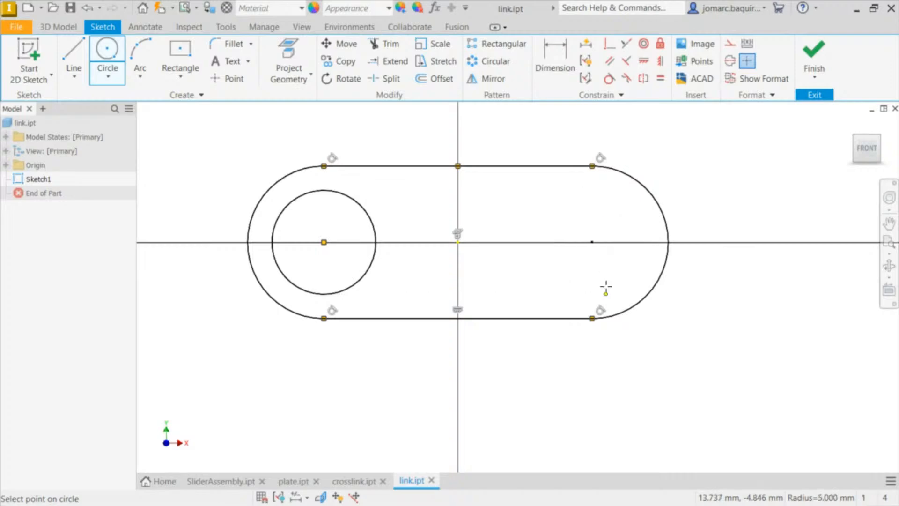
key(Escape)
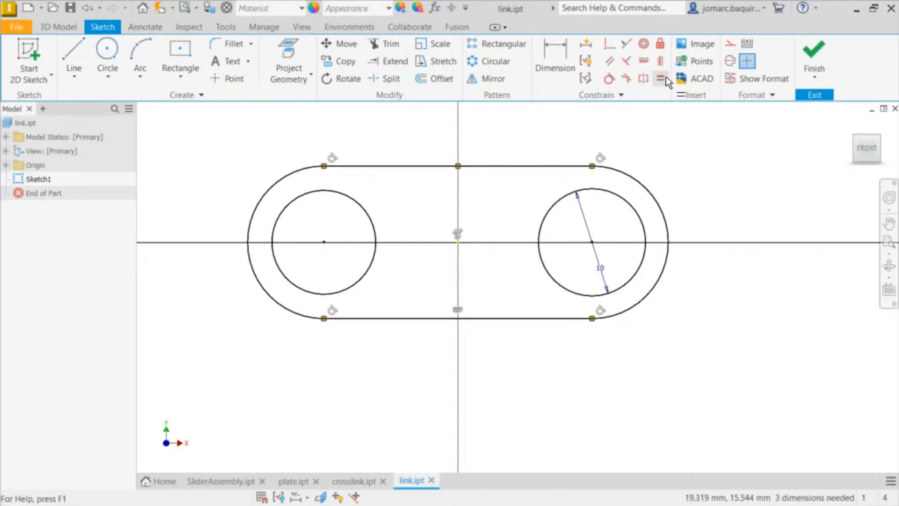
Apply an Equal constraint between the right 10 mm circle and the left circle
click(660, 78)
click(630, 204)
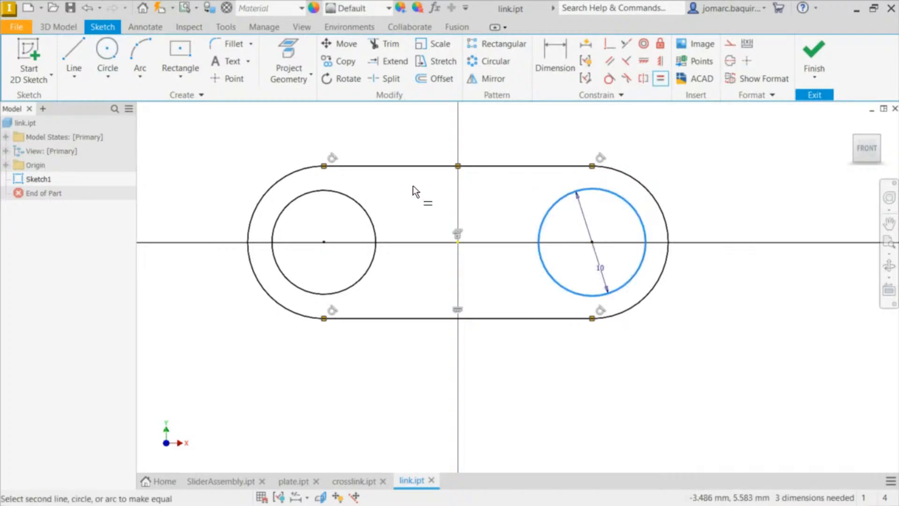
click(370, 214)
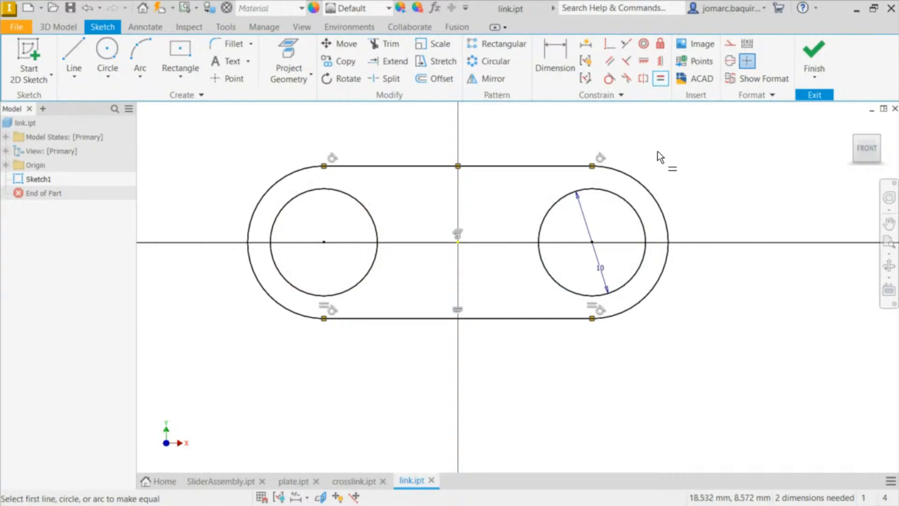
key(Escape)
Dimension the slot's right arc with a radius of 10 mm
key(d)
click(668, 229)
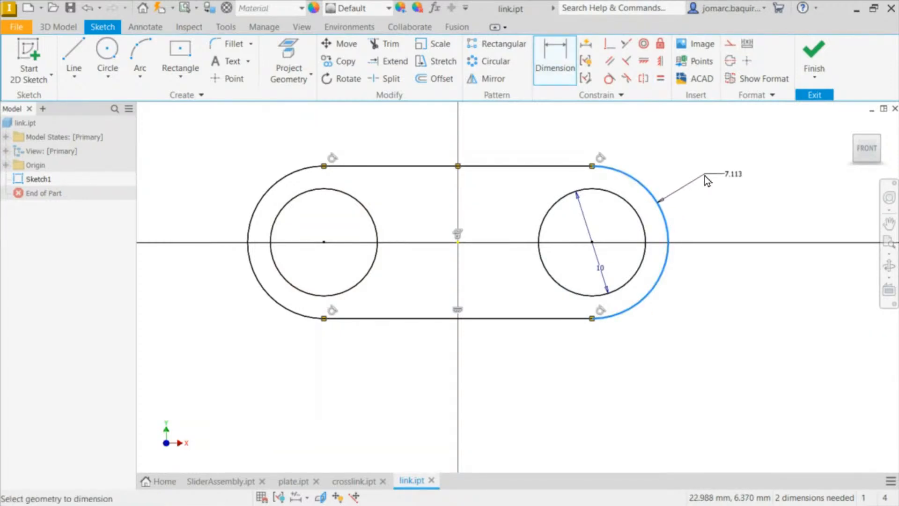
click(707, 177)
text(10)
key(Return)
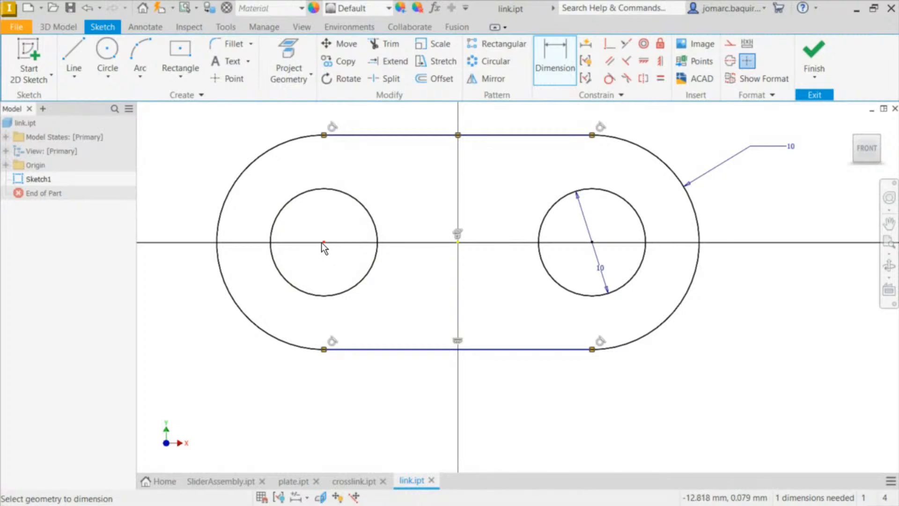
Dimension the horizontal distance between the two circle centres as 30 mm, placed below the slot
click(592, 243)
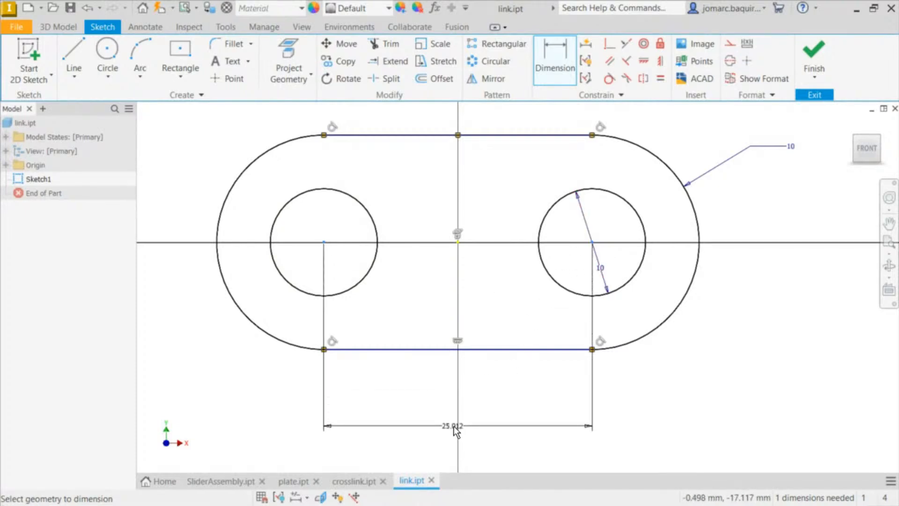
click(453, 428)
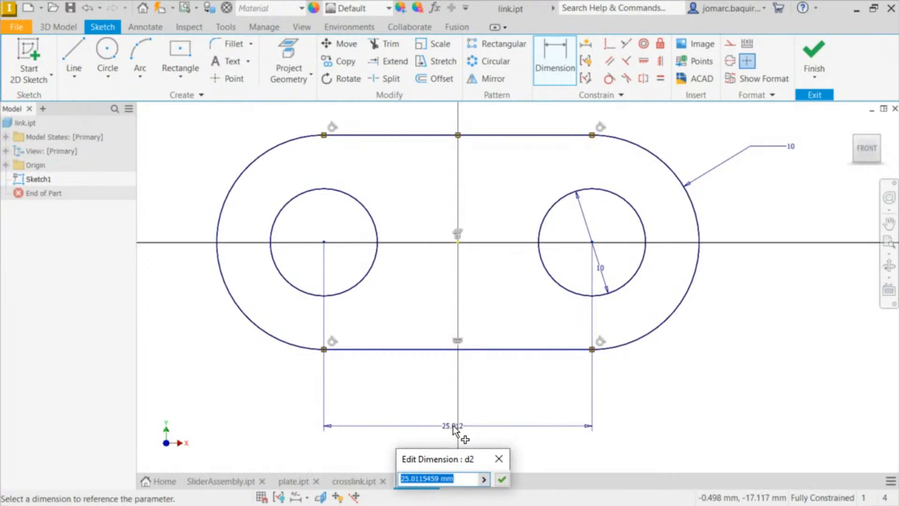
text(30)
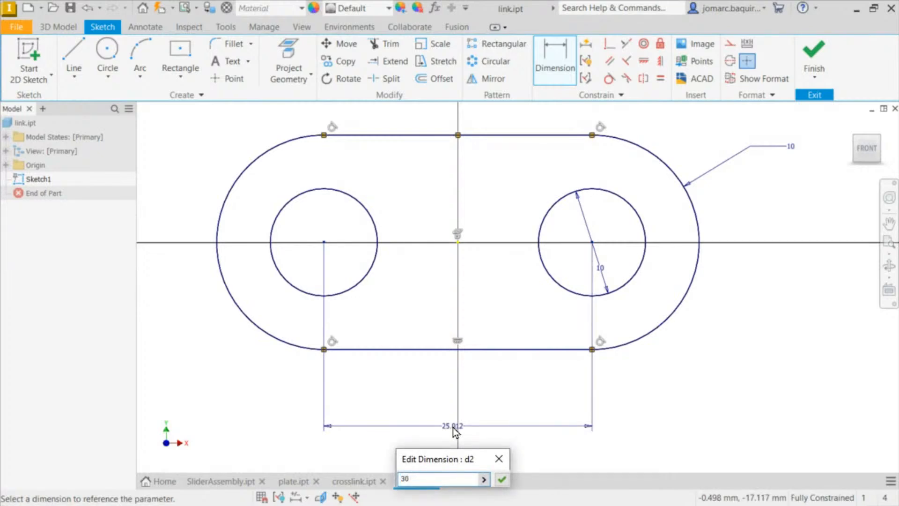
key(Return)
key(Escape)
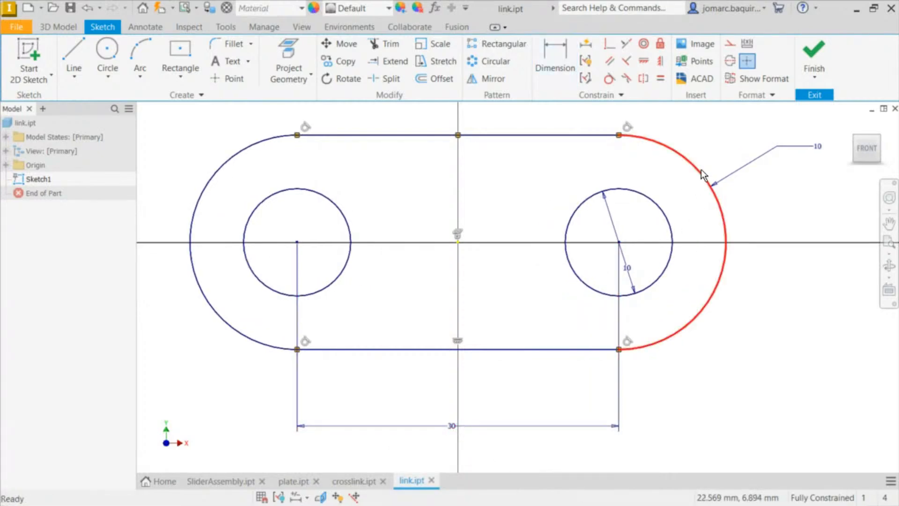
Extrude the left circle's profile by 15+2.5 mm in the flipped direction, behind the sketch plane
middle_drag(735, 264, 668, 253)
scroll(623, 224, down, 4)
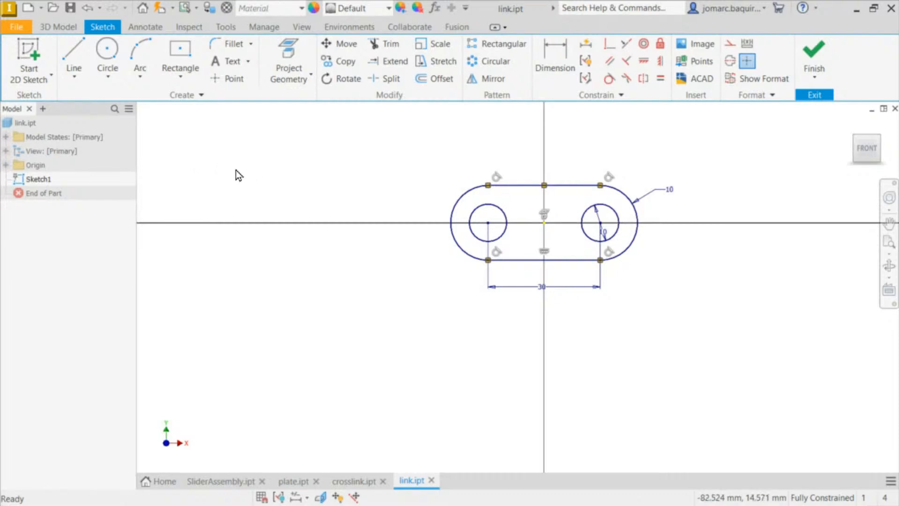
key(e)
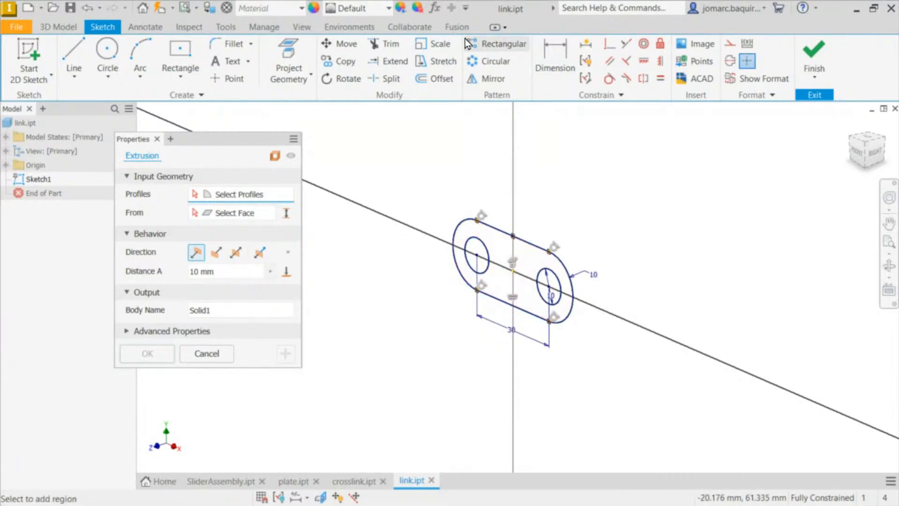
click(480, 252)
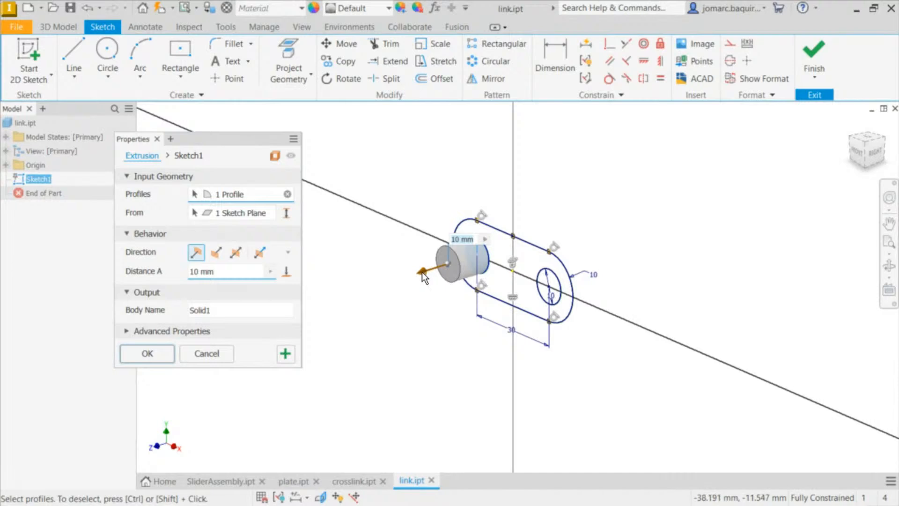
mouse_move(423, 272)
mouse_down()
mouse_move(553, 233)
mouse_move(555, 224)
mouse_move(594, 226)
mouse_move(581, 224)
mouse_up()
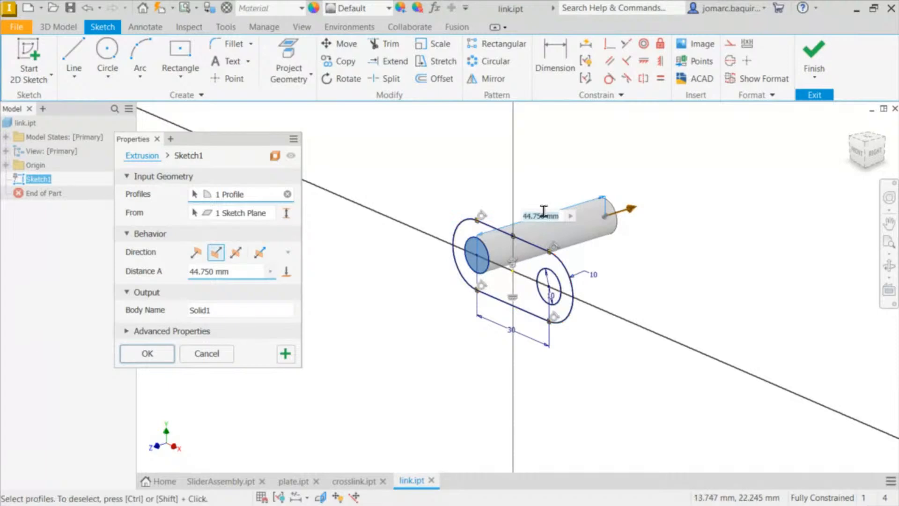
text(15)
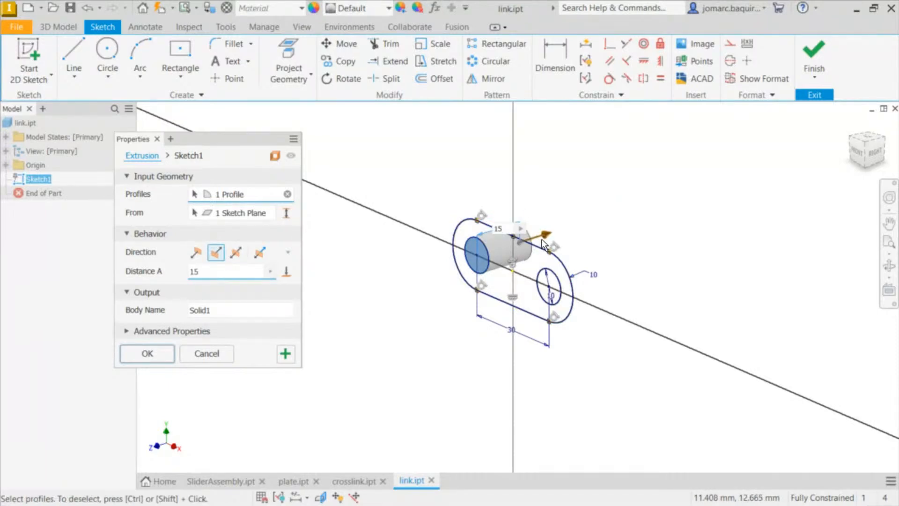
text(+2.52)
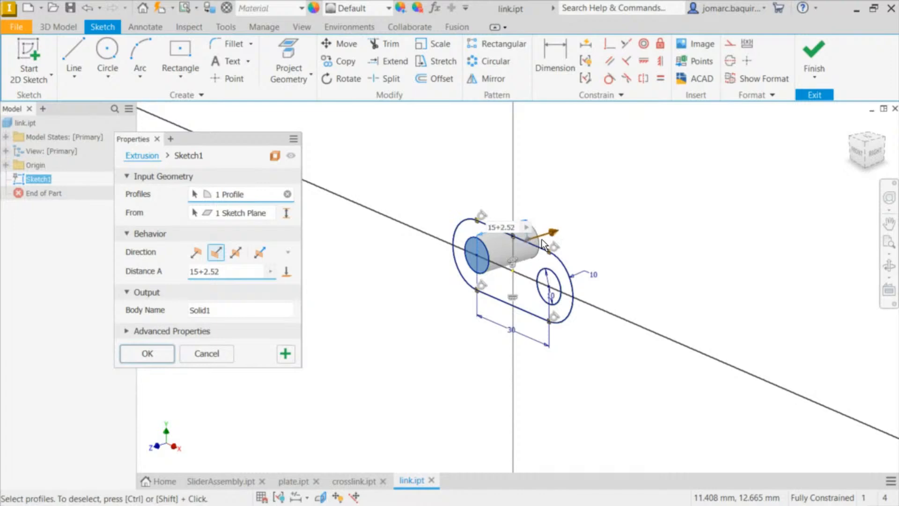
key(BackSpace)
key(Return)
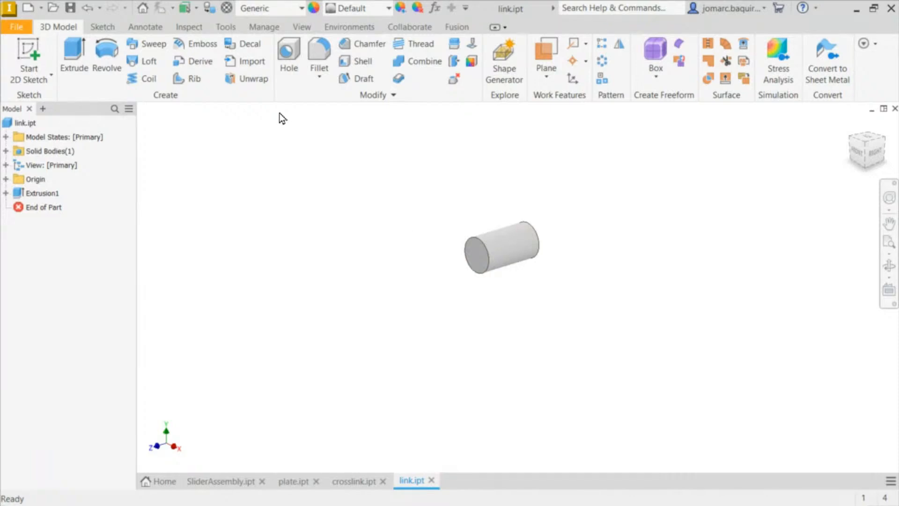
Turn on the visibility of Sketch1 under Extrusion1
click(6, 193)
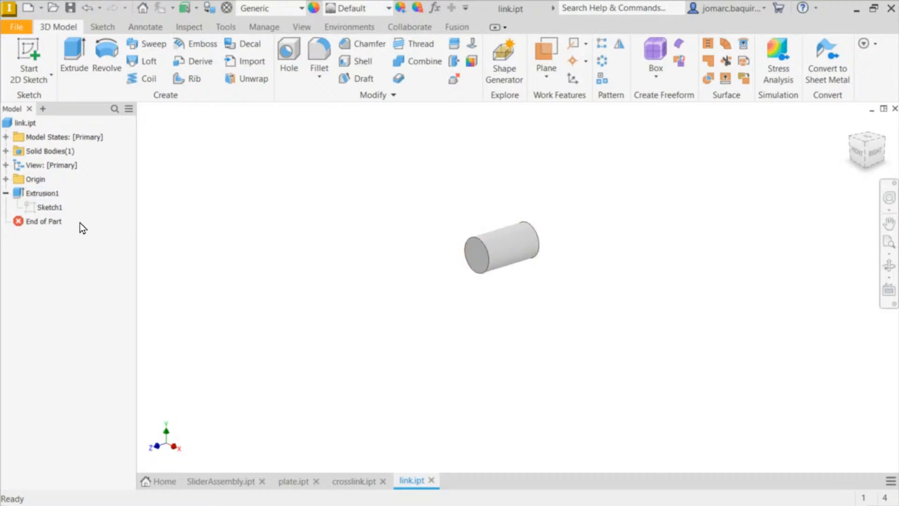
right_click(47, 206)
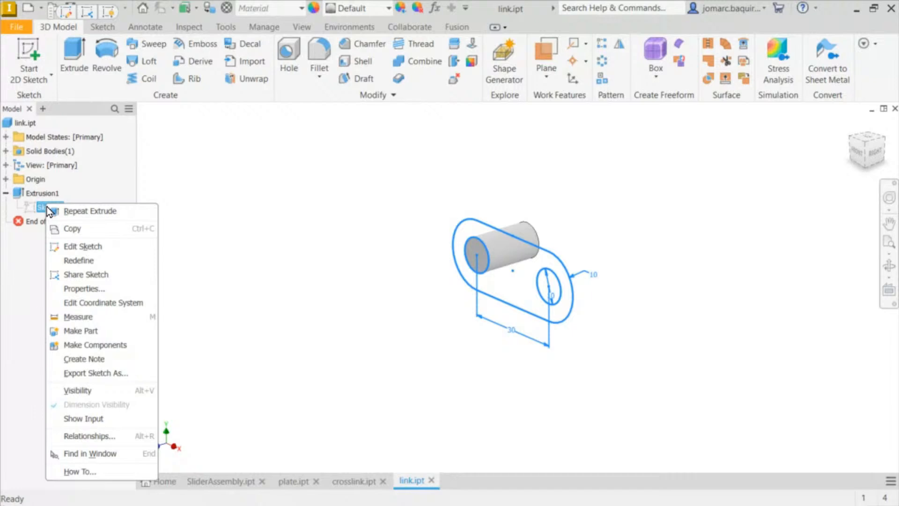
click(102, 393)
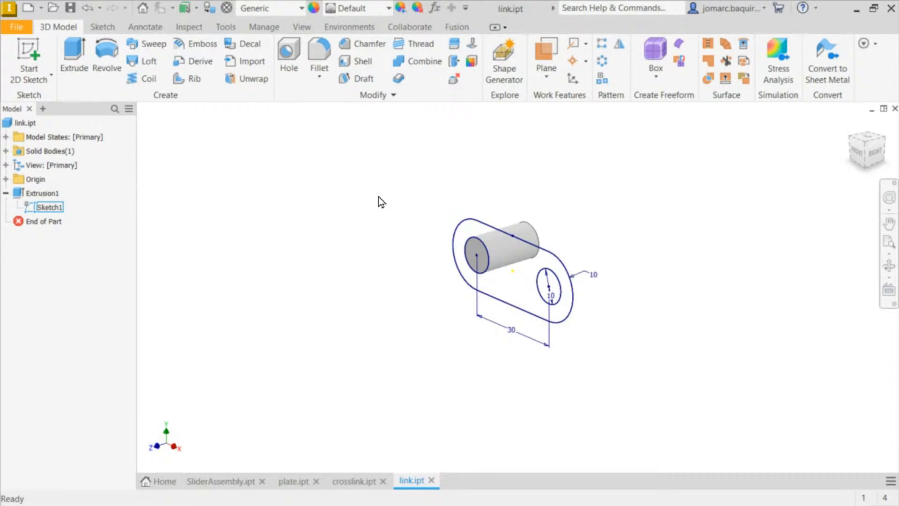
Extrude the right circle's profile 12.5 mm in the default direction, opposite to the first pin, joined to the part
key(e)
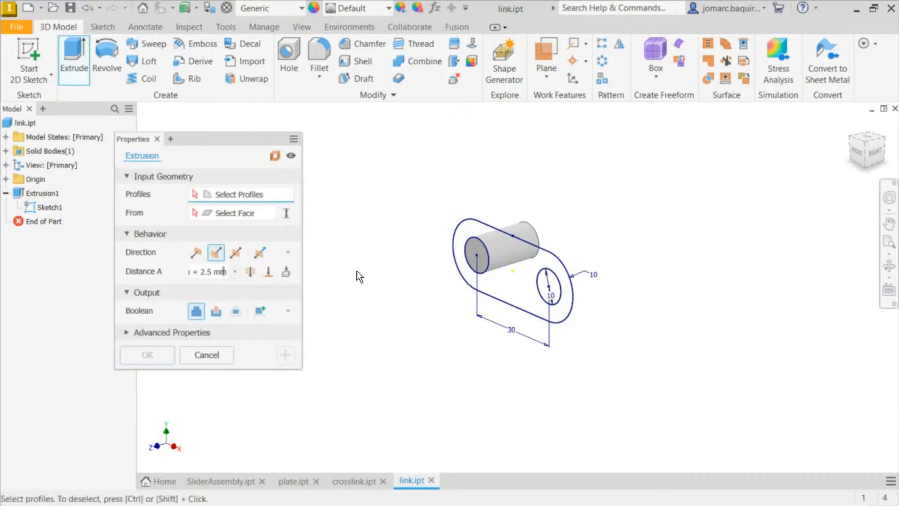
key(Escape)
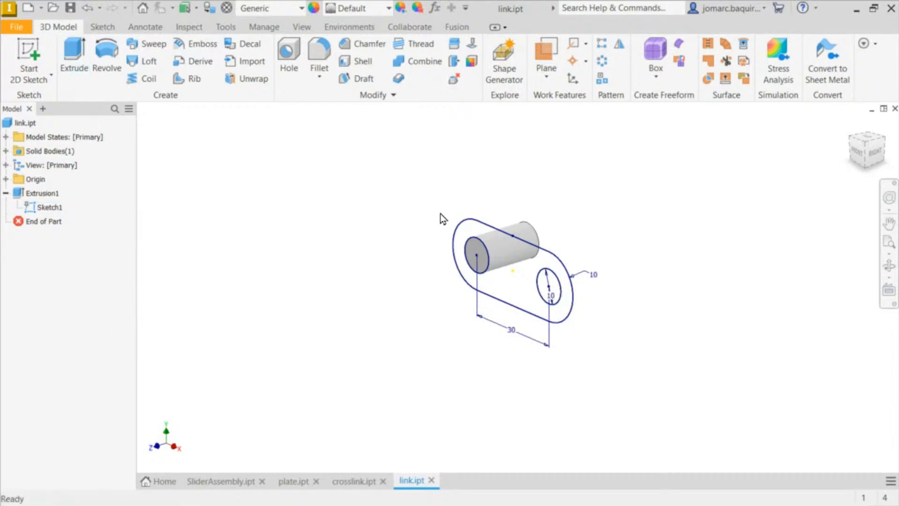
key(e)
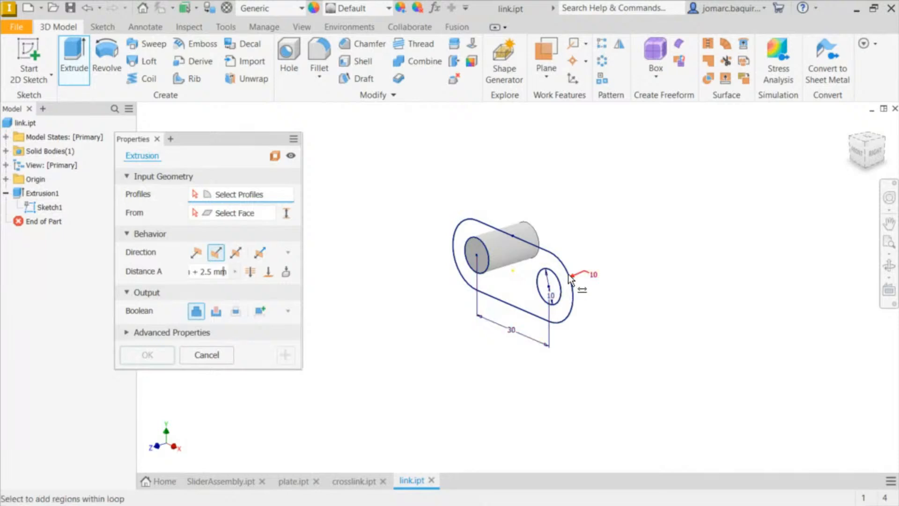
scroll(570, 277, up, 3)
click(562, 283)
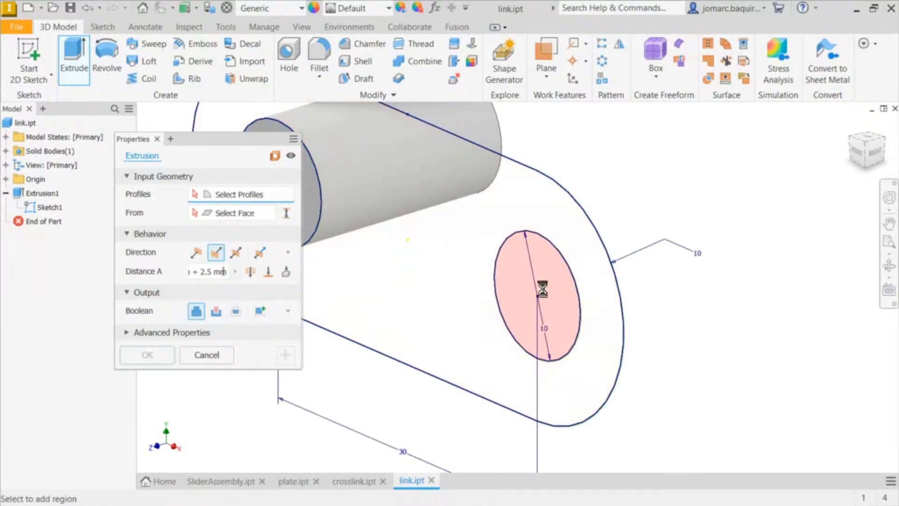
scroll(543, 289, down, 3)
drag(635, 261, 358, 297)
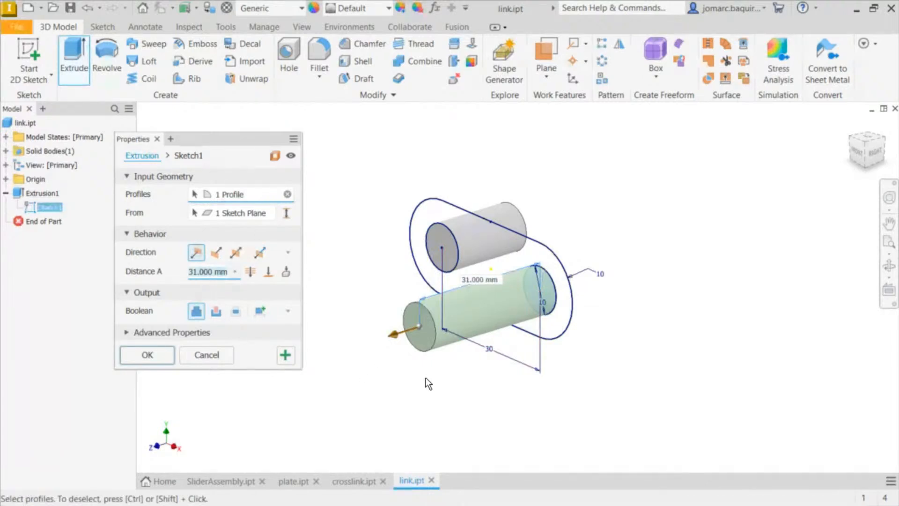
text(12.)
text(0)
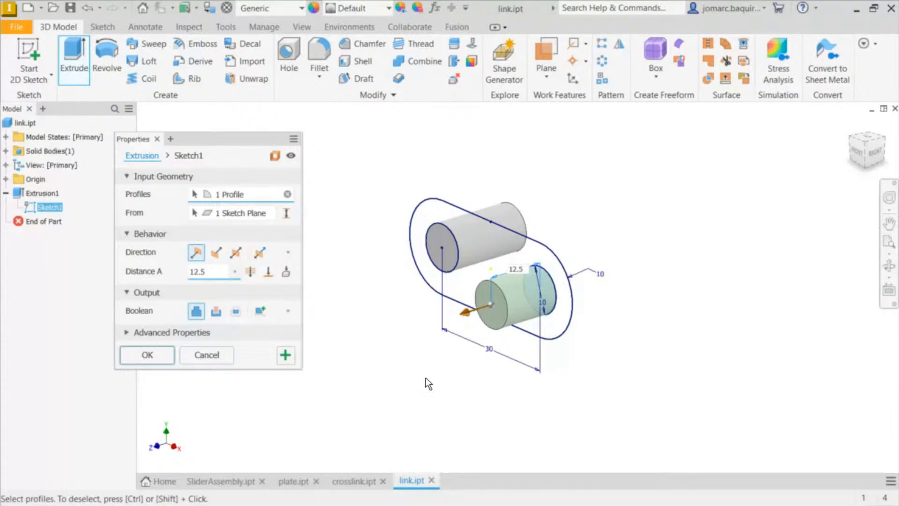
key(Return)
Extrude the slot profile around the circles symmetrically about the sketch plane with a distance of 5 mm, and check the preview from several sides
shift+middle_drag(451, 279, 290, 223)
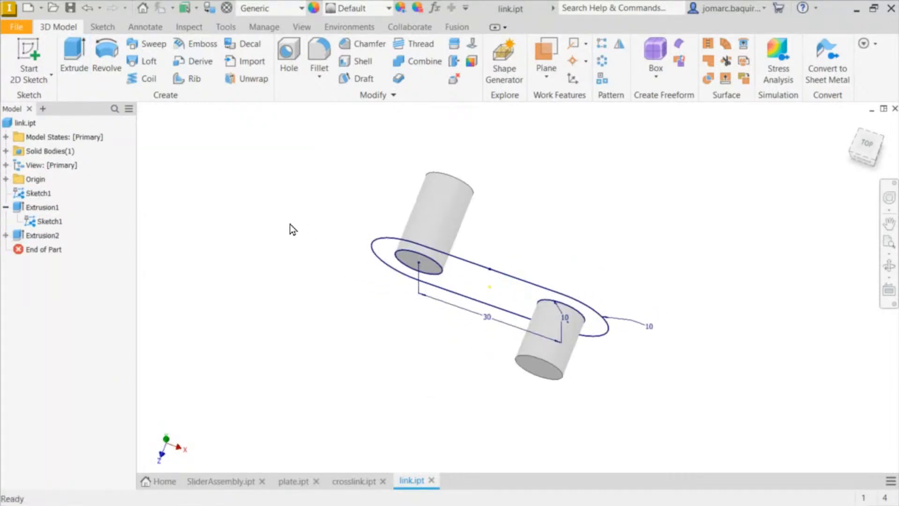
key(e)
click(492, 283)
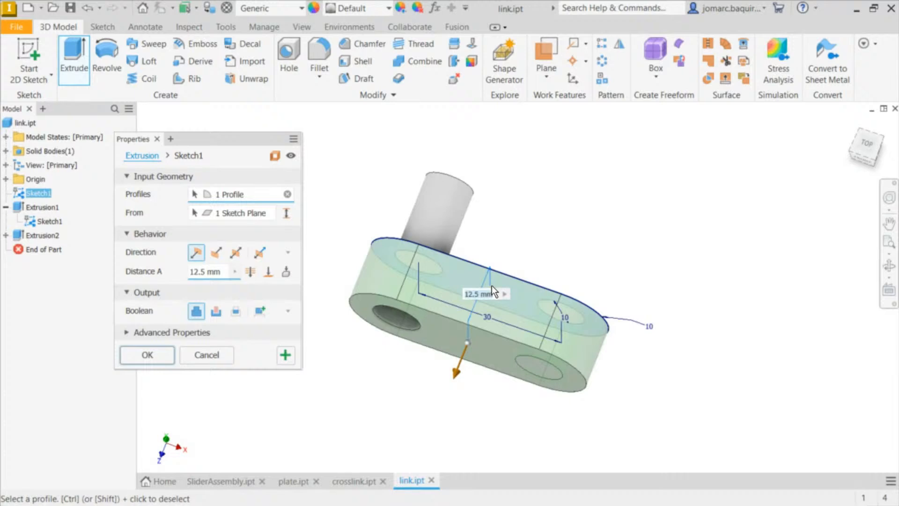
click(236, 253)
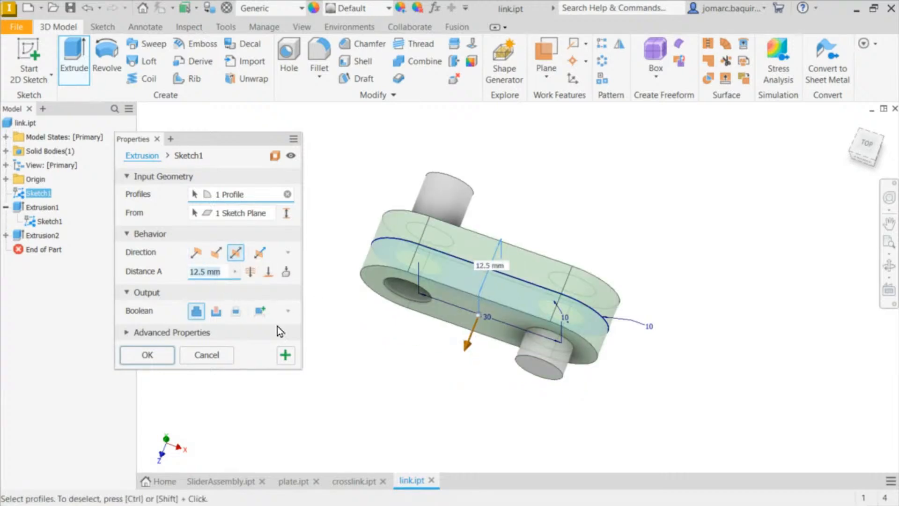
text(5)
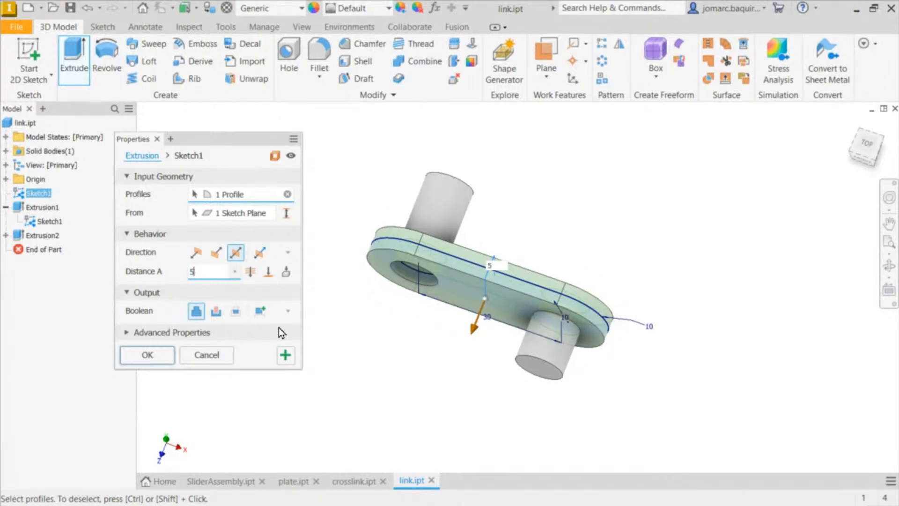
shift+middle_drag(434, 242, 378, 342)
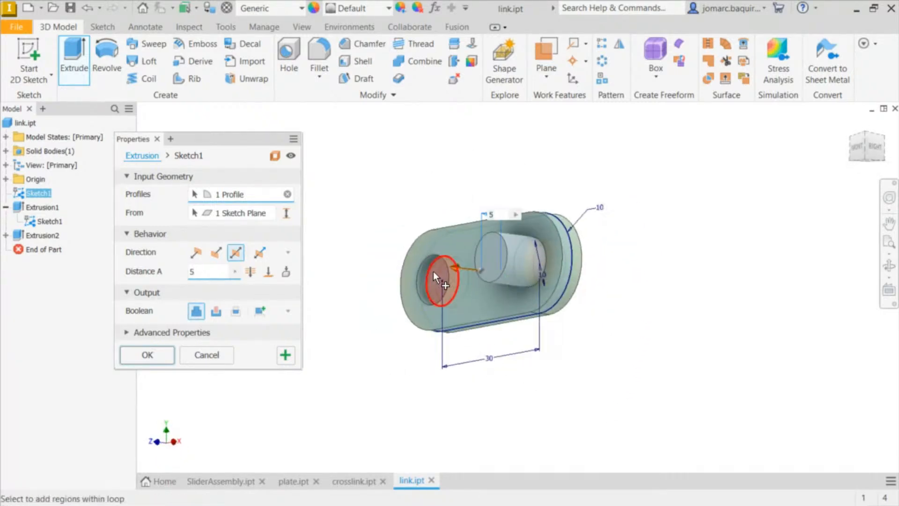
shift+middle_drag(417, 297, 513, 238)
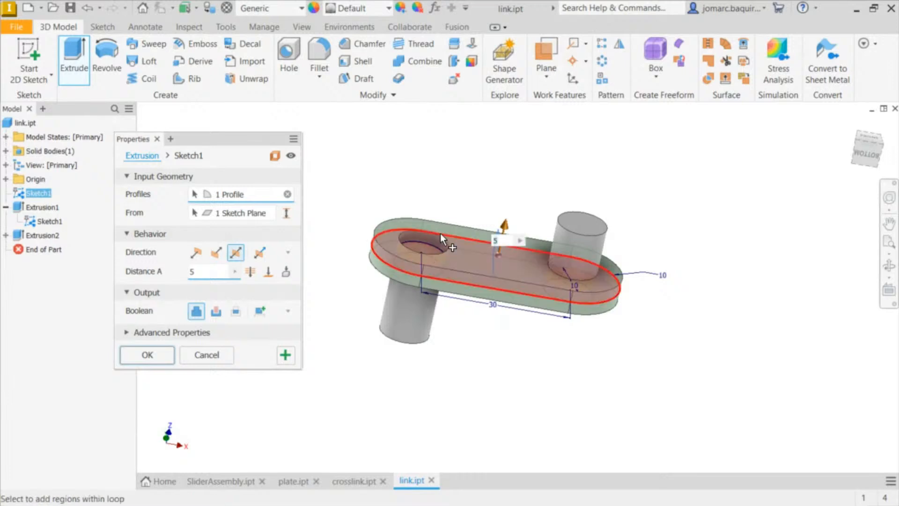
Add both circular regions to the link outline's profile selection and finish the 5 mm symmetric join extrusion
shift+middle_drag(437, 243, 421, 292)
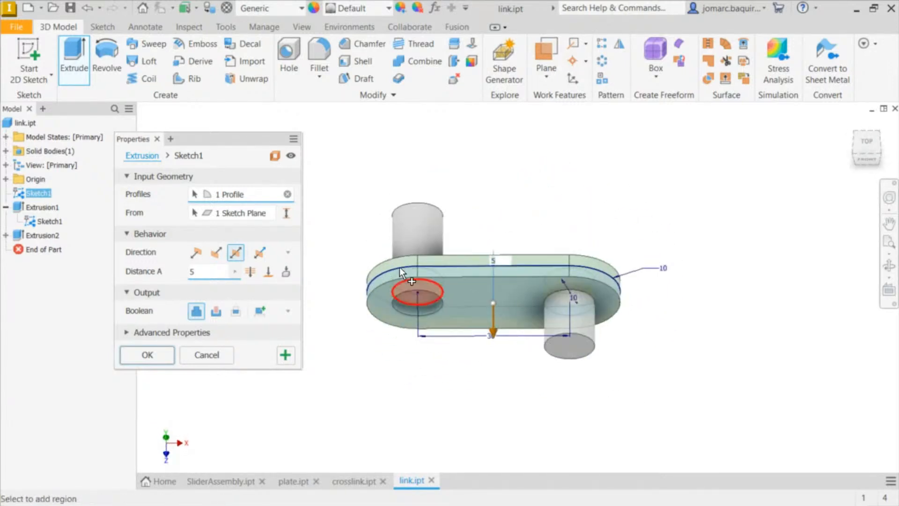
click(427, 297)
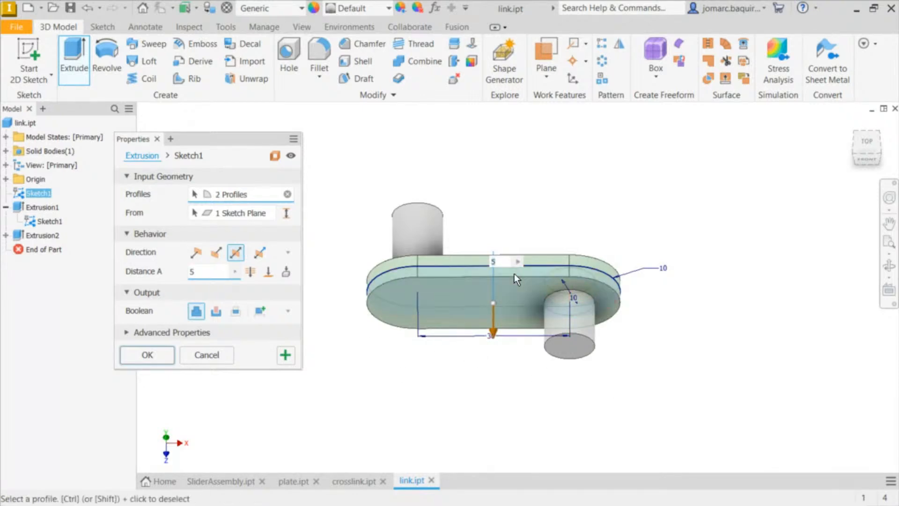
shift+middle_drag(514, 273, 444, 318)
scroll(524, 328, up, 5)
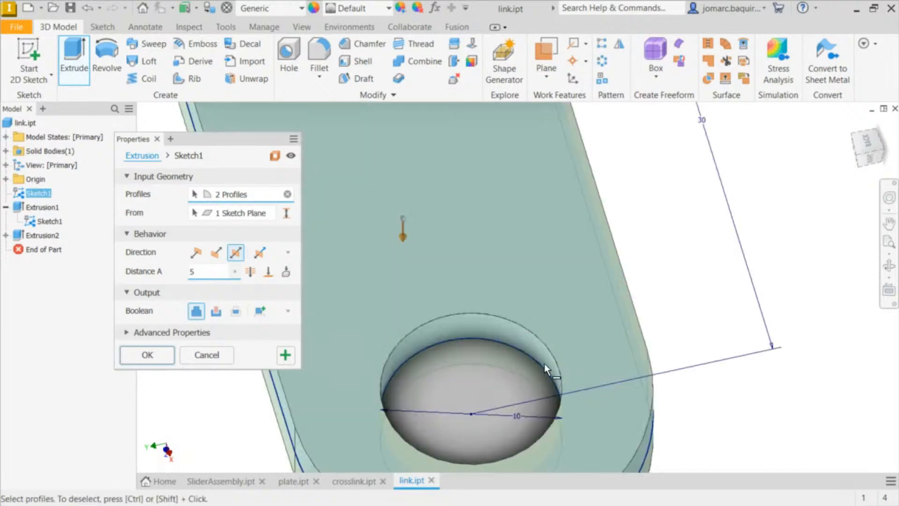
click(483, 367)
scroll(480, 288, down, 5)
shift+middle_drag(480, 288, 629, 229)
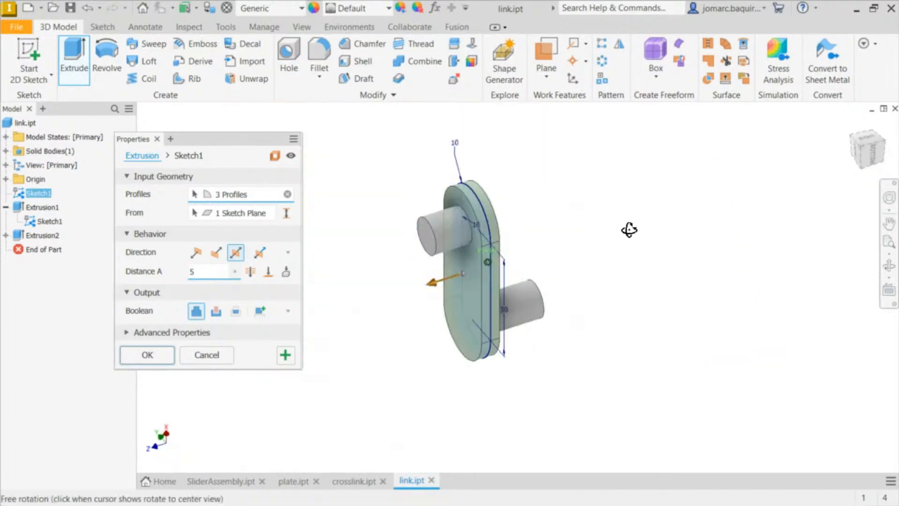
shift+drag(629, 230, 630, 202)
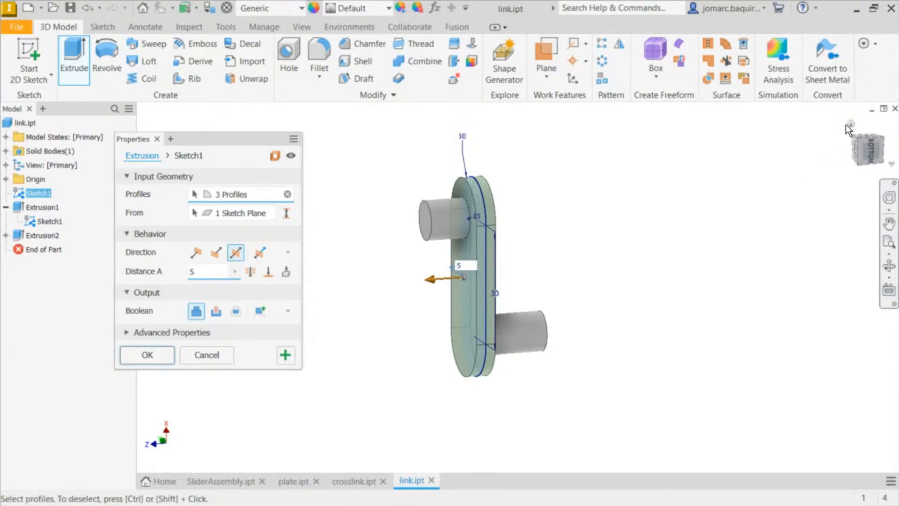
click(851, 124)
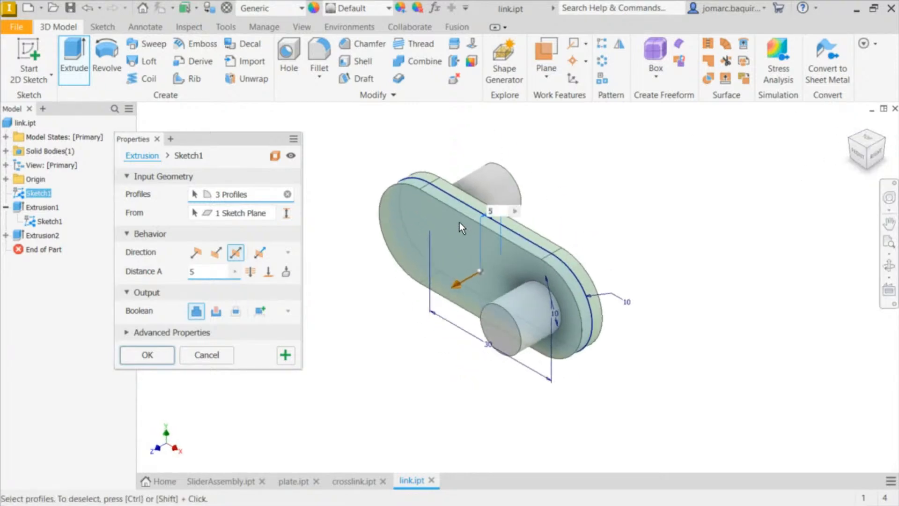
click(147, 355)
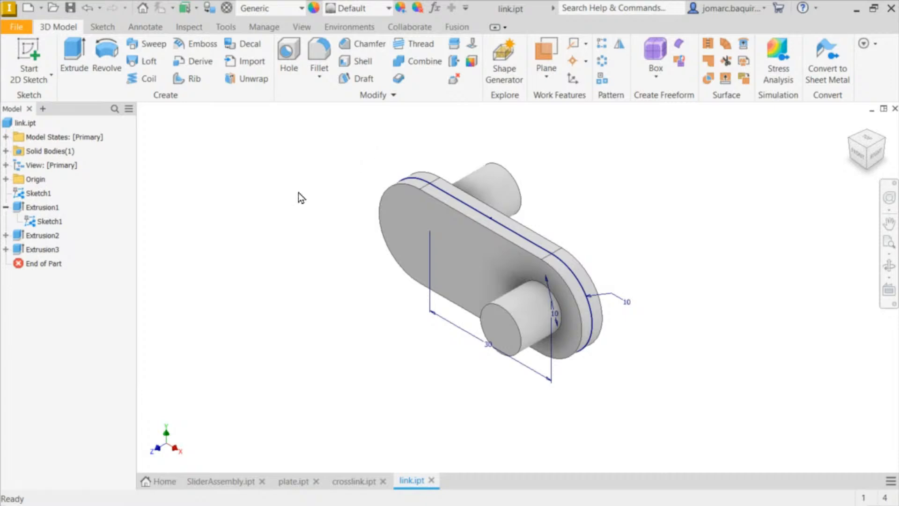
Hide the shared Sketch1 in the link part
right_click(33, 195)
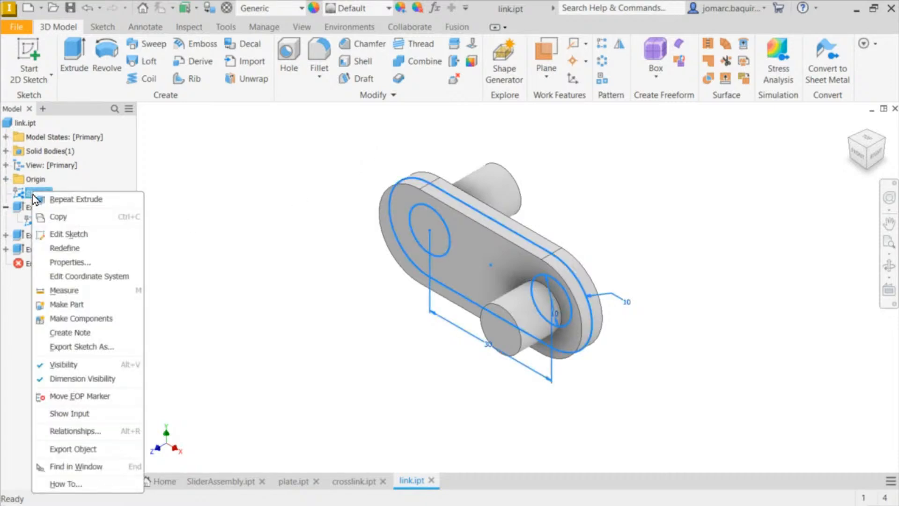
click(86, 367)
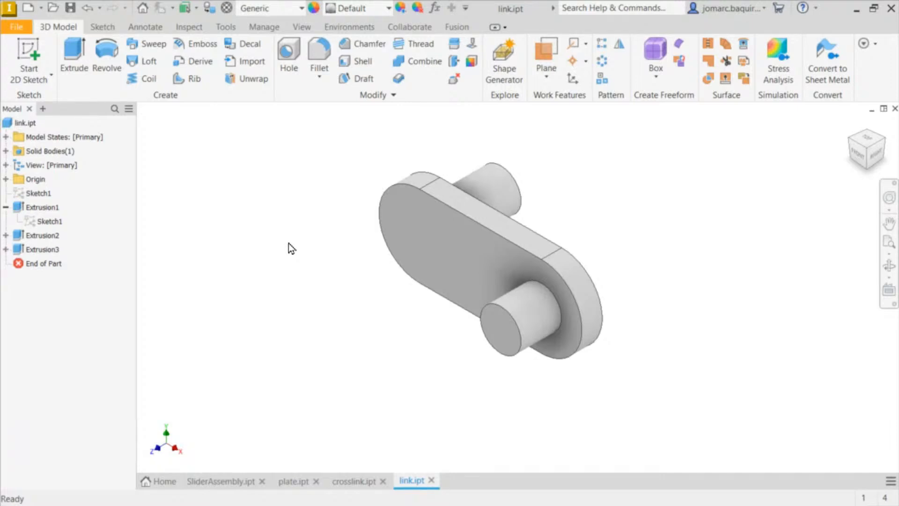
middle_drag(240, 206, 243, 218)
scroll(243, 217, down, 2)
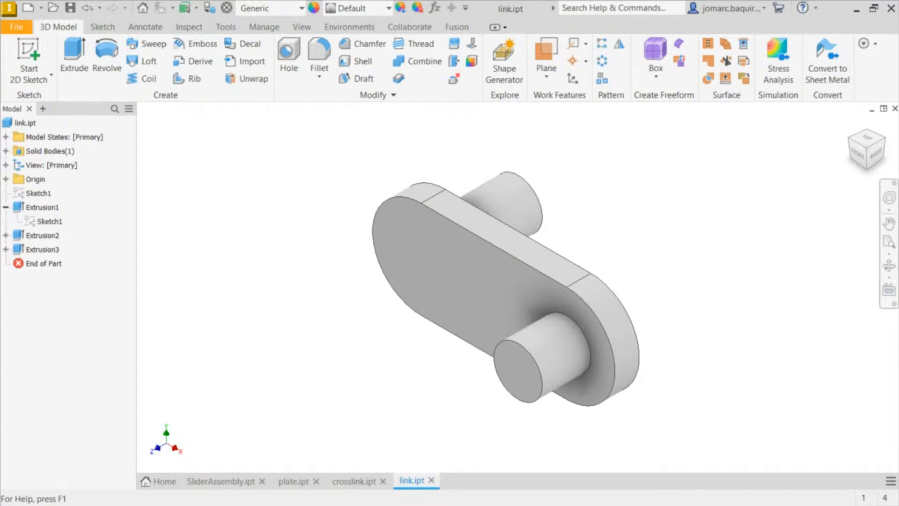
Switch to the TrainingProper folder in File Explorer and review the crosslink, plate and link part files, then return to Inventor
drag(764, 0, 496, 105)
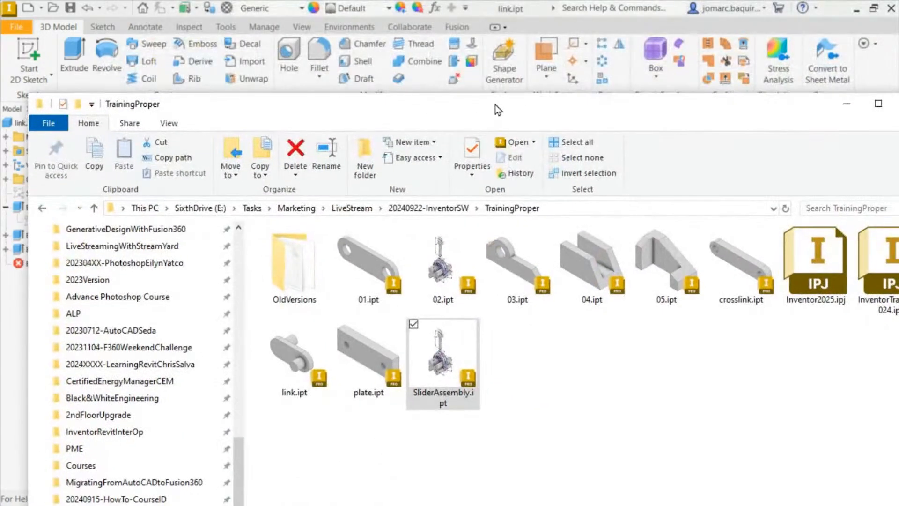
double_click(513, 102)
click(539, 395)
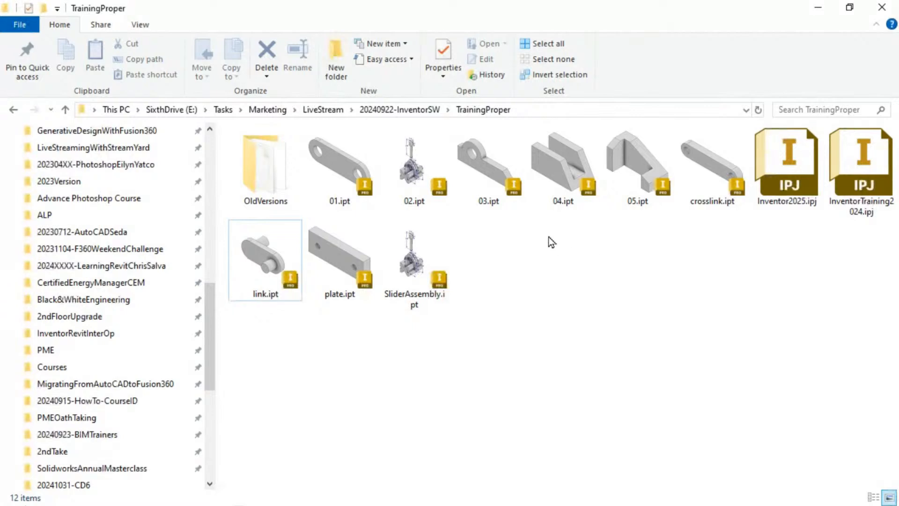
click(706, 183)
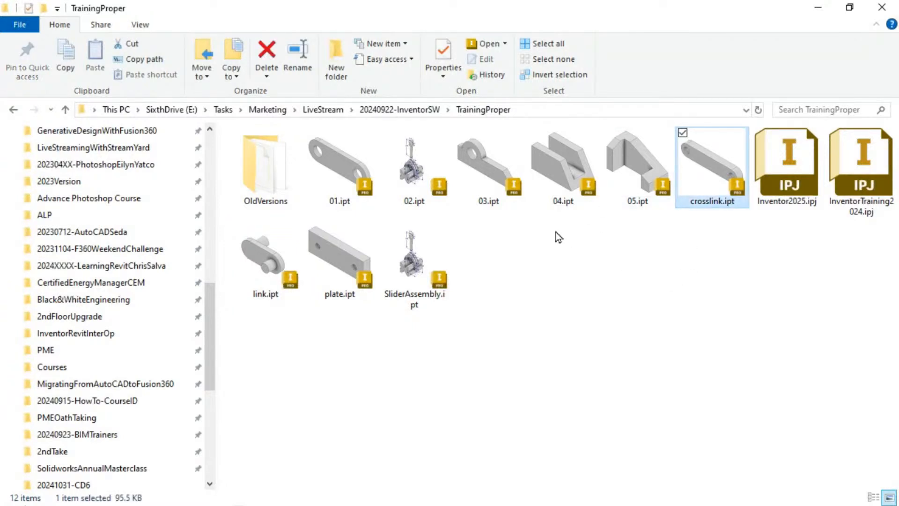
click(363, 234)
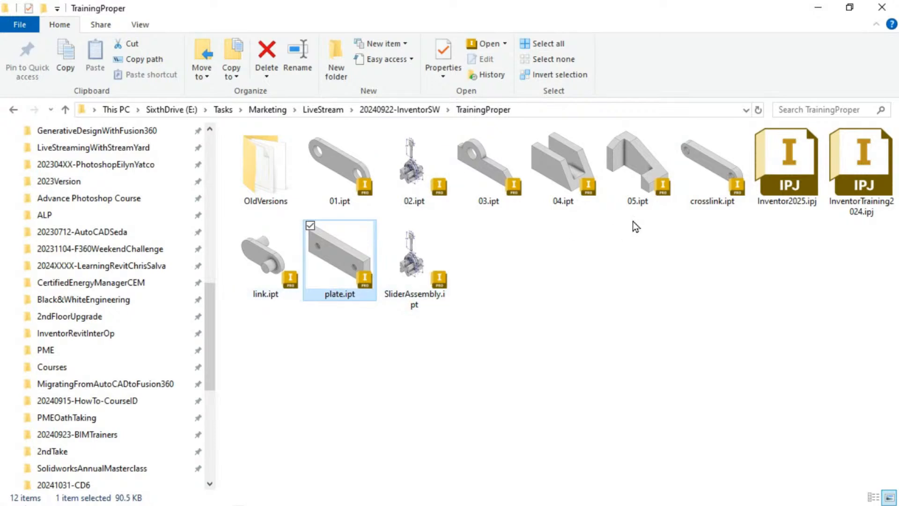
click(257, 274)
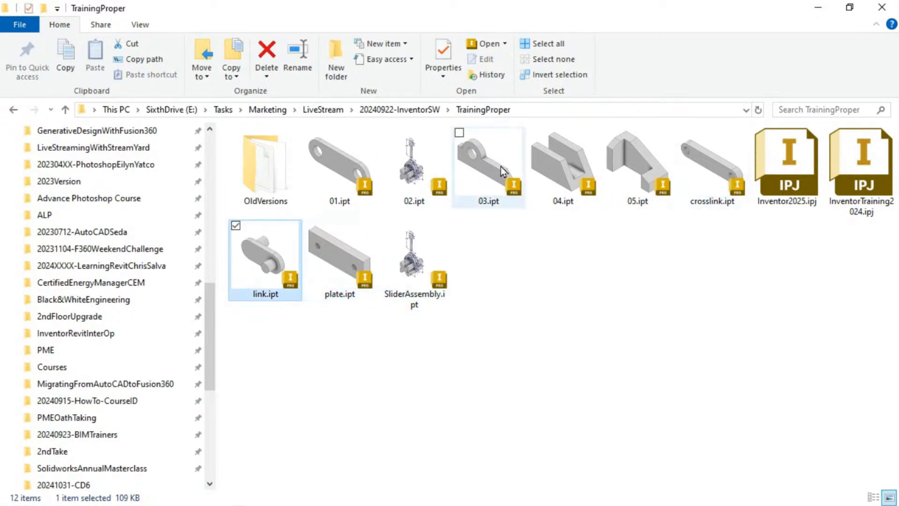
click(498, 420)
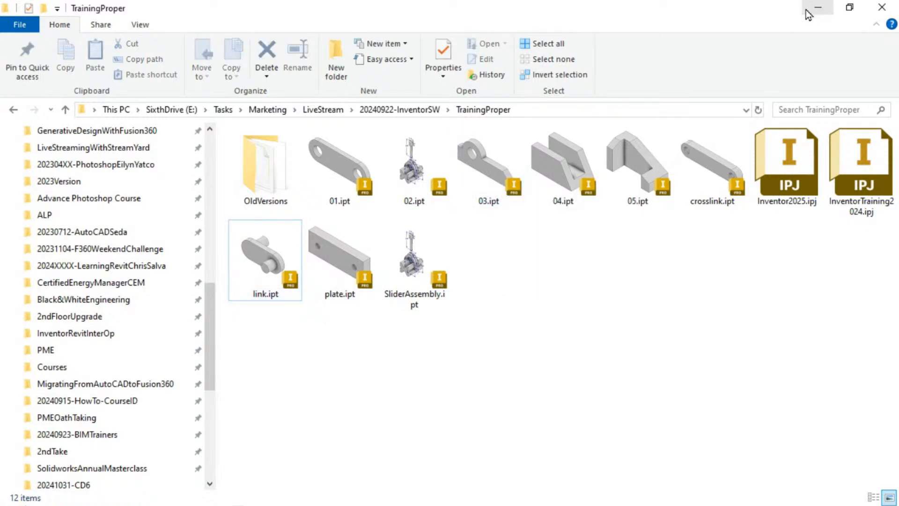
mouse_move(672, 4)
mouse_down()
mouse_move(745, 0)
mouse_move(680, 0)
mouse_up()
click(286, 201)
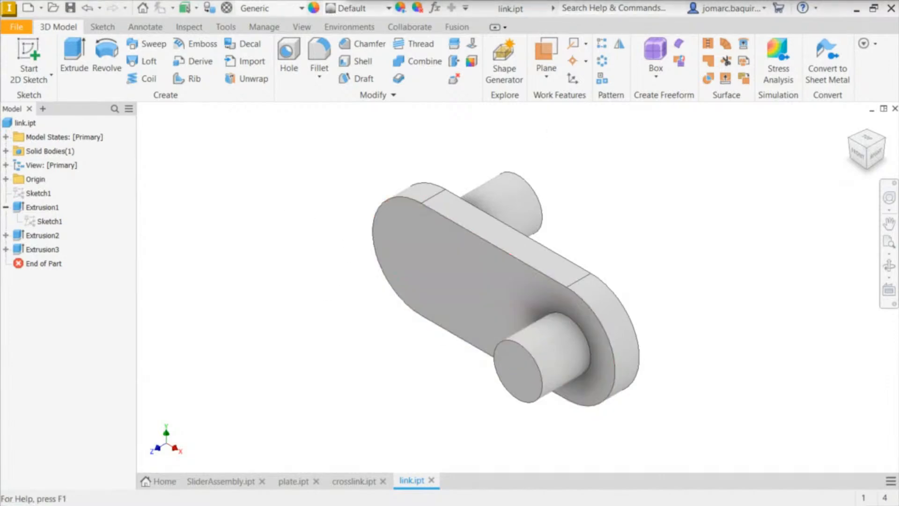
drag(881, 0, 352, 2)
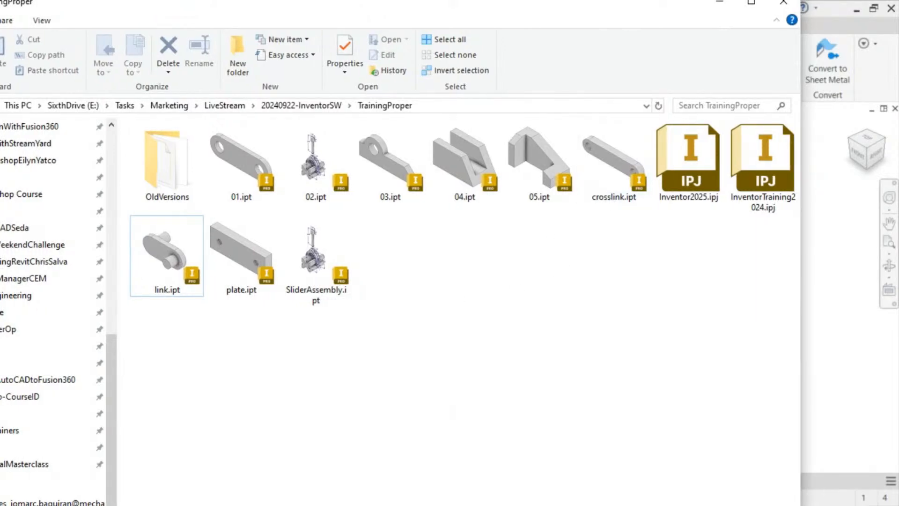
drag(356, 4, 712, 0)
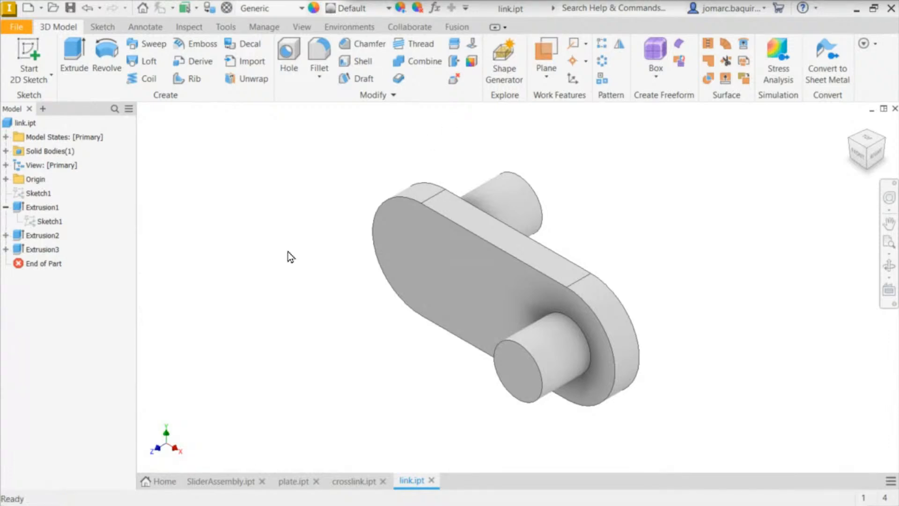
Create a new assembly from the metric Standard (mm).iam template
key(ctrl+n)
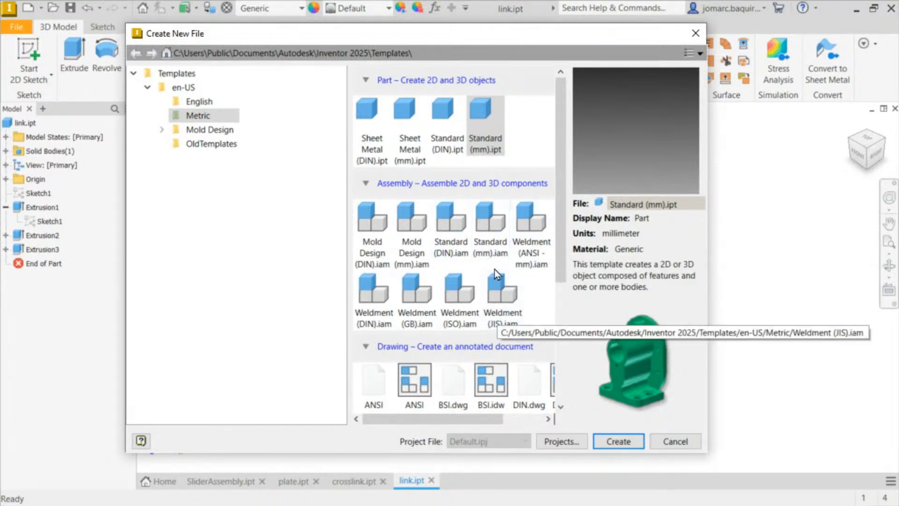
double_click(491, 230)
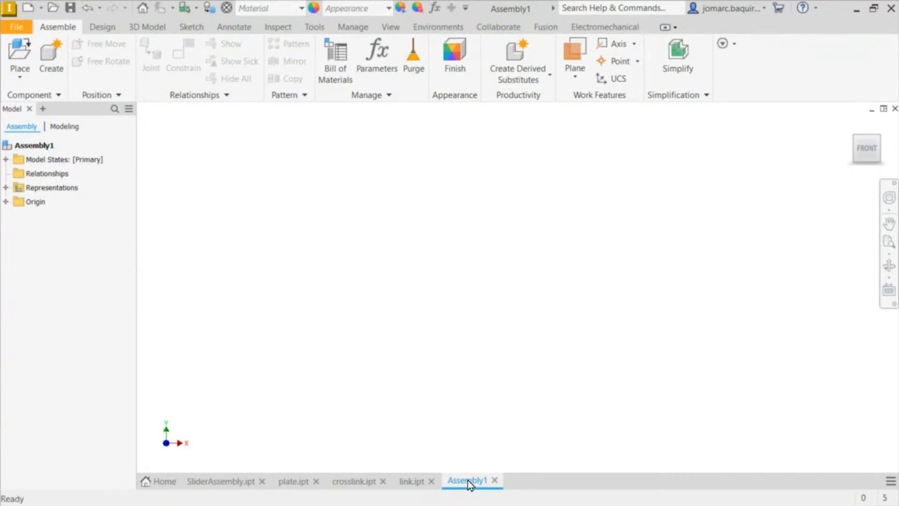
mouse_move(470, 483)
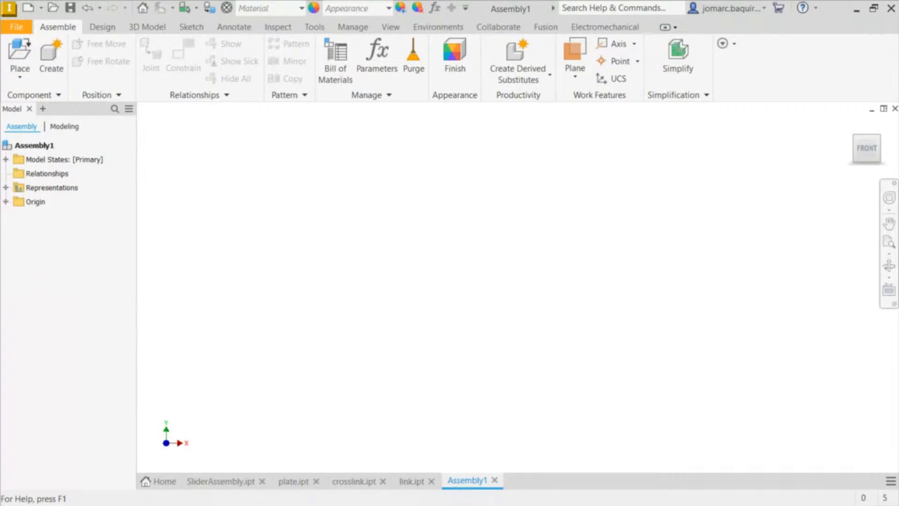
Bring the TrainingProper folder window over the empty assembly, resized and positioned so the part files and some canvas are both accessible
drag(797, 0, 469, 152)
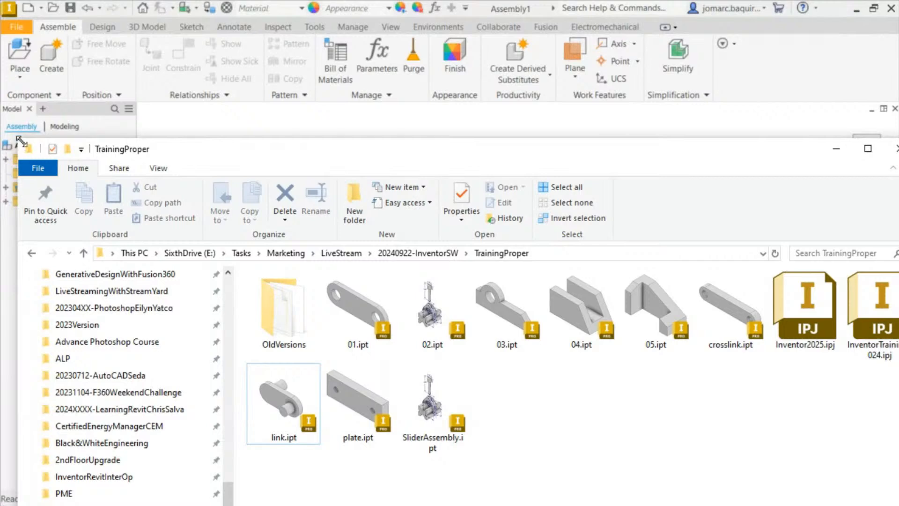
drag(21, 140, 466, 228)
drag(701, 255, 287, 133)
scroll(382, 328, down, 3)
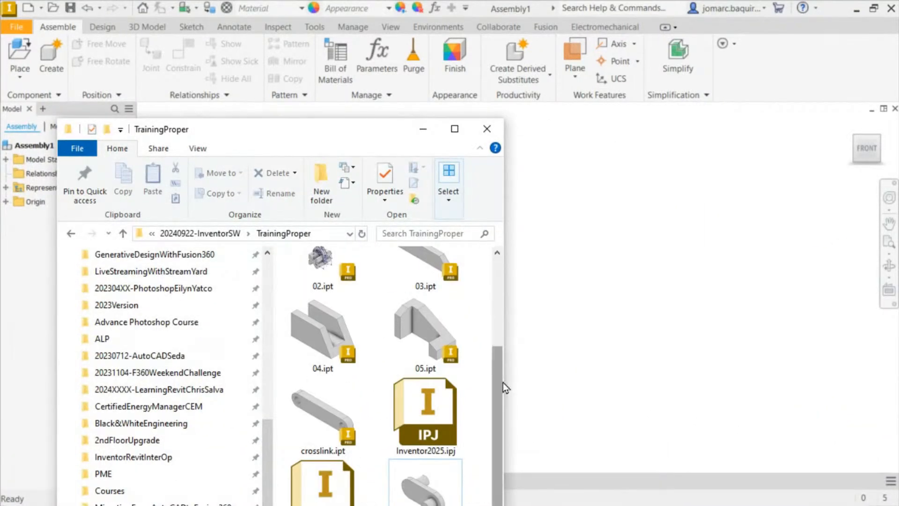
drag(497, 384, 458, 475)
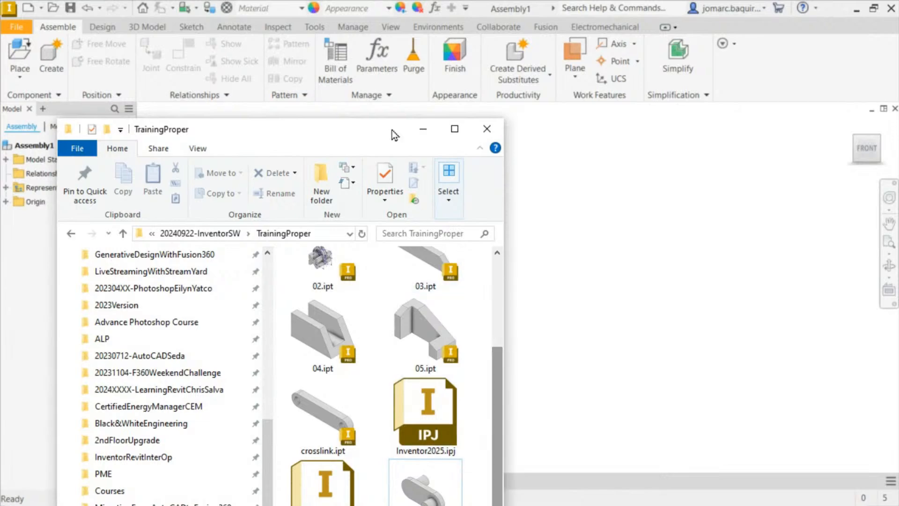
drag(506, 122, 598, 293)
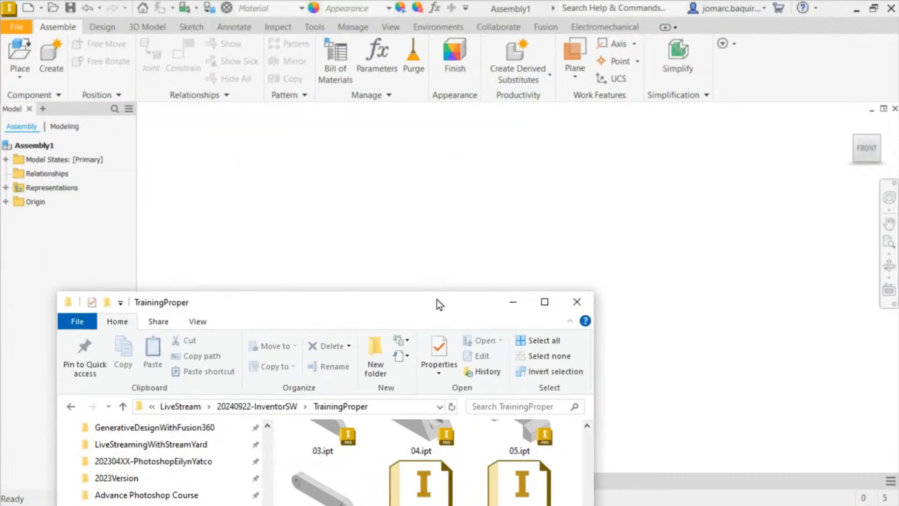
drag(438, 305, 472, 80)
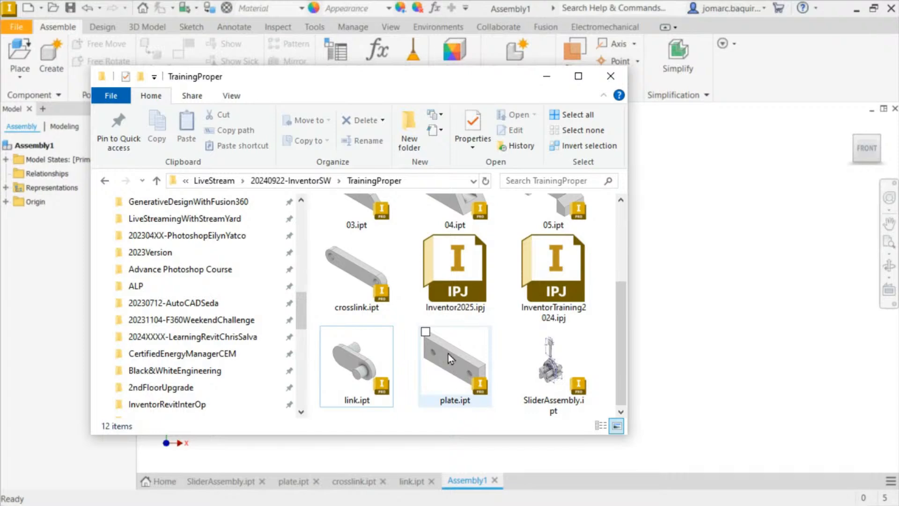
Place plate.ipt from the folder into the assembly as its first component and move the folder window out of the way
drag(449, 352, 763, 260)
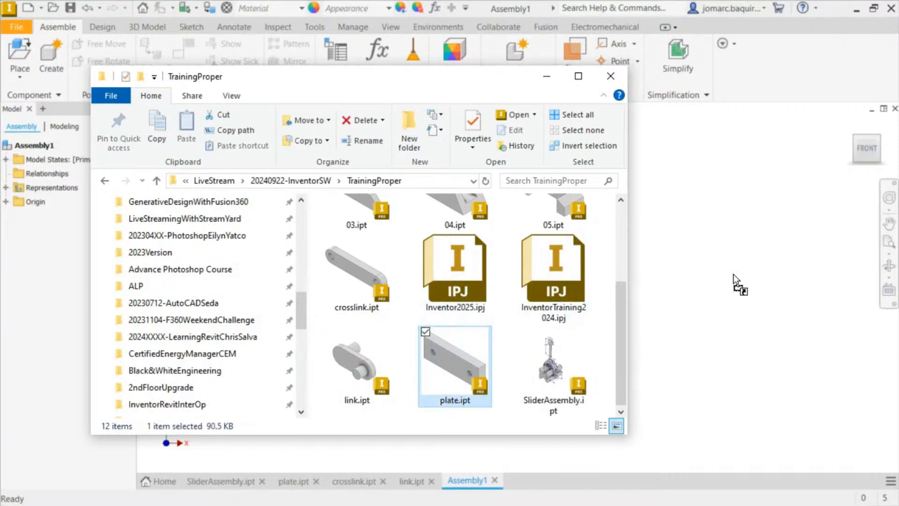
drag(666, 316, 785, 209)
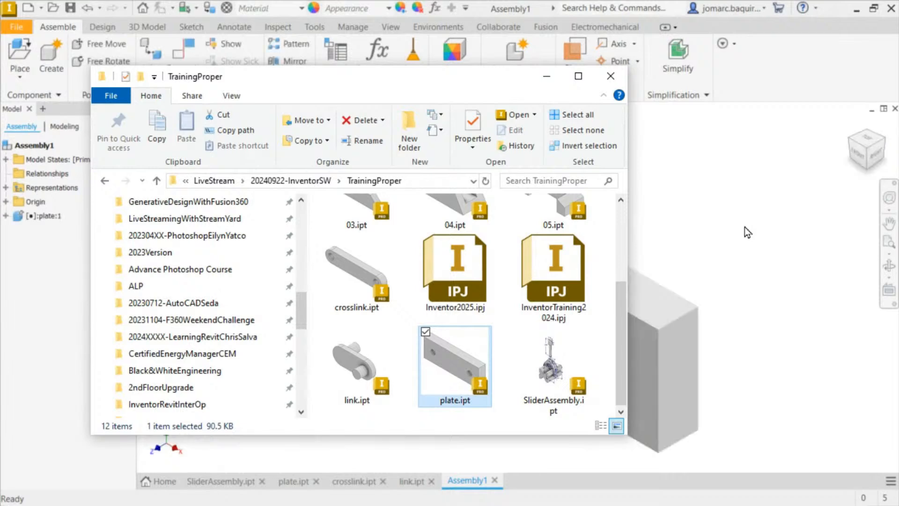
drag(486, 77, 694, 0)
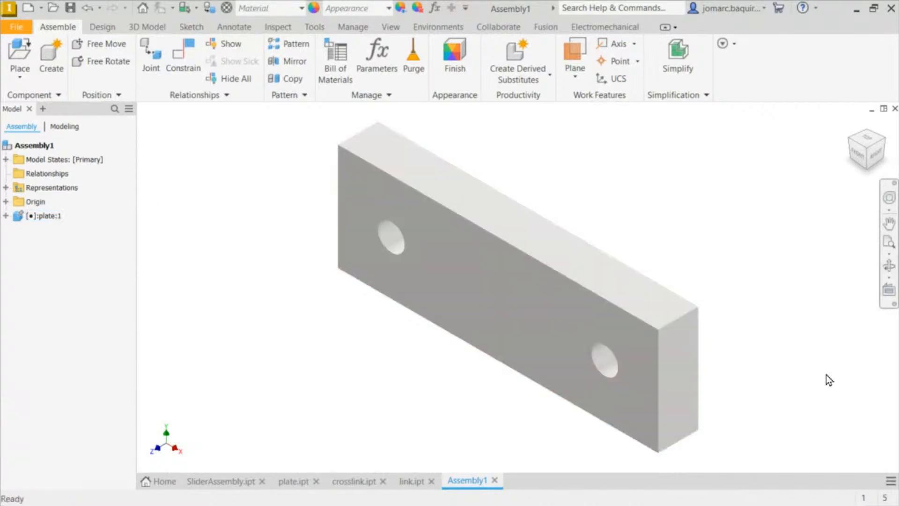
Add the Visual Styles control to the navigation bar and set the assembly's display to Shaded with edges
click(894, 305)
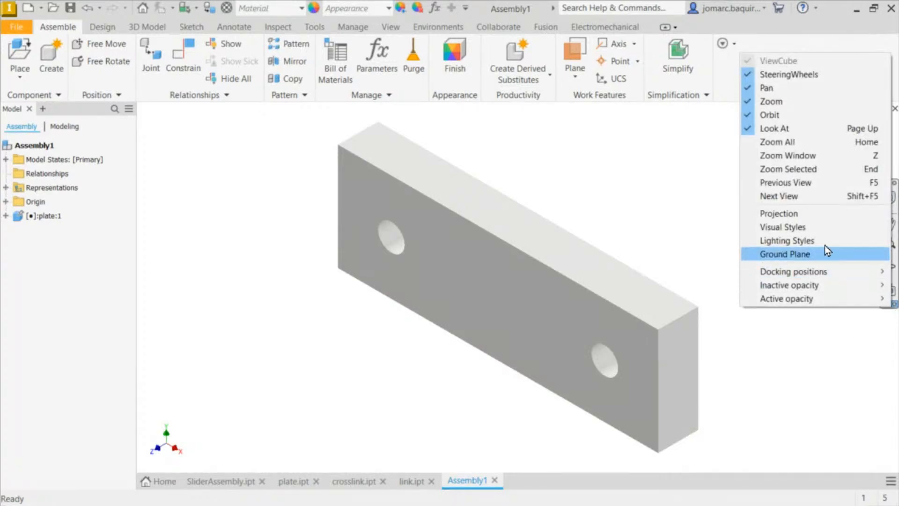
click(793, 227)
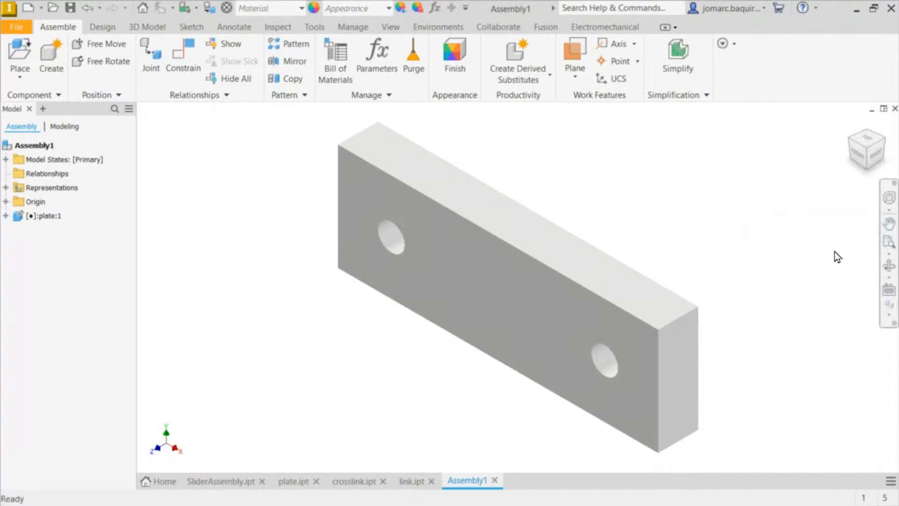
click(890, 309)
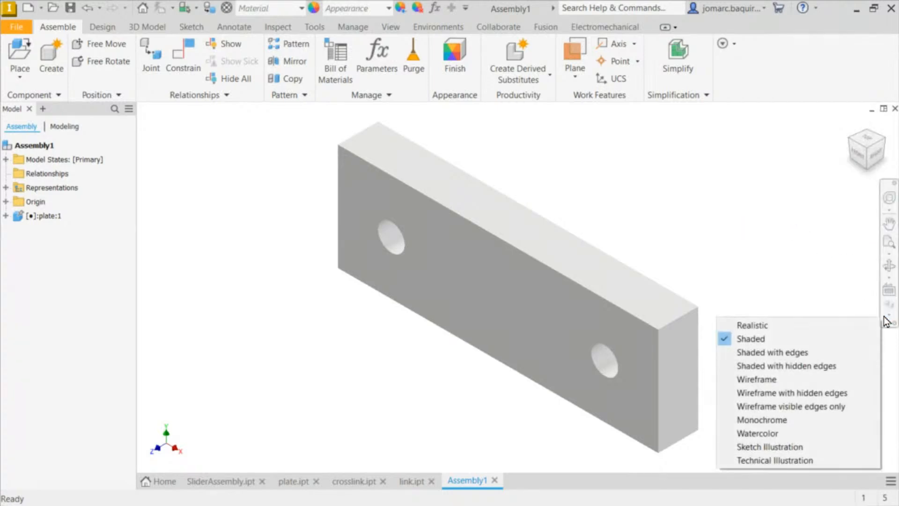
click(791, 353)
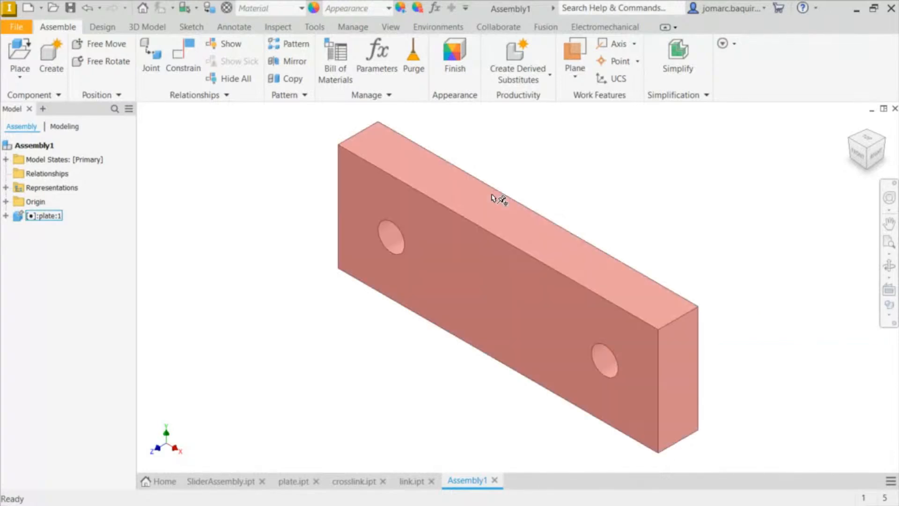
middle_drag(565, 204, 573, 203)
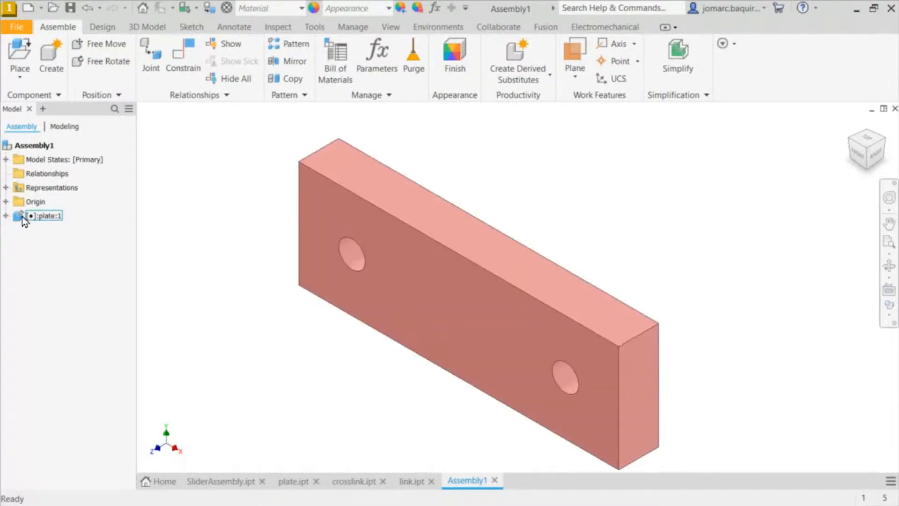
Select the plate component and try to move it in the canvas to check whether it is grounded
mouse_move(19, 218)
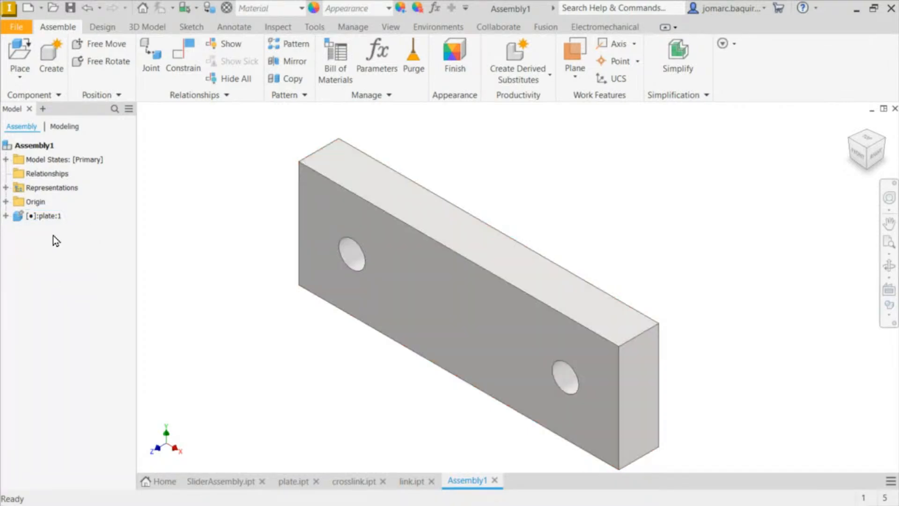
click(38, 216)
drag(565, 243, 587, 163)
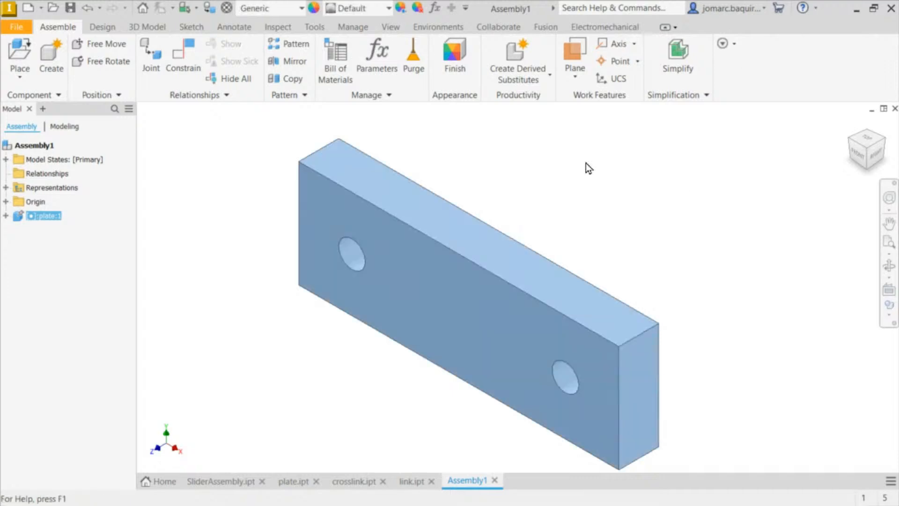
drag(473, 290, 590, 211)
drag(473, 290, 577, 197)
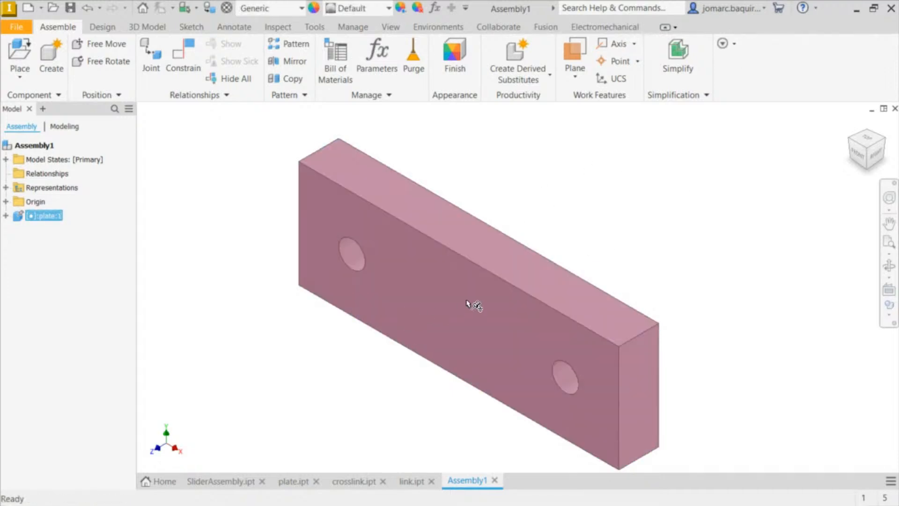
drag(473, 305, 494, 128)
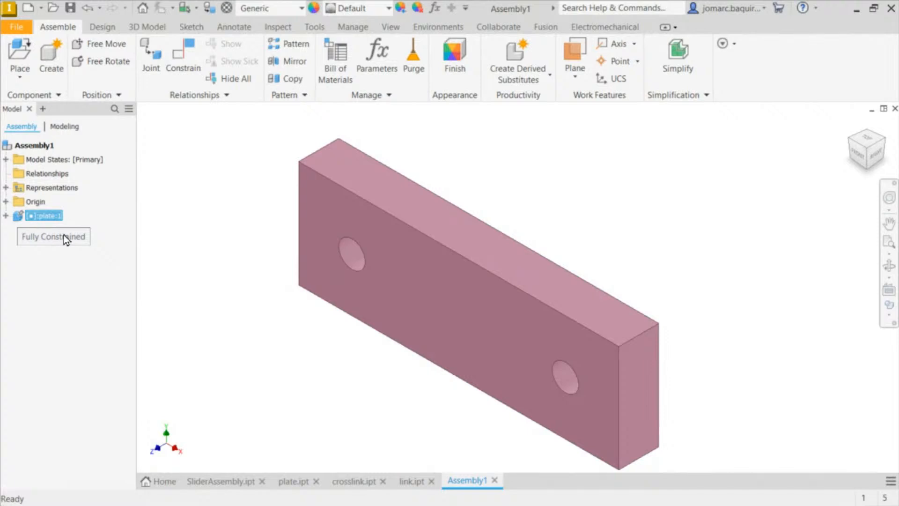
right_click(18, 220)
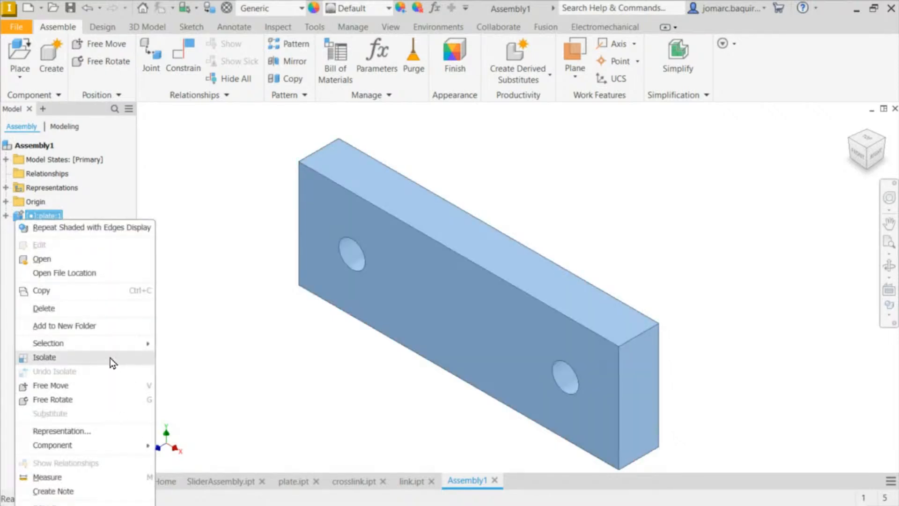
click(213, 253)
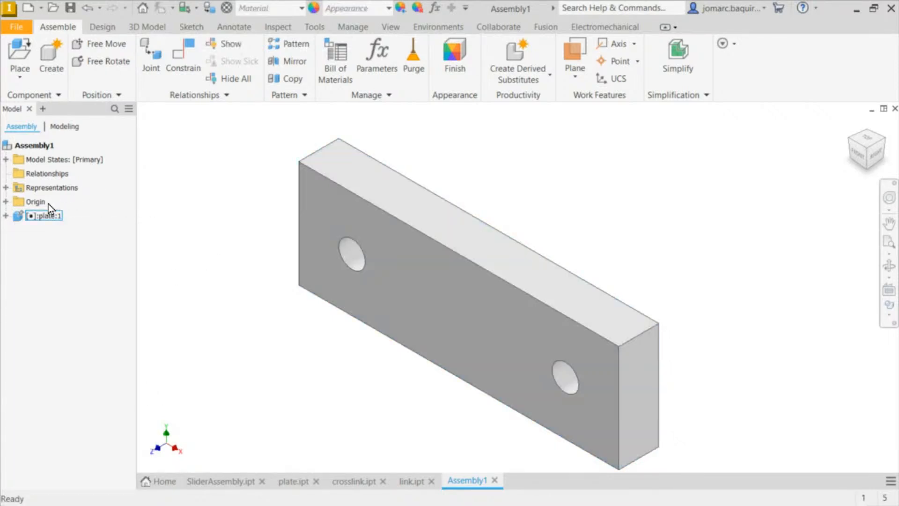
right_click(37, 214)
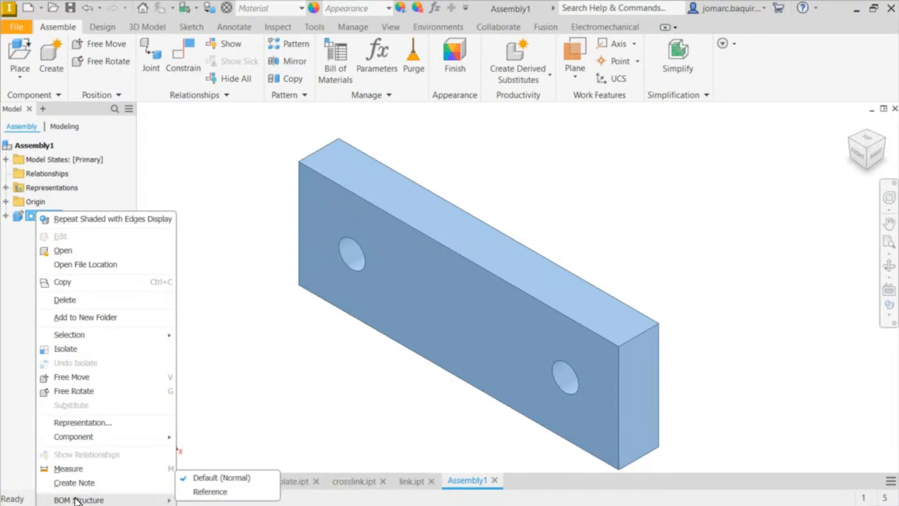
click(200, 118)
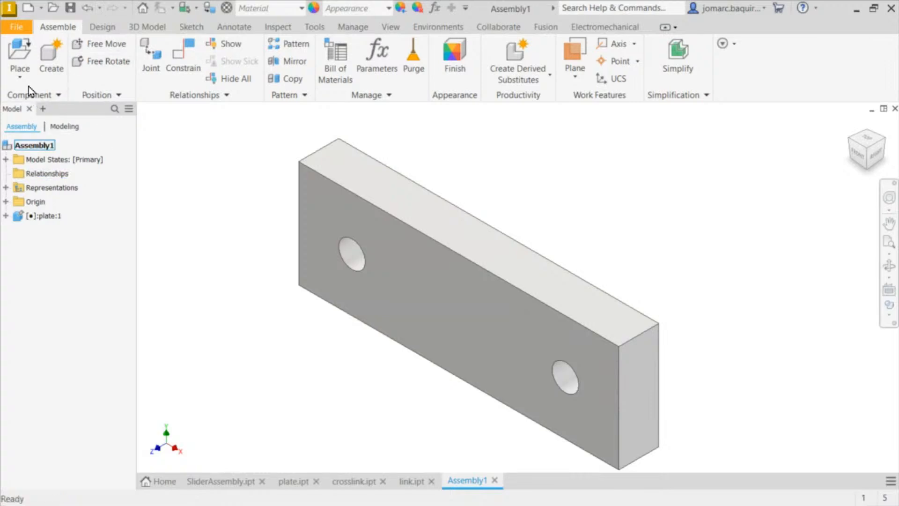
Start placing a component and load link.ipt from E:\Tasks\Marketing\LiveStream\20240922-InventorSW\TrainingProper
click(16, 76)
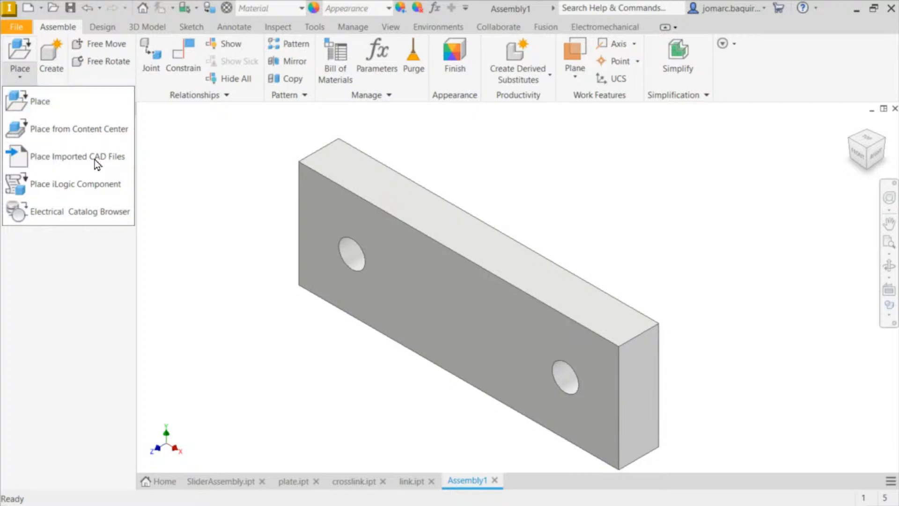
click(35, 103)
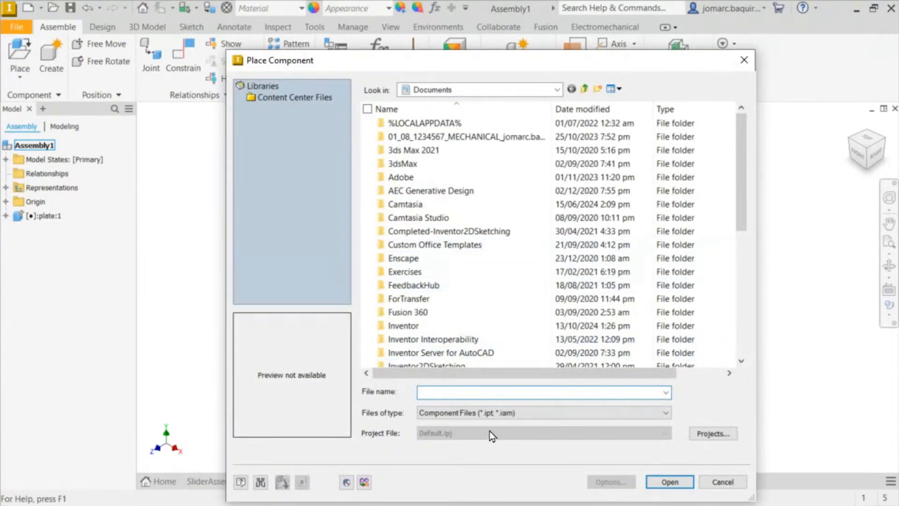
click(510, 393)
text(E:\Tasks\Marketing\LiveStream\20240922-InventorSW\TrainingProper)
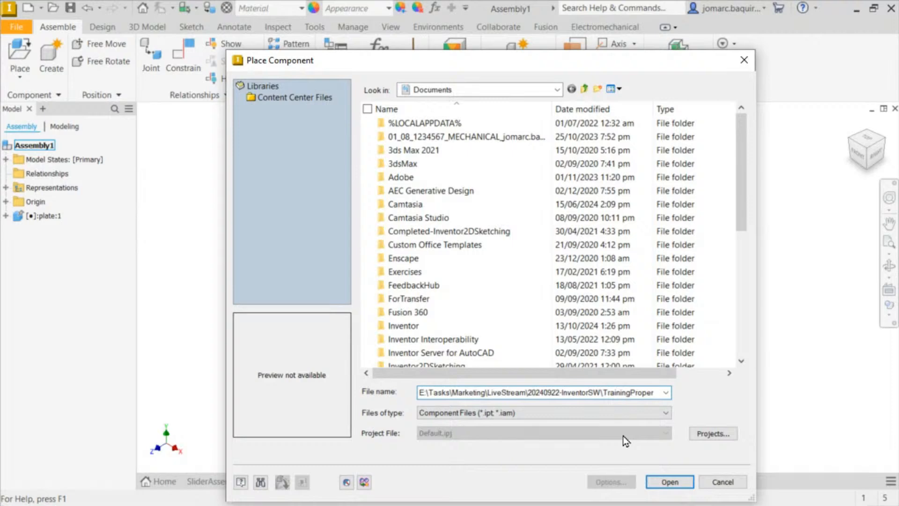
key(Return)
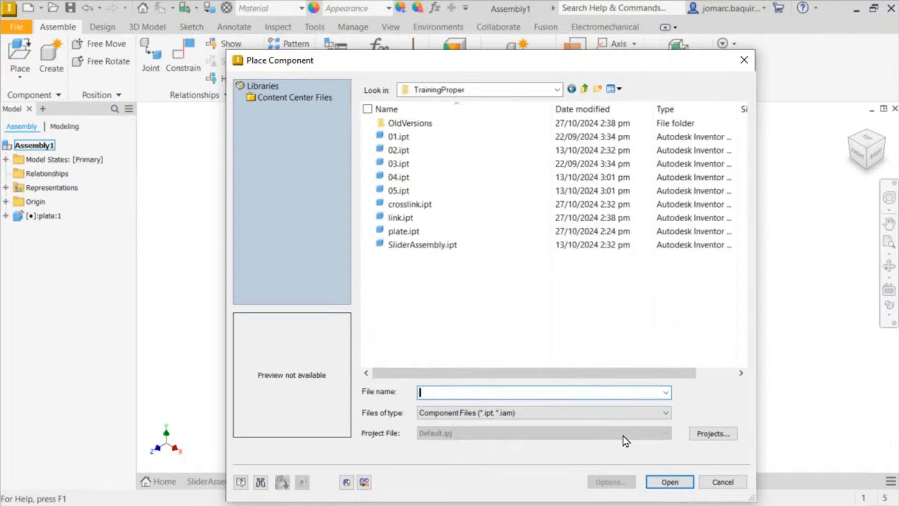
double_click(390, 220)
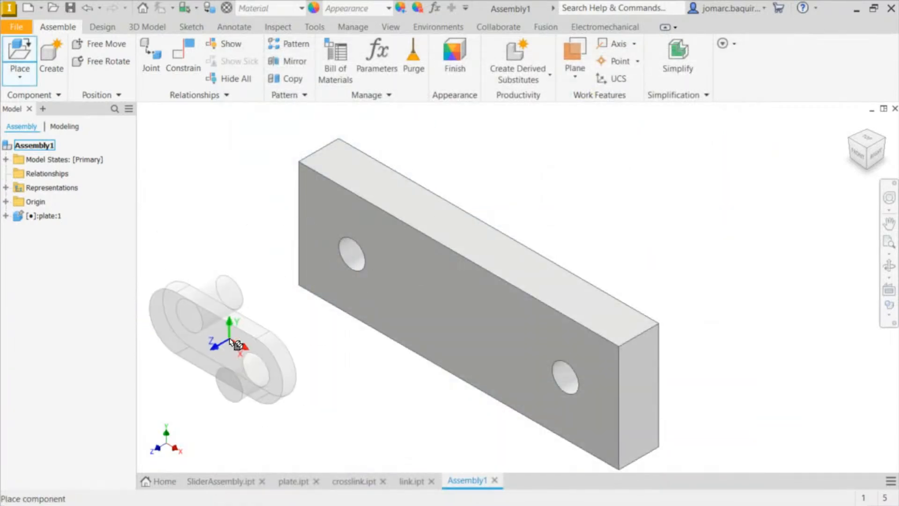
Place two instances of the link beside the plate, one above the other, and end the placement
middle_drag(233, 309, 309, 296)
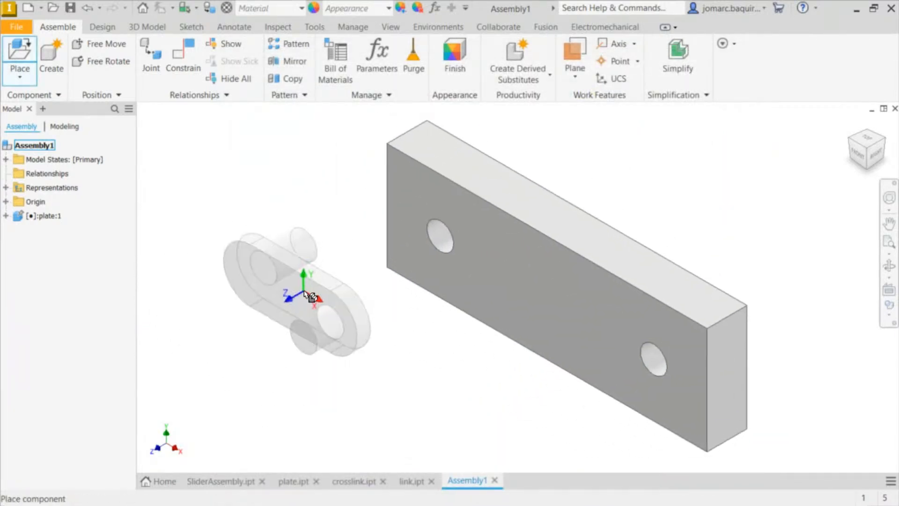
click(310, 296)
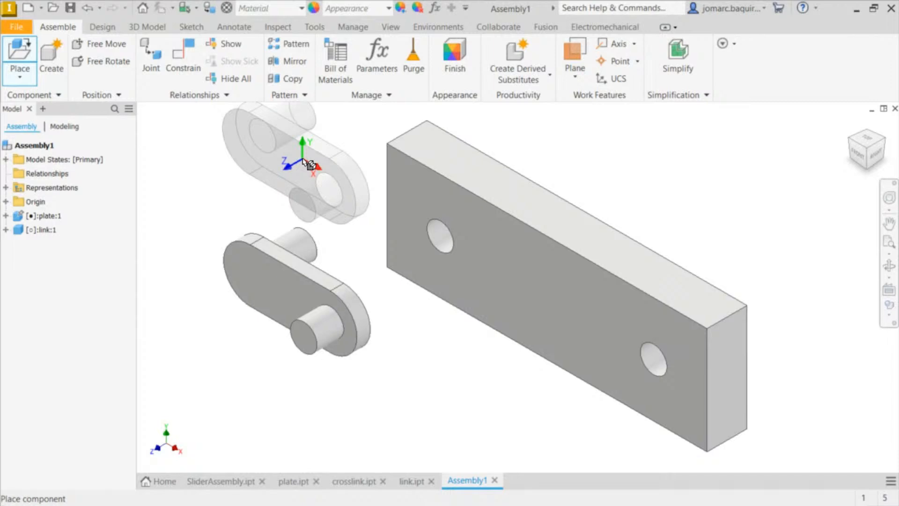
middle_drag(307, 164, 369, 245)
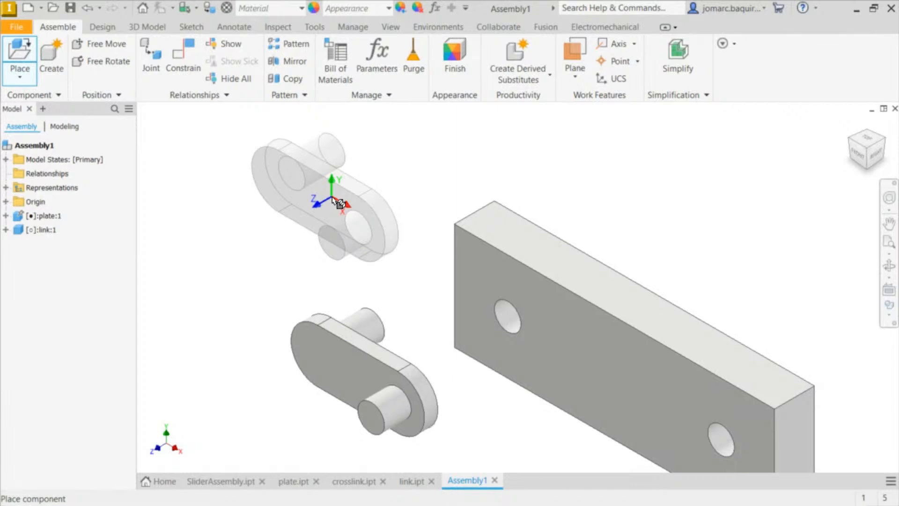
click(315, 206)
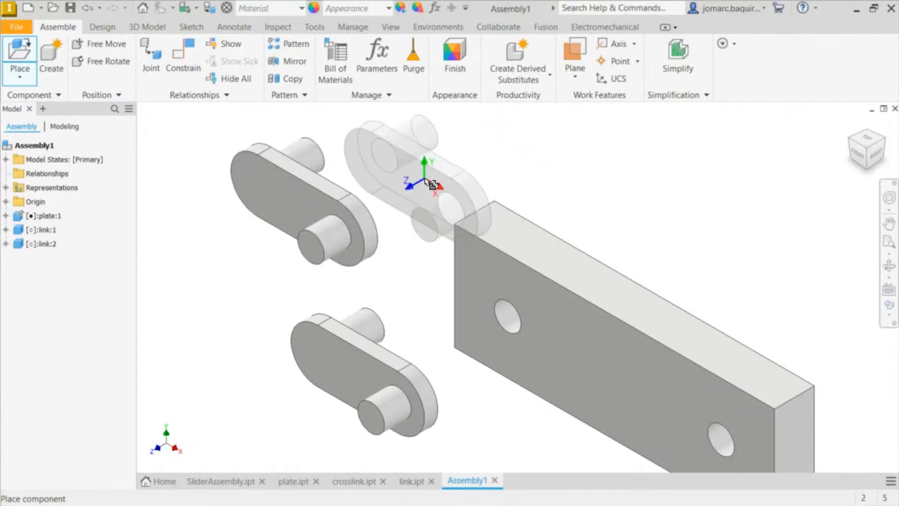
key(Escape)
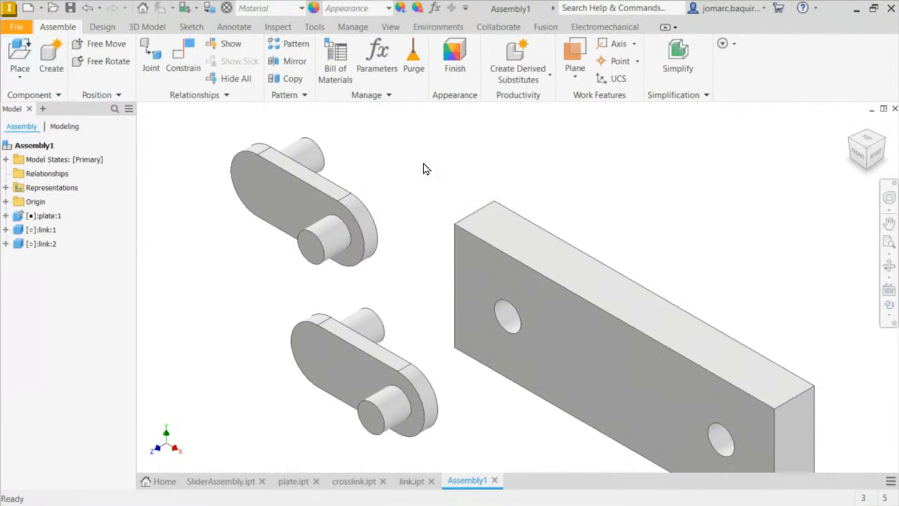
Mate the end-face centre of the upper link's rear pin to the hole centre on the plate's back face with 0 mm offset
middle_drag(424, 164, 443, 130)
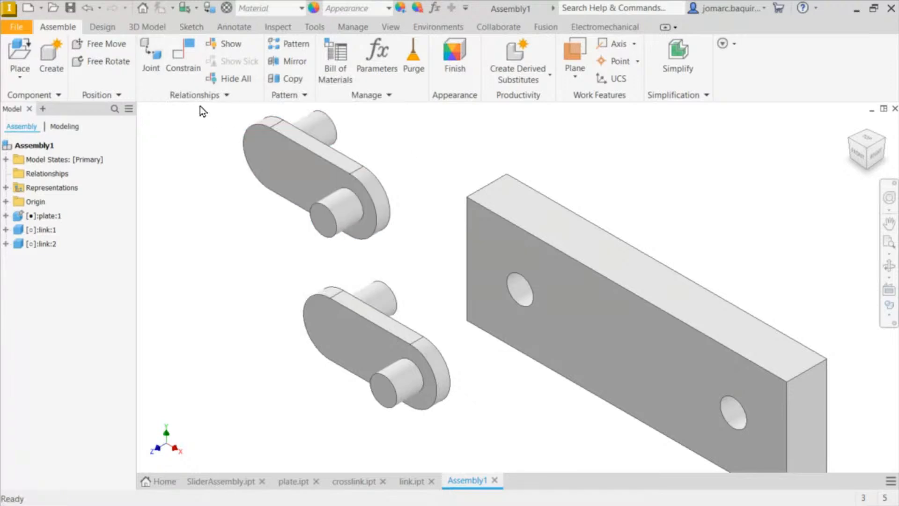
click(183, 57)
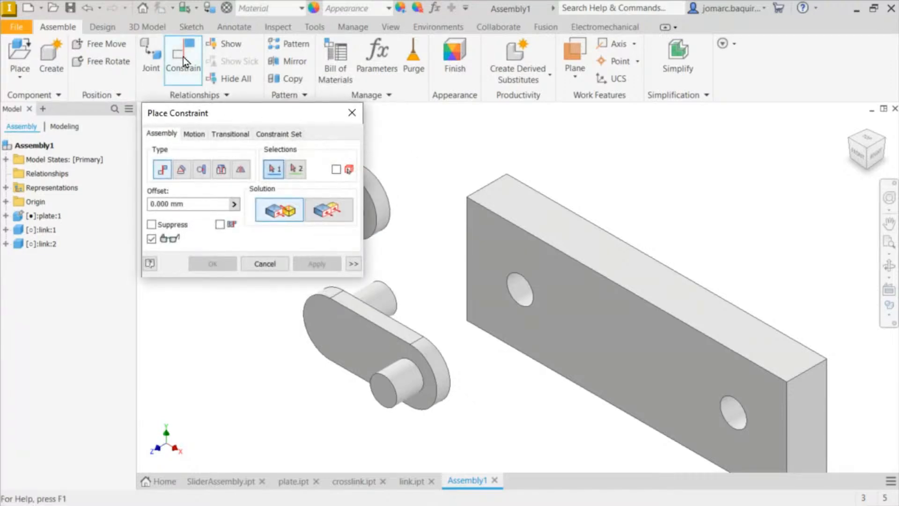
middle_drag(442, 152, 551, 156)
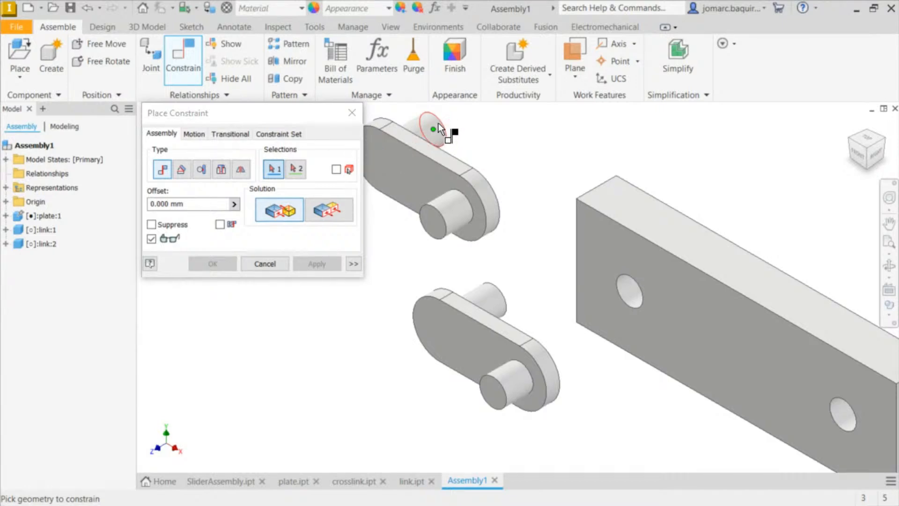
middle_drag(512, 146, 482, 185)
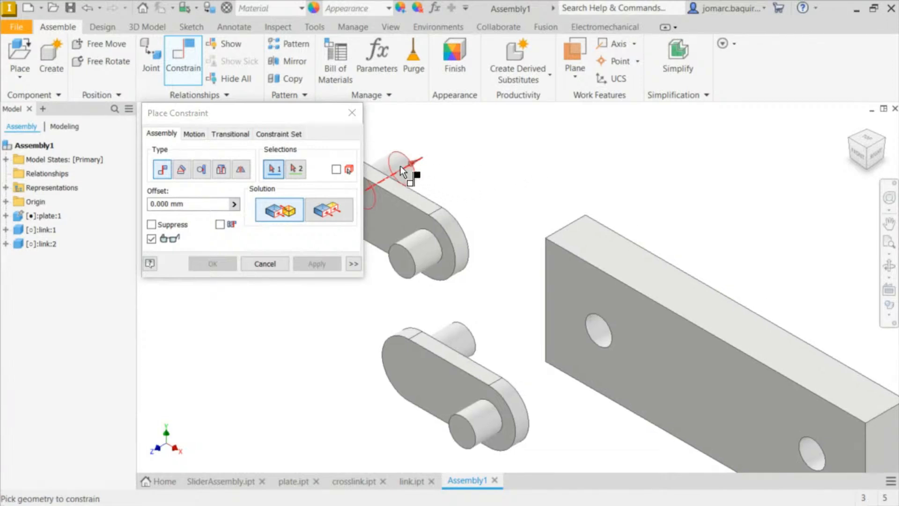
click(409, 162)
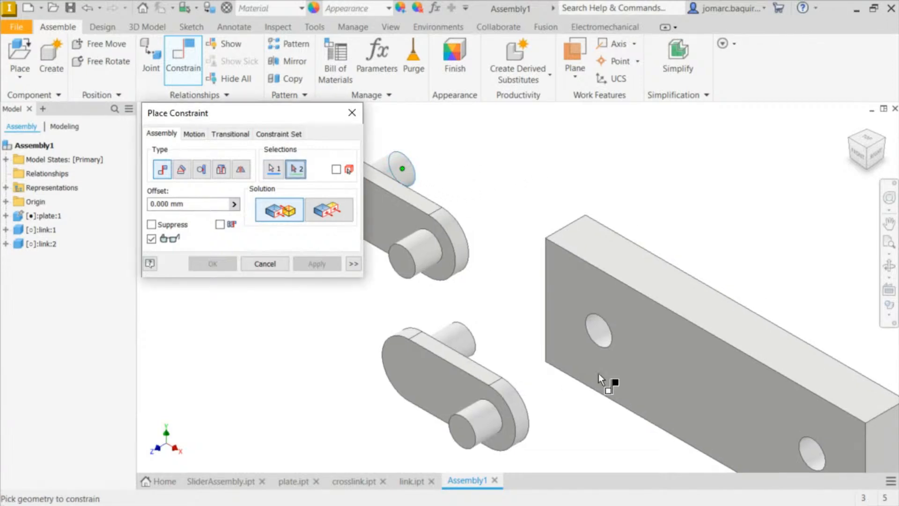
scroll(625, 240, down, 5)
shift+middle_drag(624, 249, 462, 286)
scroll(698, 354, up, 3)
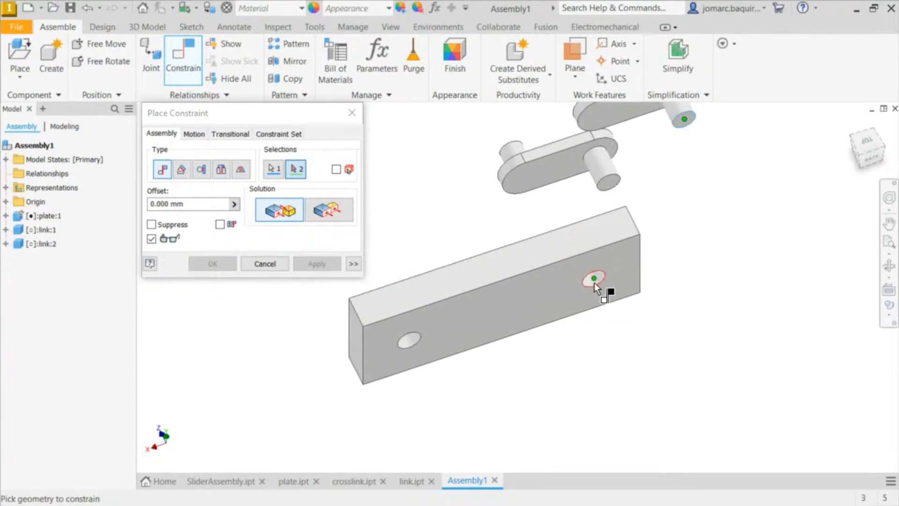
click(594, 282)
shift+middle_drag(625, 257, 671, 303)
click(849, 125)
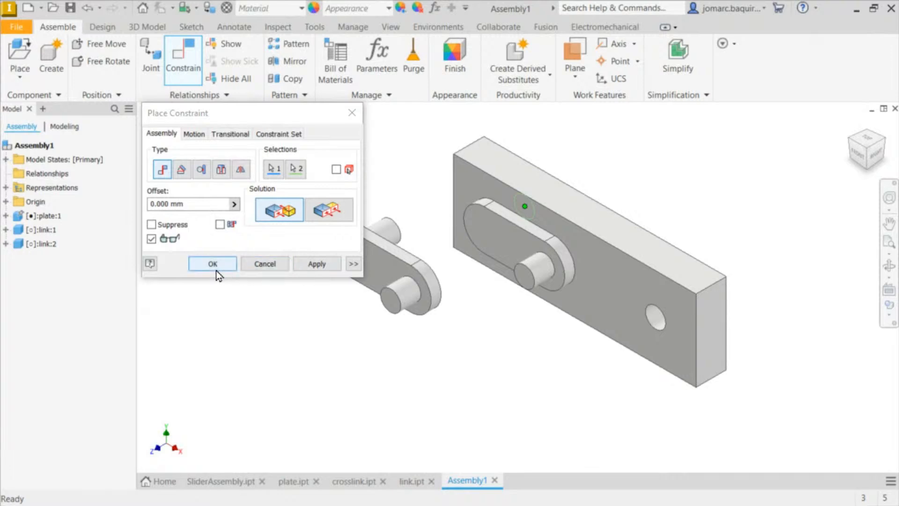
click(261, 262)
Swing the mated link about the plate's hole, and open its mate constraint for editing without changing it
drag(533, 271, 499, 202)
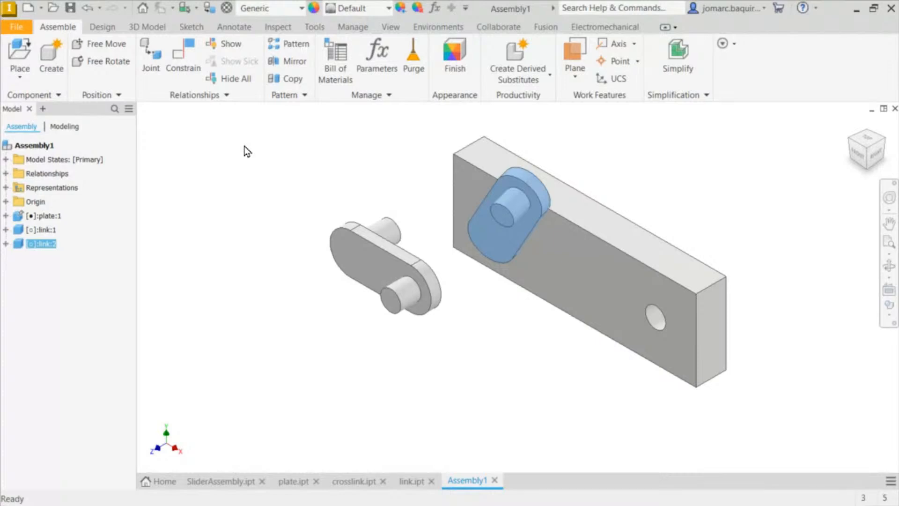
click(6, 173)
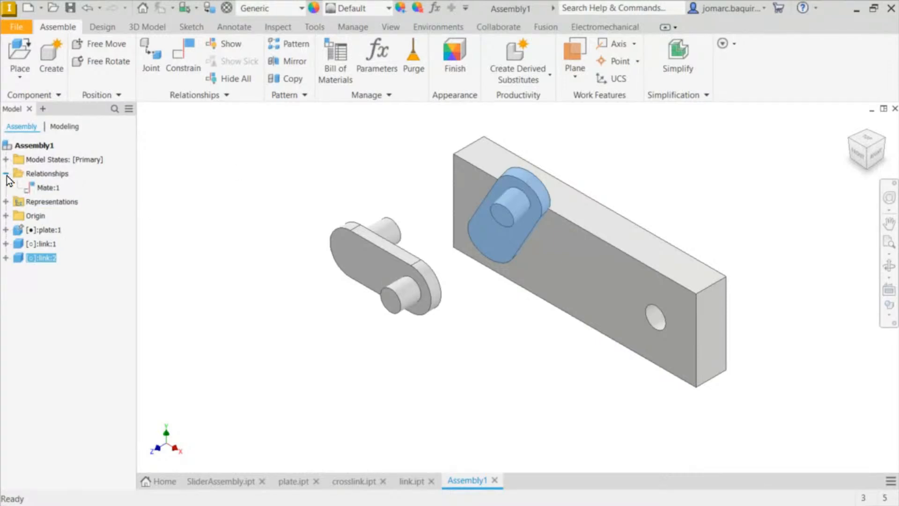
right_click(49, 190)
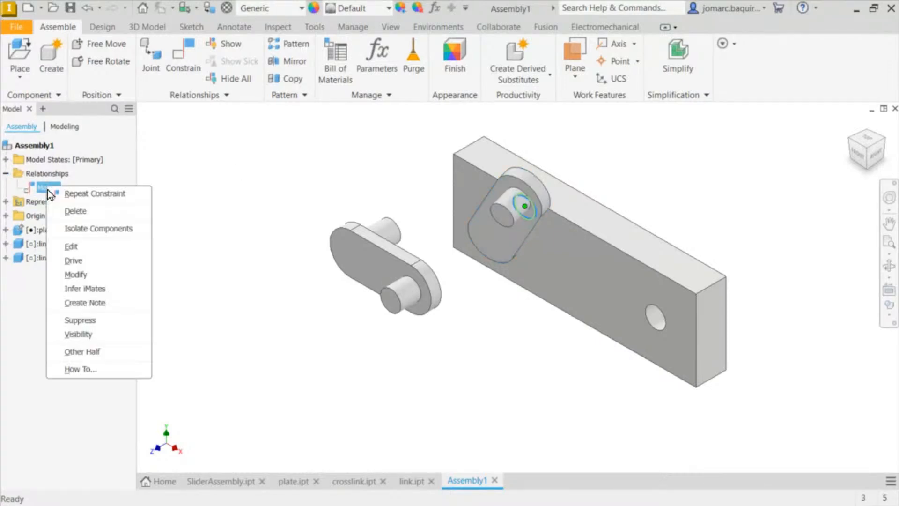
click(90, 246)
click(285, 266)
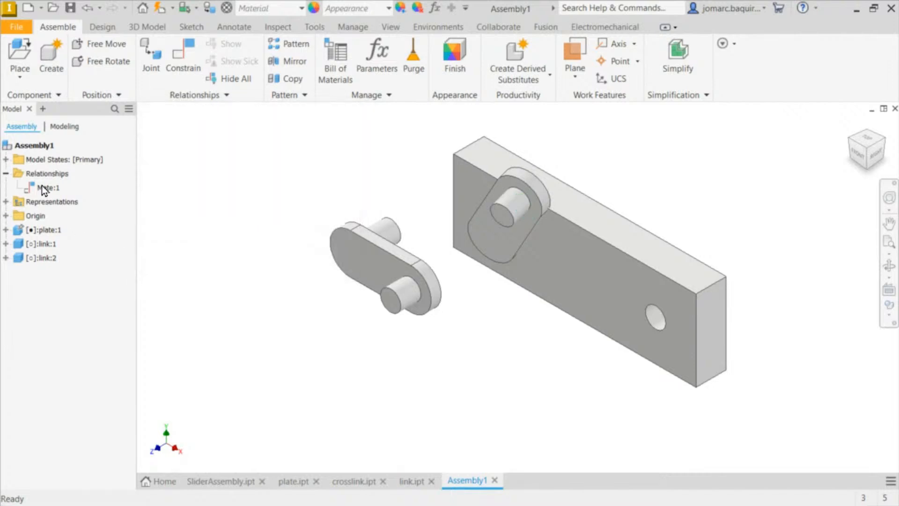
Delete the mate constraint and move the released link away from the plate
click(46, 187)
key(Delete)
drag(487, 217, 274, 168)
Start a mate constraint between the end of the upper link's rear pin and the plate's left hole on the back face
shift+middle_drag(274, 168, 188, 274)
middle_drag(419, 206, 364, 349)
shift+middle_drag(359, 286, 372, 208)
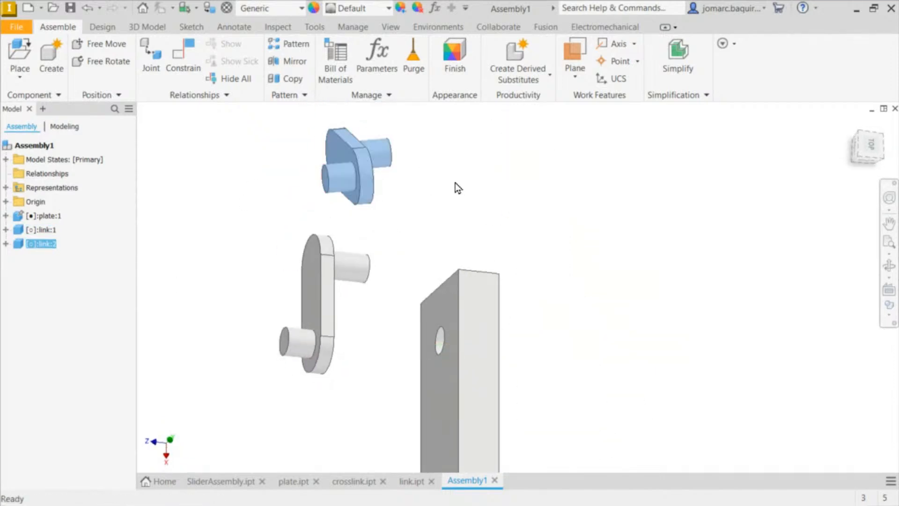
key(c)
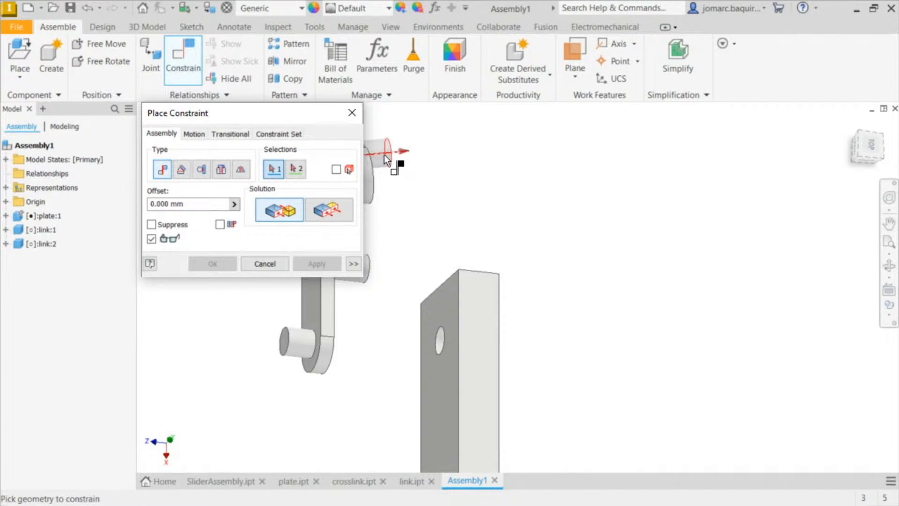
mouse_move(384, 155)
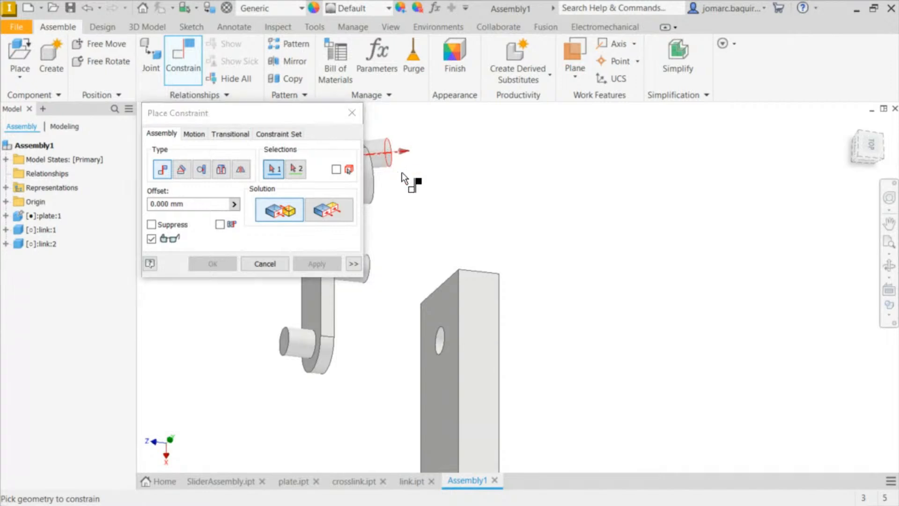
click(386, 150)
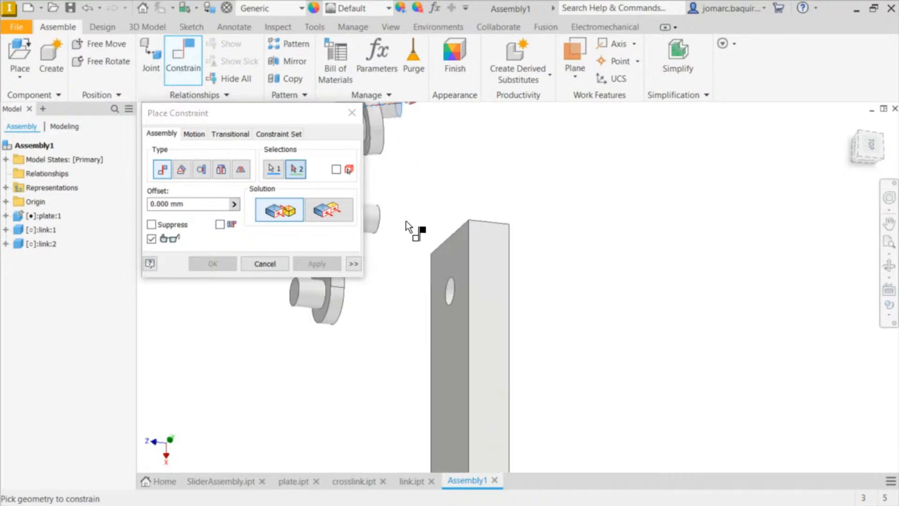
shift+middle_drag(462, 319, 476, 232)
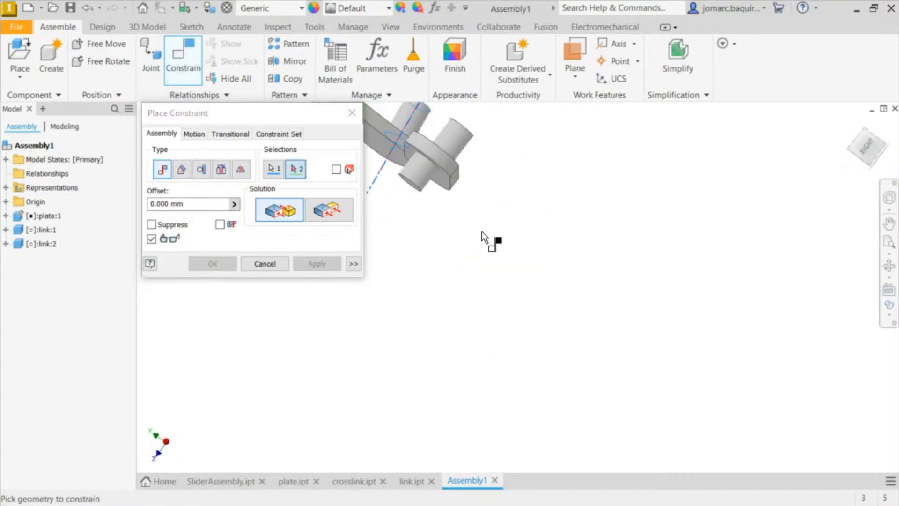
key(F6)
shift+middle_drag(540, 292, 450, 307)
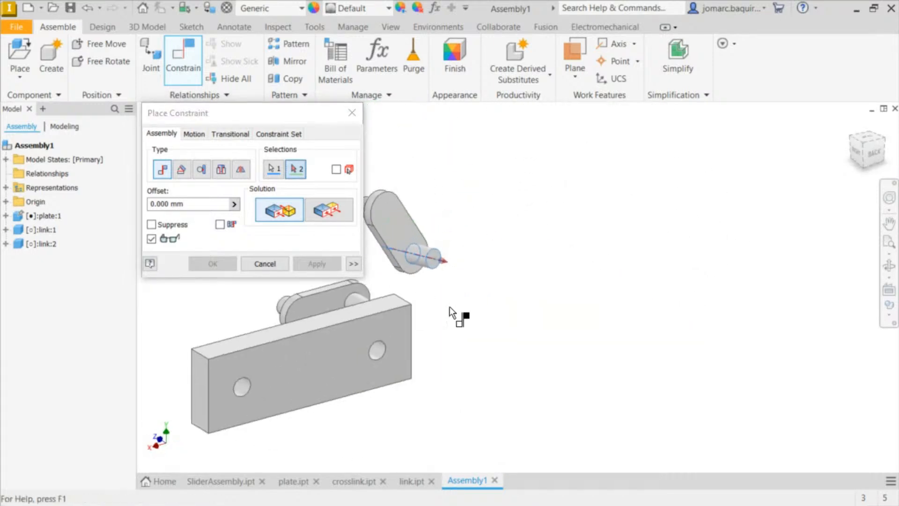
click(376, 352)
shift+middle_drag(468, 281, 524, 284)
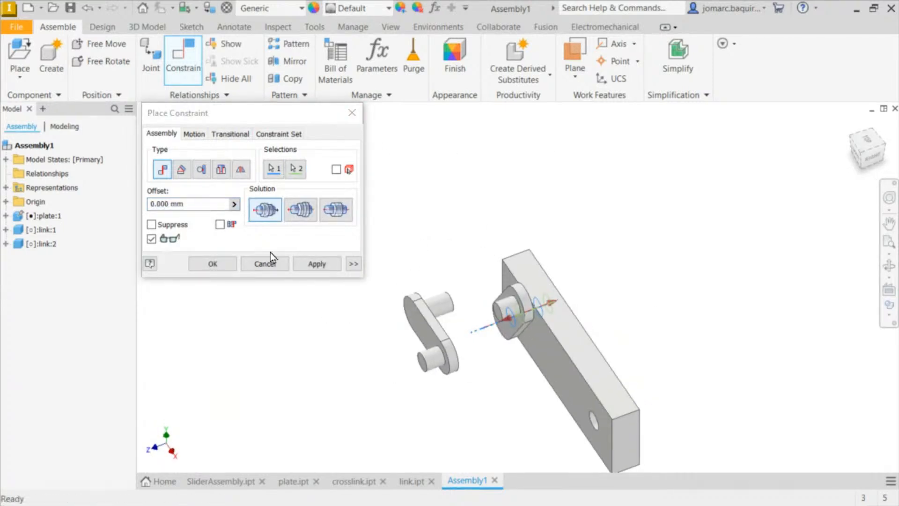
Compare the opposed and aligned solutions of the mate between the link pin and the plate hole, ending on opposed
click(302, 216)
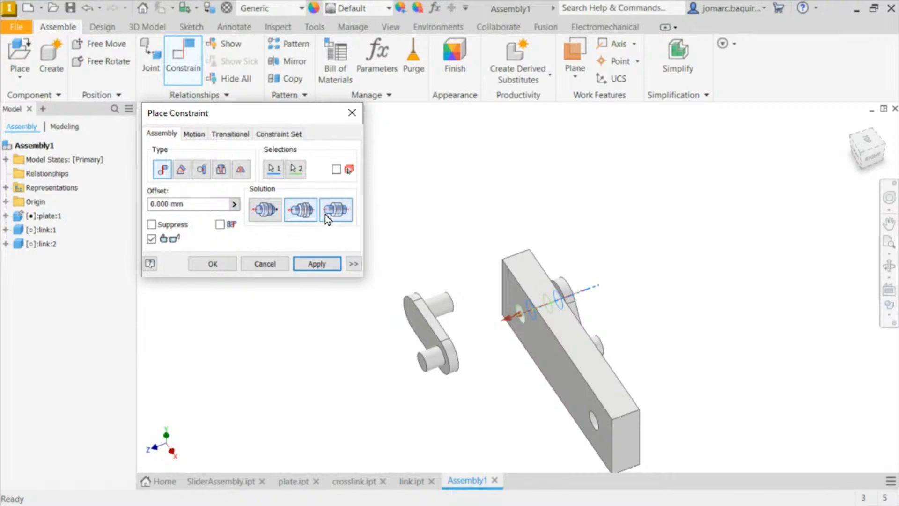
click(268, 215)
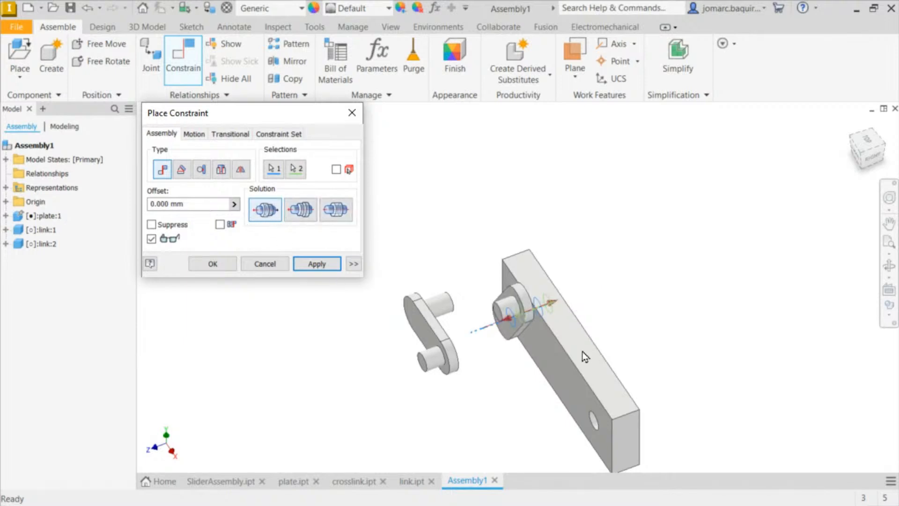
shift+middle_drag(583, 356, 550, 345)
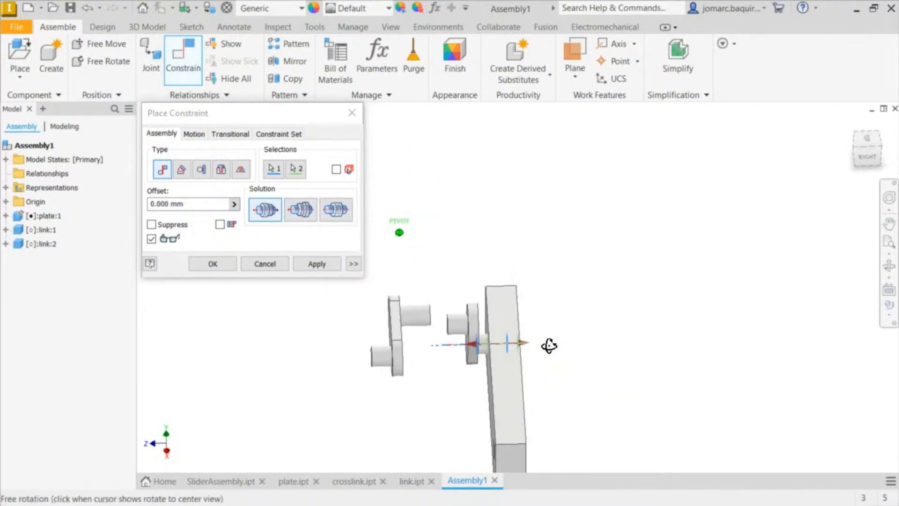
click(302, 212)
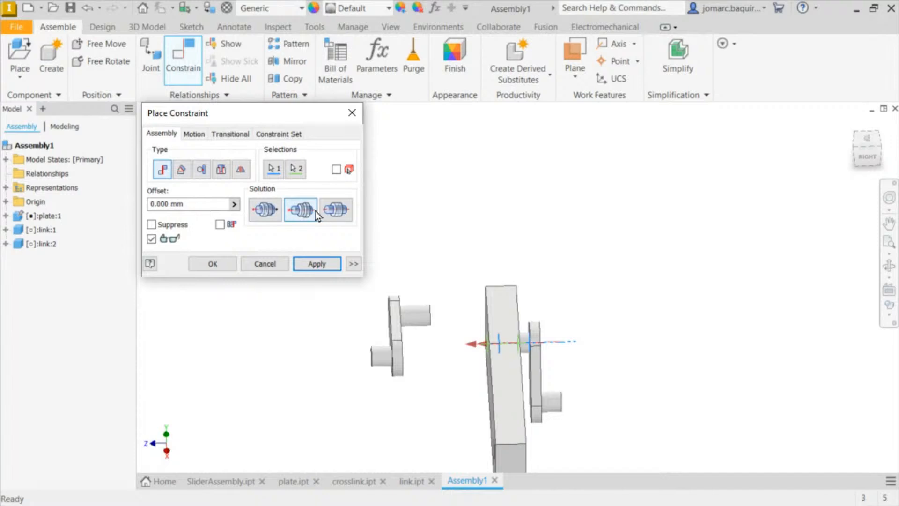
click(261, 209)
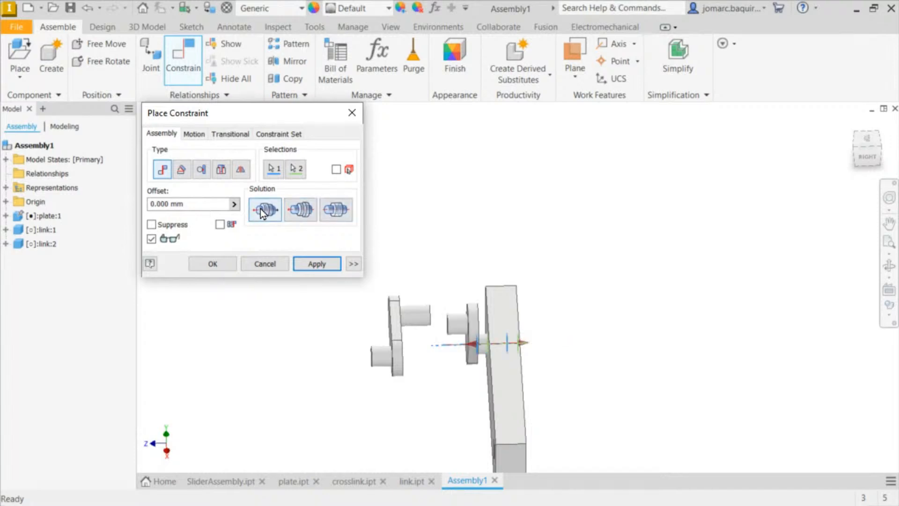
shift+middle_drag(399, 231, 455, 244)
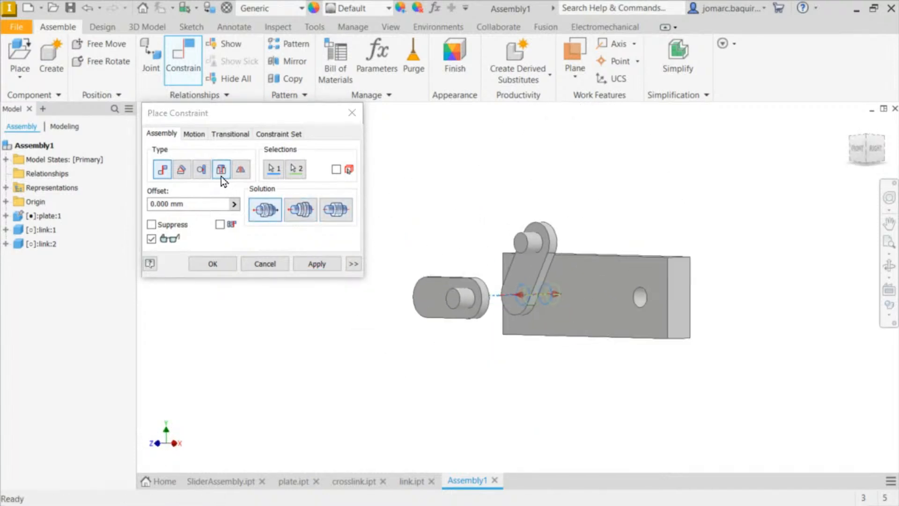
Change the pin-to-hole constraint to an aligned Insert with 0 mm offset, apply it, and swing the link about the plate's hole
click(221, 170)
shift+middle_drag(399, 233, 434, 263)
click(329, 209)
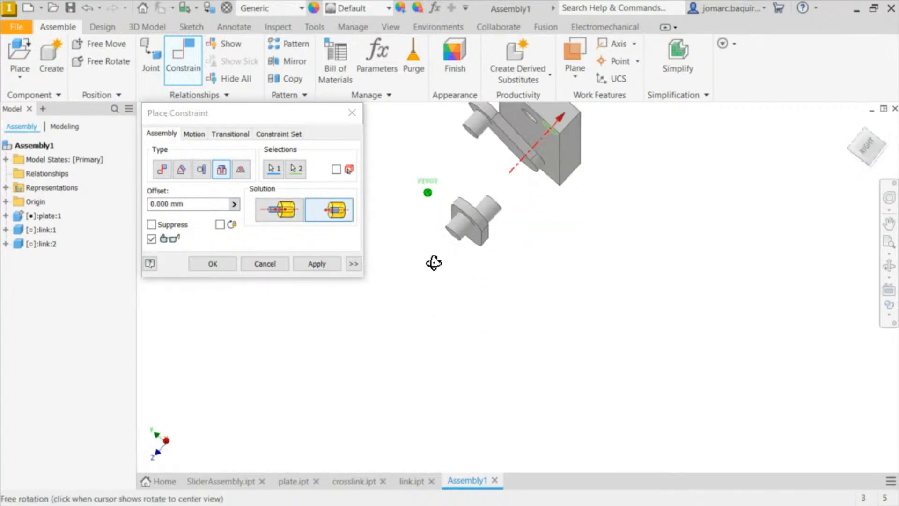
shift+middle_drag(654, 255, 725, 266)
shift+middle_drag(606, 263, 772, 175)
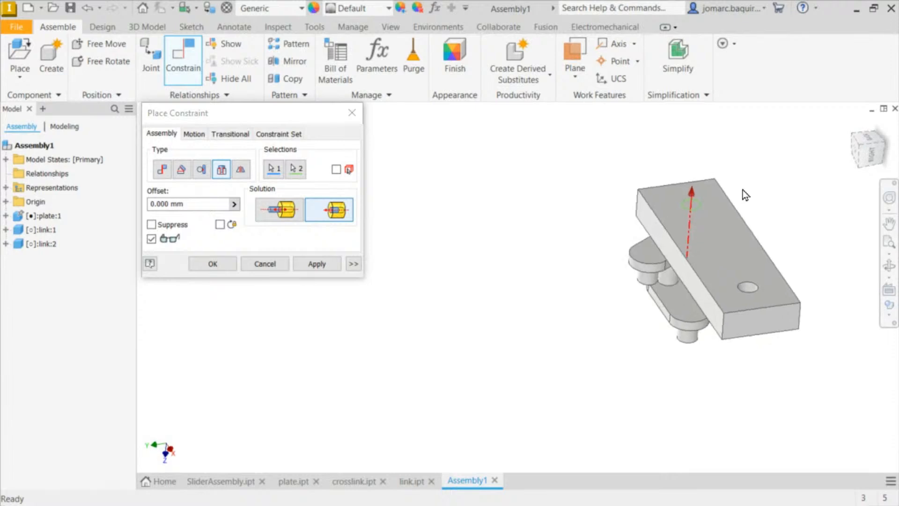
key(F6)
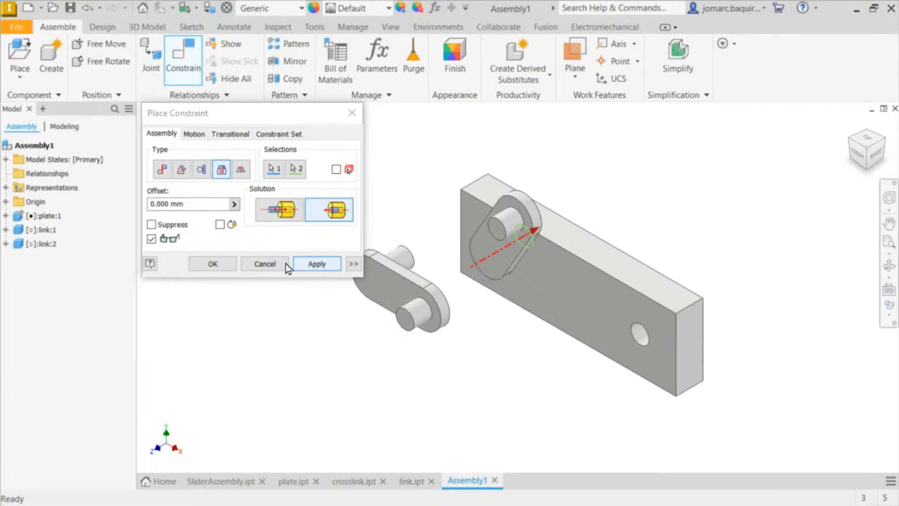
click(220, 267)
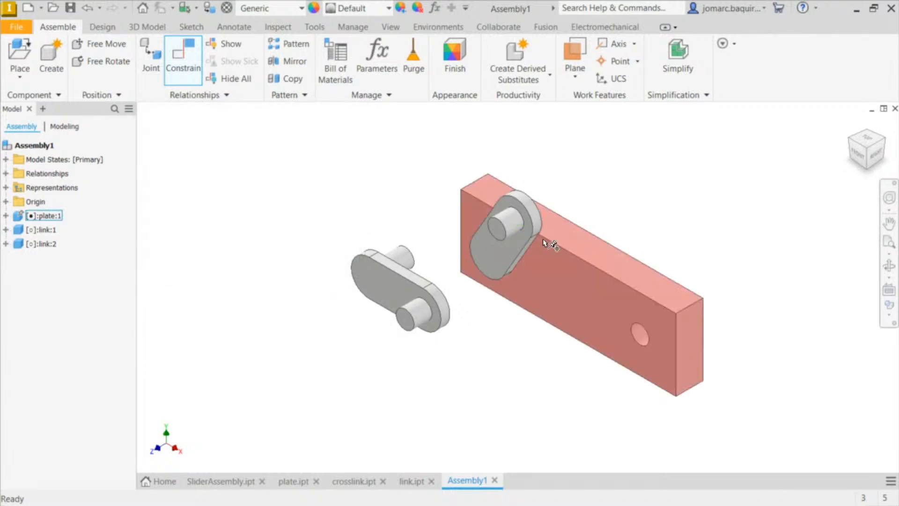
drag(509, 232, 412, 149)
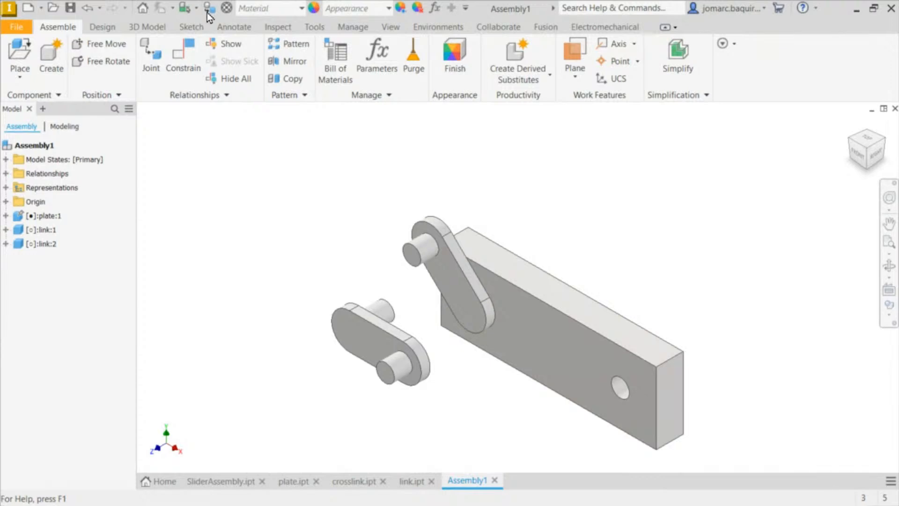
Place one instance of crosslink.ipt above the plate and end the placement
click(20, 53)
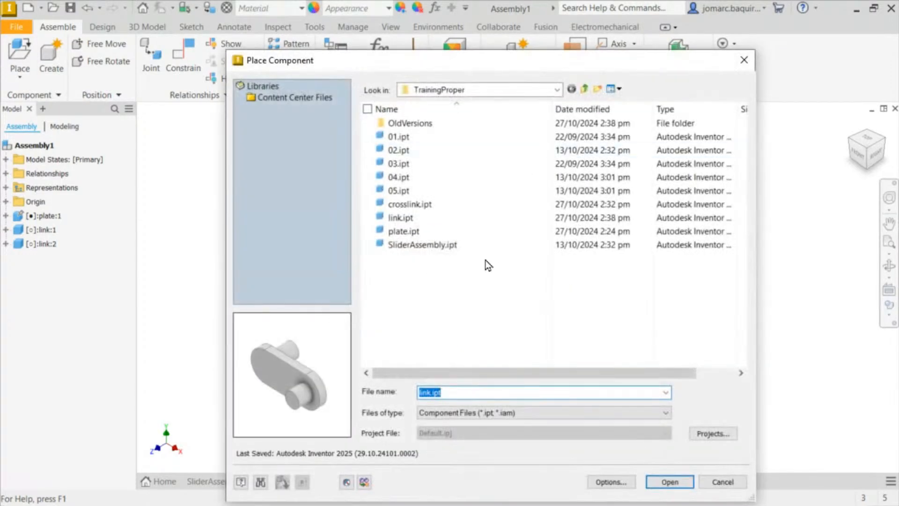
click(409, 206)
double_click(409, 207)
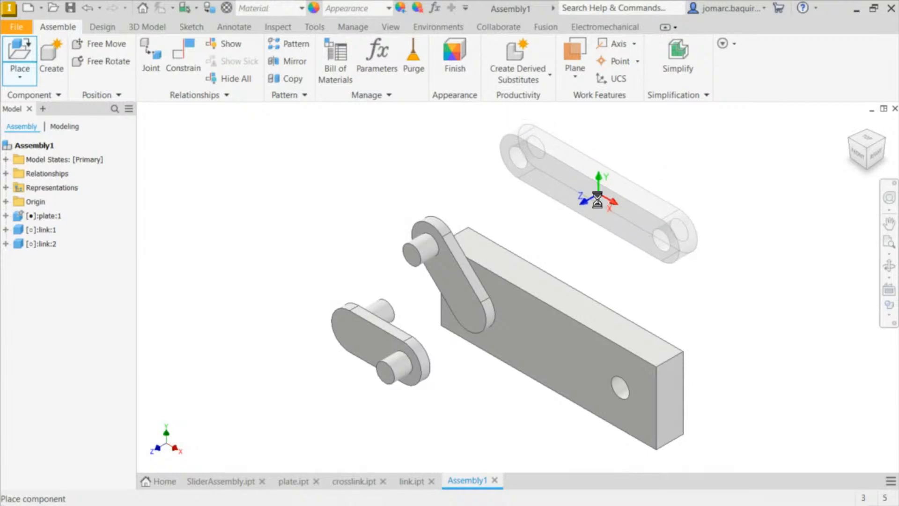
click(651, 198)
key(Escape)
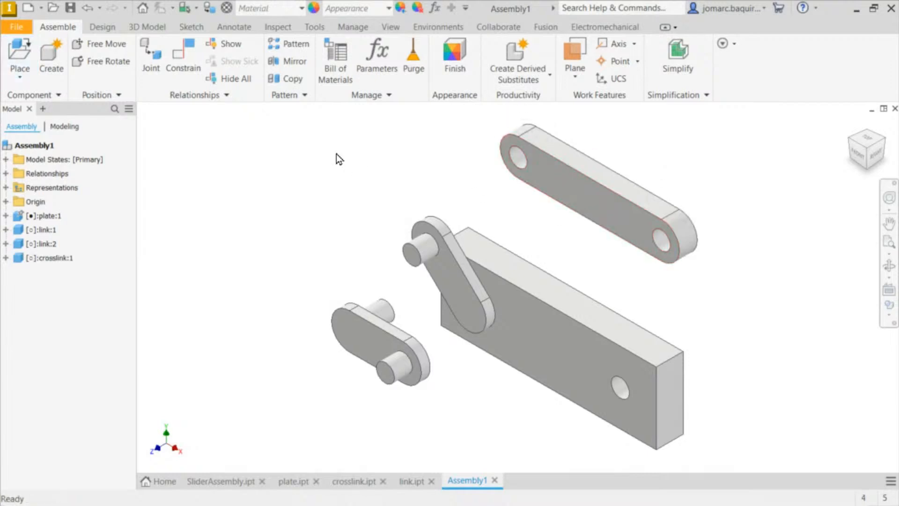
Insert the mounted link's front pin into one end hole of the crosslink, using the aligned solution and 0 mm offset
click(178, 57)
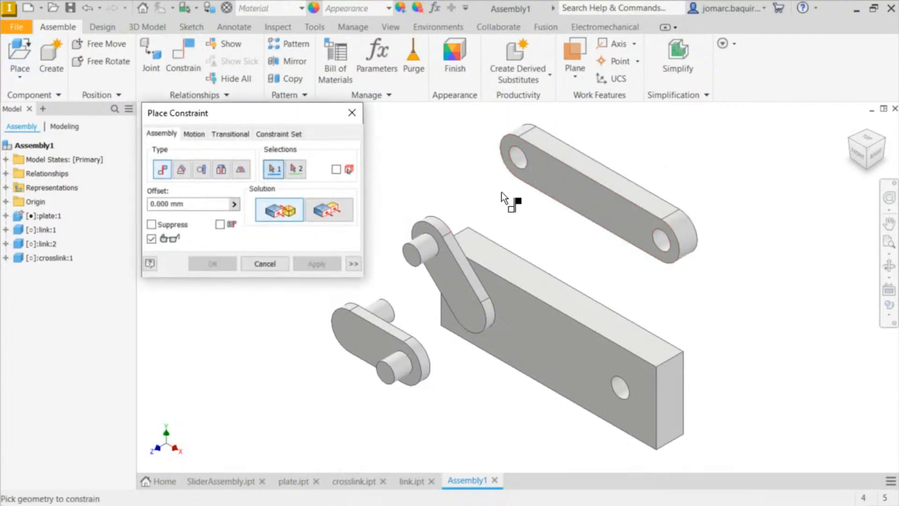
click(221, 171)
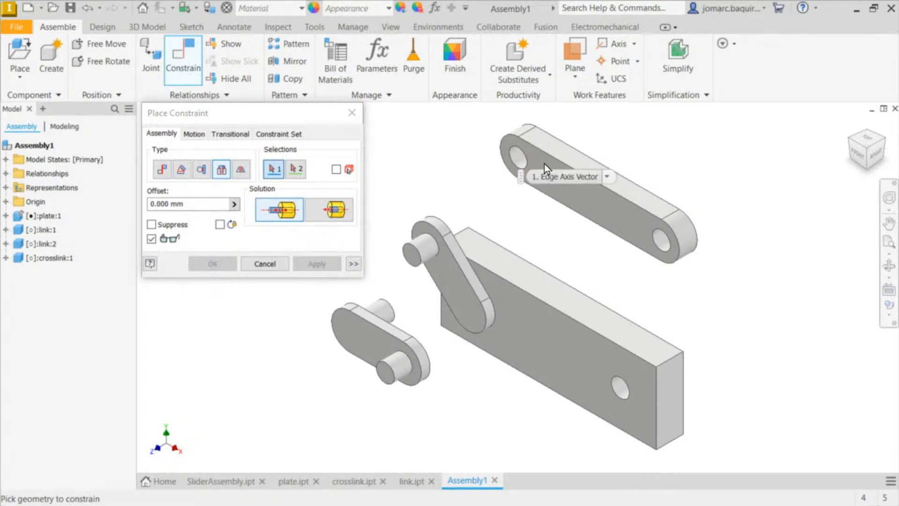
click(521, 159)
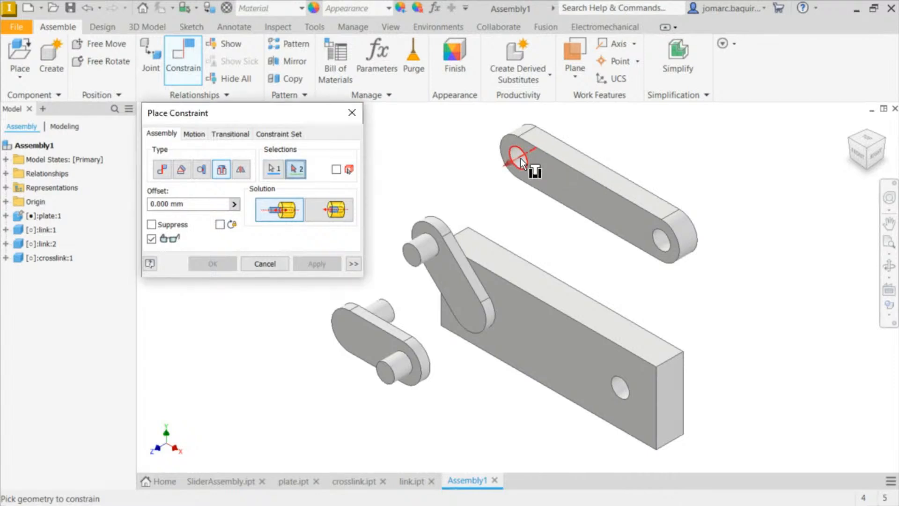
click(417, 254)
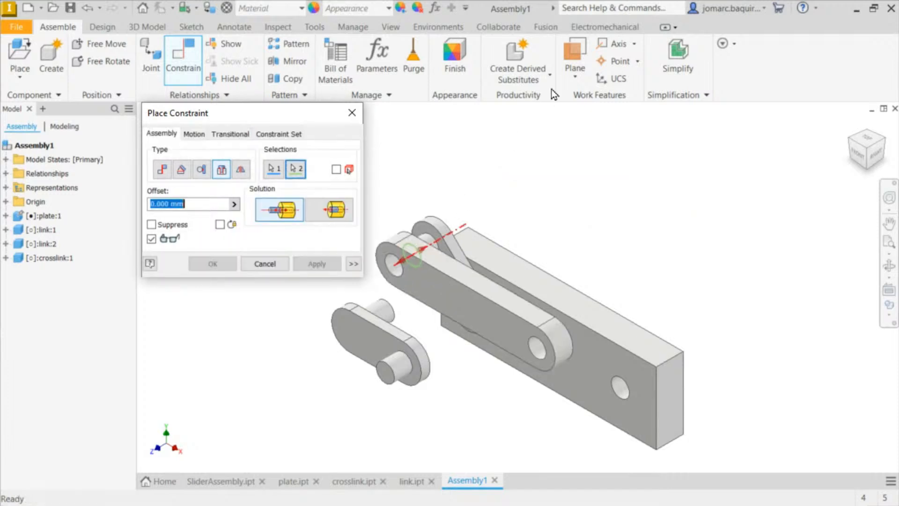
click(336, 215)
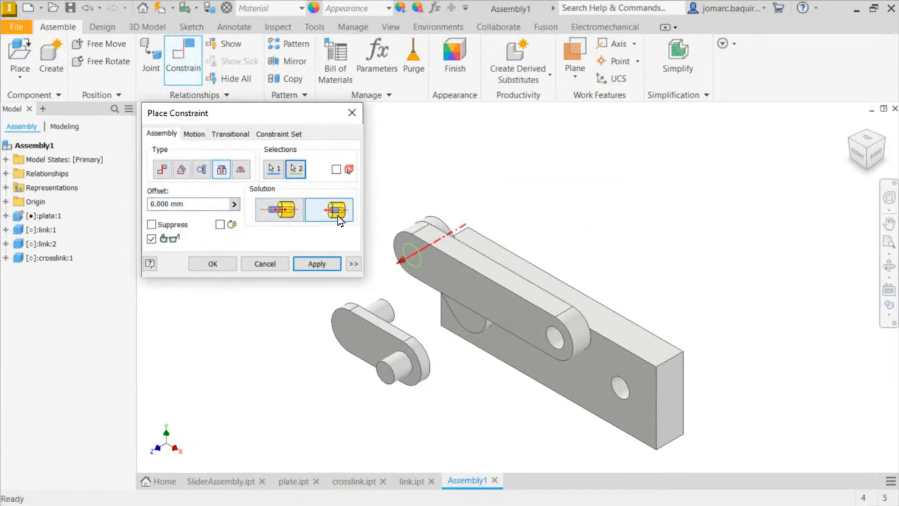
click(319, 265)
Insert the loose link's rear pin into the plate's remaining hole at the back face, using the aligned solution and 0 mm offset
middle_drag(436, 297, 507, 306)
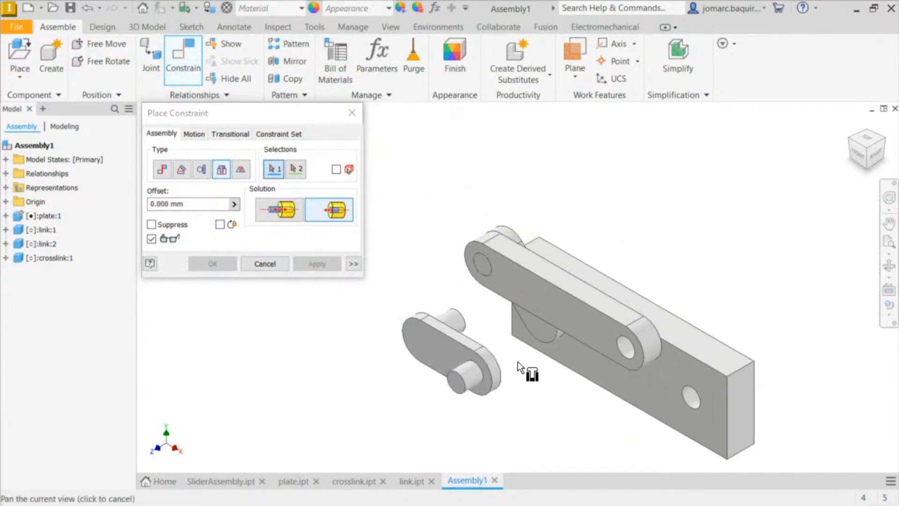
click(465, 321)
middle_drag(532, 313, 493, 299)
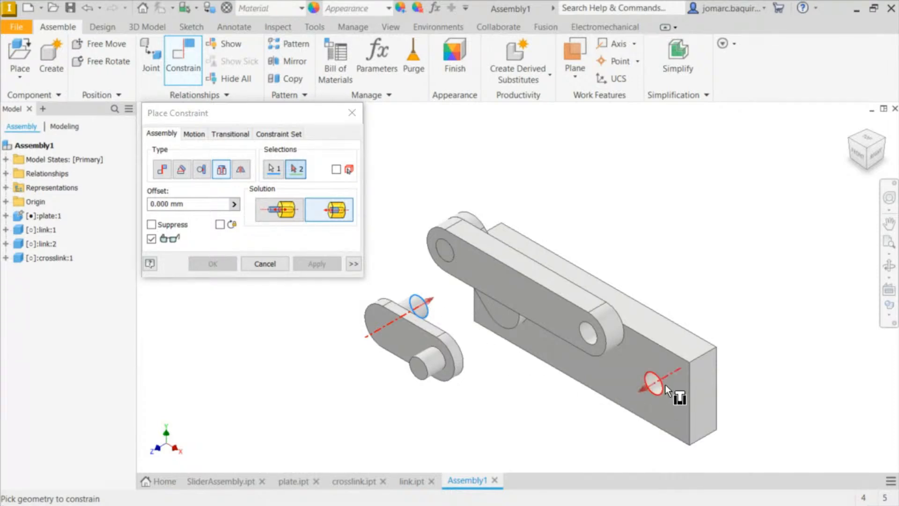
click(682, 371)
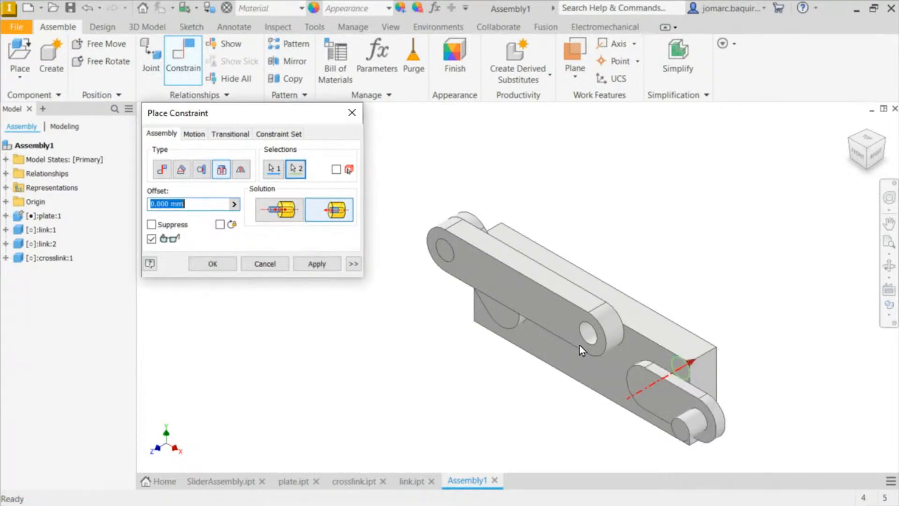
mouse_move(579, 345)
shift+middle_down()
mouse_move(498, 335)
mouse_move(564, 317)
mouse_move(577, 339)
shift+middle_up()
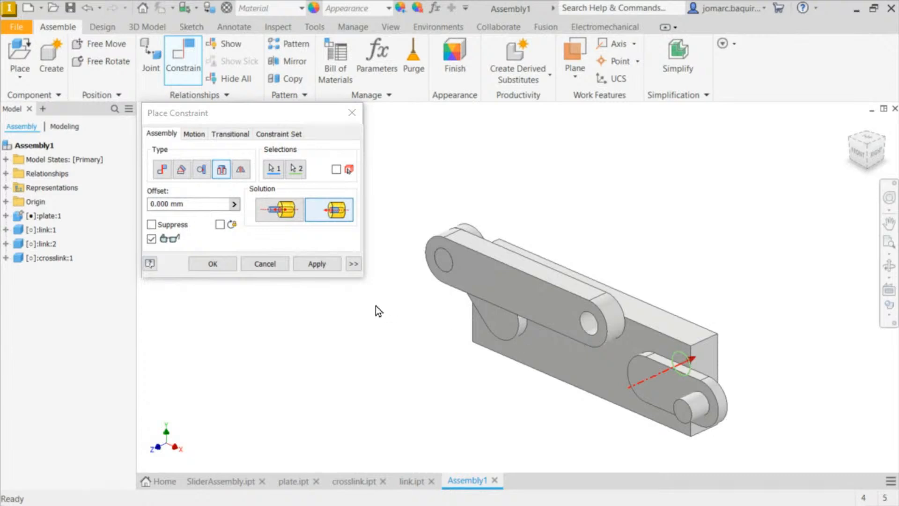
click(316, 264)
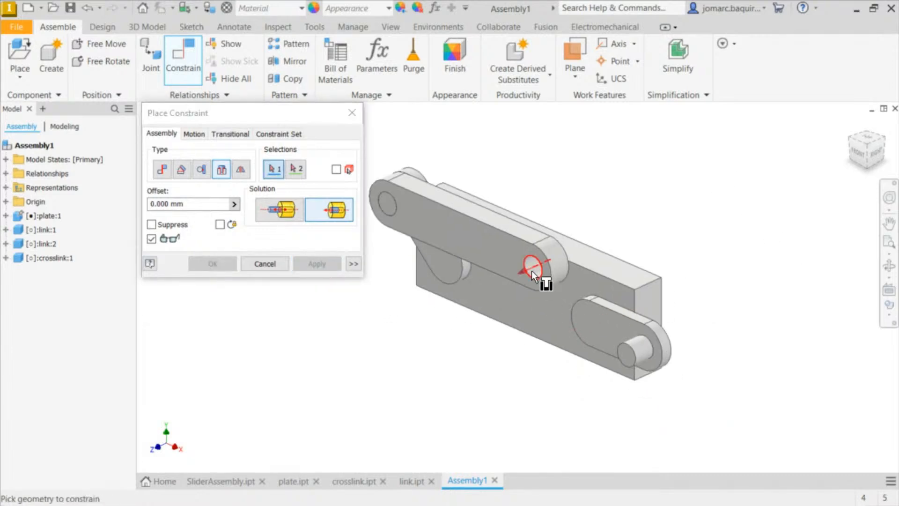
Insert the second link's front pin into the crosslink's free hole, aligned with 0 mm offset, and swing the crosslink to test the linkage
click(532, 271)
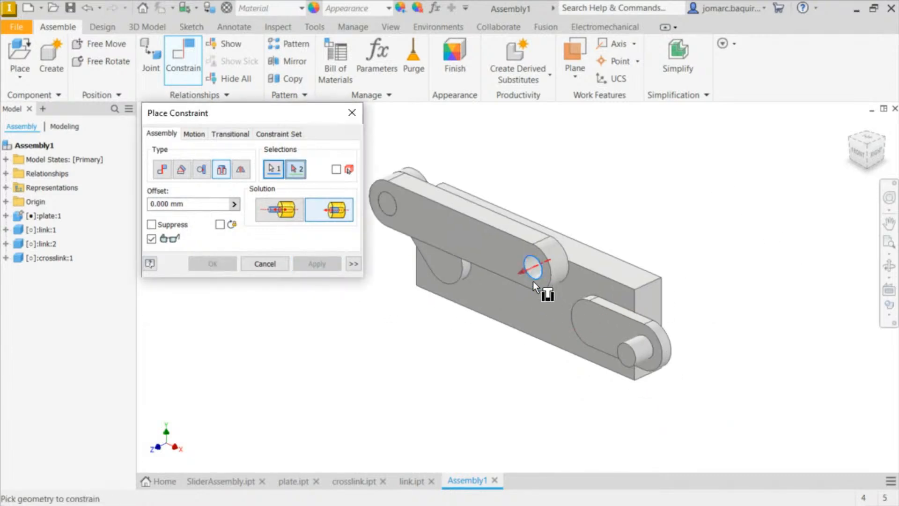
click(627, 357)
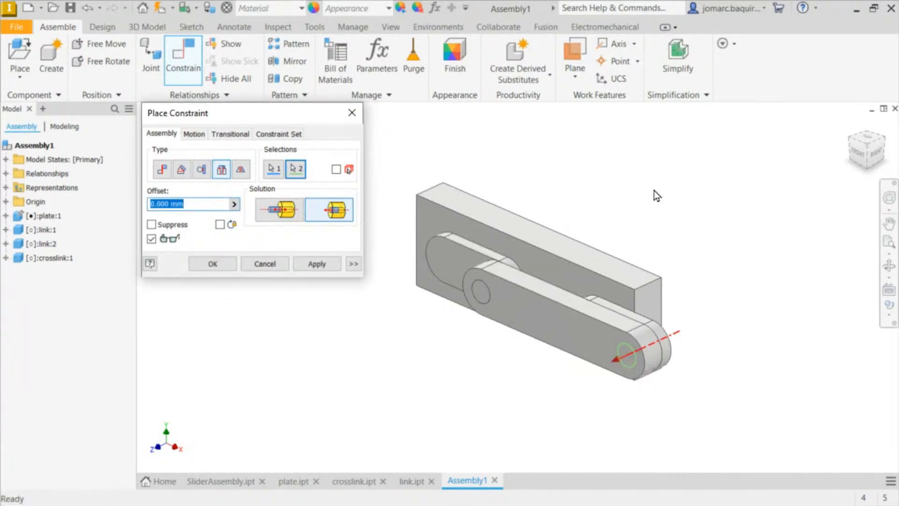
click(220, 266)
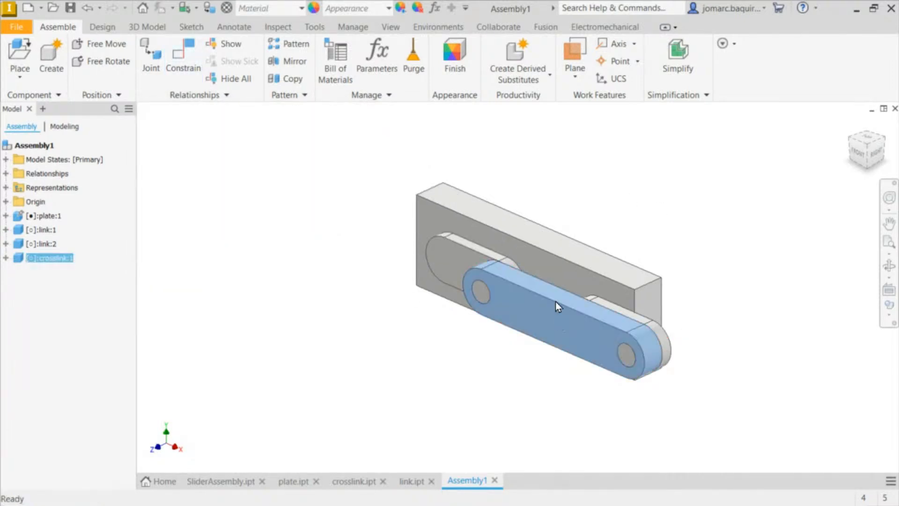
drag(556, 305, 469, 300)
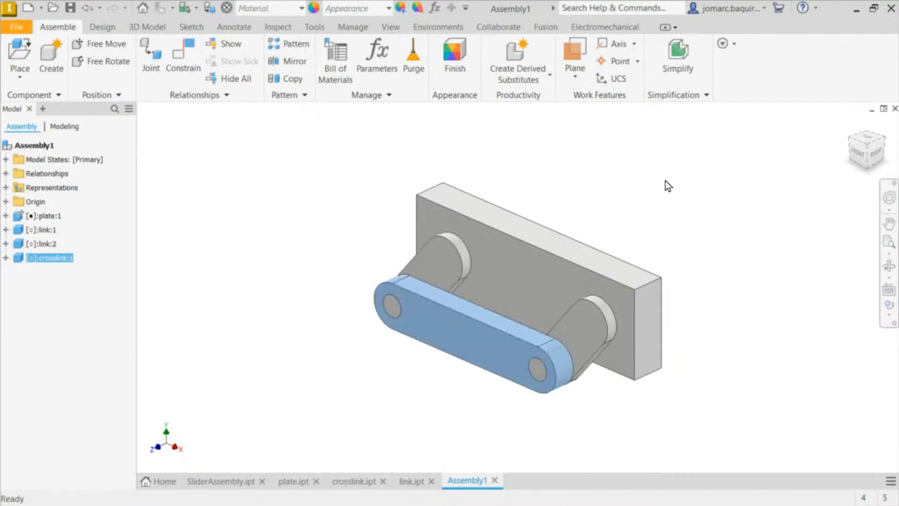
Swing the crosslink in the isometric view to test the linkage's motion and clear the selection
key(F6)
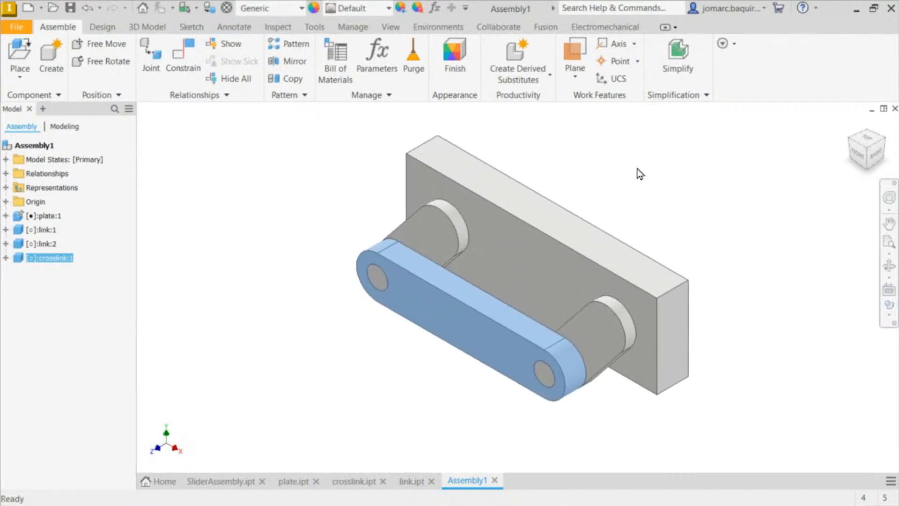
drag(414, 306, 254, 455)
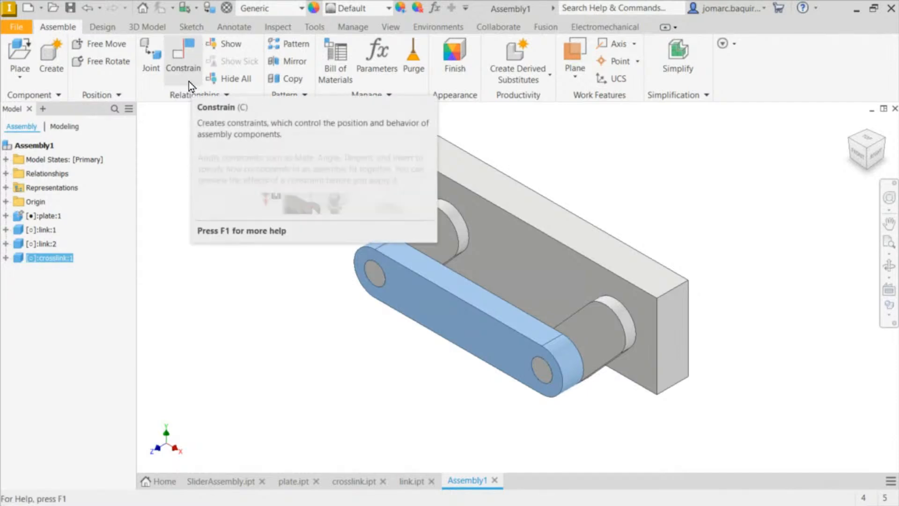
click(193, 202)
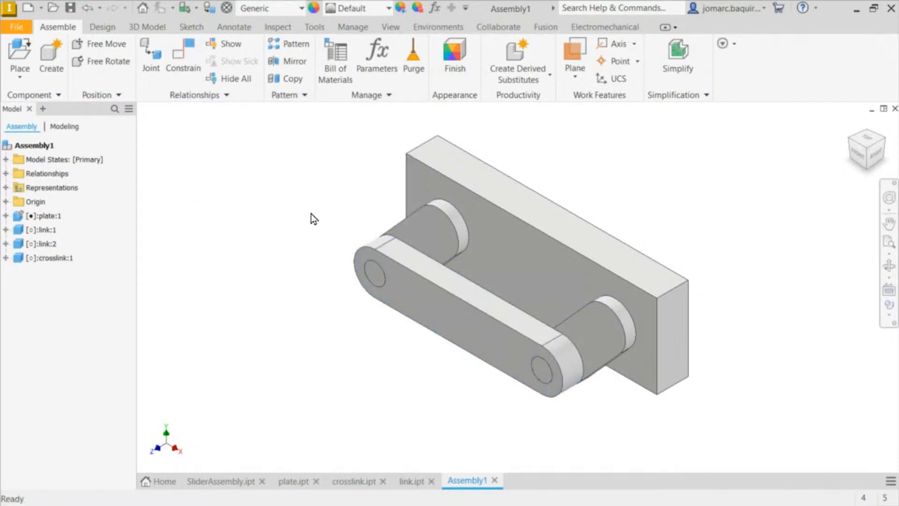
Save the assembly as rotator-assembly in the TrainingProper folder
key(ctrl+s)
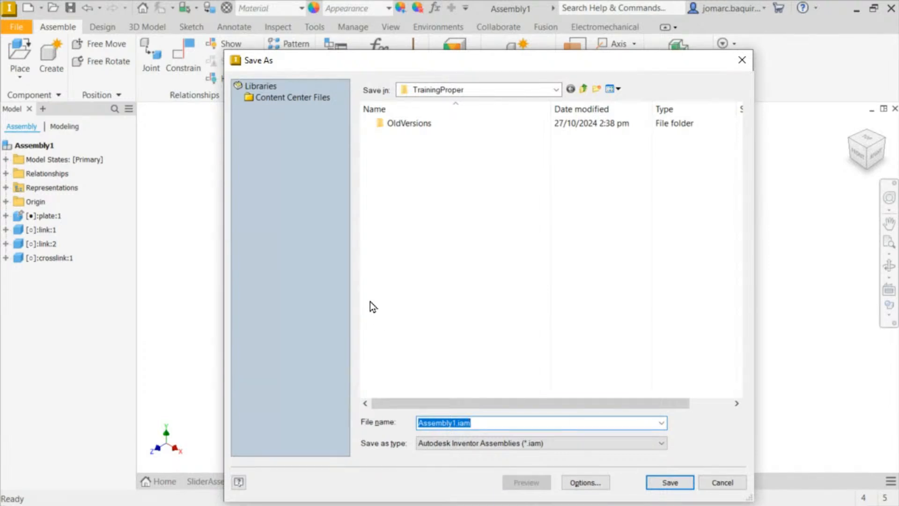
text(rotator)
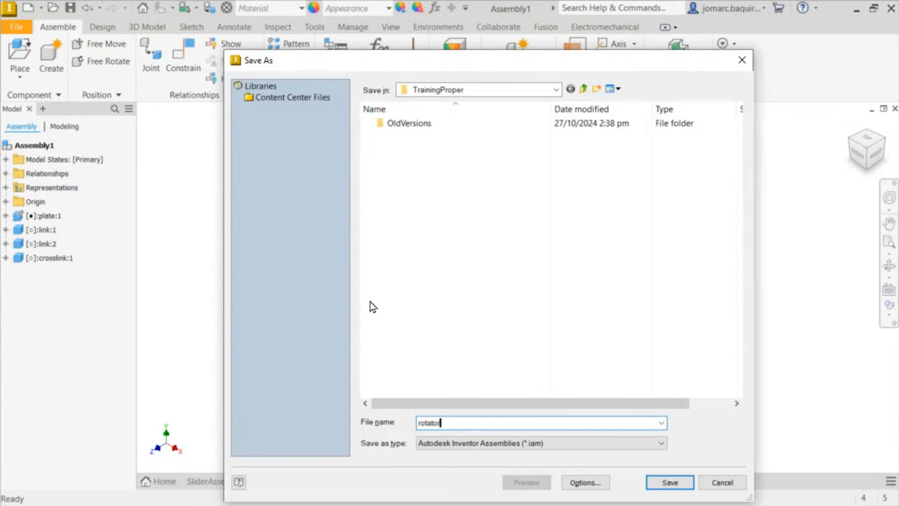
text(-assembly)
key(ctrl+a)
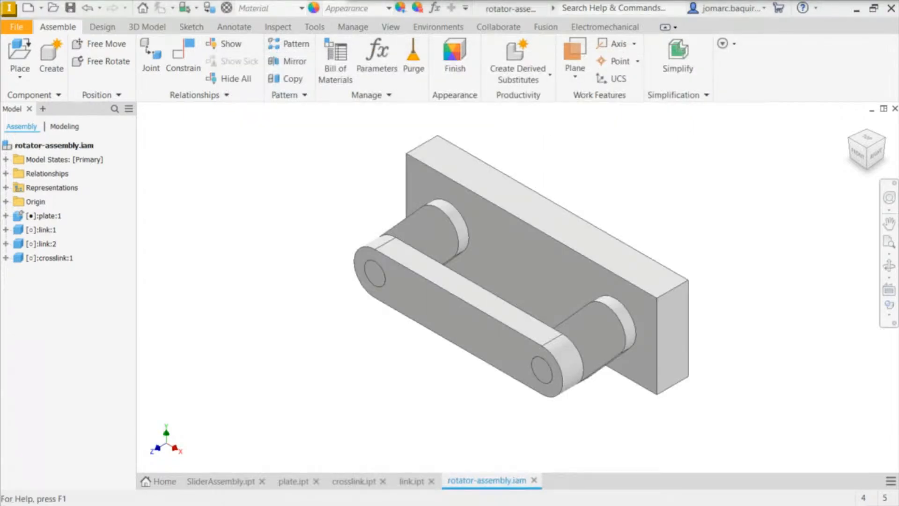
Check the saved part and assembly files in the TrainingProper folder and return to the assembly
drag(691, 2, 335, 69)
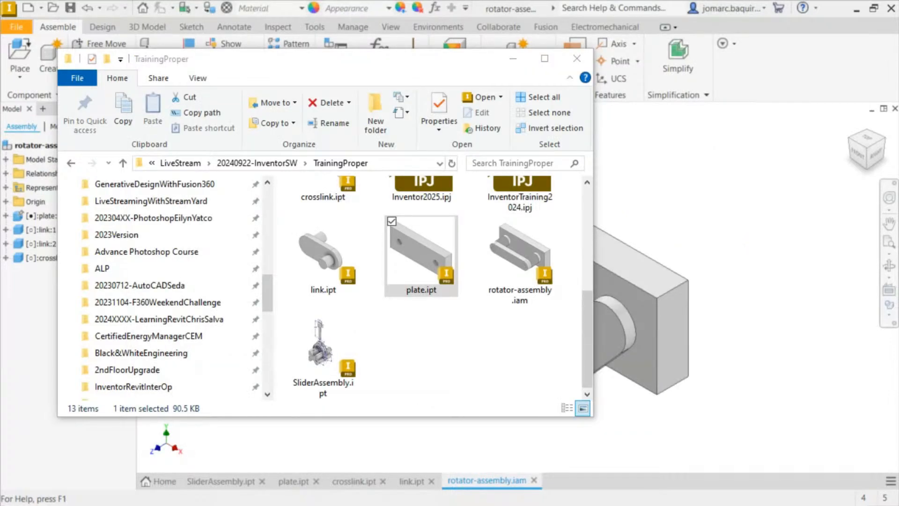
drag(406, 63, 731, 0)
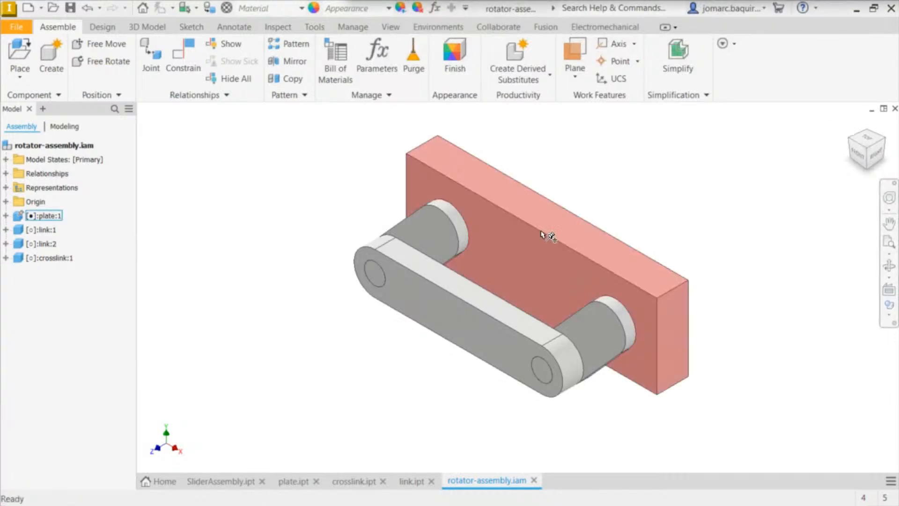
Swing the crosslink on its two links up to a raised position above the plate's upper edge
shift+middle_drag(546, 234, 572, 186)
drag(475, 324, 482, 265)
shift+middle_drag(487, 265, 403, 280)
click(551, 205)
drag(403, 280, 492, 173)
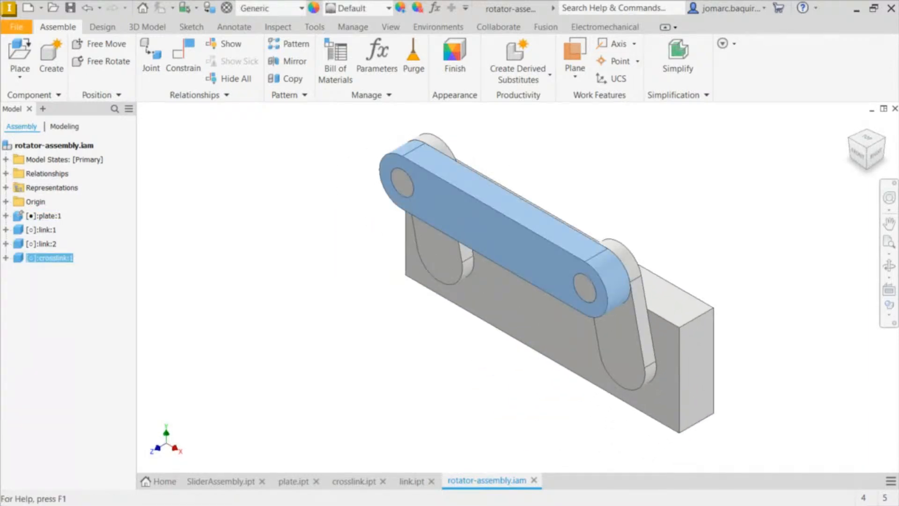
Switch to the browser and view the Digital Creatives Community, Digital Creatives Philippines, BIM Philippines and Autodesk Inventor User Group Philippines pages
click(146, 225)
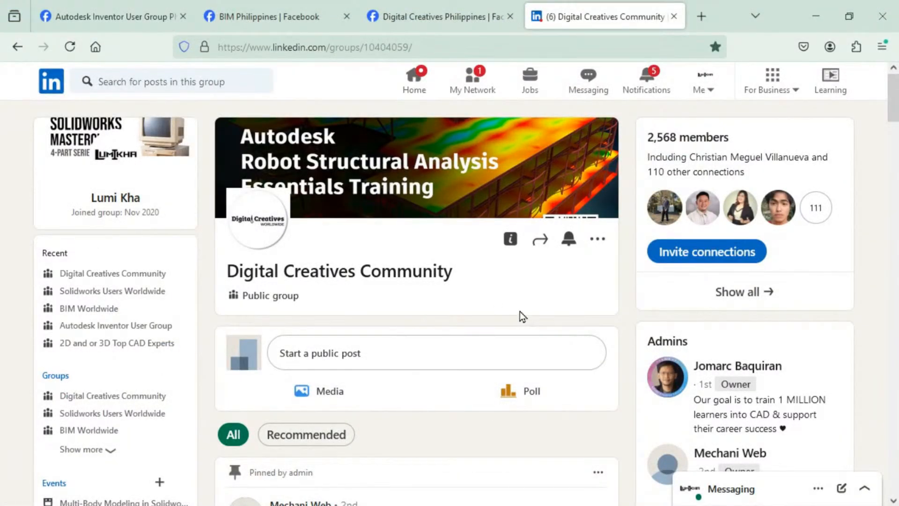
click(428, 21)
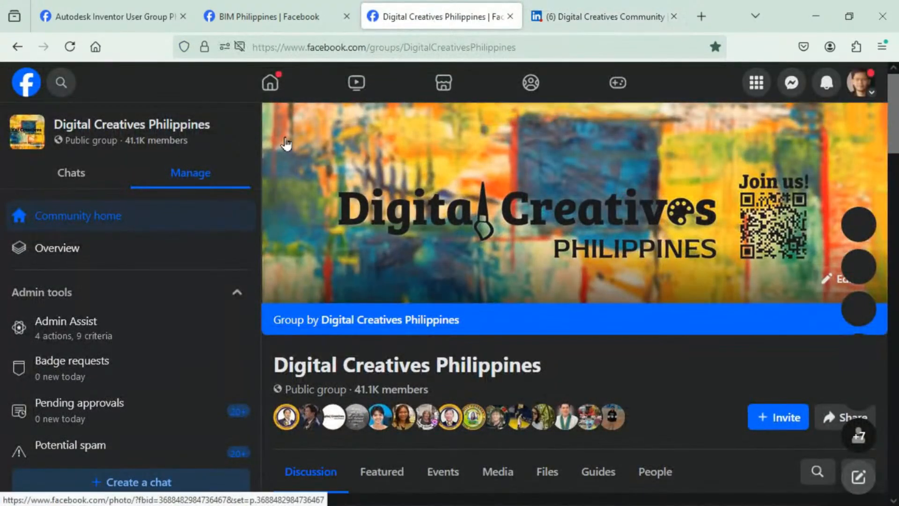
click(287, 18)
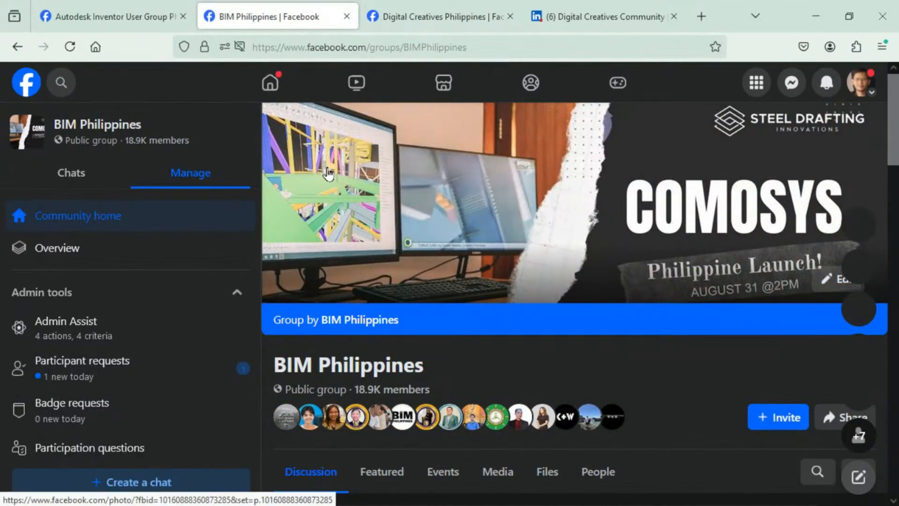
click(131, 19)
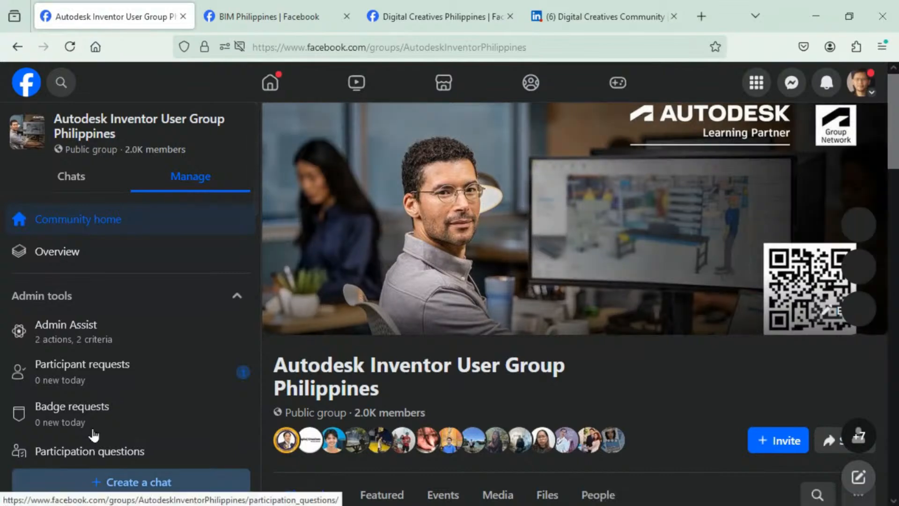
Approve the pending participant request in Autodesk Inventor User Group Philippines and return to the group's page
click(124, 380)
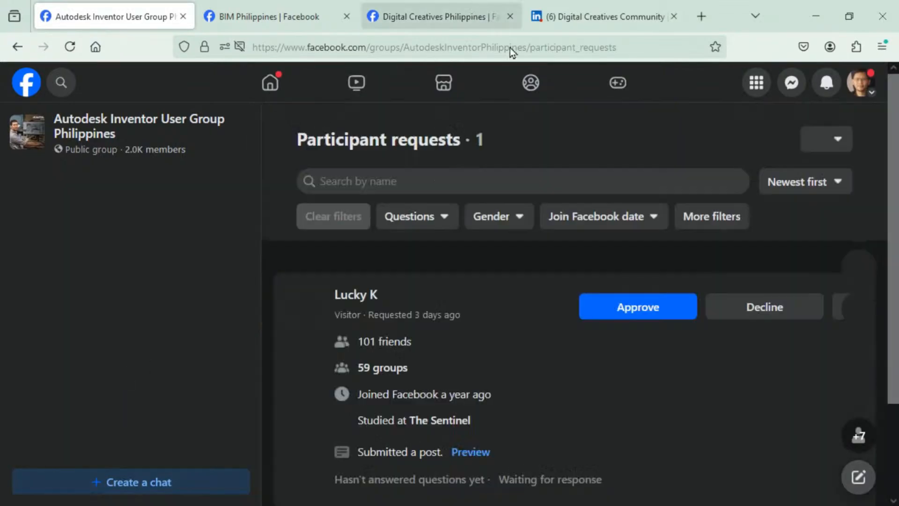
click(648, 313)
click(79, 135)
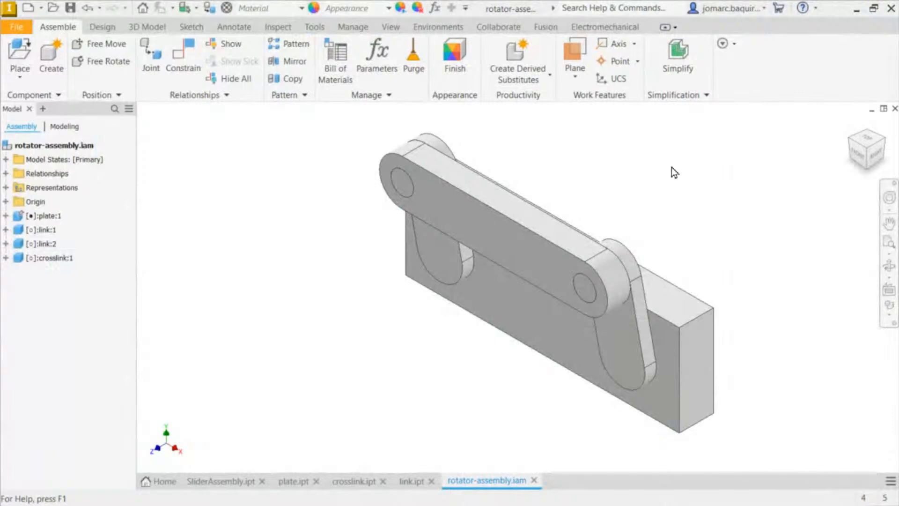
Review the plate.ipt, crosslink.ipt and link.ipt part files and return to rotator-assembly.iam
middle_drag(655, 220, 574, 247)
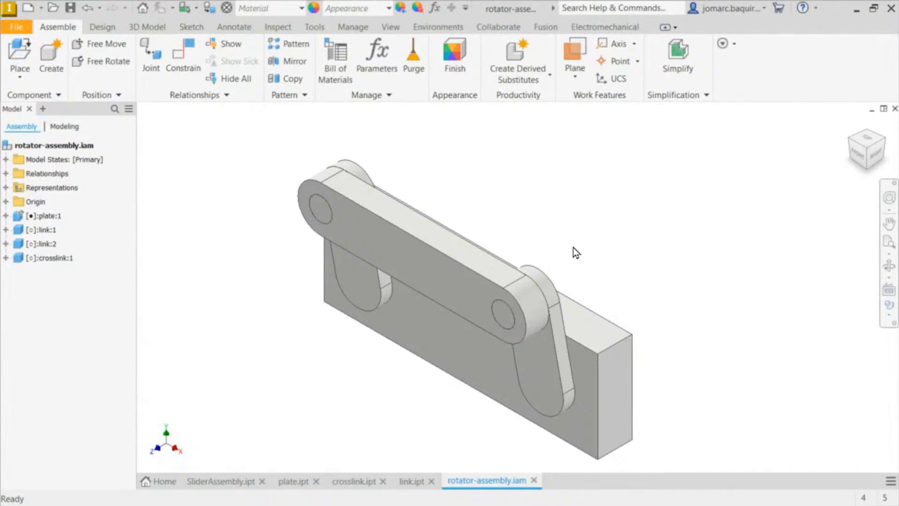
click(294, 487)
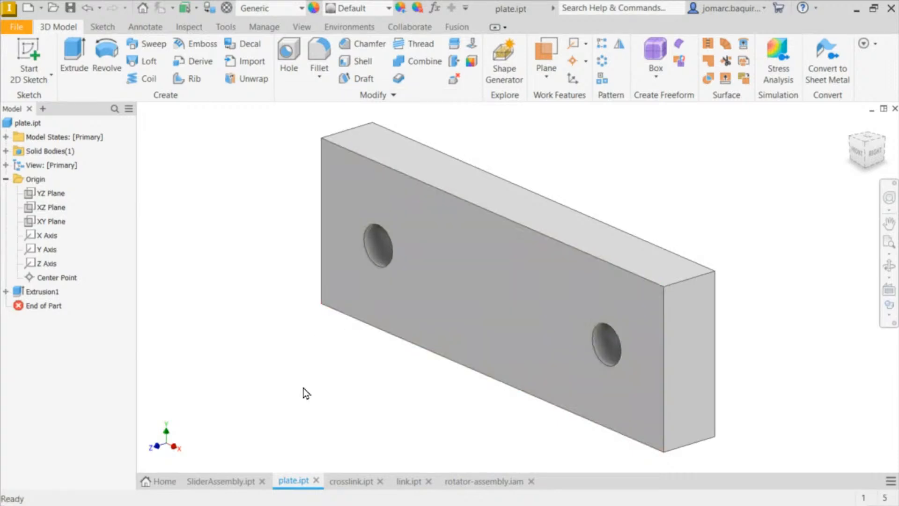
click(350, 482)
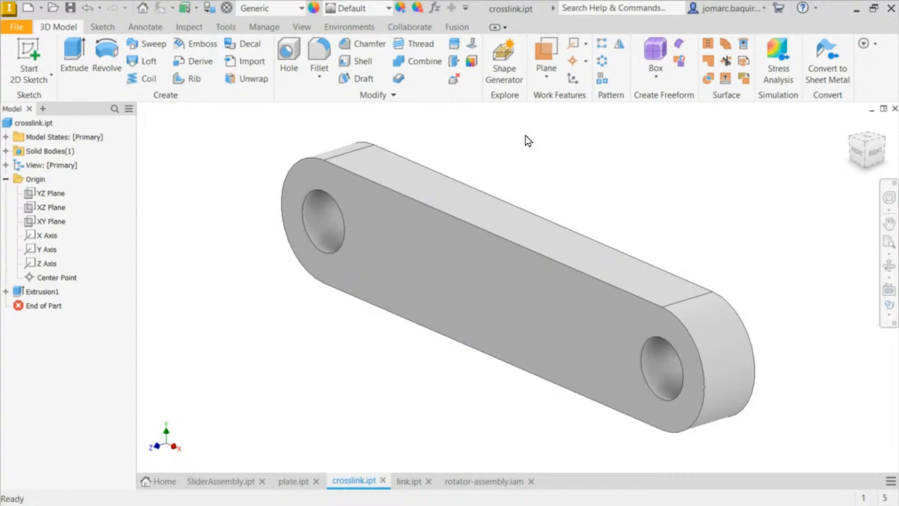
click(410, 480)
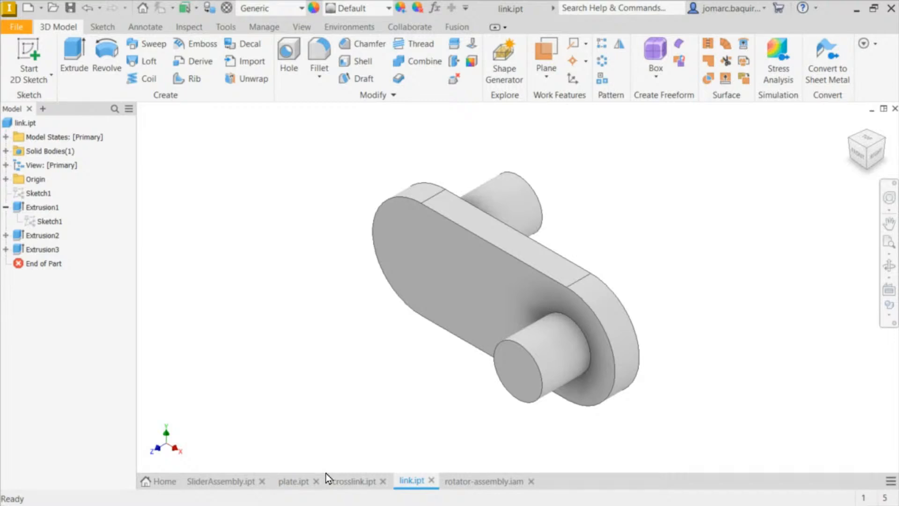
click(481, 483)
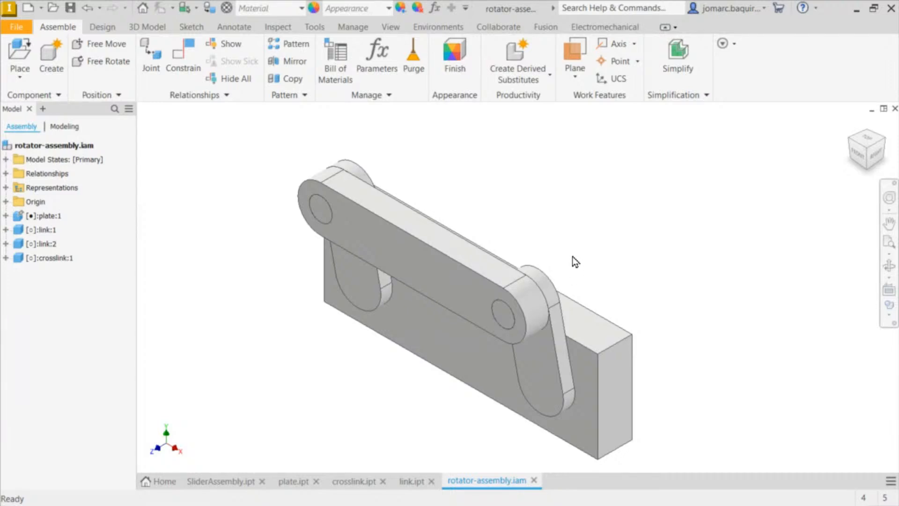
Switch to SliderAssembly.ipt and highlight Sketch1 to examine the geometry behind its solid bodies
click(221, 482)
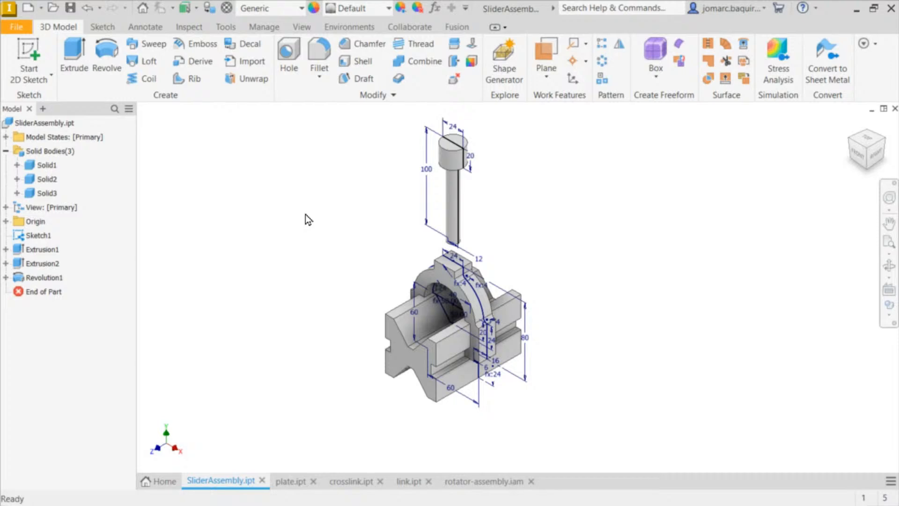
click(37, 238)
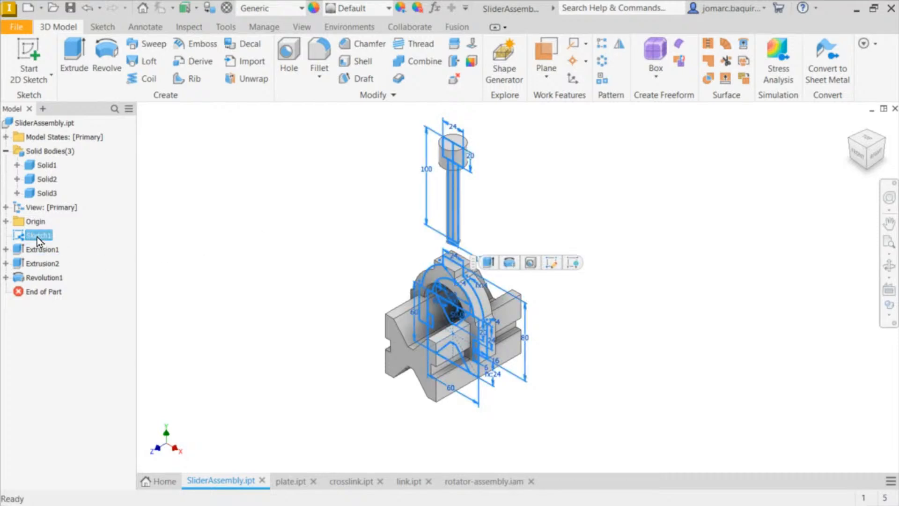
click(230, 245)
Hide all solid bodies of SliderAssembly.ipt to leave only the dimensioned sketch
click(48, 167)
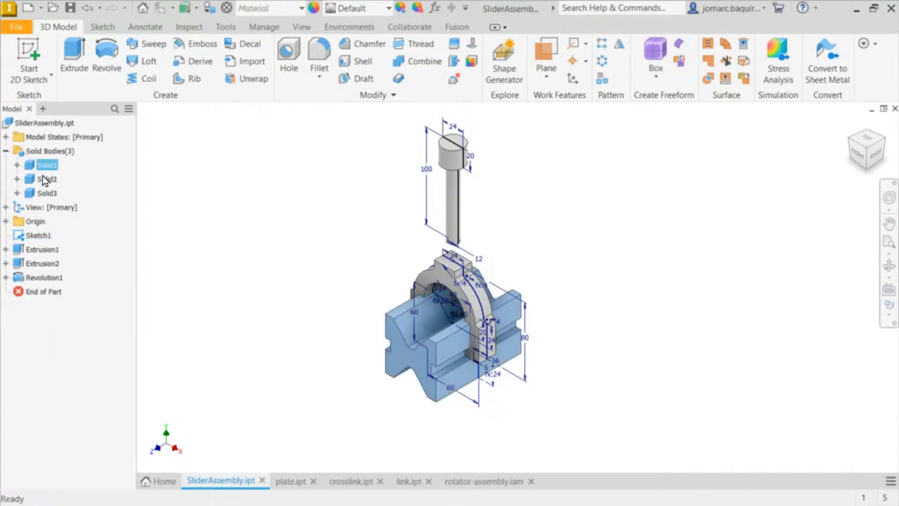
shift+click(46, 197)
shift+right_click(46, 197)
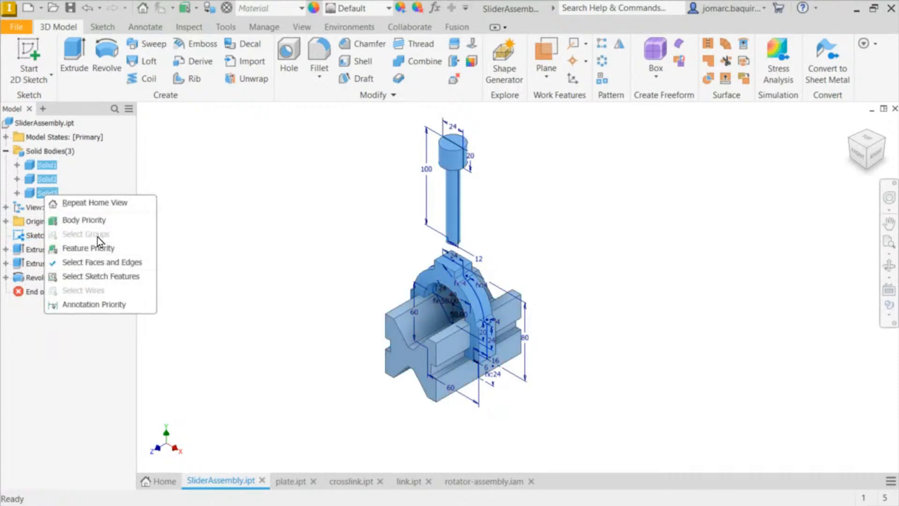
click(76, 184)
right_click(55, 157)
click(80, 180)
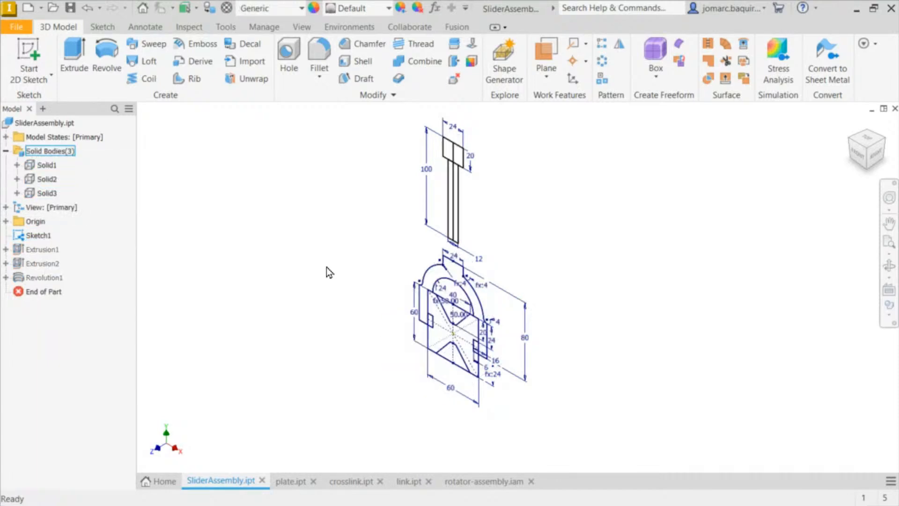
Examine the dimensioned slider sketch from the front view
scroll(482, 276, up, 4)
scroll(483, 272, down, 4)
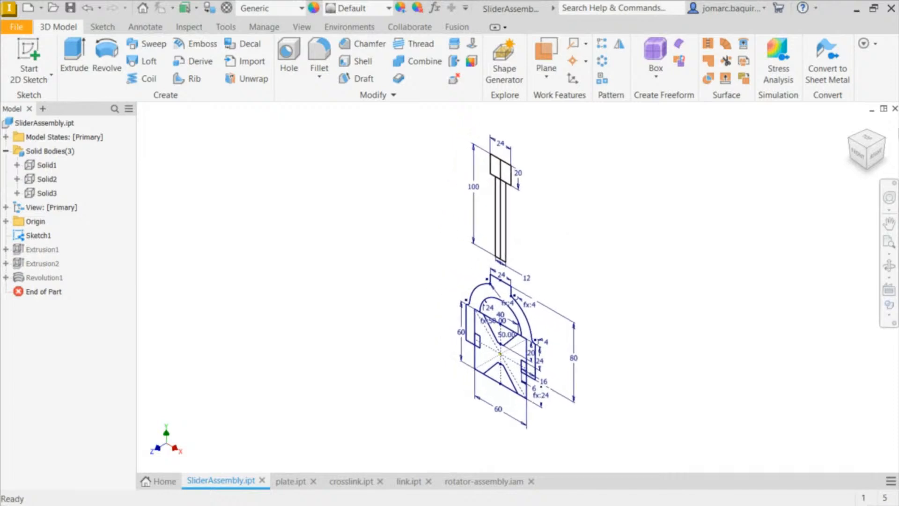
click(864, 161)
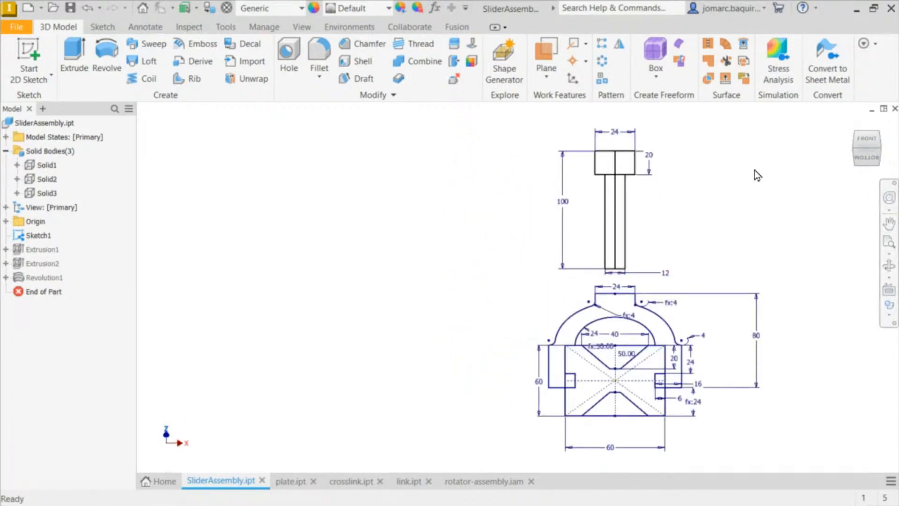
shift+middle_drag(755, 170, 767, 184)
key(F6)
click(865, 160)
scroll(594, 250, down, 4)
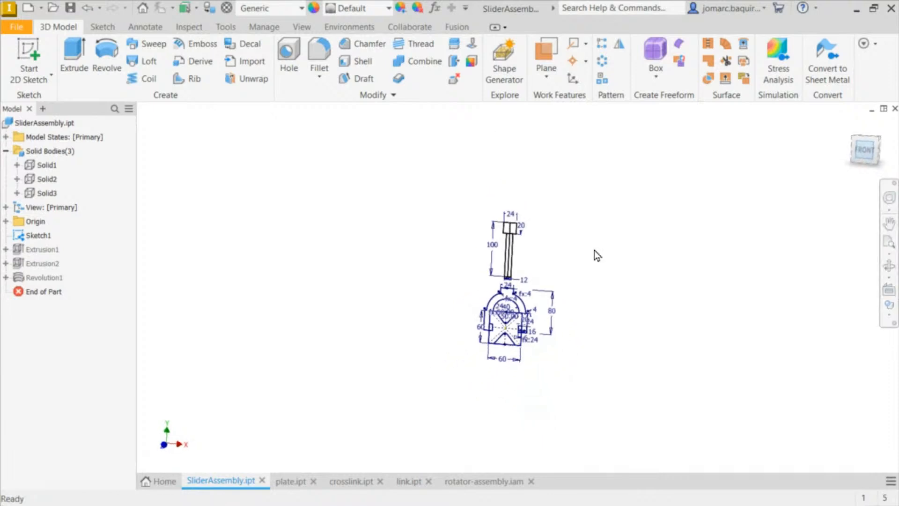
key(Home)
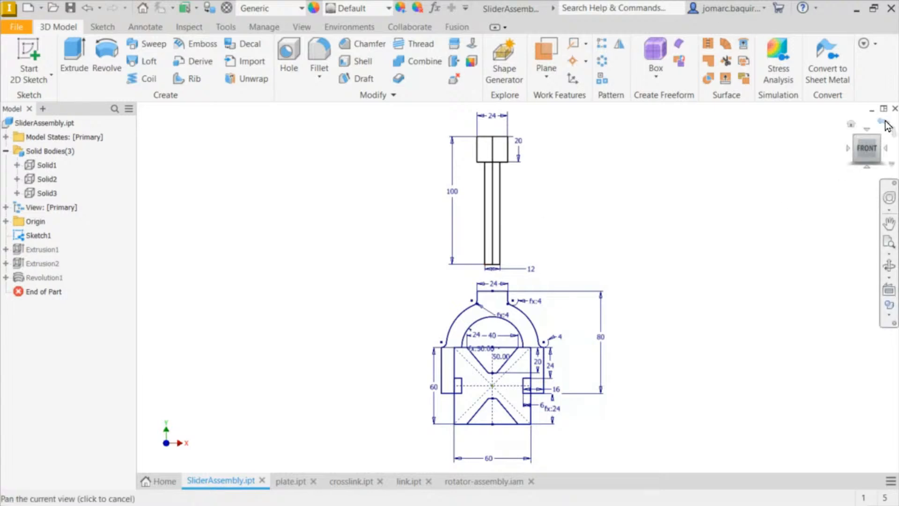
Restore the visibility of all solid bodies in the home view and hide Sketch1
click(851, 125)
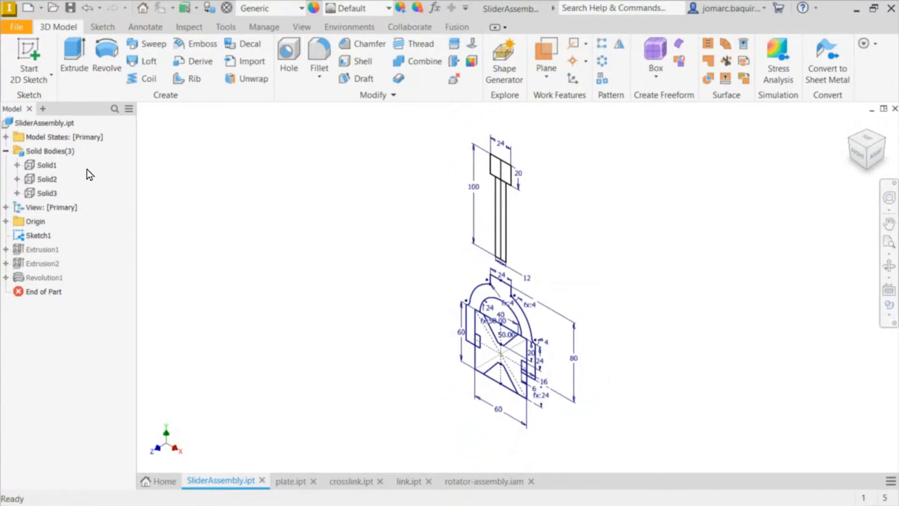
right_click(46, 153)
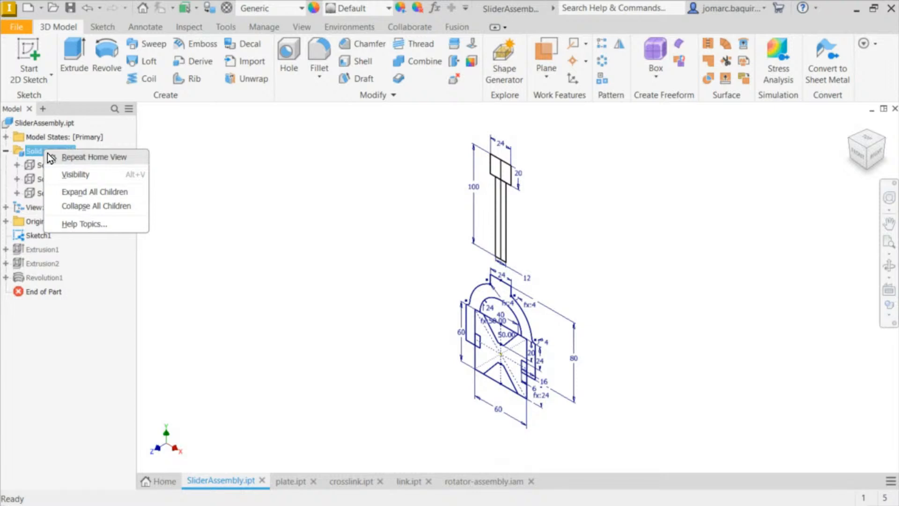
click(99, 181)
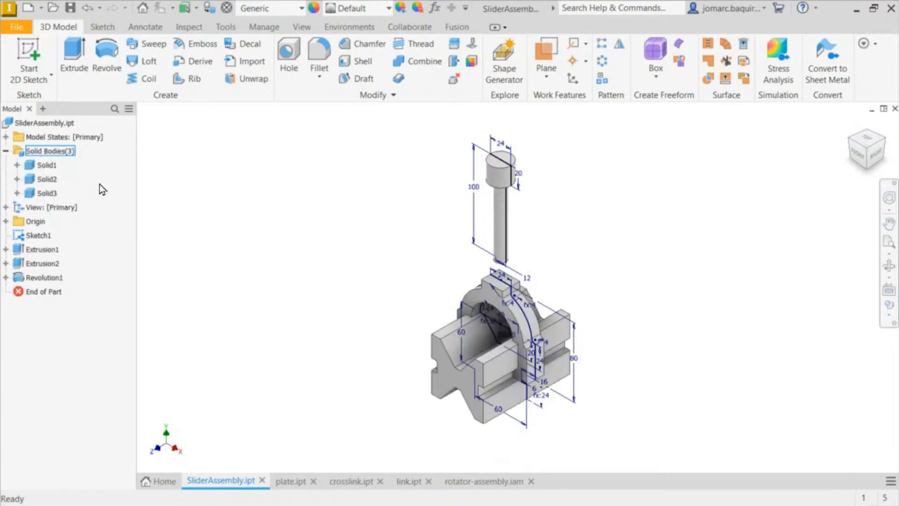
right_click(30, 237)
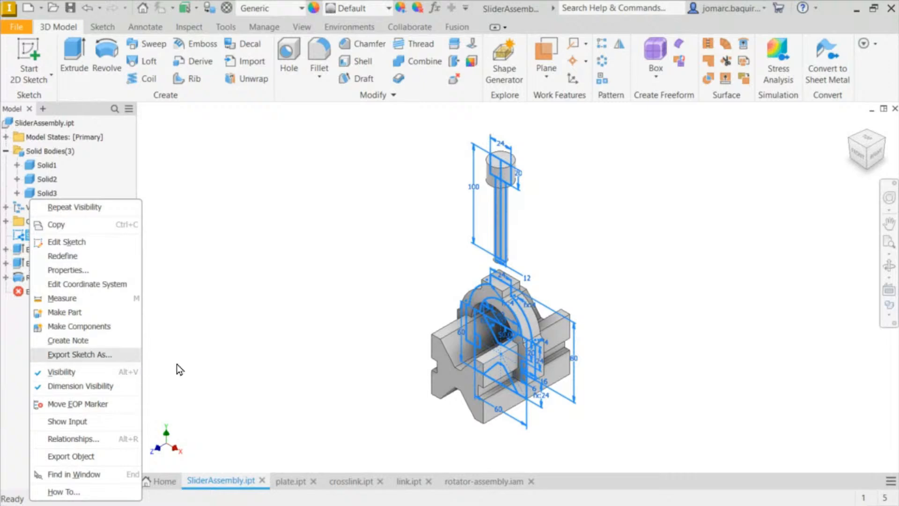
click(57, 373)
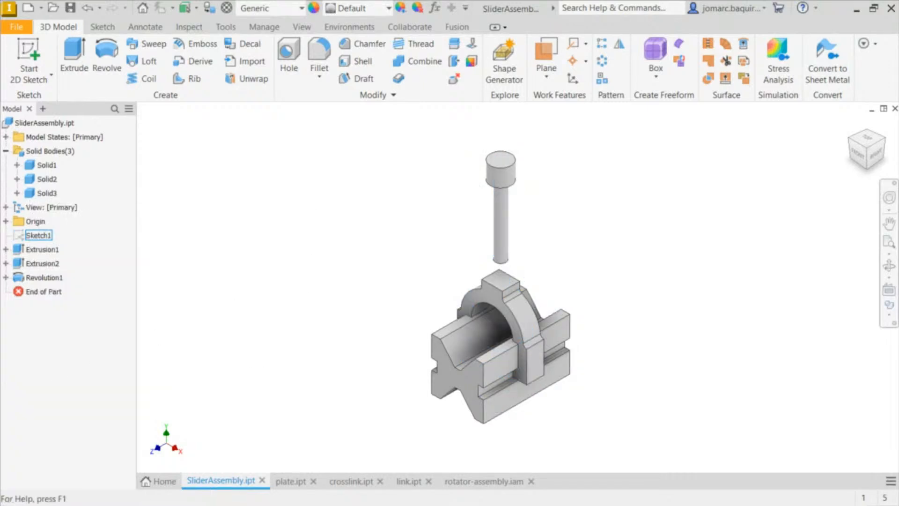
Make a component from Solid1 and insert it in the target assembly SliderAssembly.iam, using the Standard.iam template and normal BOM structure
click(62, 154)
click(51, 166)
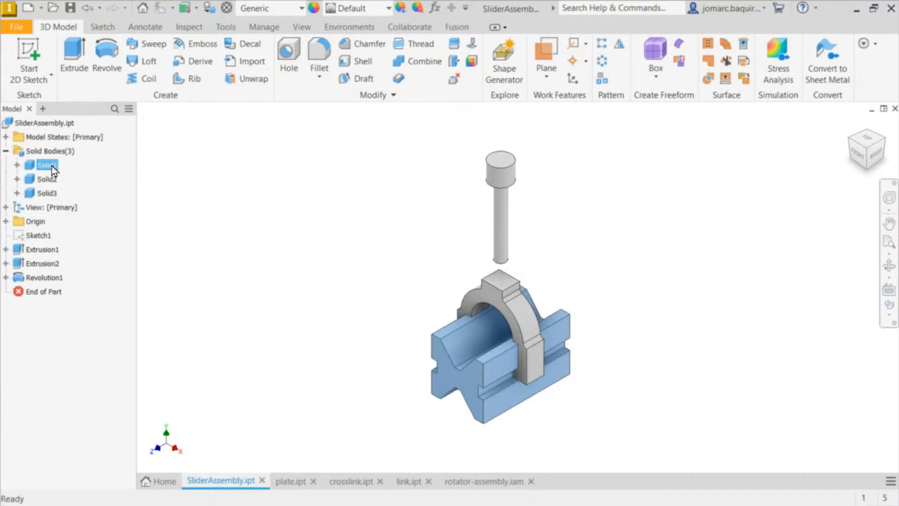
right_click(52, 166)
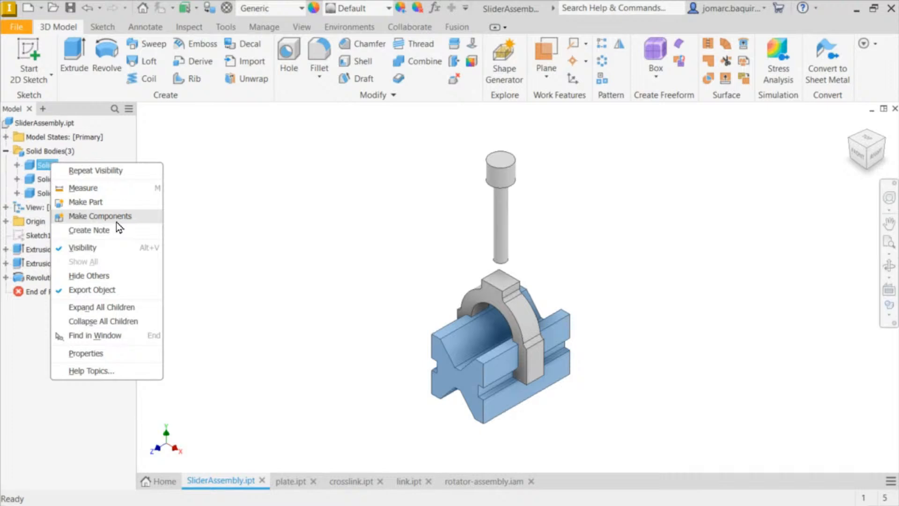
click(214, 209)
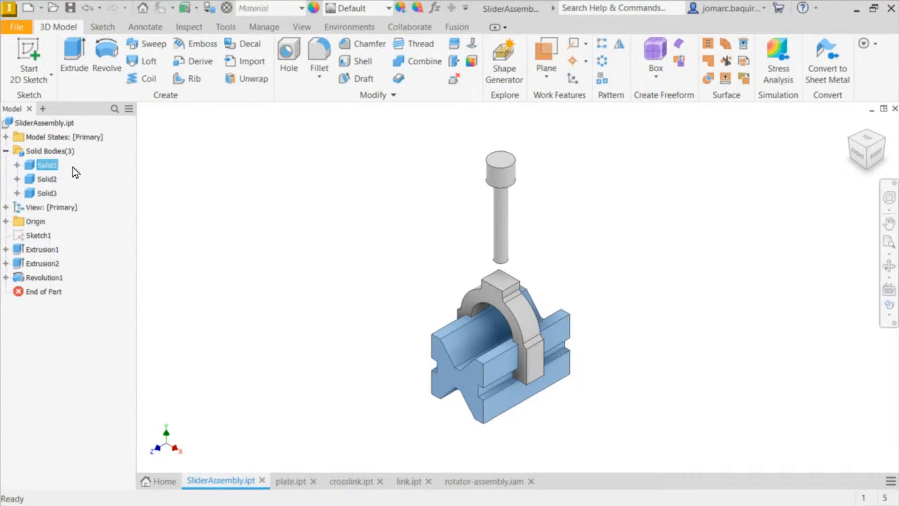
right_click(44, 167)
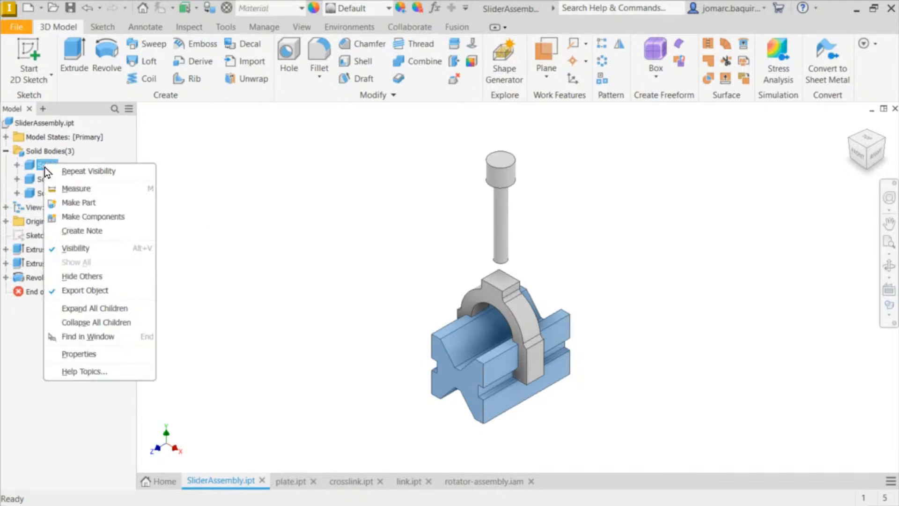
key(Escape)
right_click(46, 166)
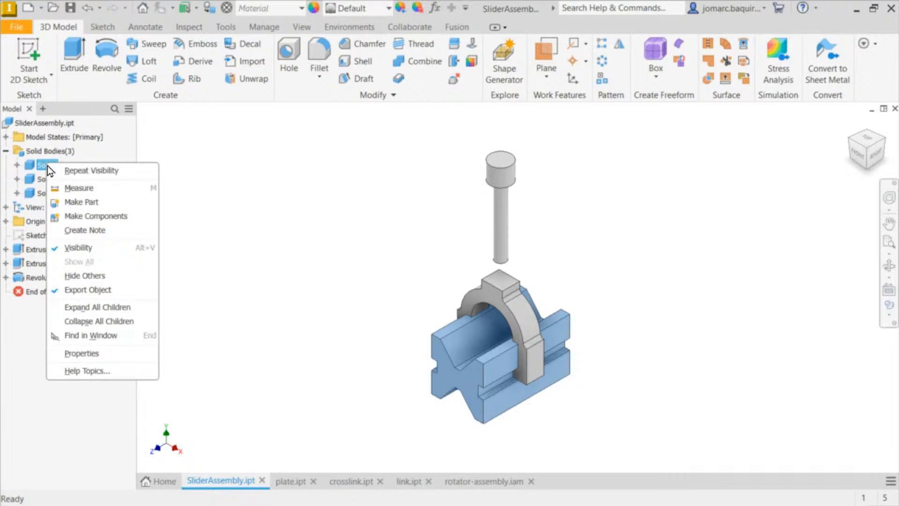
click(108, 217)
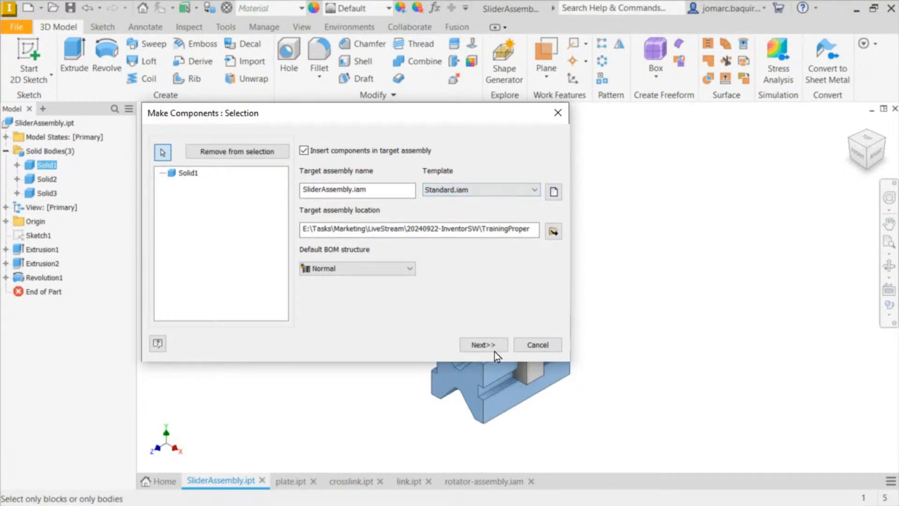
click(483, 347)
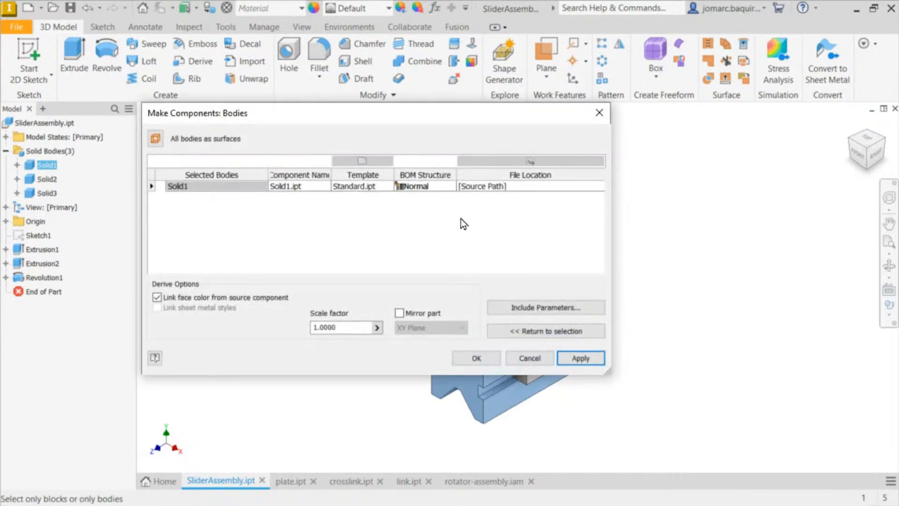
click(488, 358)
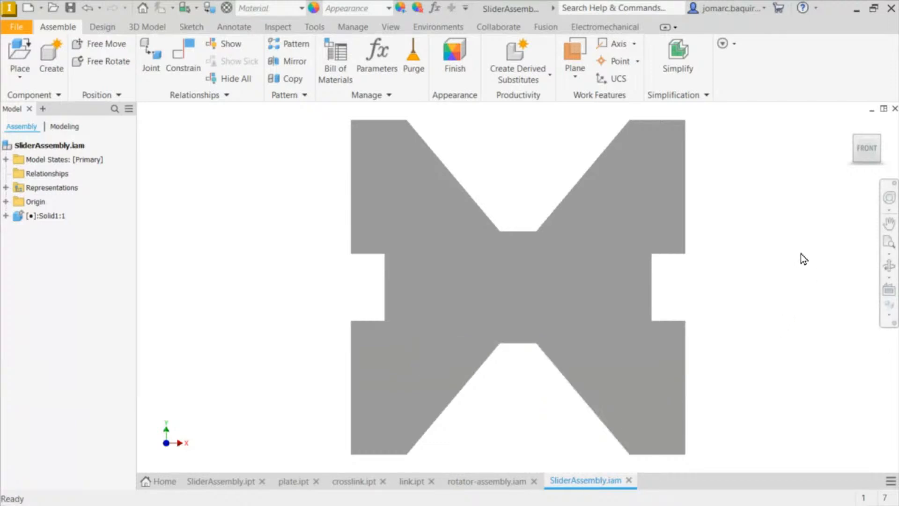
Show SliderAssembly.iam in the home view with the Shaded with edges visual style
key(F6)
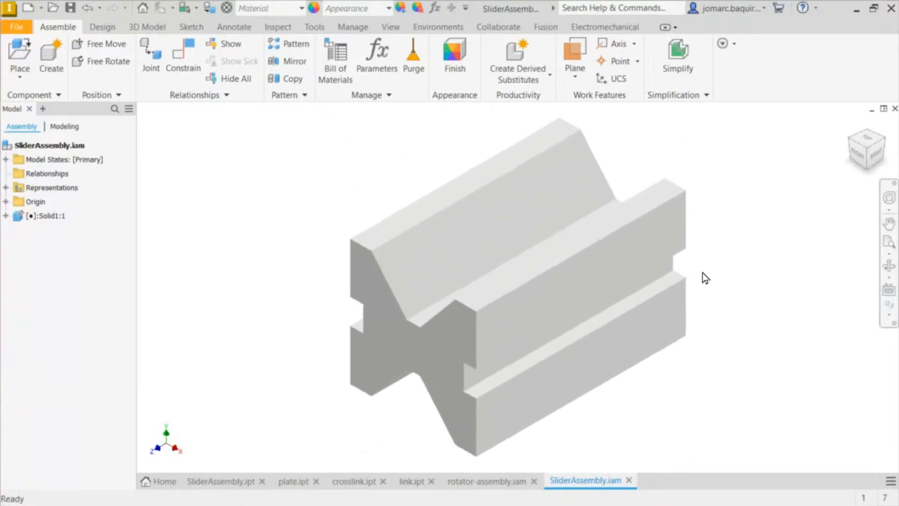
click(891, 318)
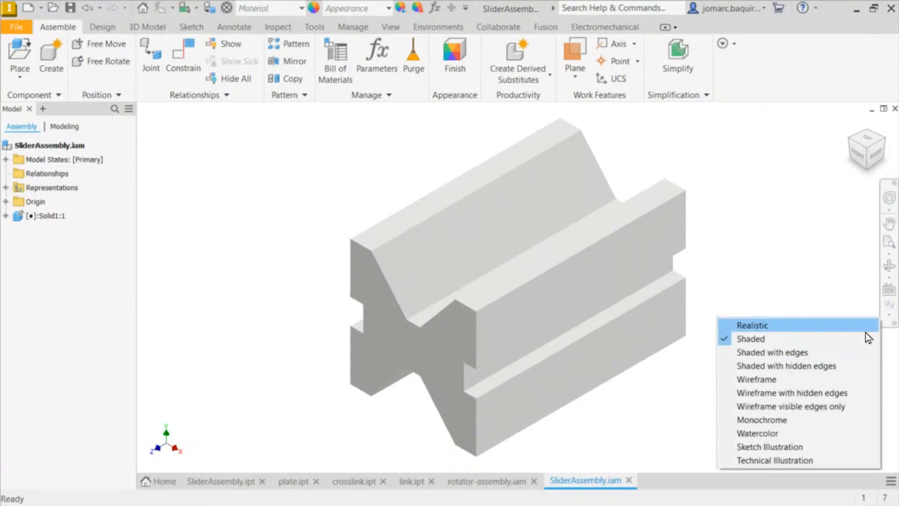
click(894, 310)
click(890, 322)
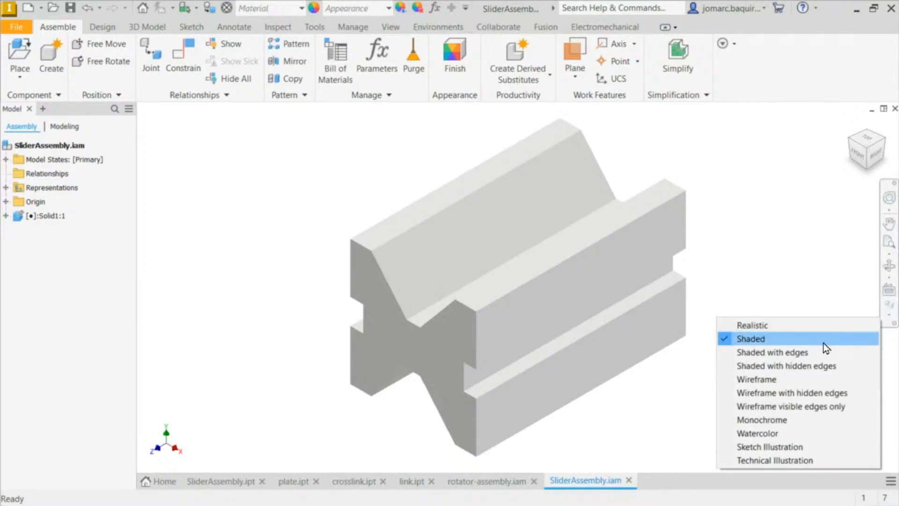
click(798, 350)
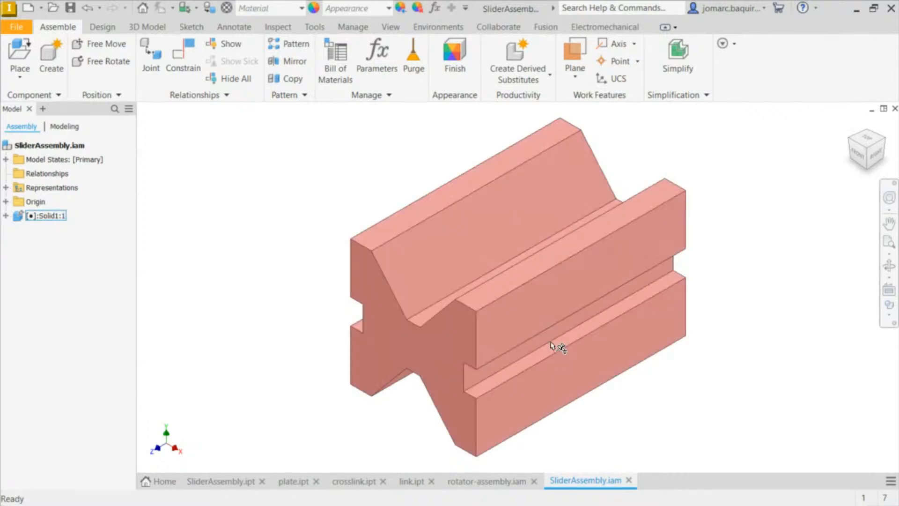
Review the options of the Solid1 component and try to move it within the assembly
right_click(21, 215)
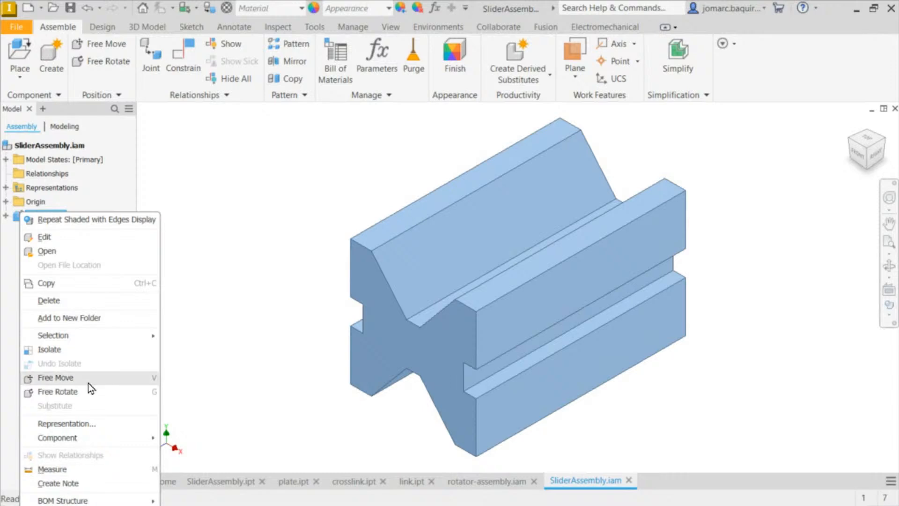
click(260, 248)
click(255, 243)
drag(441, 245, 412, 263)
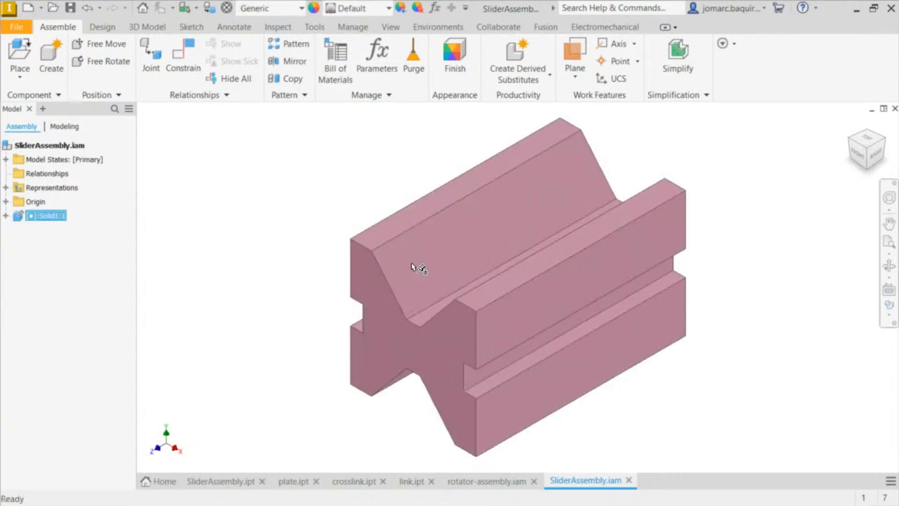
click(295, 183)
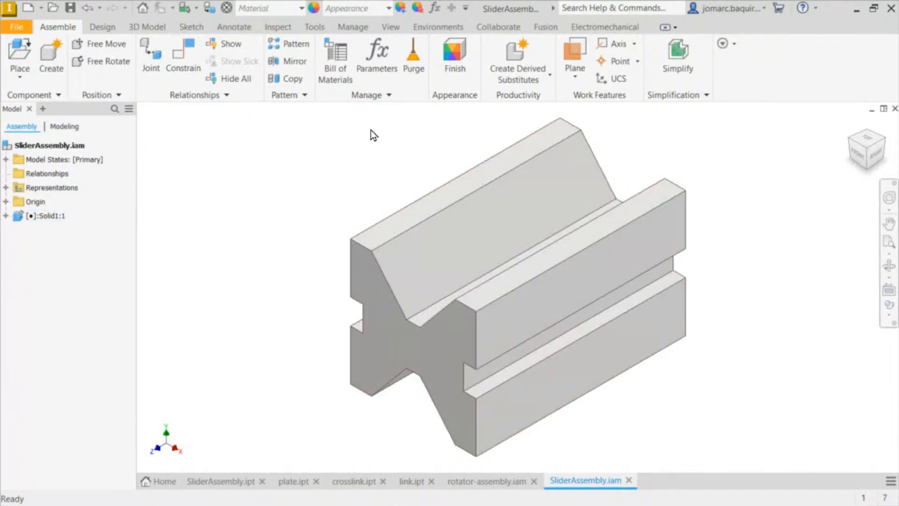
Close the part files plate.ipt, crosslink.ipt and link.ipt
click(286, 483)
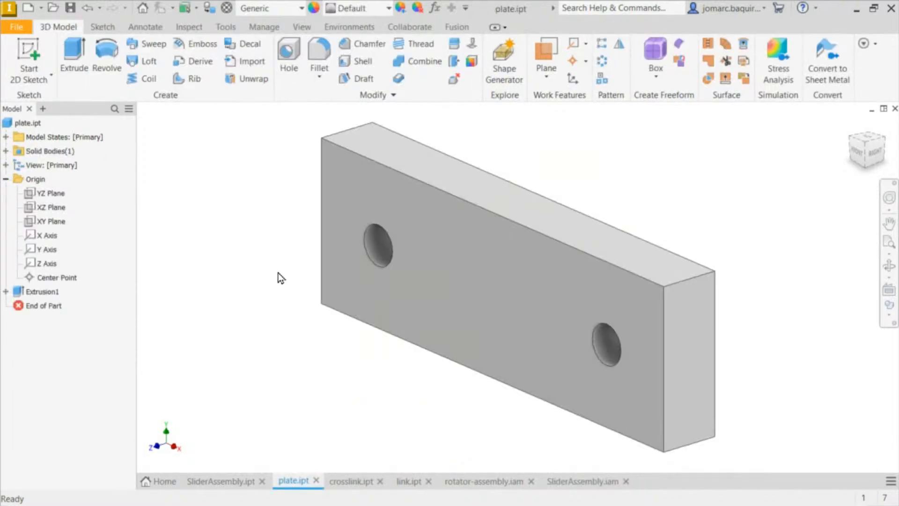
click(235, 481)
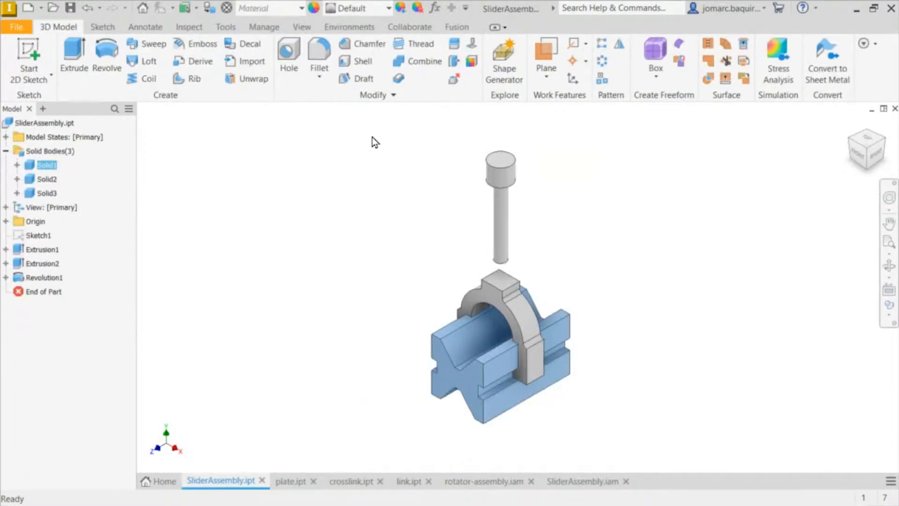
click(300, 483)
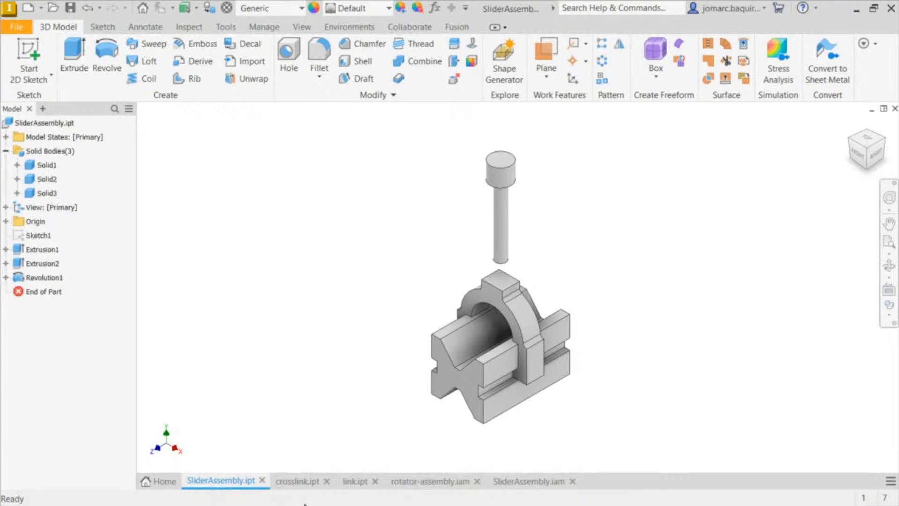
click(303, 482)
key(ctrl+F4)
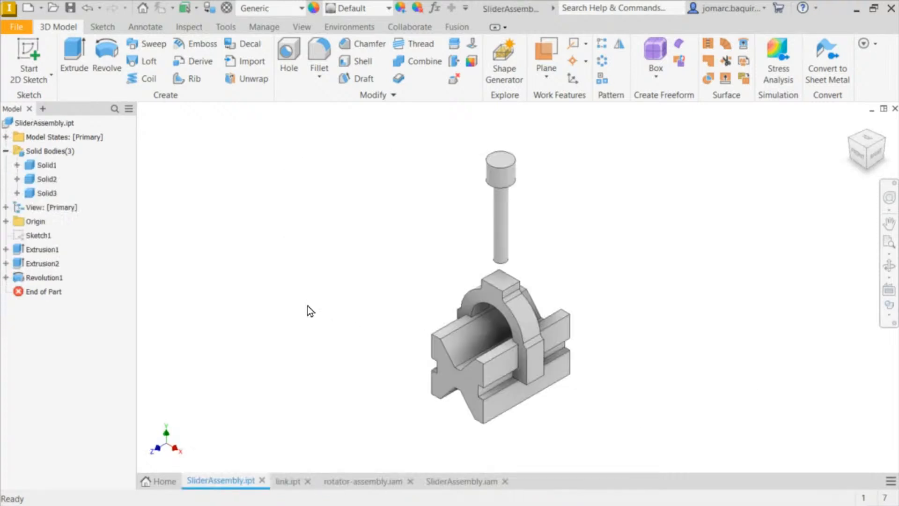
click(300, 480)
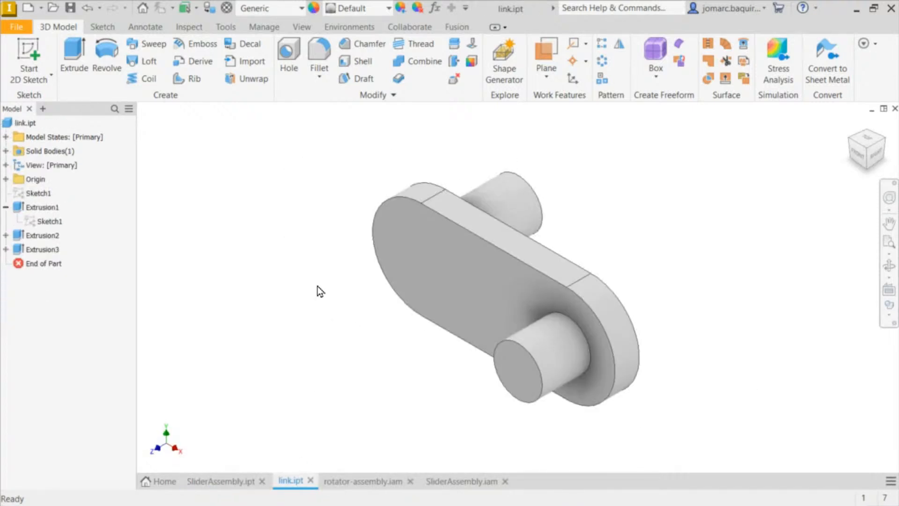
key(ctrl+F4)
Close rotator-assembly.iam and save its changes
click(302, 483)
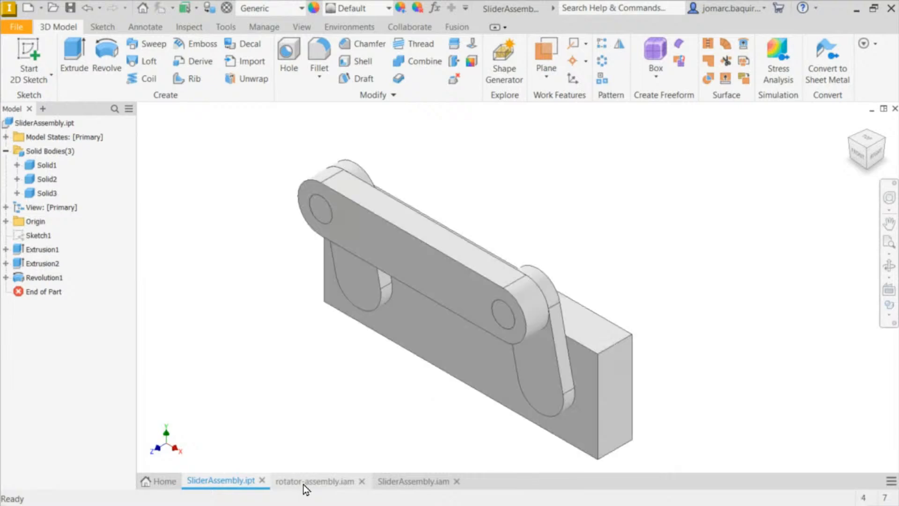
key(ctrl+F4)
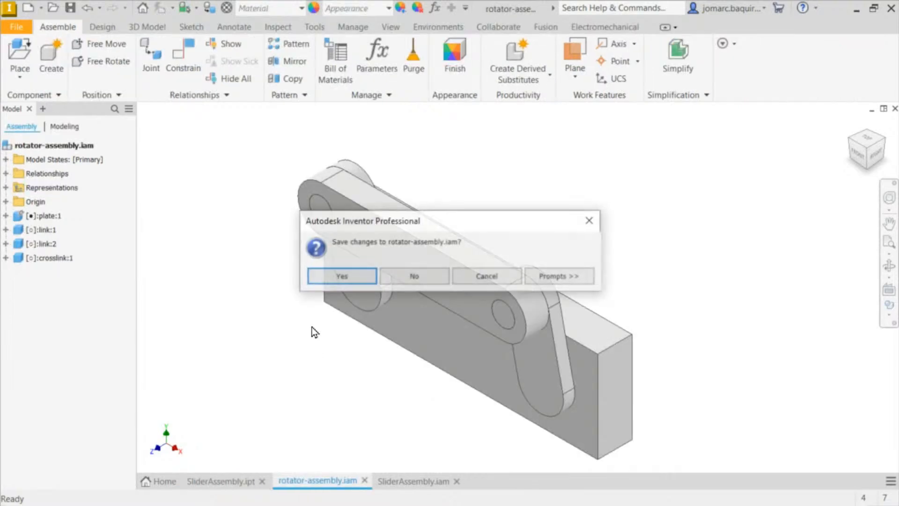
click(364, 281)
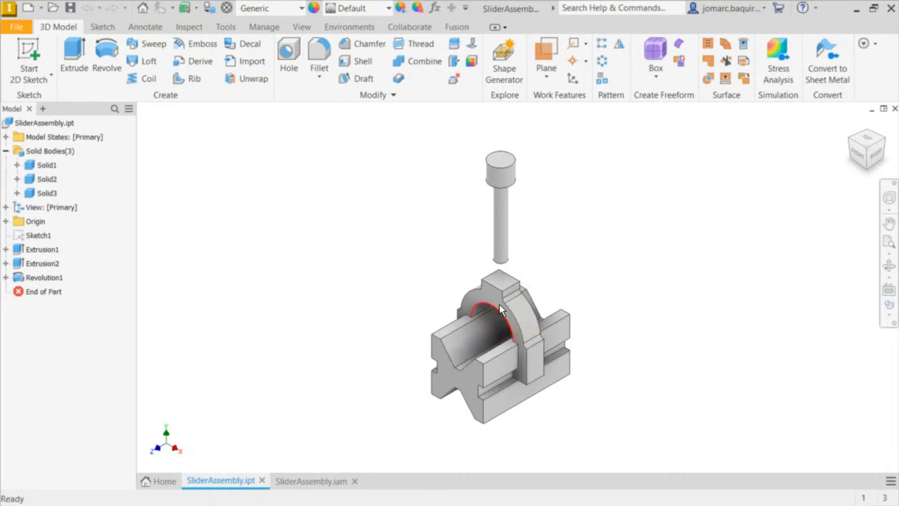
Move the pin body above the clamp in SliderAssembly.ipt with Move Bodies, using X offset 0 and Y offset -50 mm
scroll(498, 302, down, 5)
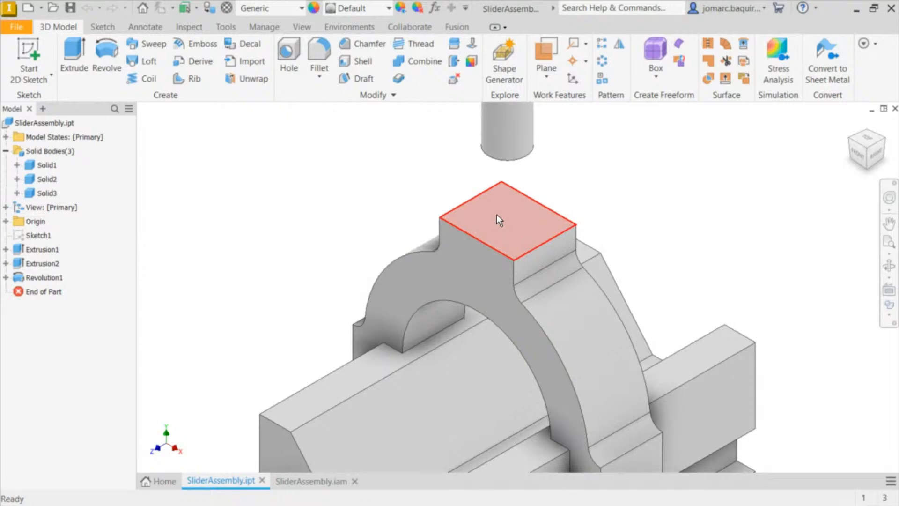
scroll(496, 214, up, 5)
scroll(491, 173, down, 4)
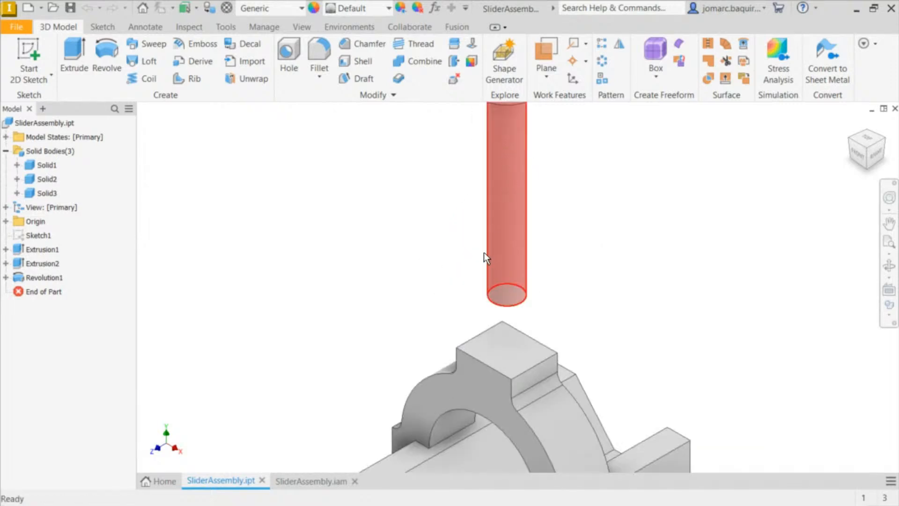
scroll(529, 264, up, 4)
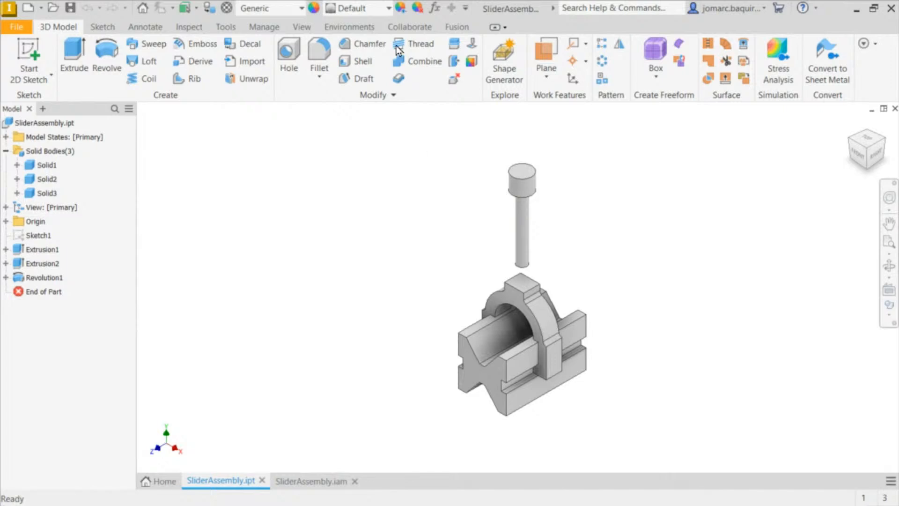
click(381, 95)
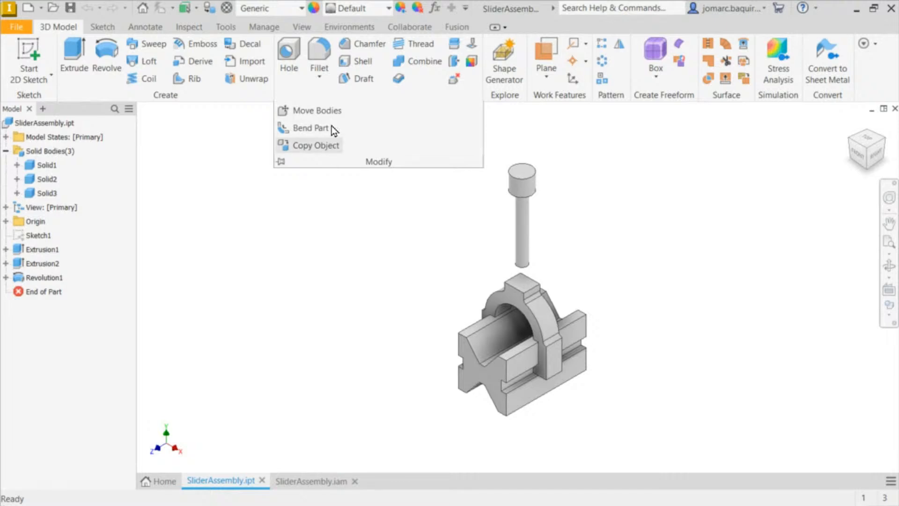
click(380, 93)
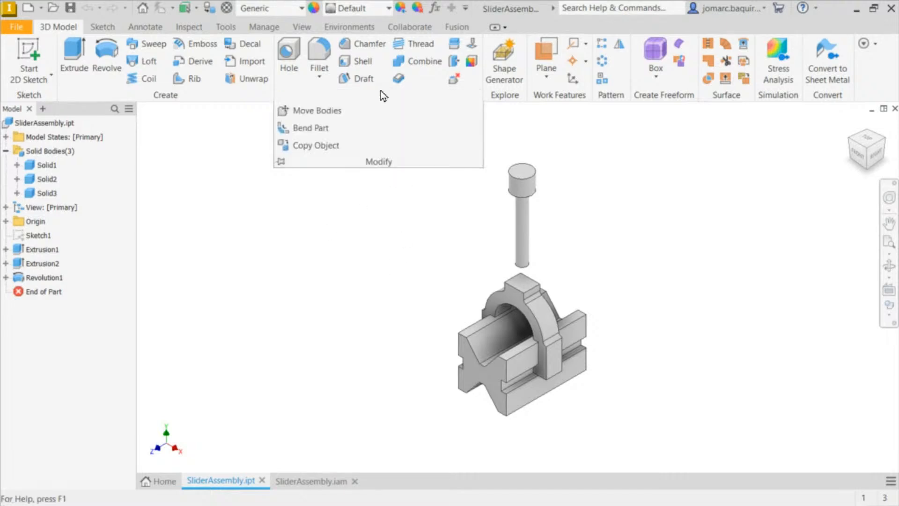
click(323, 112)
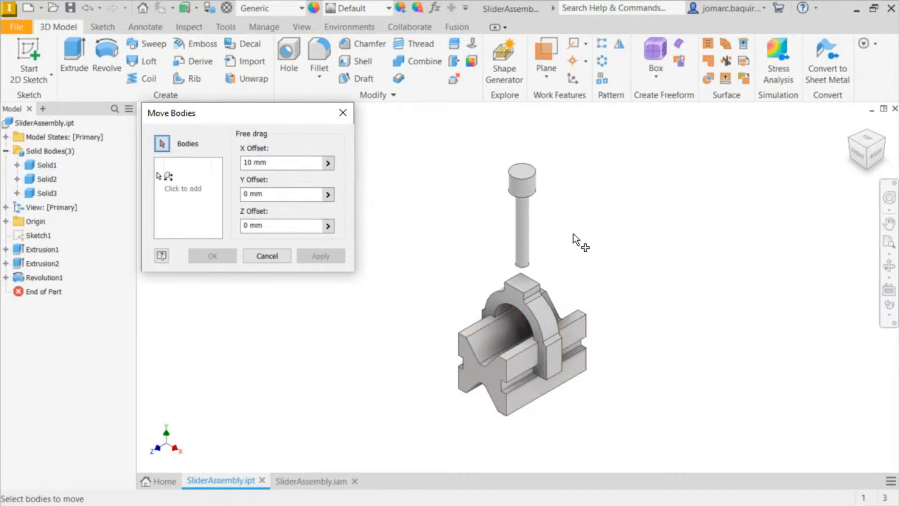
click(523, 204)
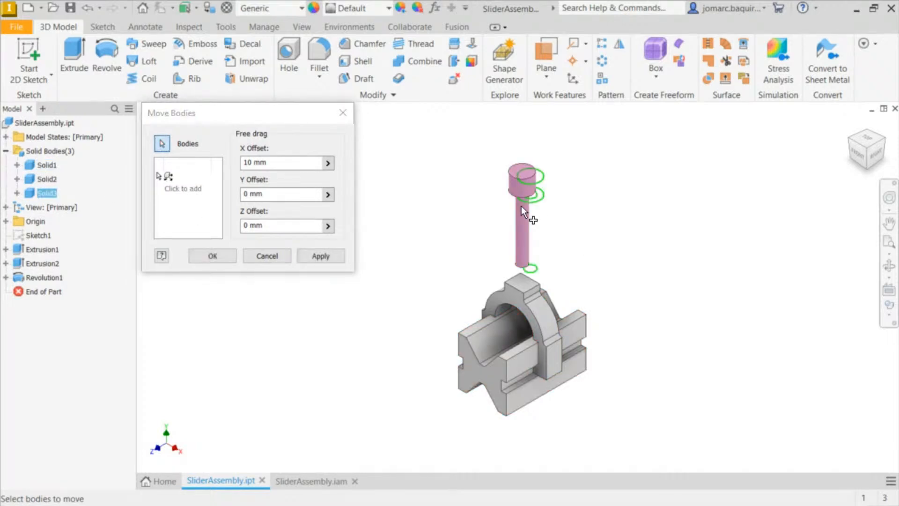
click(258, 162)
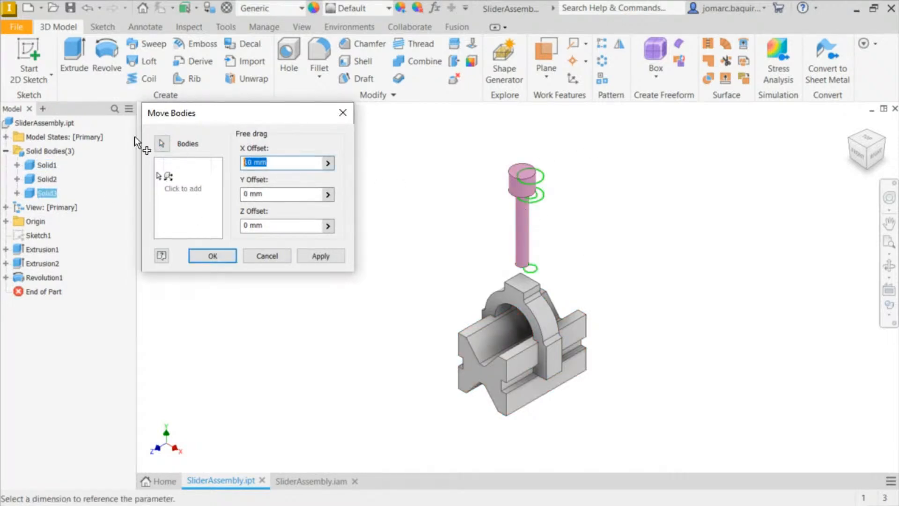
text(0)
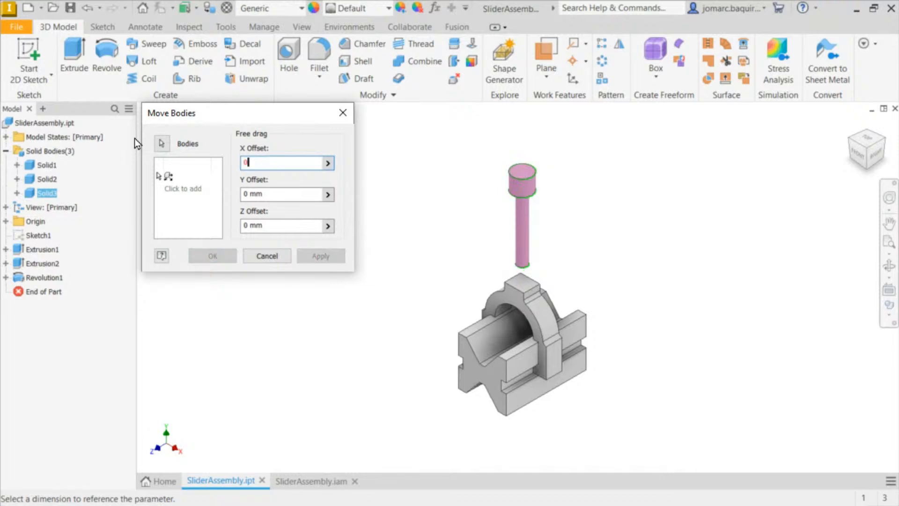
click(270, 197)
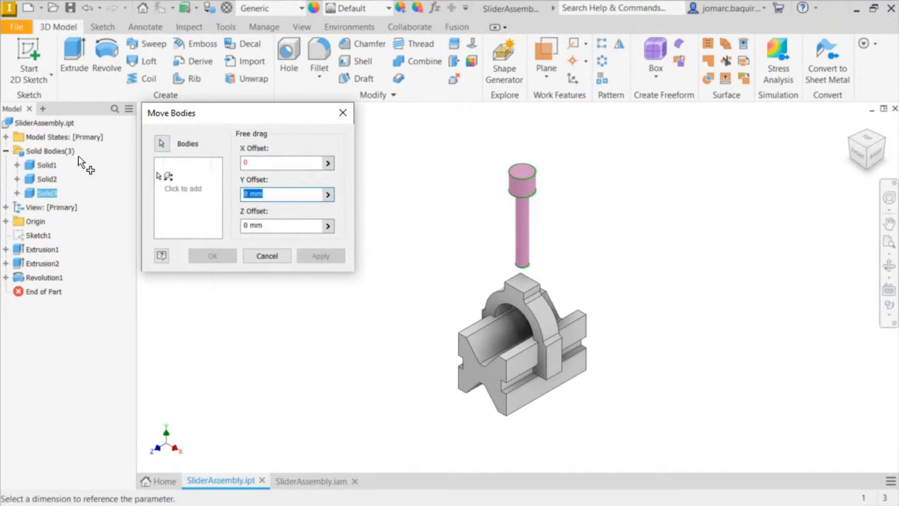
text(-50)
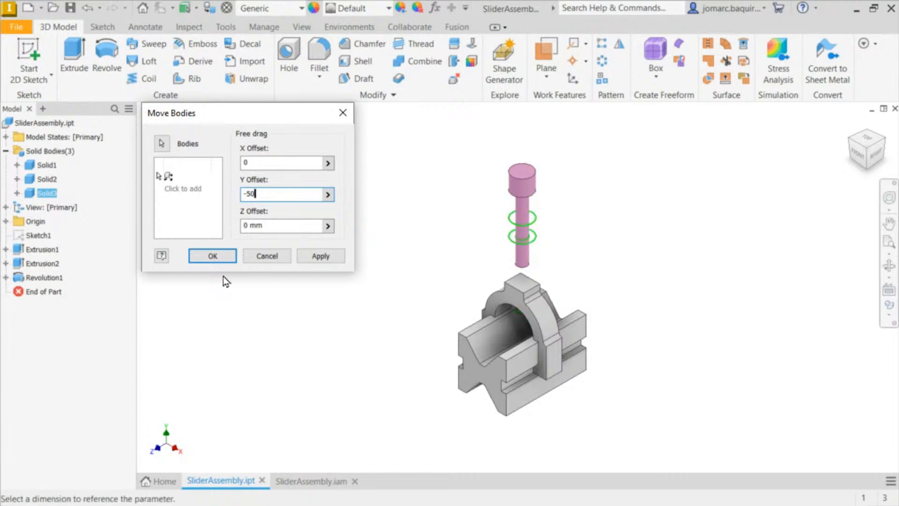
click(213, 255)
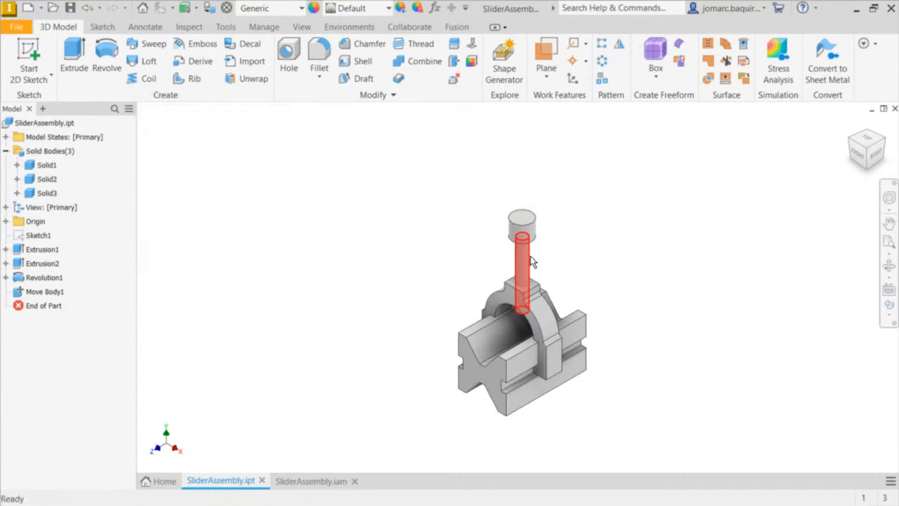
Examine how the pin body passes through the block on top of the clamp
scroll(534, 262, up, 4)
mouse_move(482, 266)
shift+middle_down()
mouse_move(545, 250)
mouse_move(493, 242)
mouse_move(478, 260)
shift+middle_up()
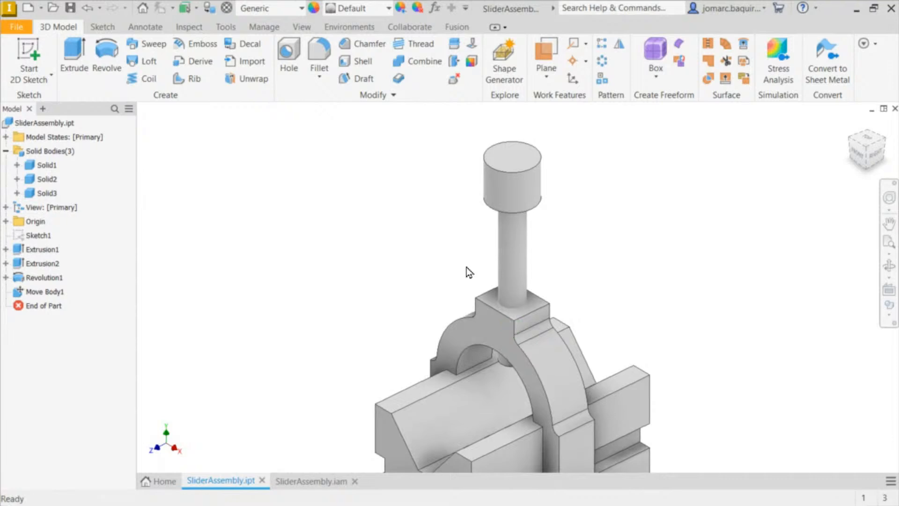
middle_drag(426, 195, 416, 154)
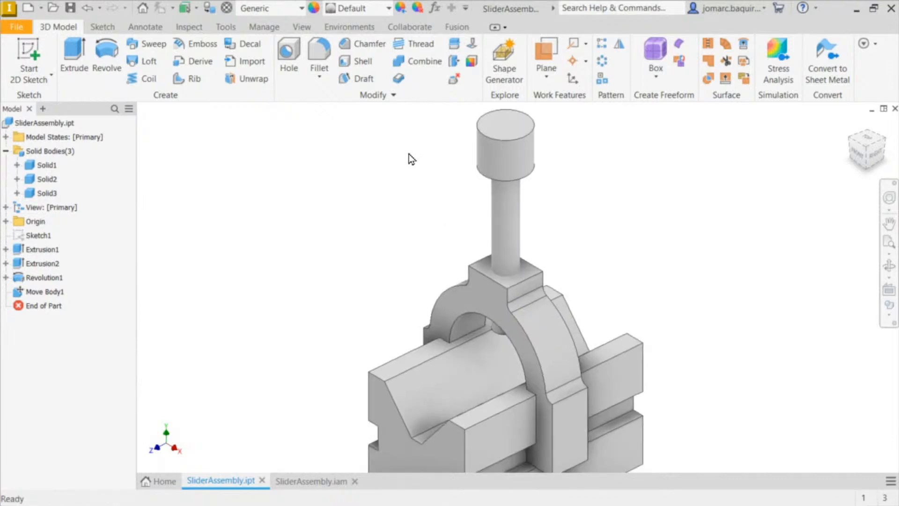
key(F6)
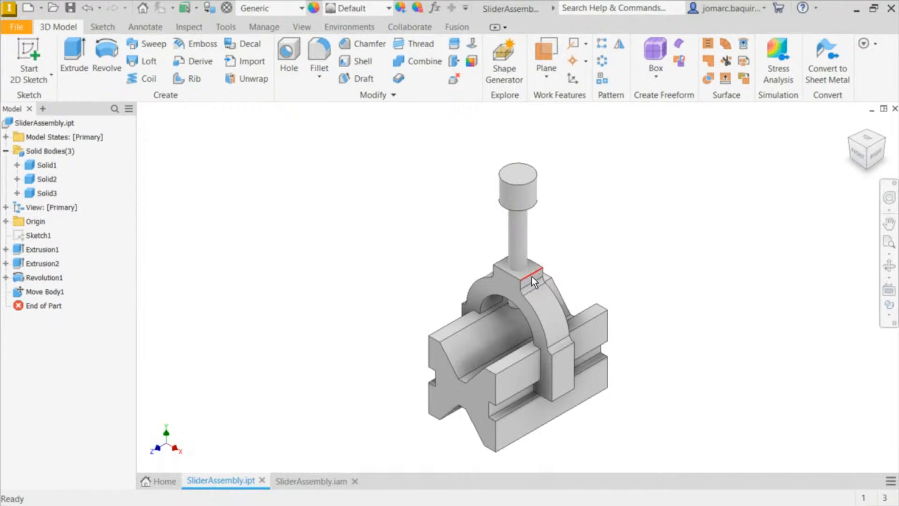
scroll(521, 269, up, 5)
scroll(541, 294, down, 3)
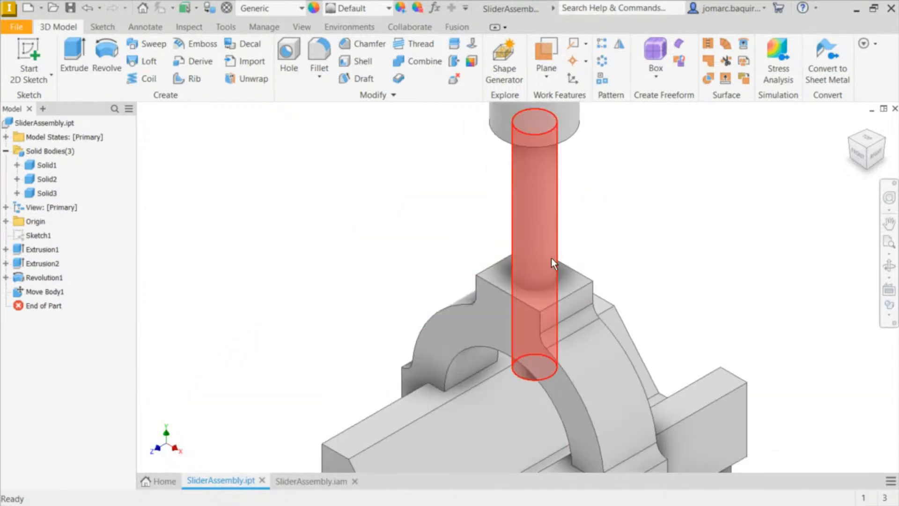
scroll(411, 215, down, 4)
middle_drag(357, 233, 383, 223)
scroll(384, 223, down, 5)
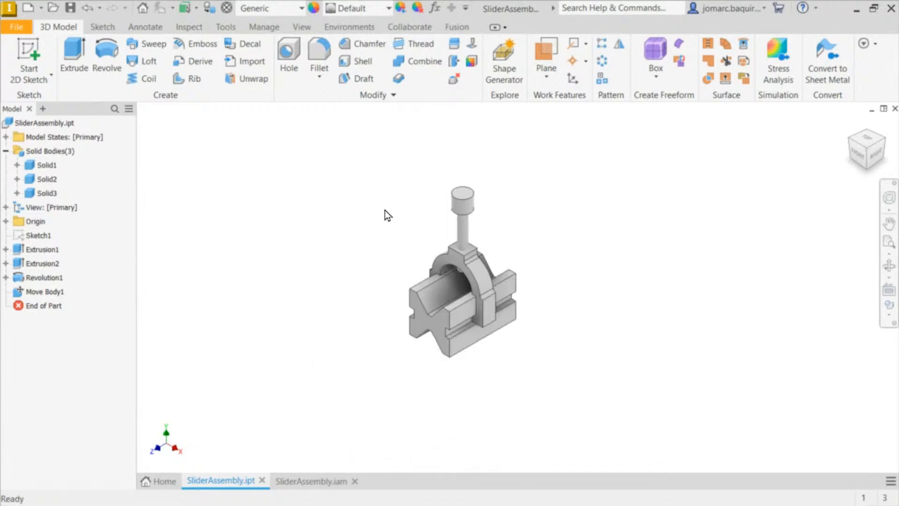
scroll(385, 215, up, 4)
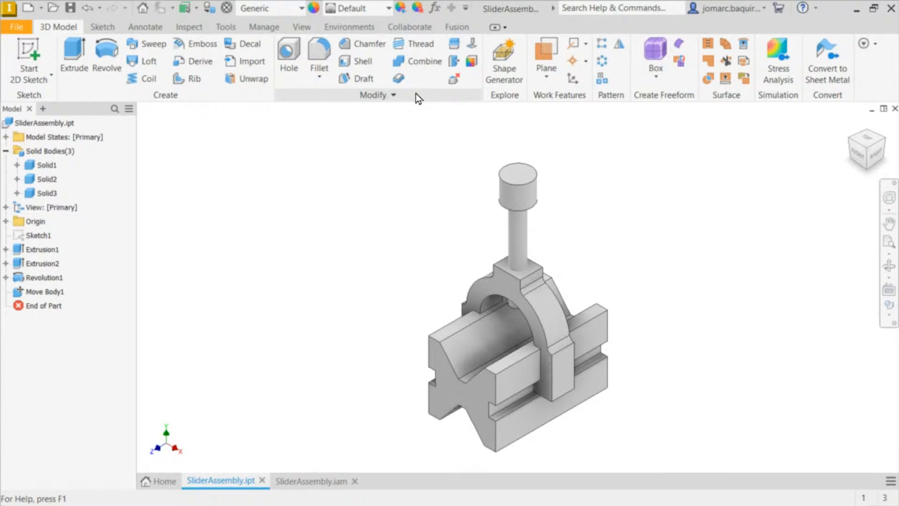
Cut the pin body out of the clamp body with Combine, keeping the toolbody
click(419, 68)
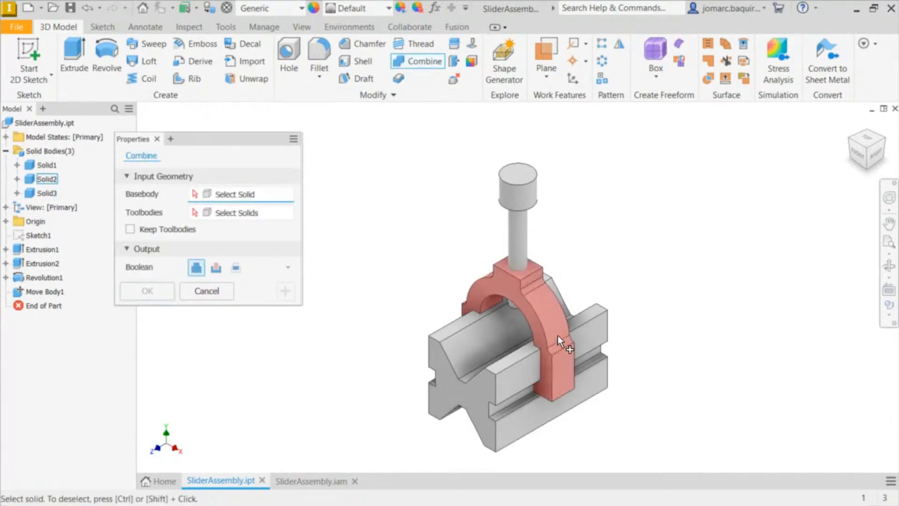
click(542, 313)
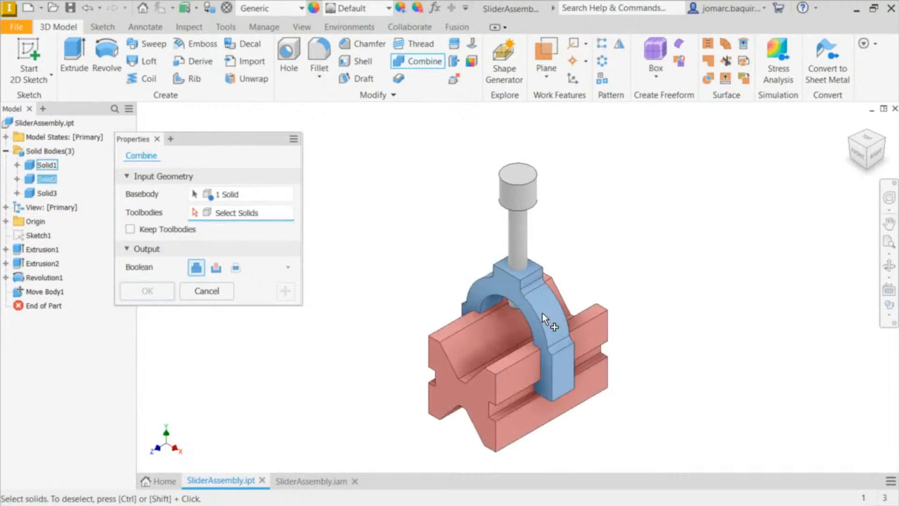
click(514, 244)
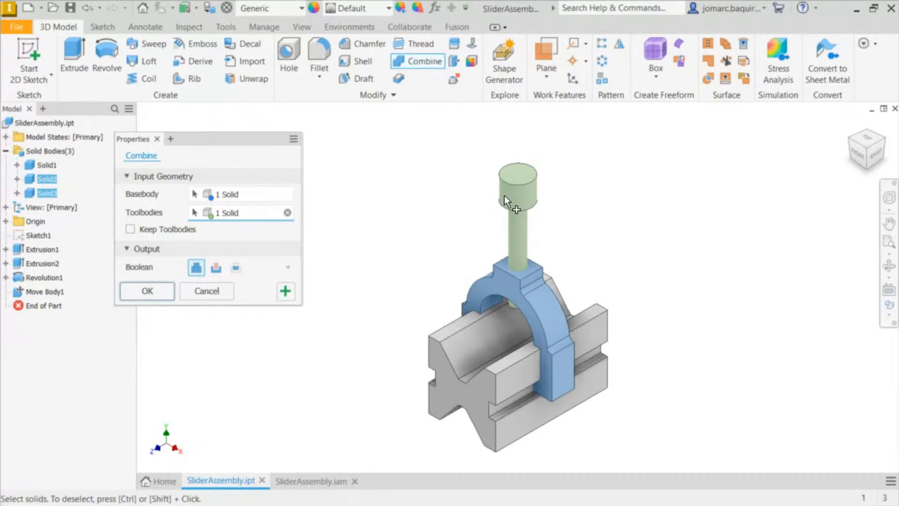
click(221, 269)
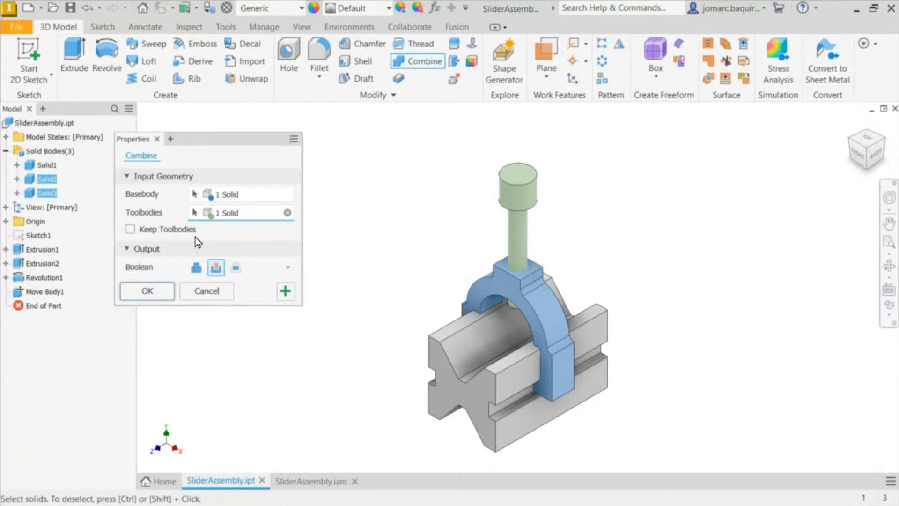
click(130, 229)
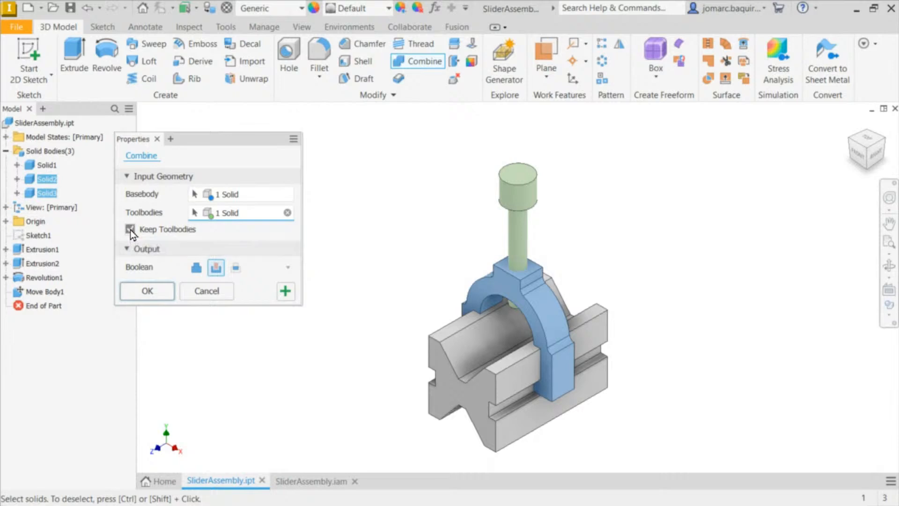
click(145, 292)
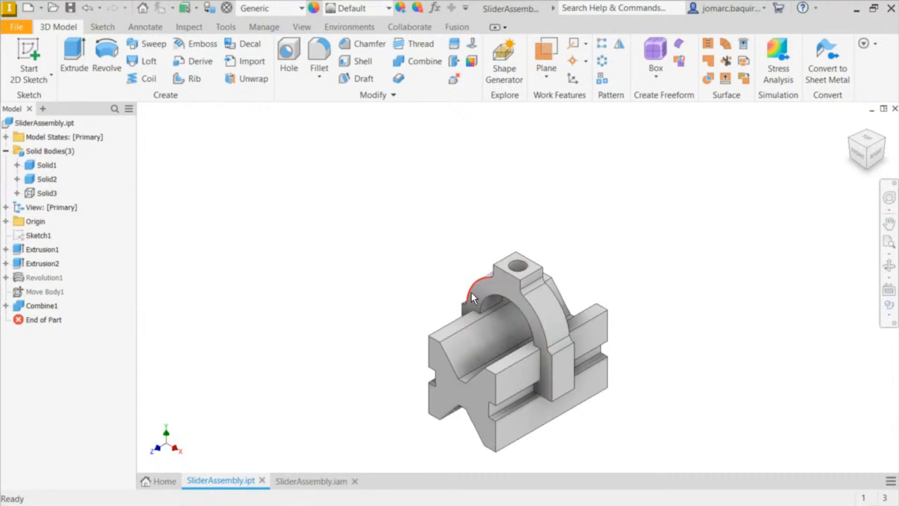
Check the hole cut in the clamp and turn the visibility of the pin body Solid3 back on
scroll(521, 271, up, 5)
scroll(525, 226, down, 4)
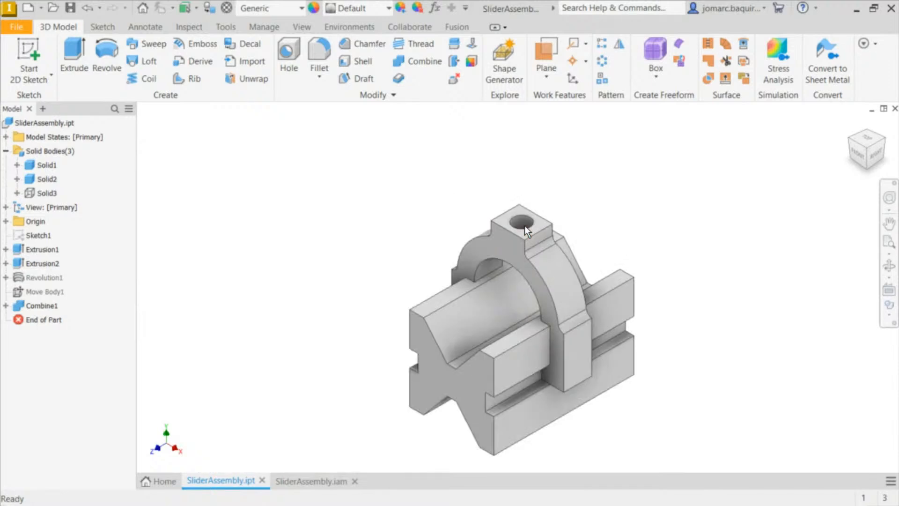
mouse_move(541, 244)
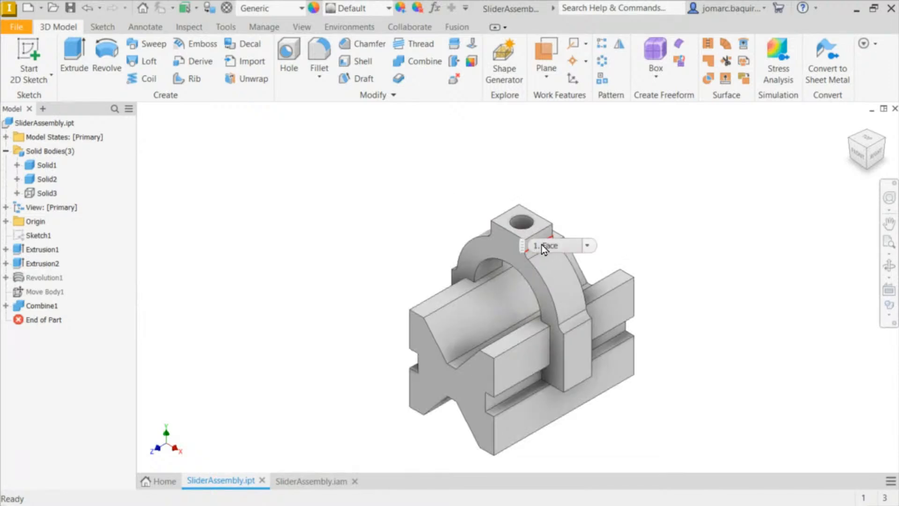
click(45, 193)
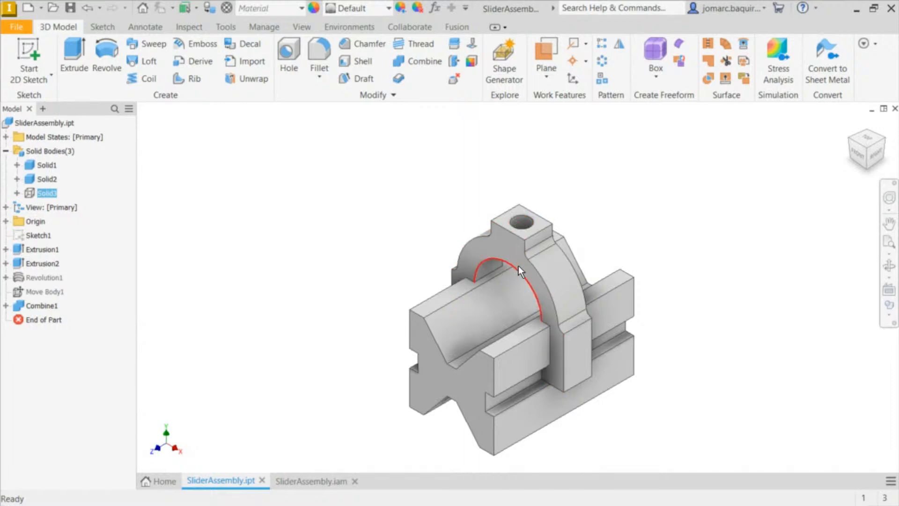
right_click(43, 195)
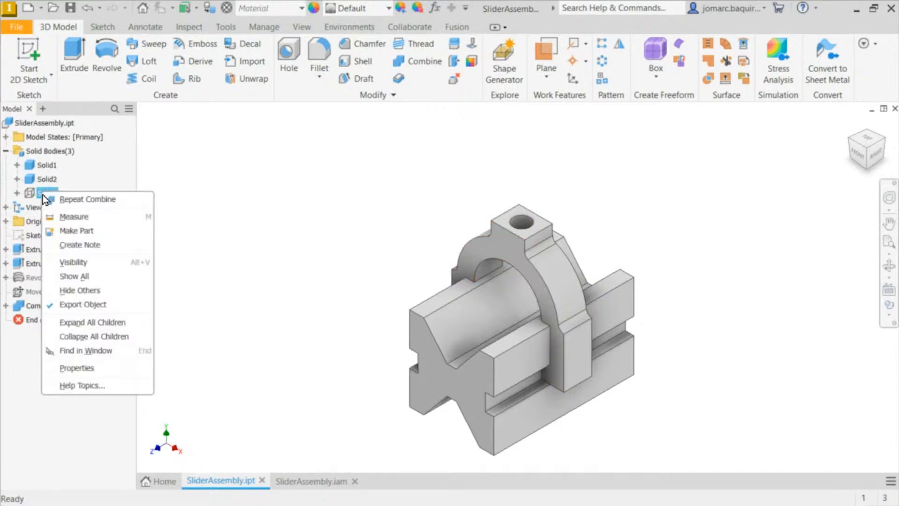
click(80, 262)
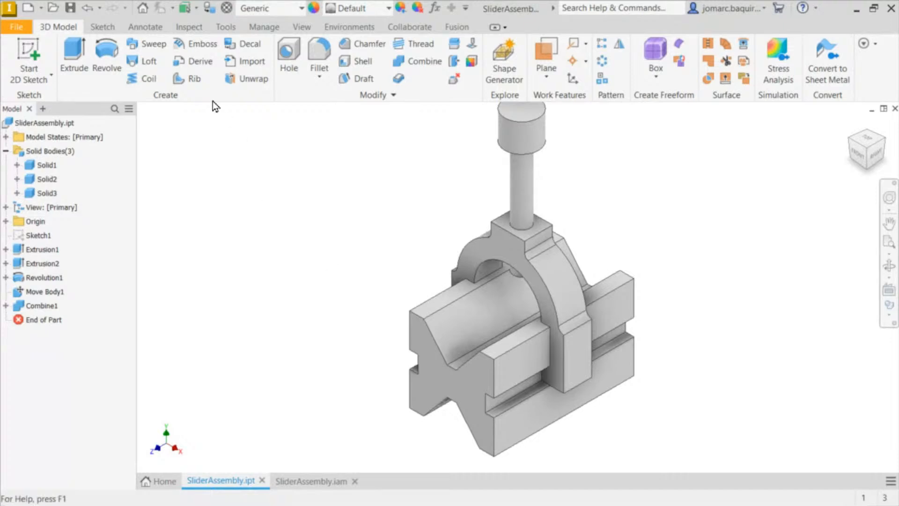
Make the clamp body Solid2 a component named Solid2.ipt, inserted in the target assembly SliderAssembly.iam
click(46, 180)
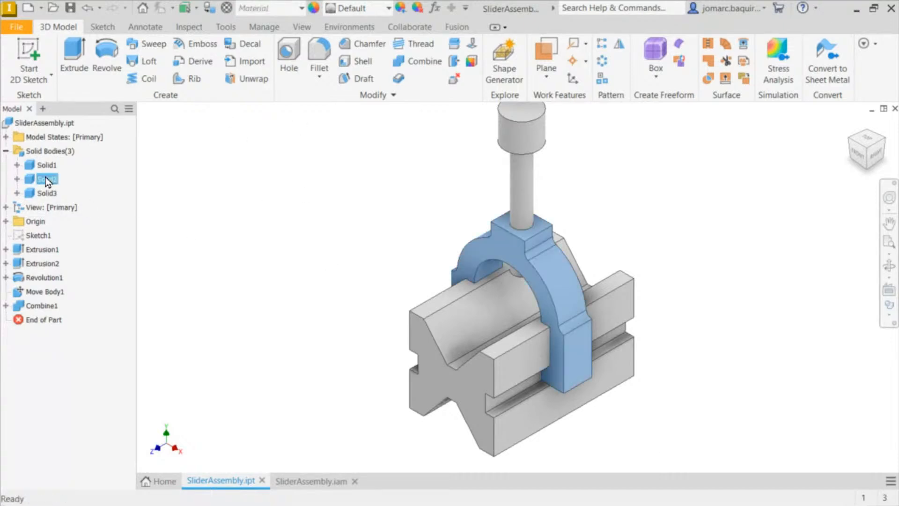
right_click(47, 181)
click(119, 230)
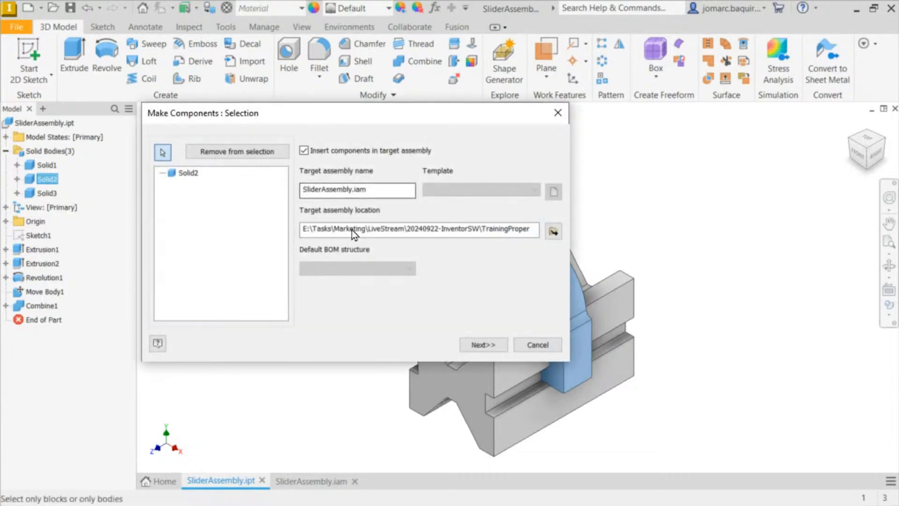
mouse_move(327, 487)
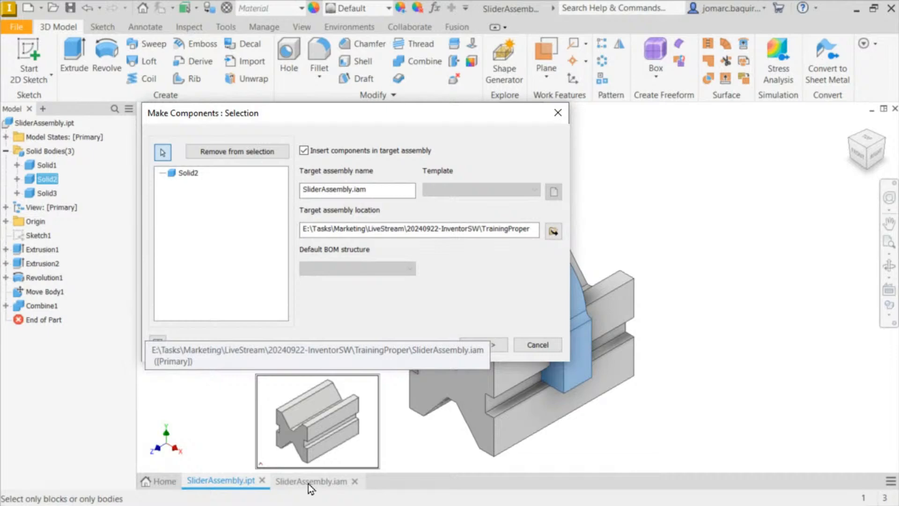
click(482, 344)
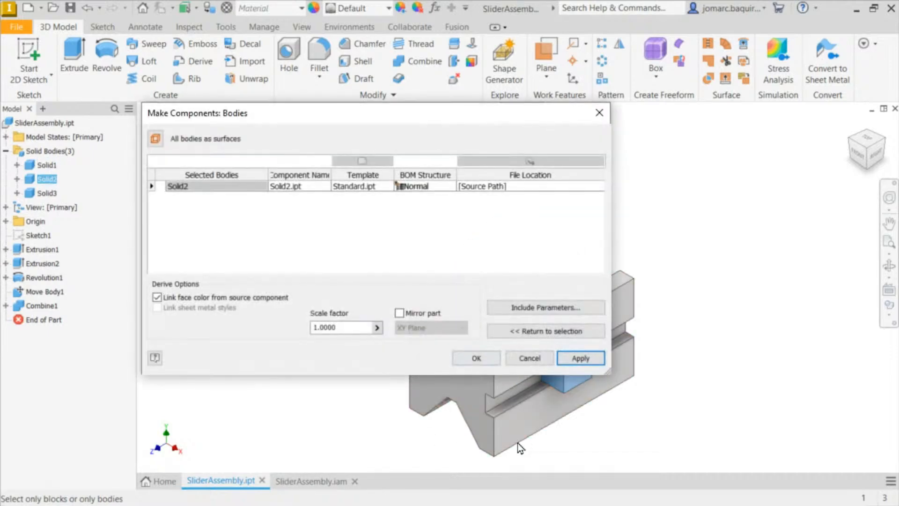
click(480, 359)
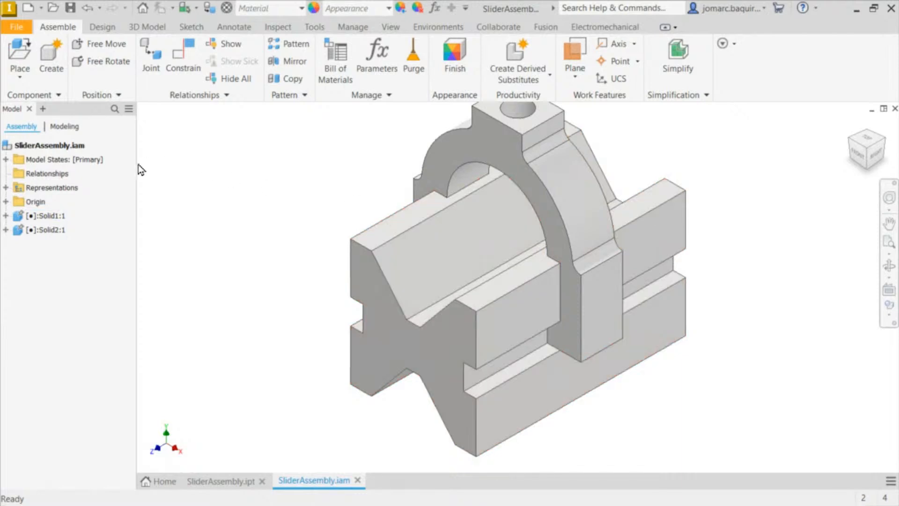
middle_drag(364, 206, 373, 243)
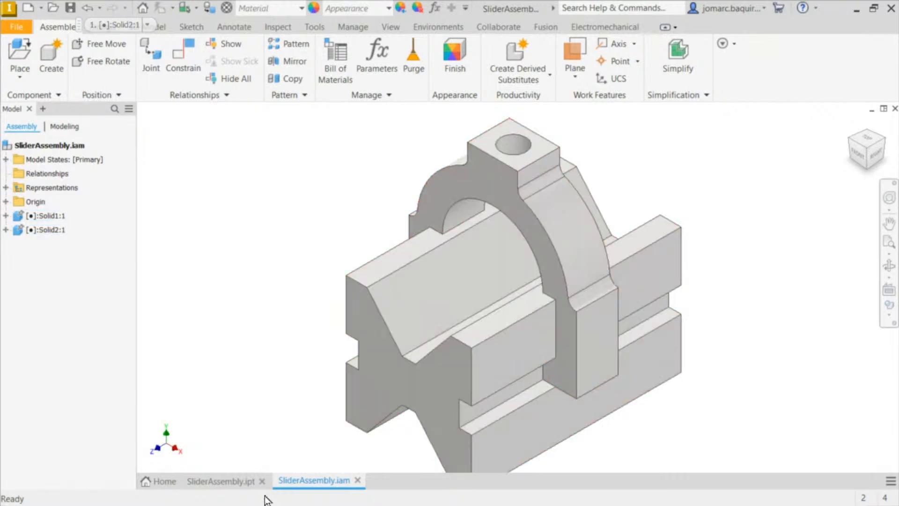
Return to SliderAssembly.ipt and rename the pin body Solid3 as Shaft
click(219, 484)
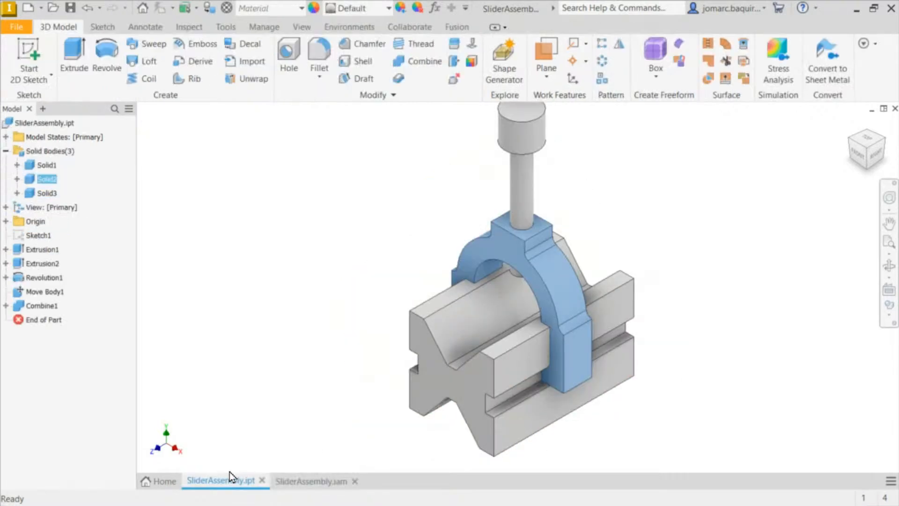
click(47, 193)
right_click(47, 195)
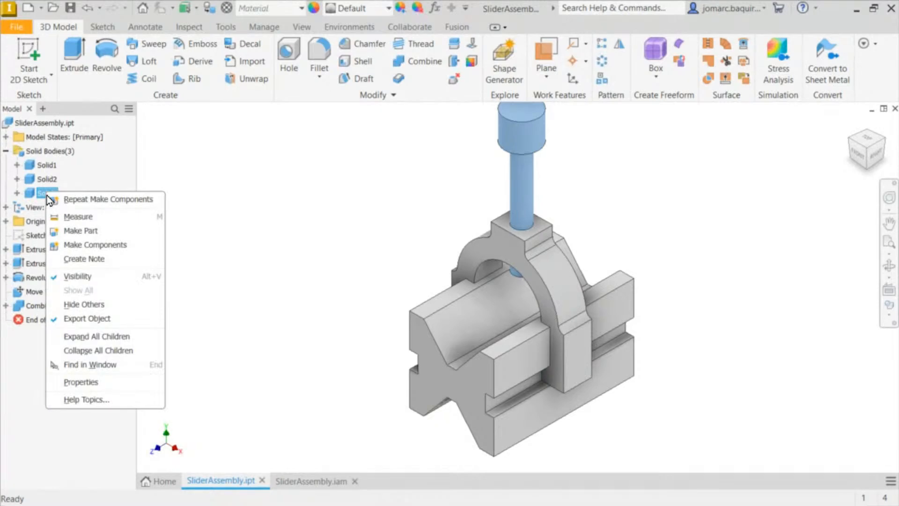
click(47, 192)
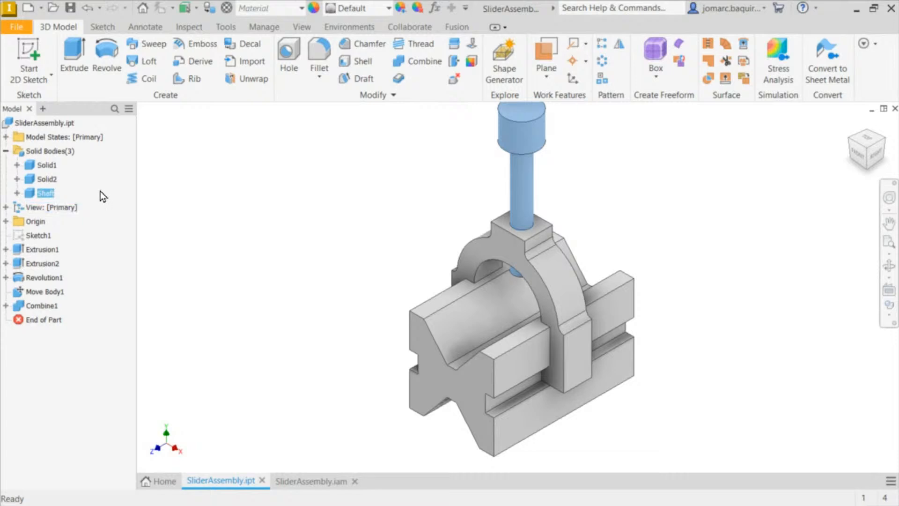
Rename the clamp body Solid2 as Slider and the V-block body Solid1 as Base
click(46, 180)
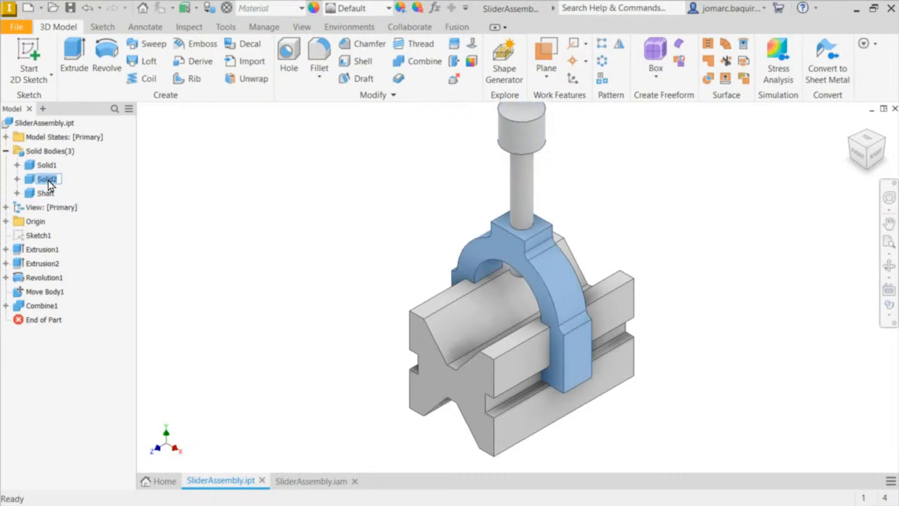
click(53, 181)
text(Slider)
click(218, 269)
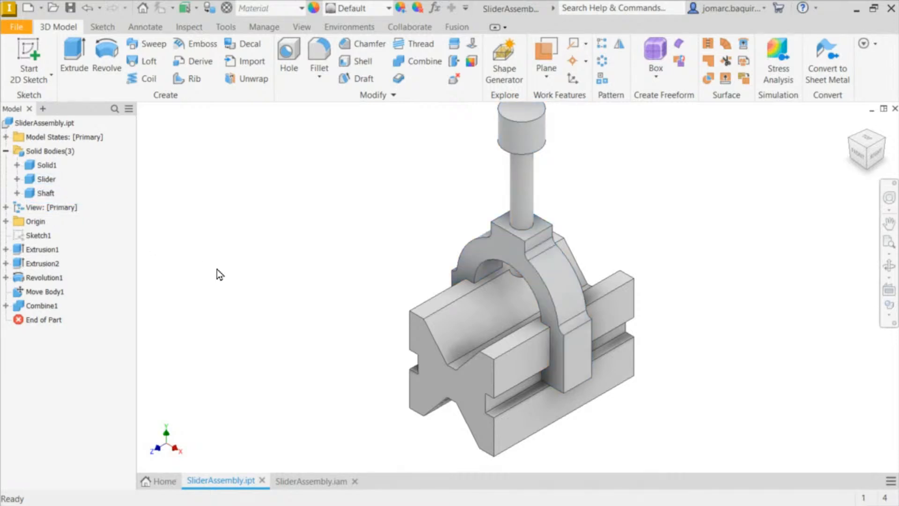
click(46, 168)
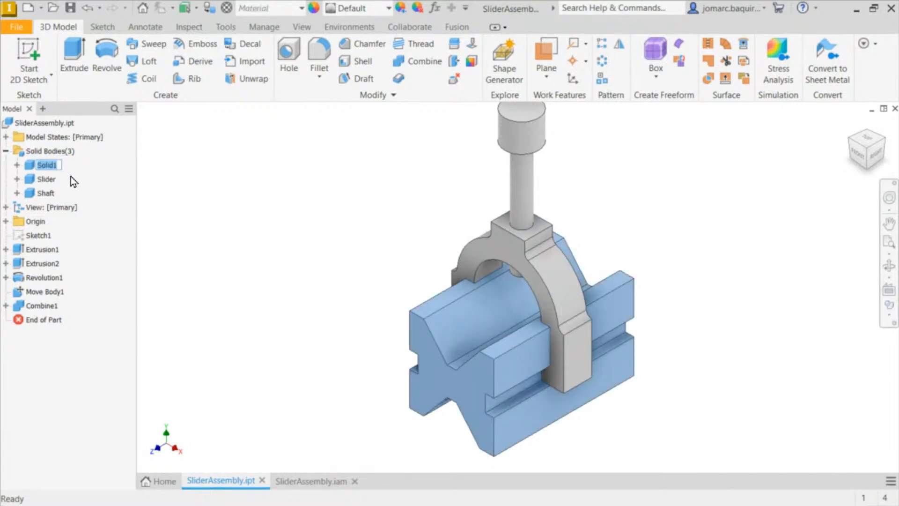
text(Base)
click(240, 212)
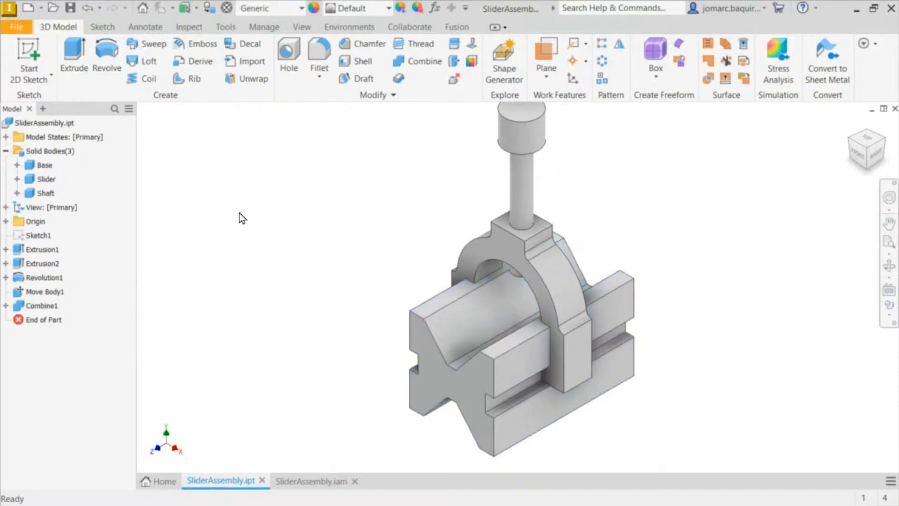
Make the Shaft body a component named Shaft.ipt, inserted in the target assembly SliderAssembly.iam
double_click(44, 194)
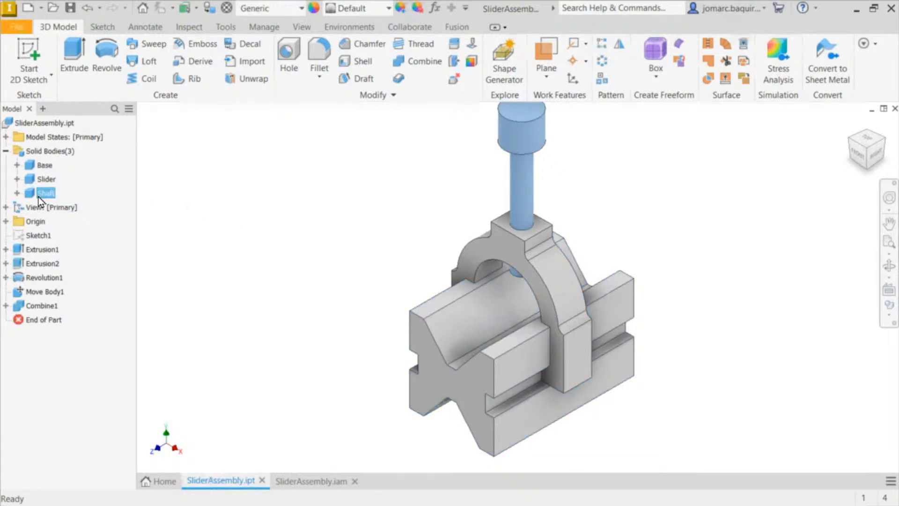
right_click(39, 199)
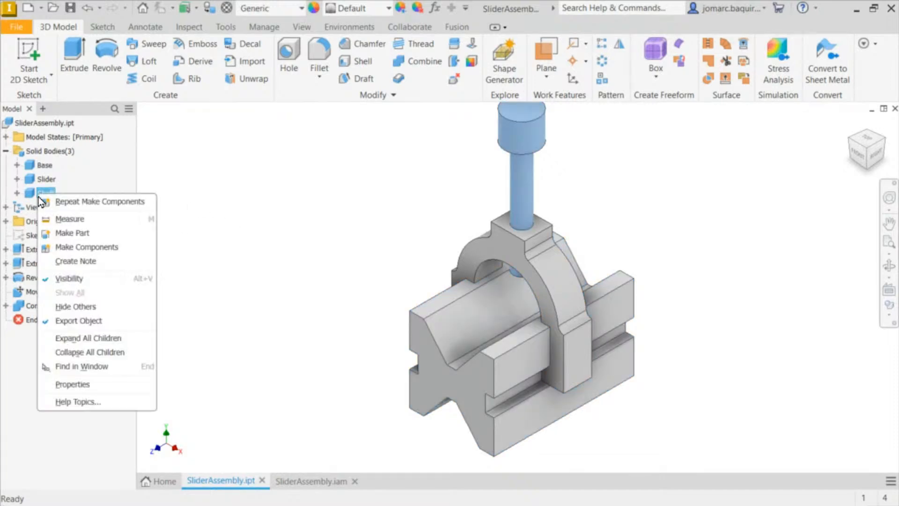
click(114, 247)
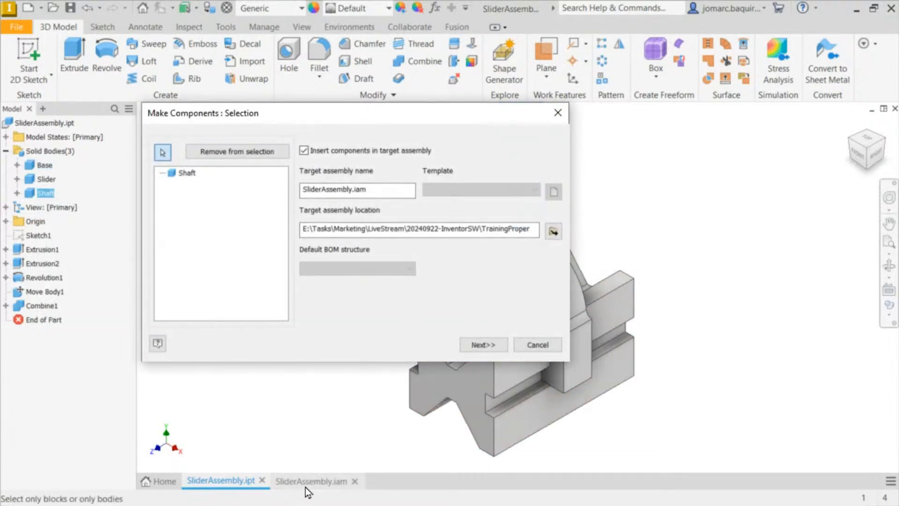
click(485, 347)
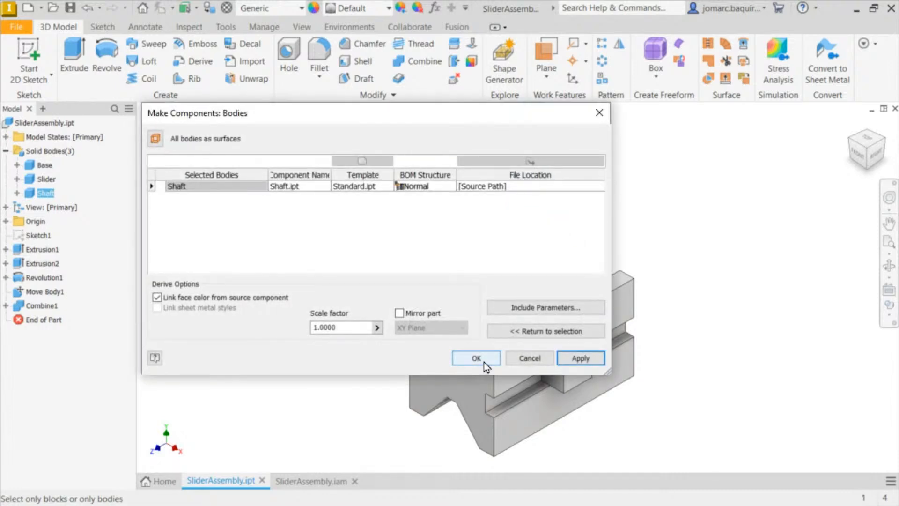
click(485, 362)
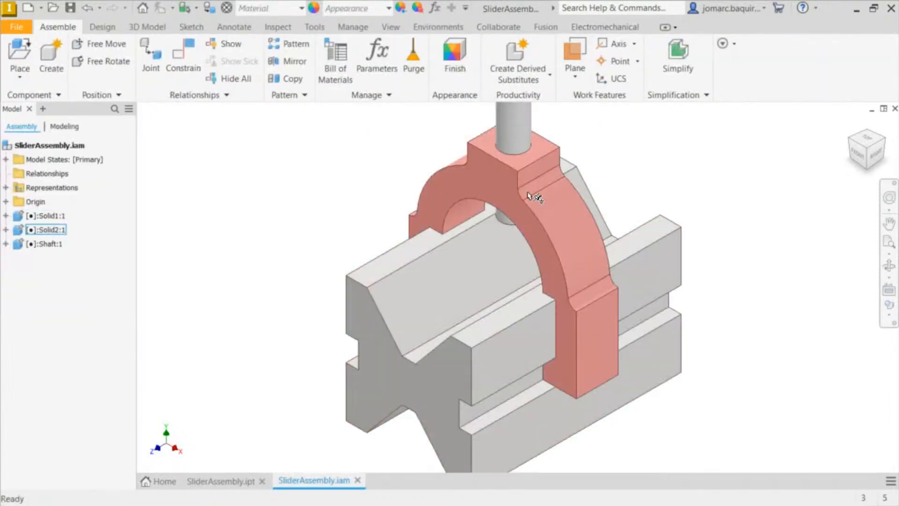
Unground the clamp component Solid2 and the Shaft component together, leaving the V-block grounded
scroll(508, 212, up, 5)
scroll(511, 199, down, 3)
middle_drag(510, 198, 434, 258)
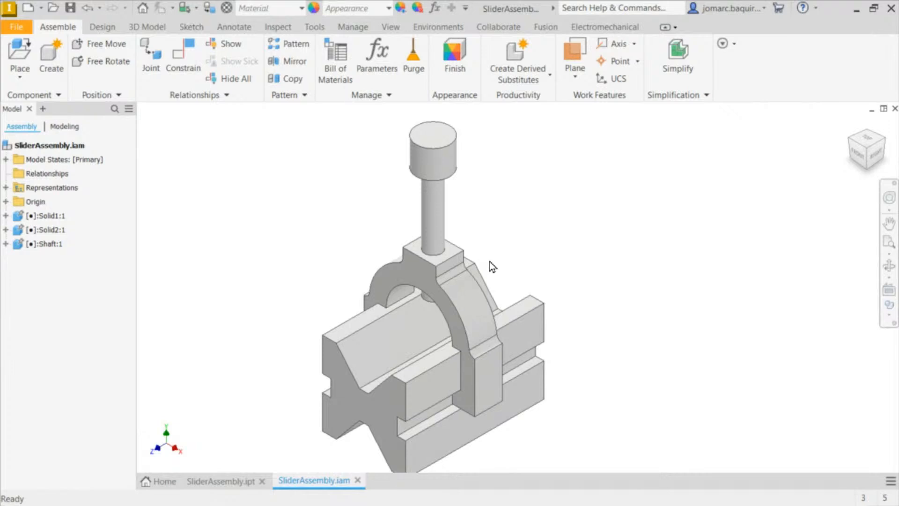
scroll(561, 214, up, 1)
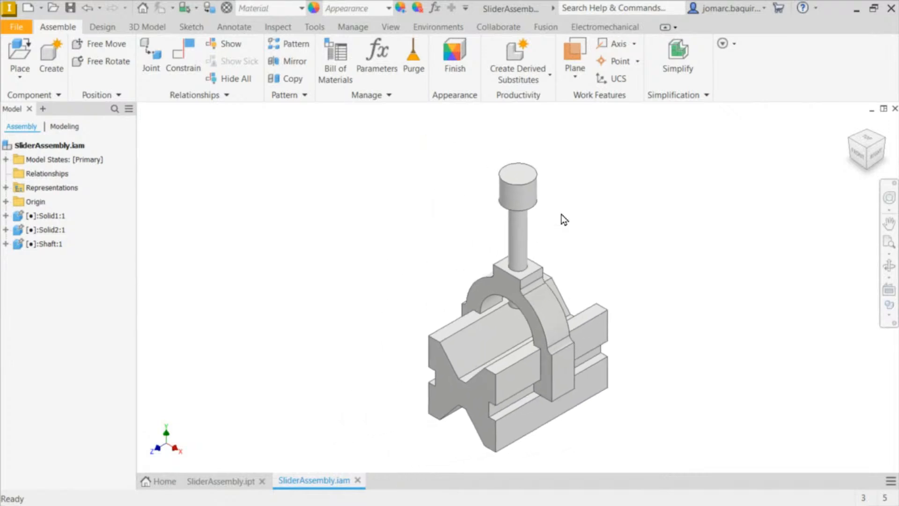
click(44, 229)
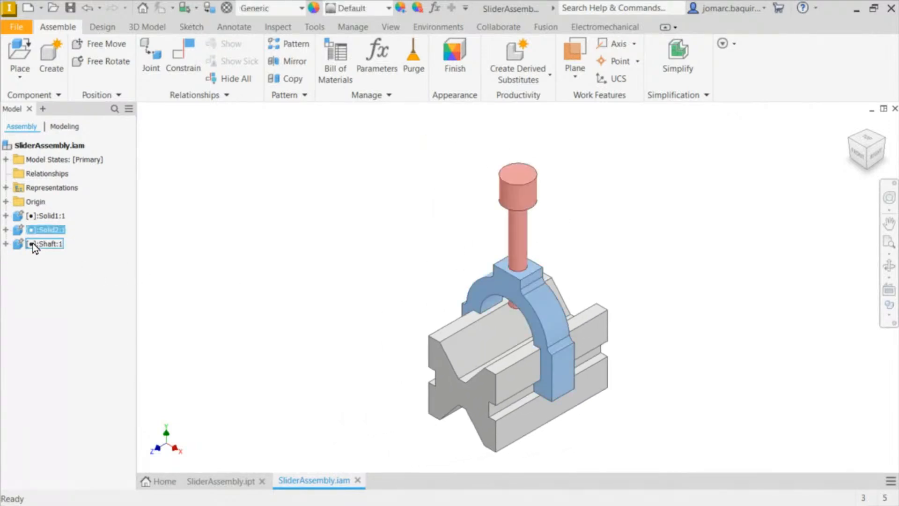
click(33, 243)
ctrl+click(51, 230)
right_click(54, 236)
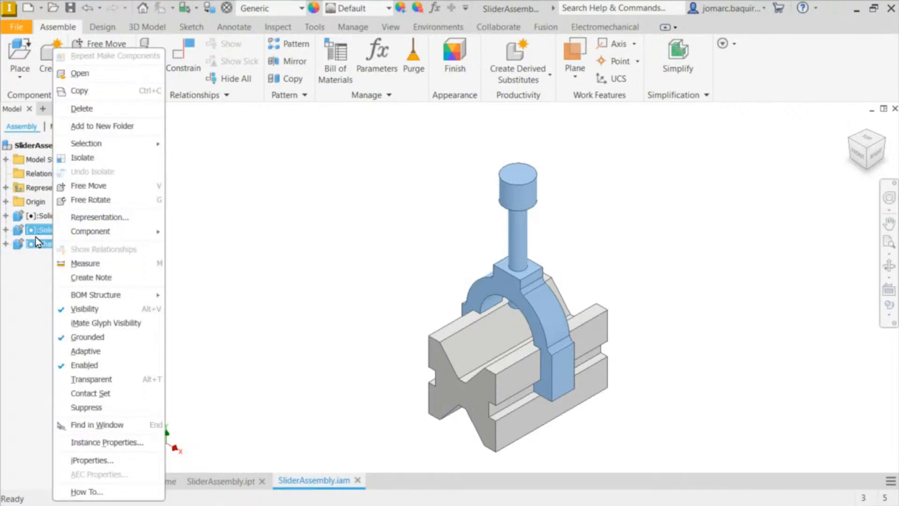
click(87, 338)
click(394, 316)
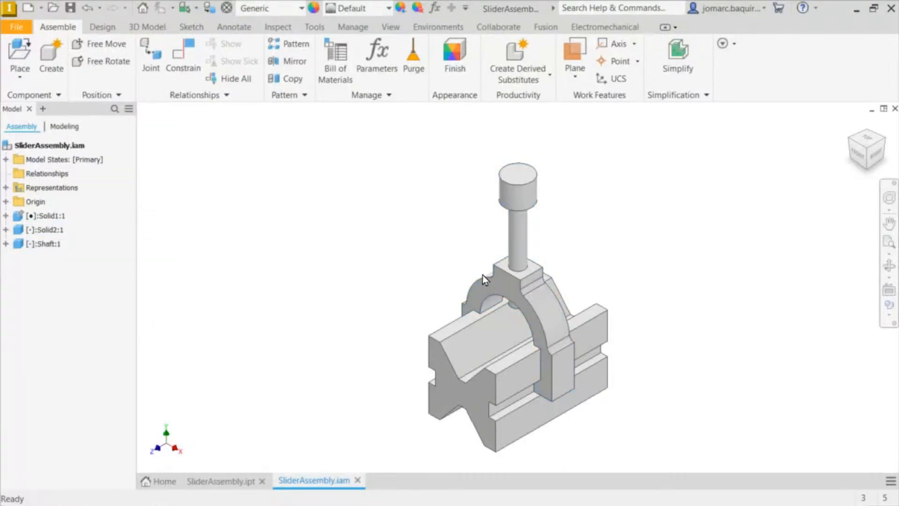
Move the shaft up out of the clamp, and move the clamp clear of the V-block
drag(533, 214, 419, 117)
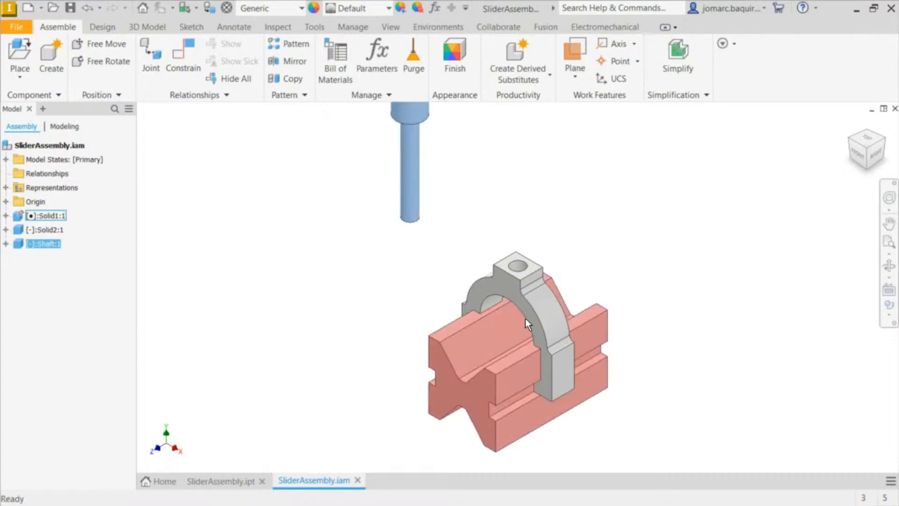
drag(535, 316, 328, 333)
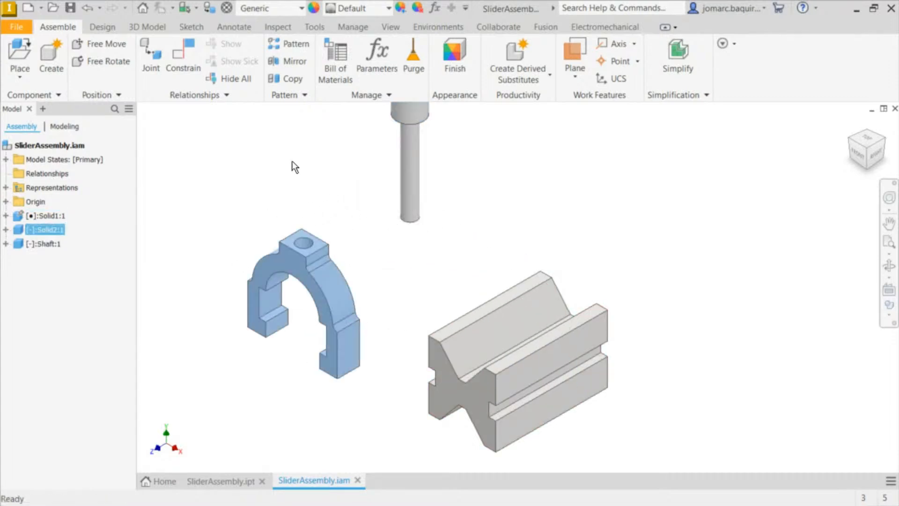
scroll(307, 190, down, 2)
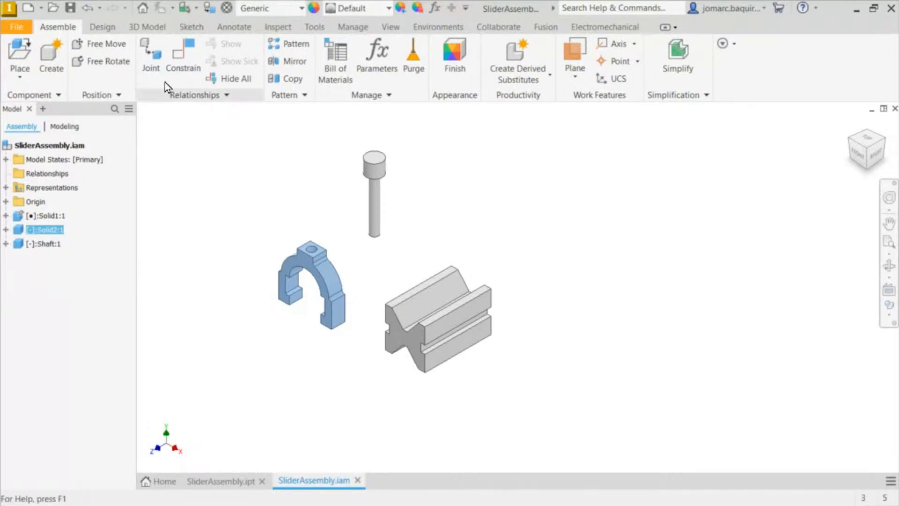
Place a Cylindrical joint from the middle of the shaft's long cylindrical face to the hole in the clamp's top face, and play its animation
click(150, 57)
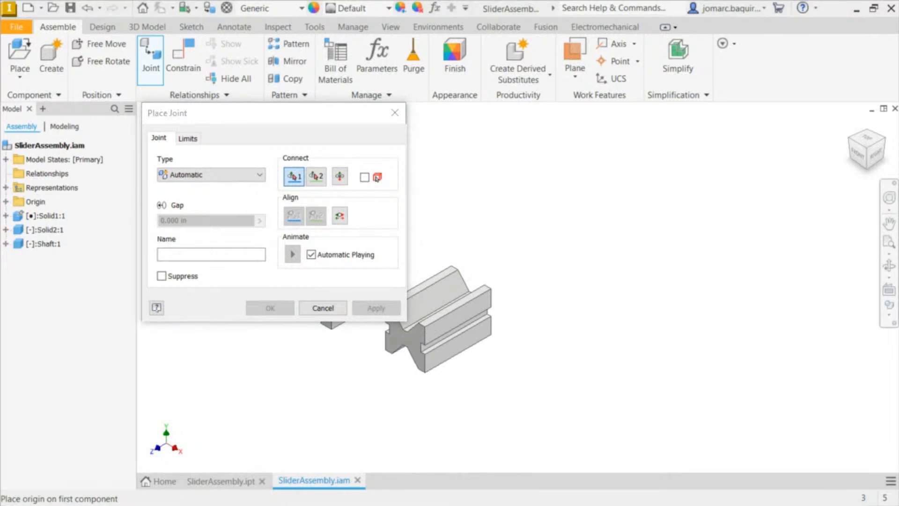
middle_drag(473, 220, 682, 209)
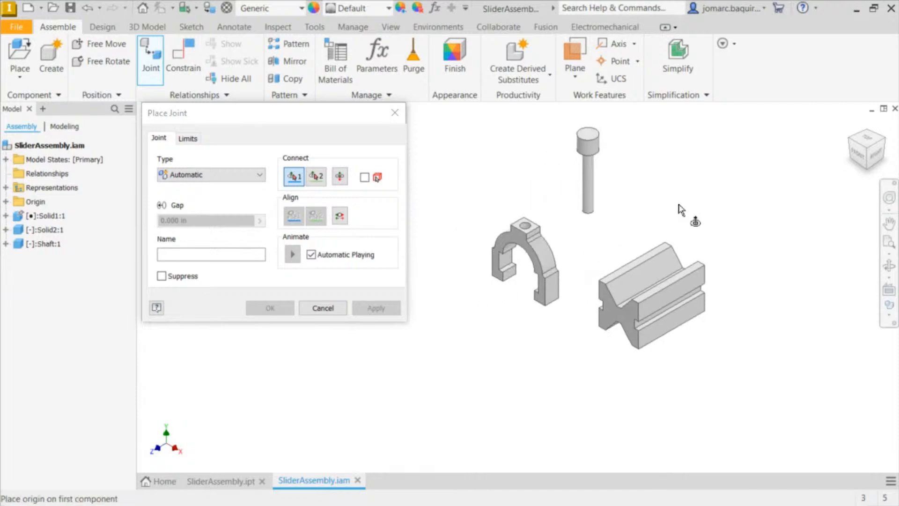
click(223, 177)
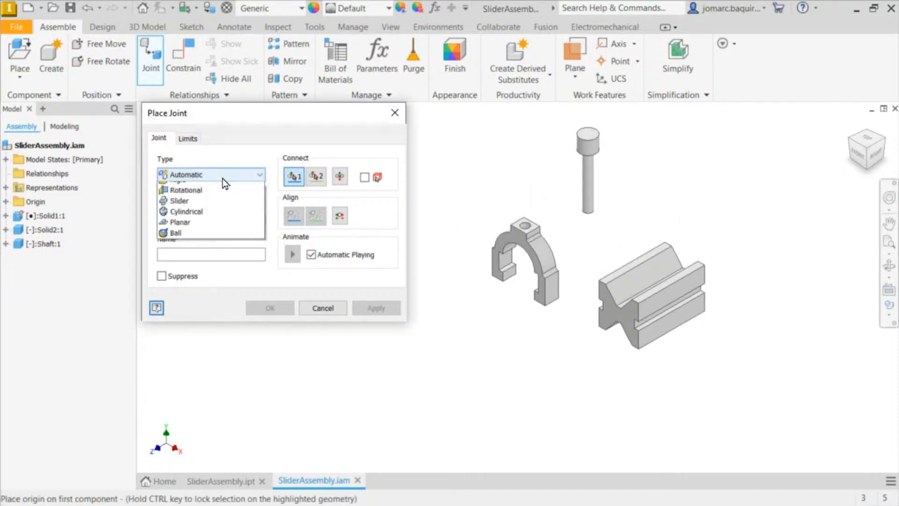
click(224, 155)
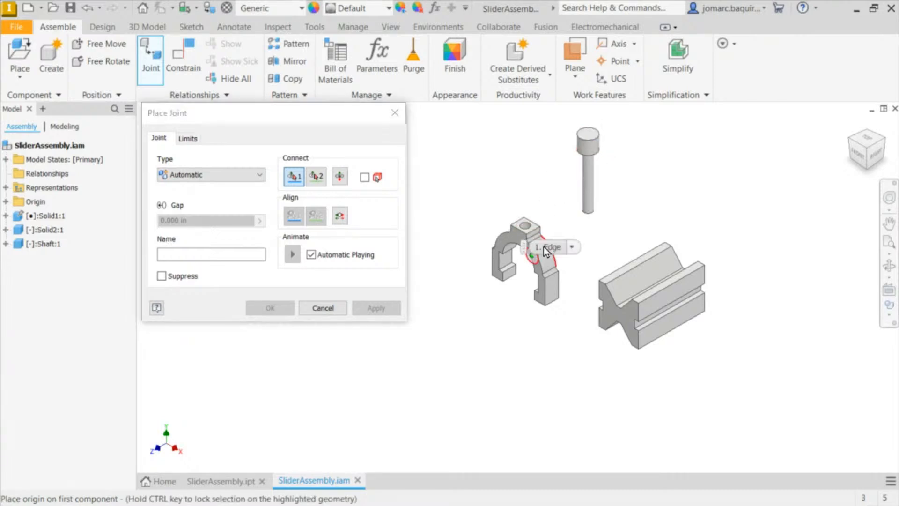
click(204, 177)
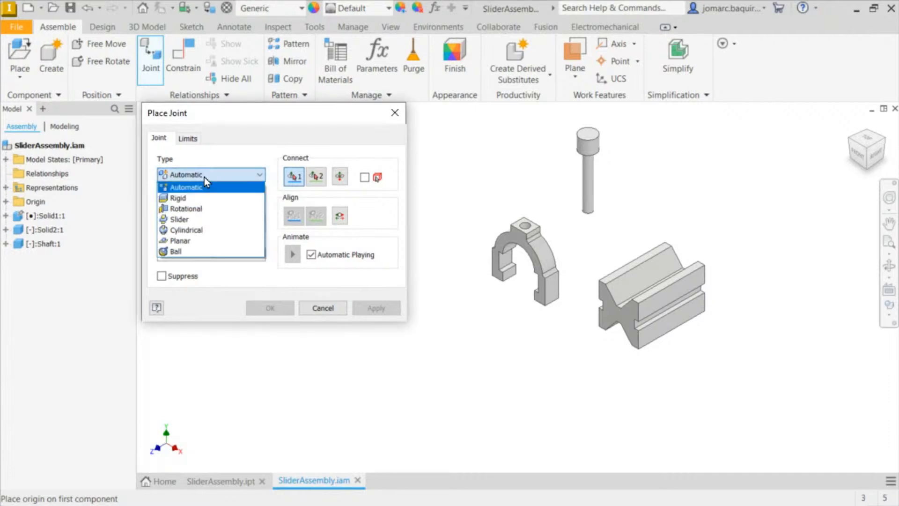
click(209, 230)
scroll(604, 197, up, 3)
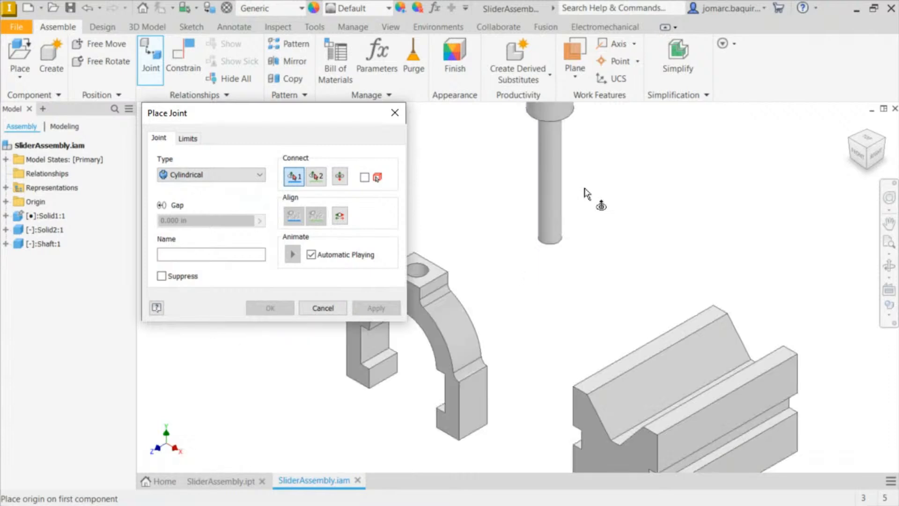
middle_drag(600, 162, 610, 187)
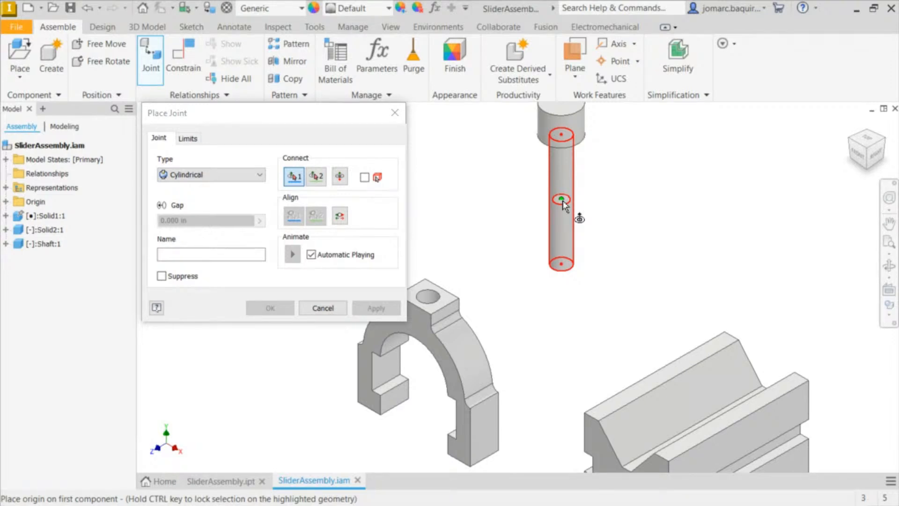
click(564, 205)
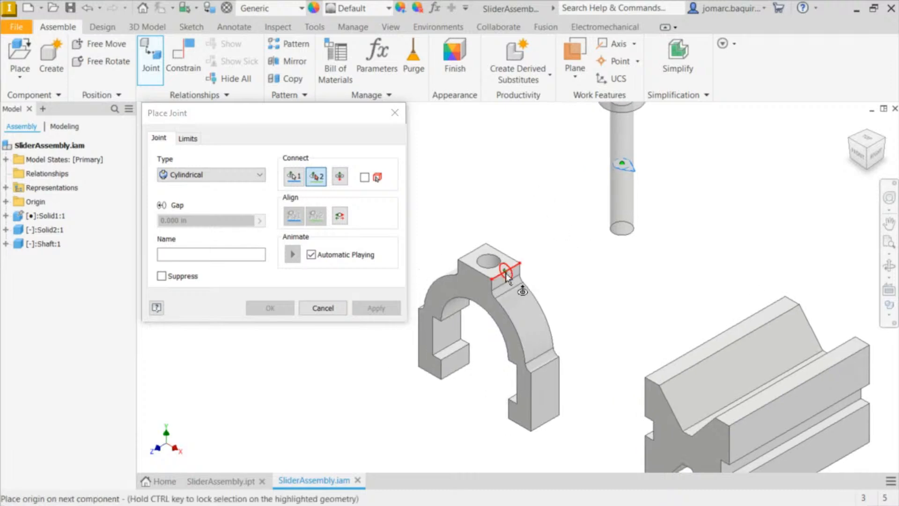
click(487, 267)
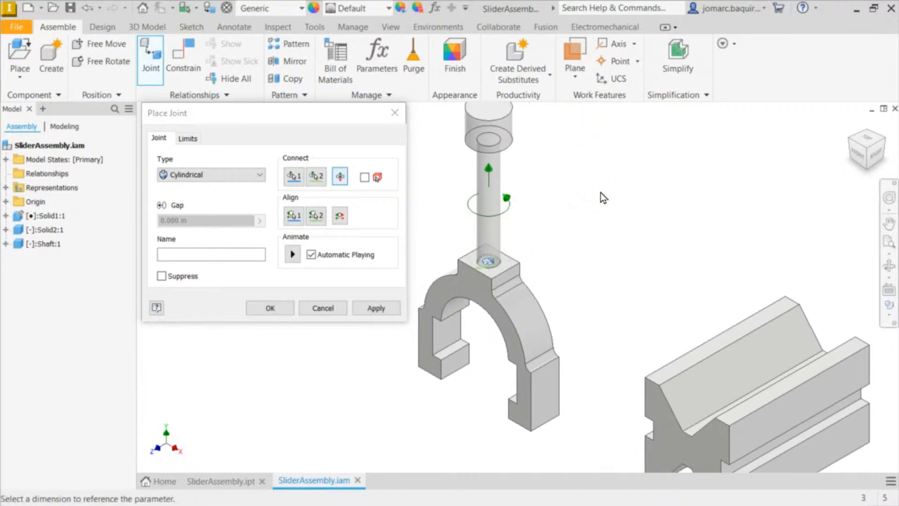
click(292, 255)
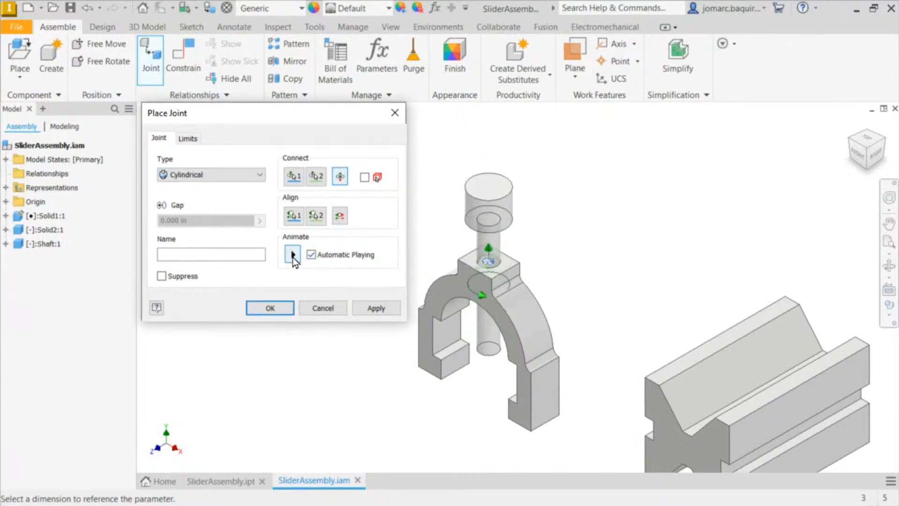
key(Return)
Move the shaft and the clamp repeatedly to check the motion their cylindrical joint allows
drag(491, 185, 513, 199)
scroll(583, 212, down, 3)
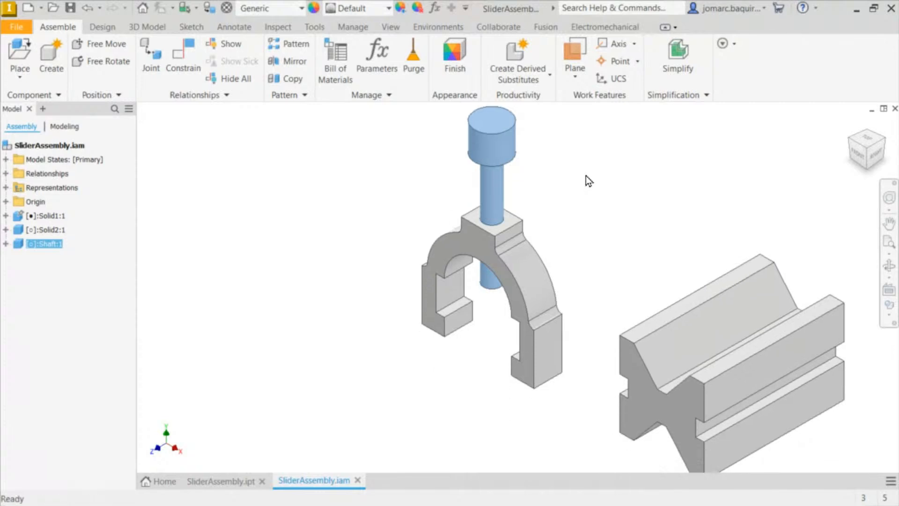
drag(553, 240, 542, 164)
scroll(533, 156, up, 5)
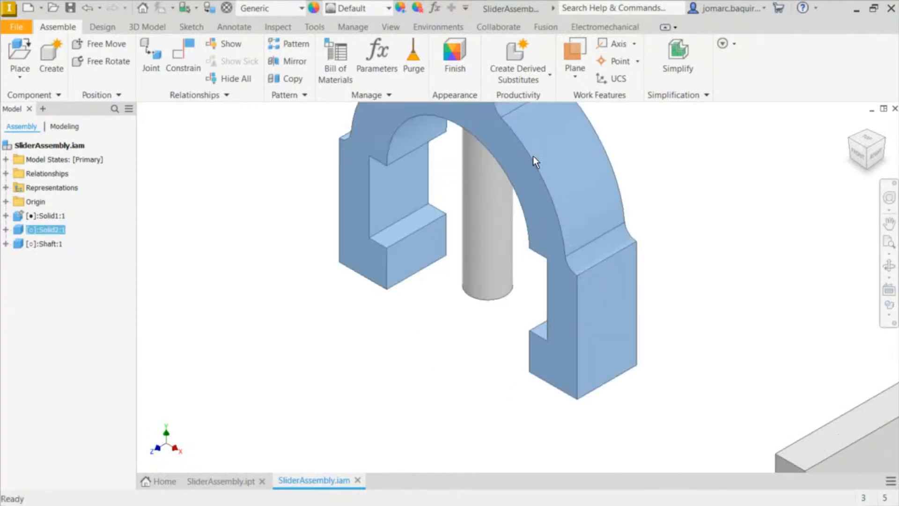
scroll(527, 153, down, 2)
middle_drag(527, 154, 486, 321)
drag(479, 221, 500, 118)
scroll(542, 254, down, 3)
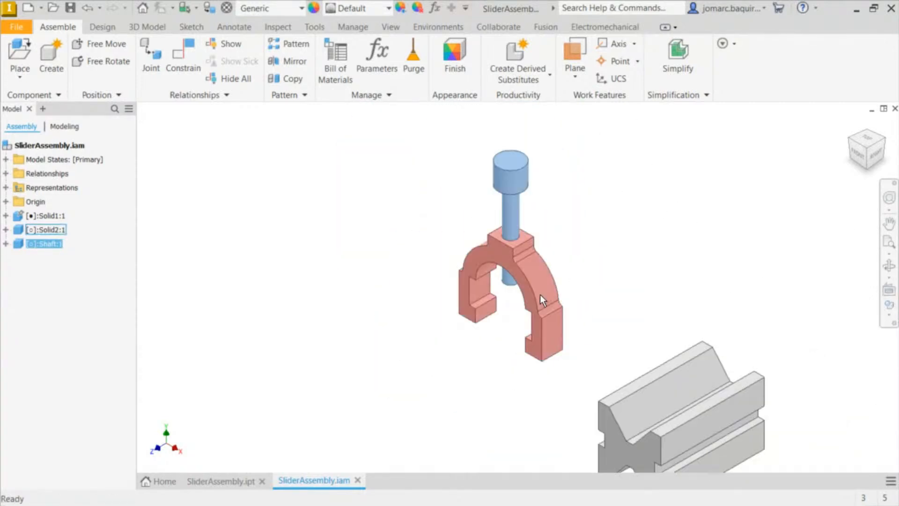
drag(539, 293, 564, 219)
scroll(553, 217, up, 2)
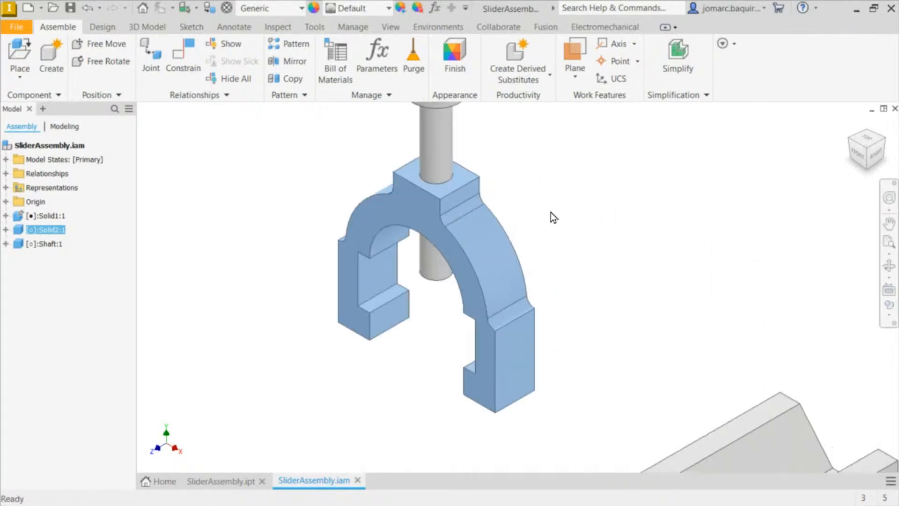
scroll(553, 217, down, 4)
click(294, 242)
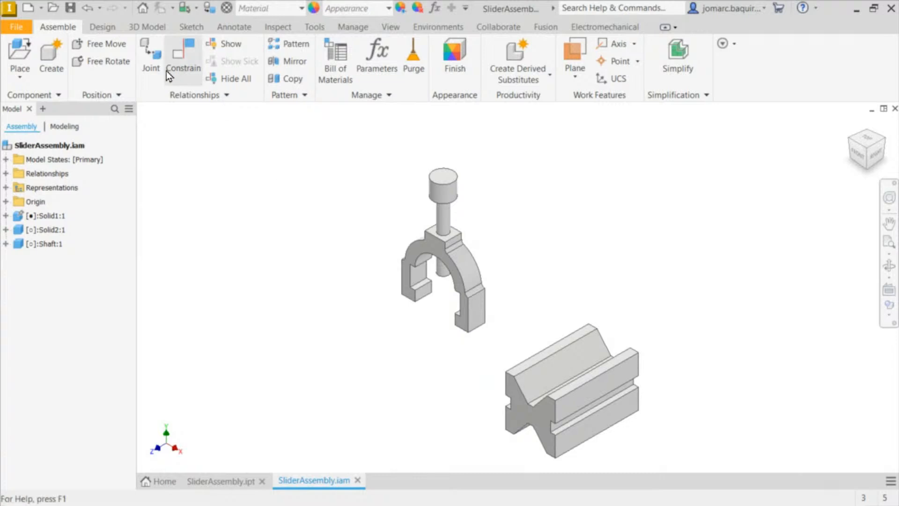
click(149, 59)
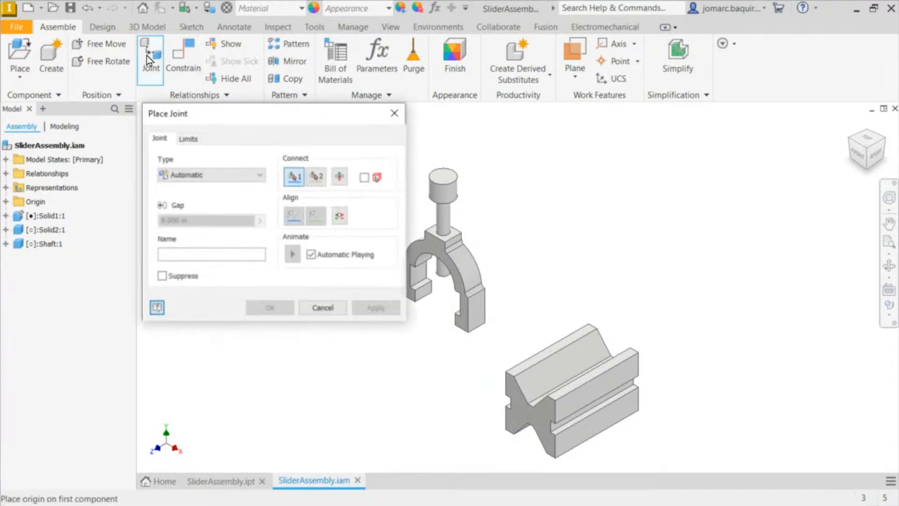
click(213, 181)
click(306, 113)
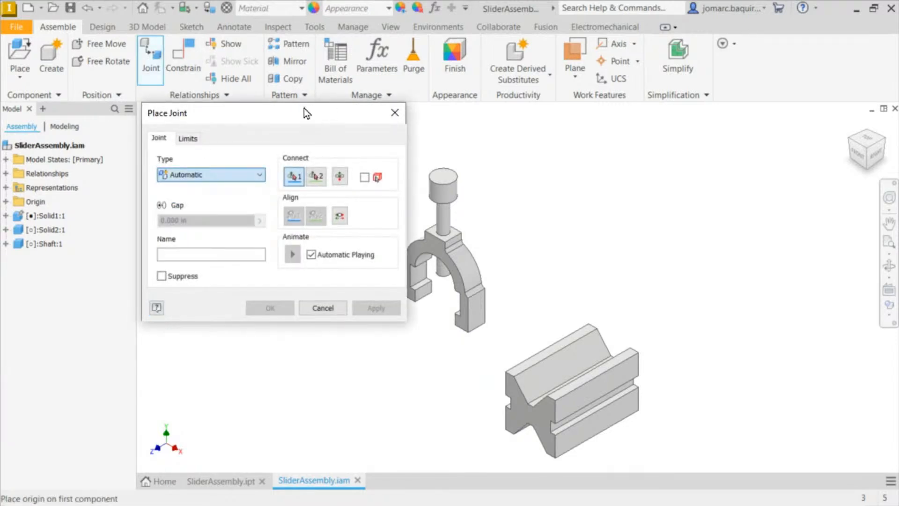
scroll(421, 287, up, 5)
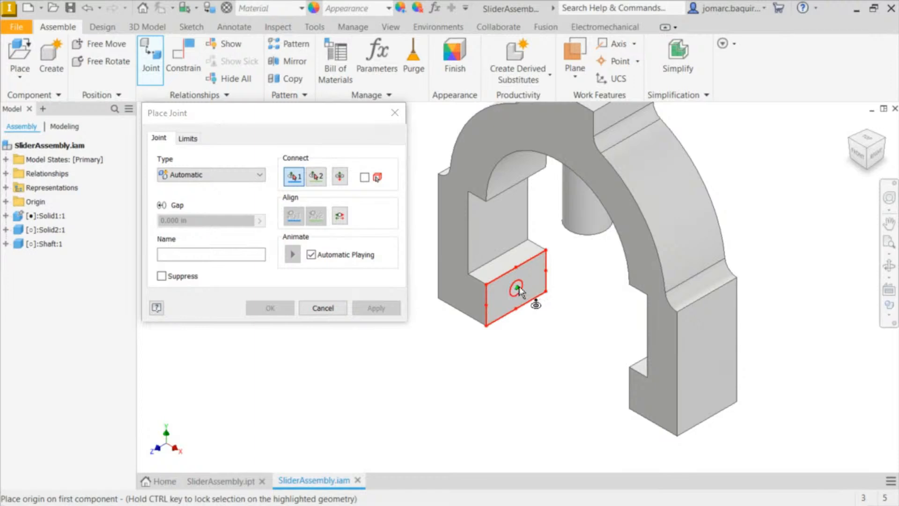
click(519, 288)
scroll(528, 230, down, 4)
shift+middle_drag(521, 258, 698, 276)
scroll(703, 343, up, 5)
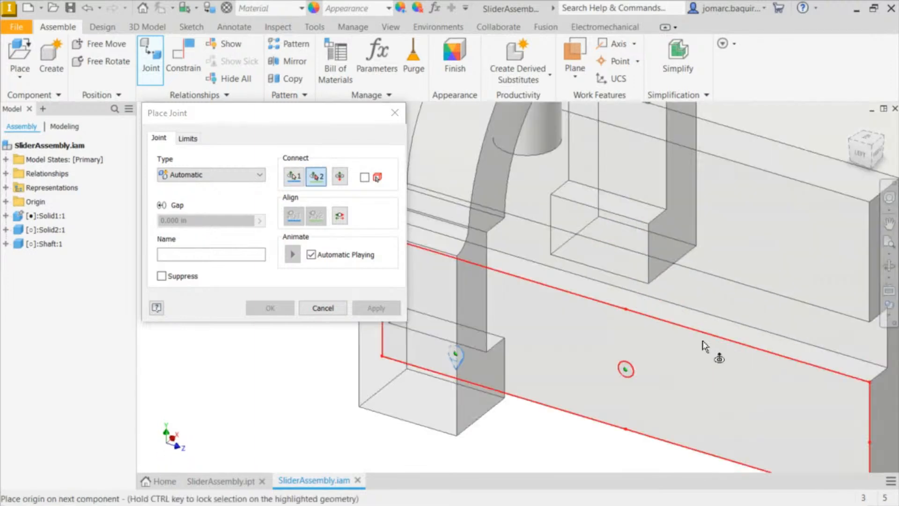
shift+middle_drag(703, 342, 705, 296)
click(645, 273)
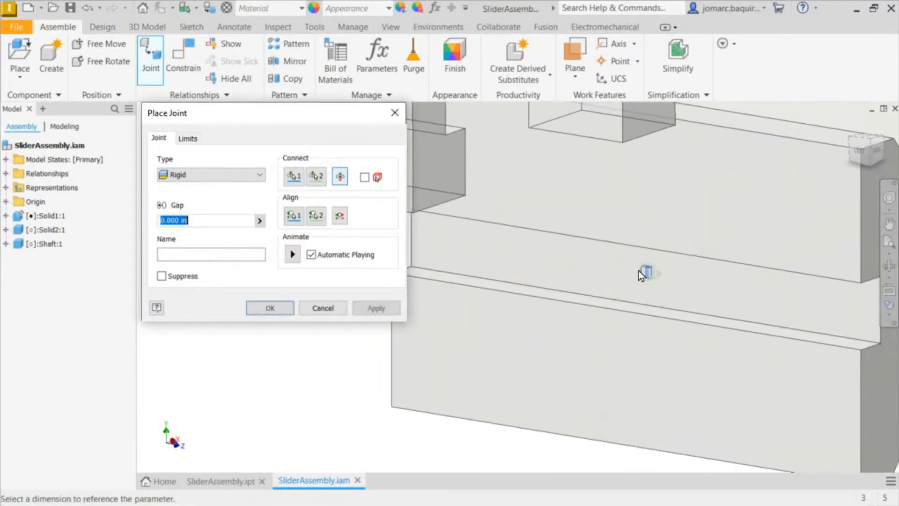
scroll(642, 276, down, 5)
shift+middle_drag(688, 243, 477, 227)
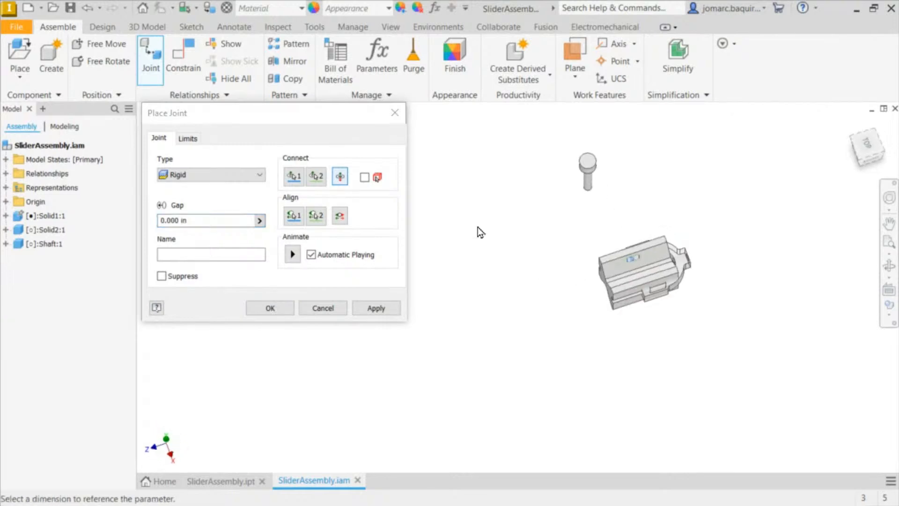
click(341, 177)
click(207, 177)
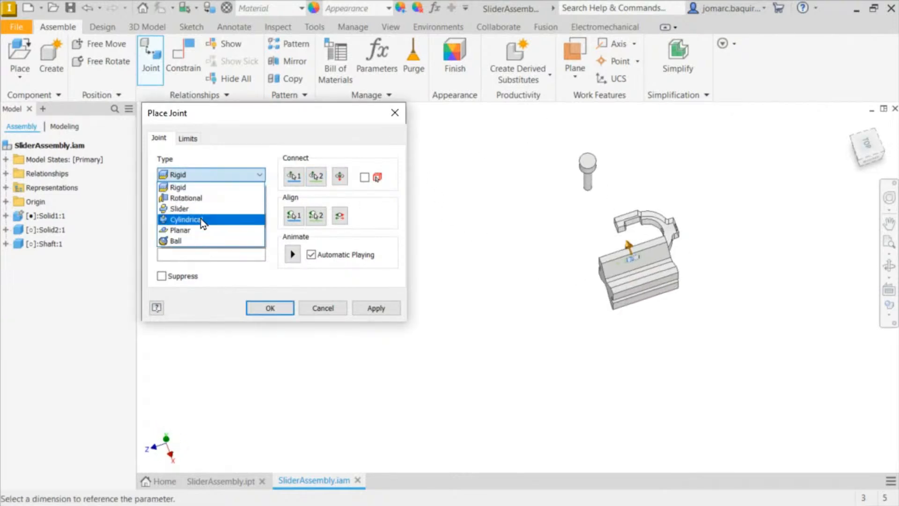
click(204, 209)
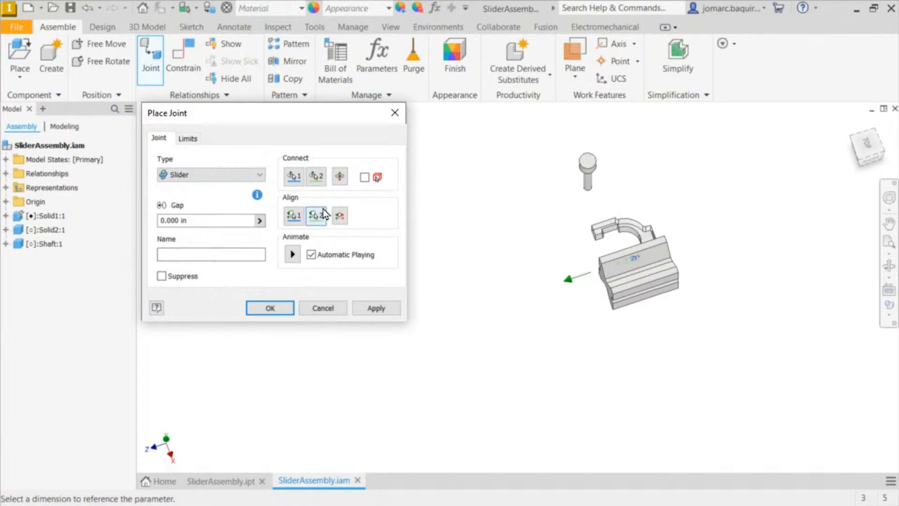
click(340, 216)
click(339, 176)
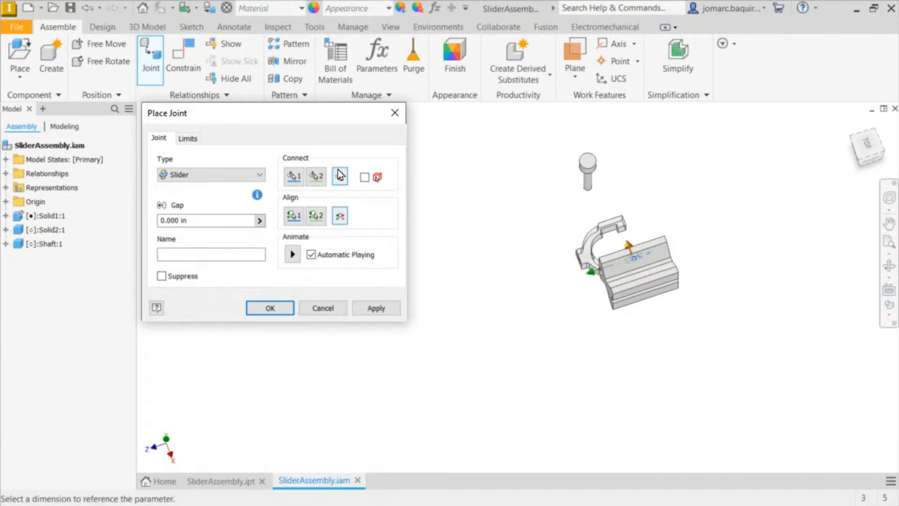
click(325, 309)
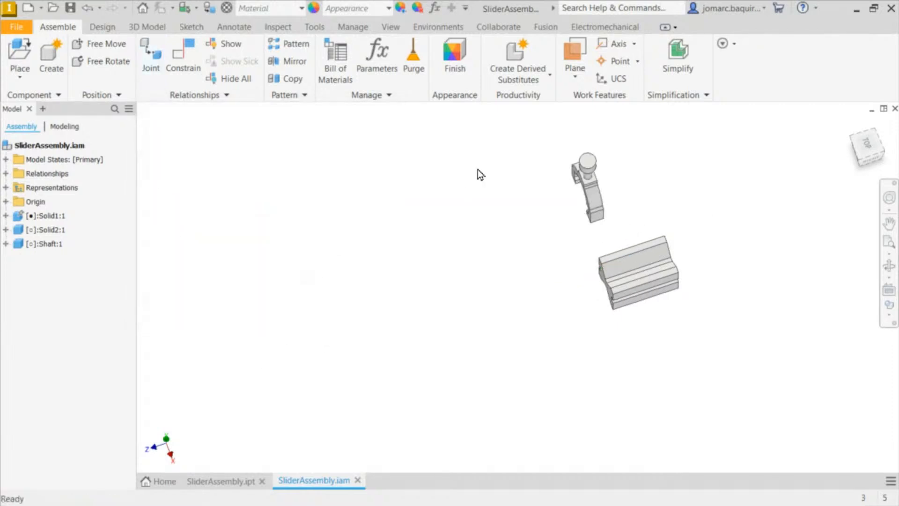
shift+middle_drag(436, 220, 423, 201)
key(F6)
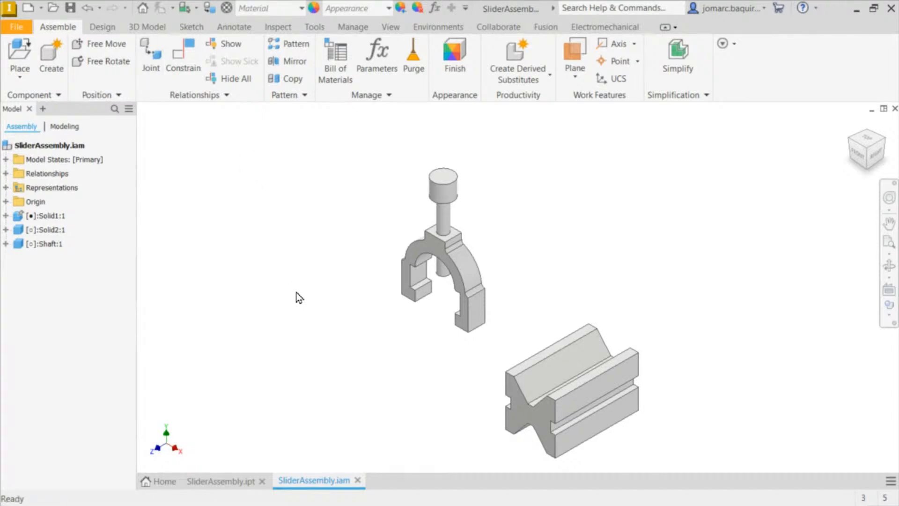
key(j)
key(Escape)
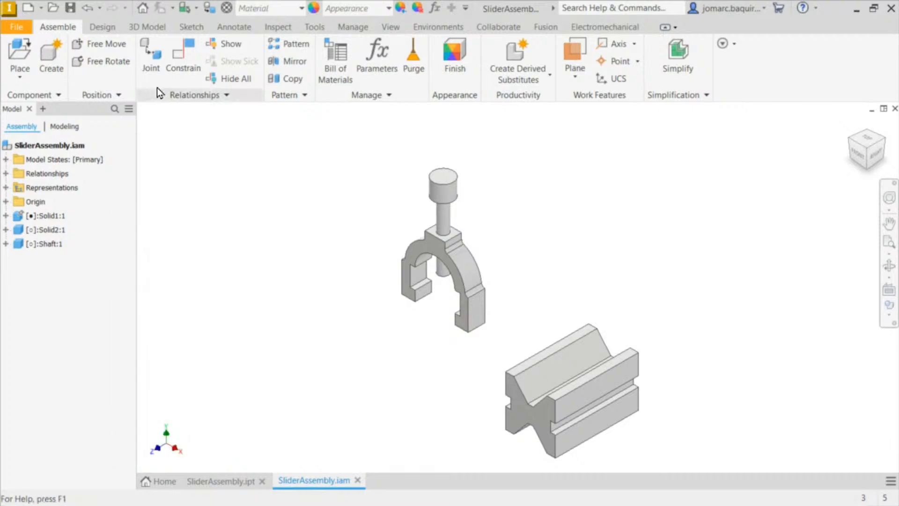
Place a joint with the automatic type from the clamp foot's inner upper edge midpoint to the recessed face of the V-block's side groove
click(160, 76)
scroll(468, 271, up, 5)
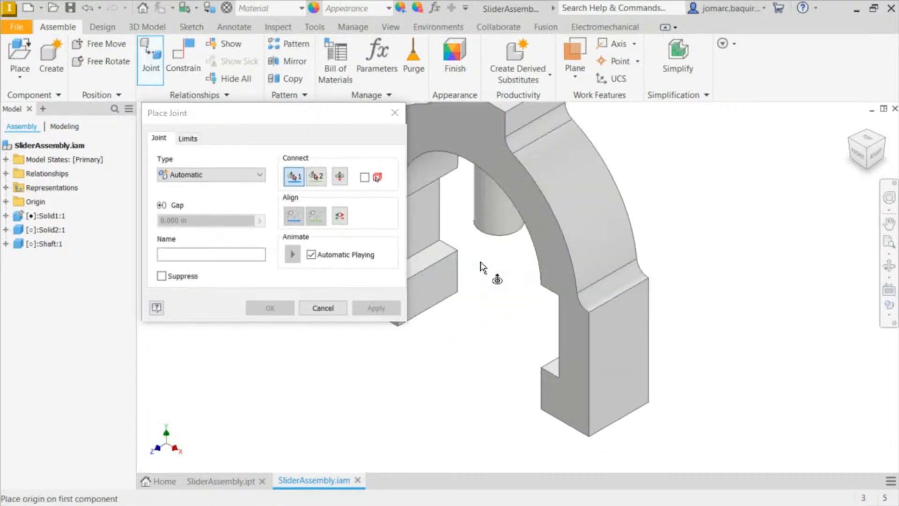
scroll(482, 267, up, 3)
click(474, 246)
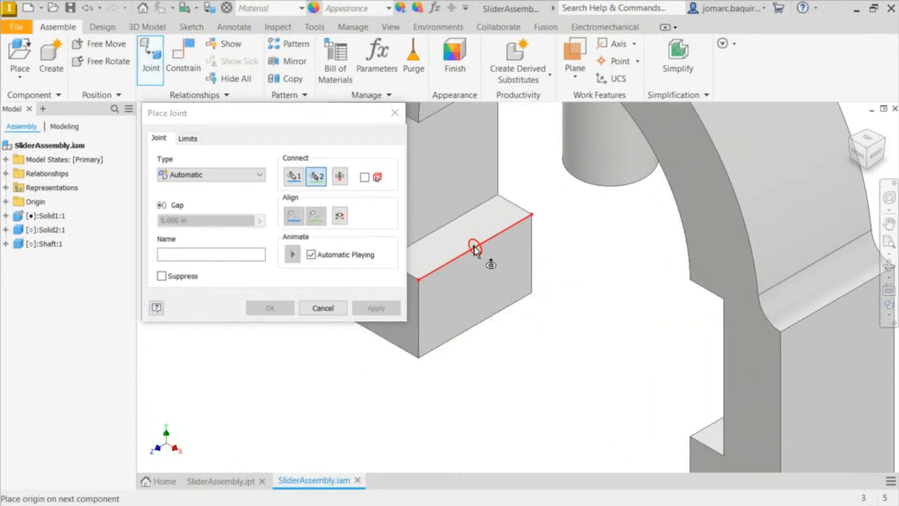
scroll(501, 281, down, 3)
scroll(510, 294, up, 3)
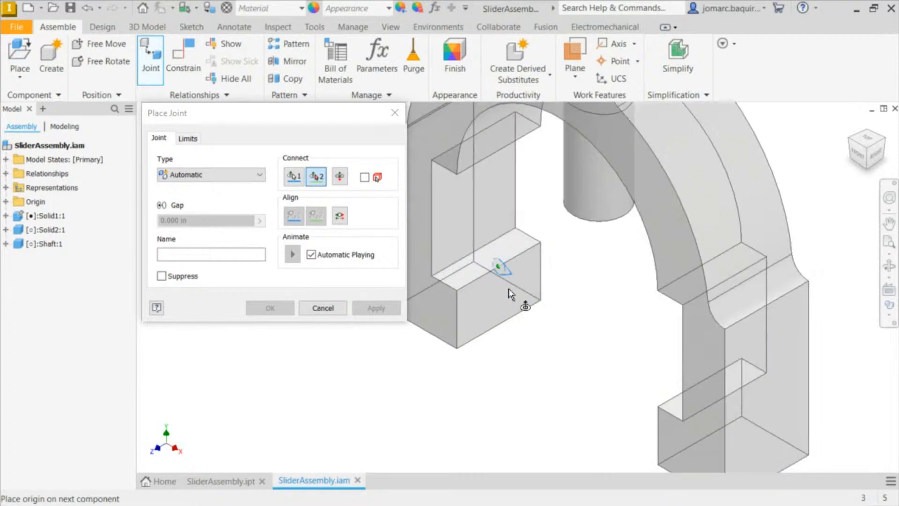
scroll(518, 317, down, 4)
shift+middle_drag(520, 316, 568, 311)
middle_drag(608, 388, 626, 225)
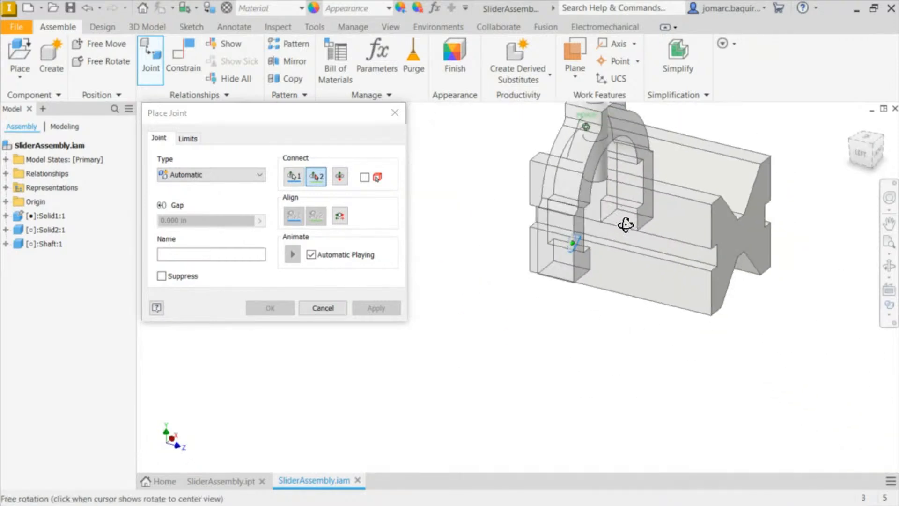
scroll(644, 257, up, 5)
click(581, 196)
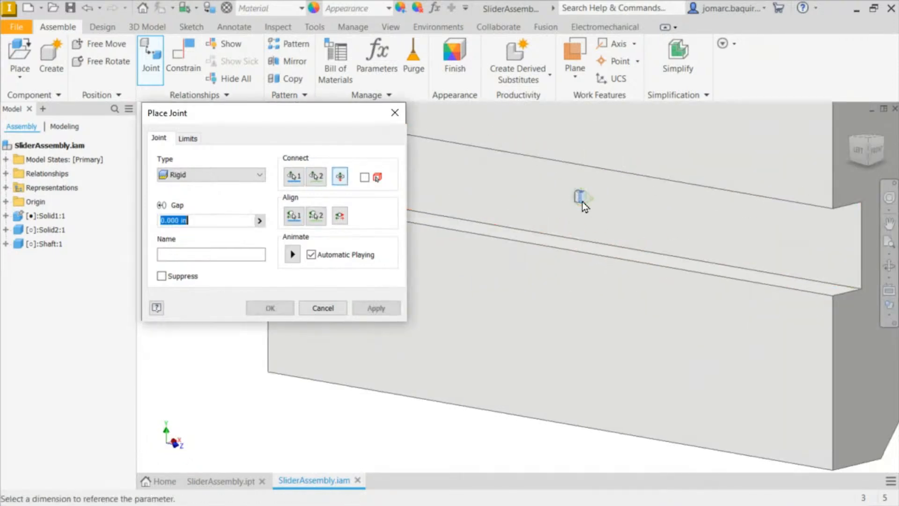
scroll(582, 201, down, 5)
scroll(583, 222, down, 2)
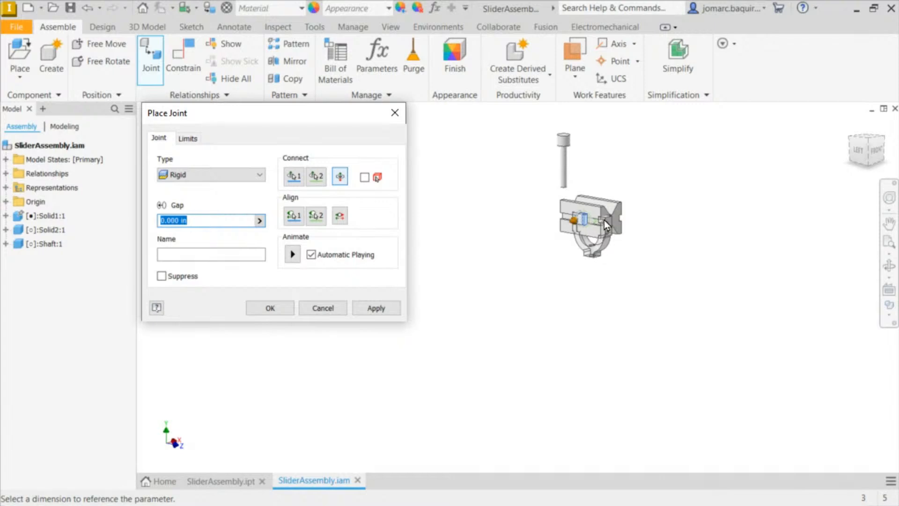
key(Return)
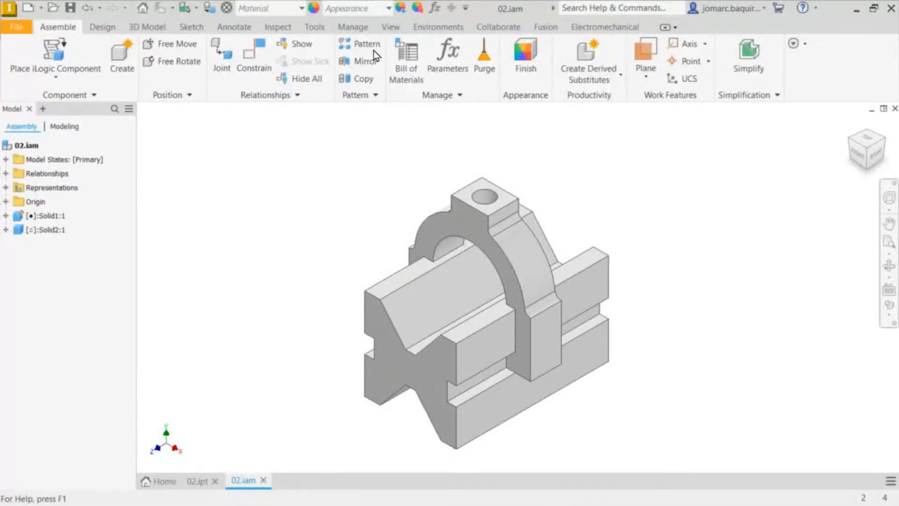
In 02.iam, slide the clamp slightly along the V-block and examine the definition of its Slider joint from several directions
mouse_move(527, 248)
mouse_down()
mouse_move(647, 173)
mouse_move(500, 260)
mouse_move(529, 247)
mouse_up()
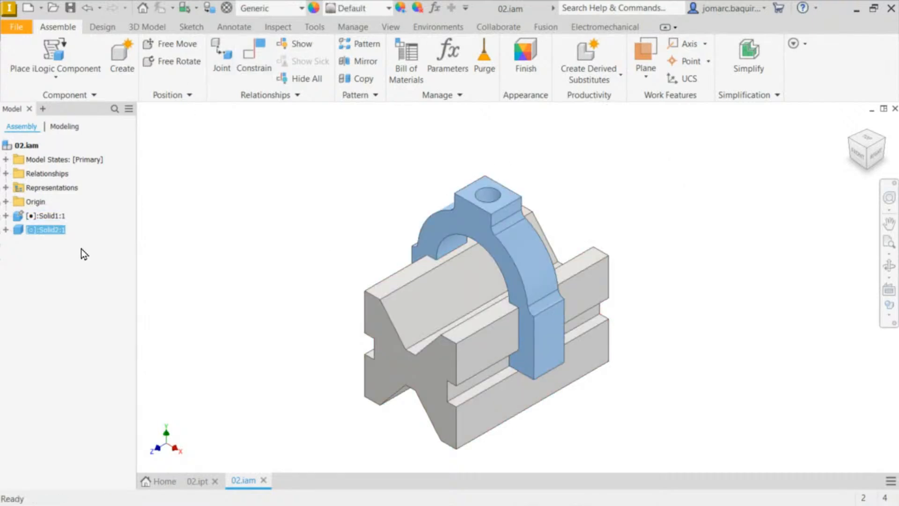
click(6, 173)
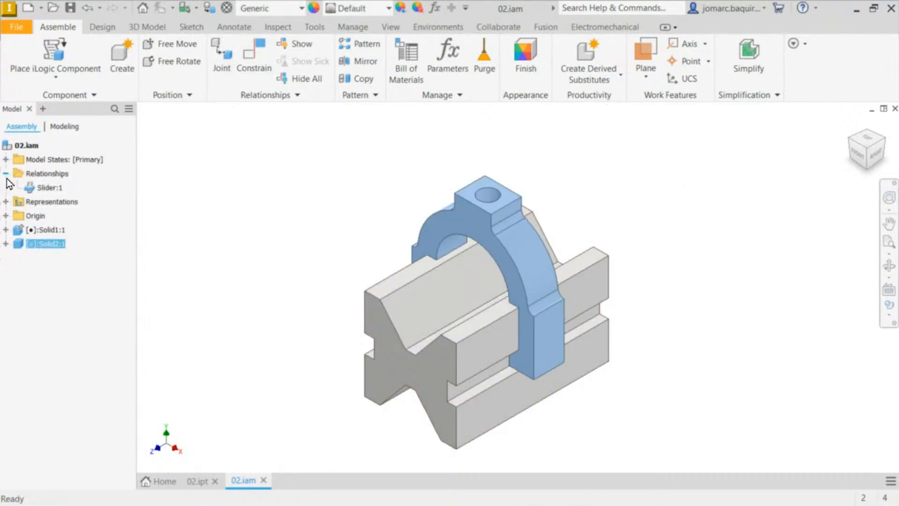
right_click(47, 191)
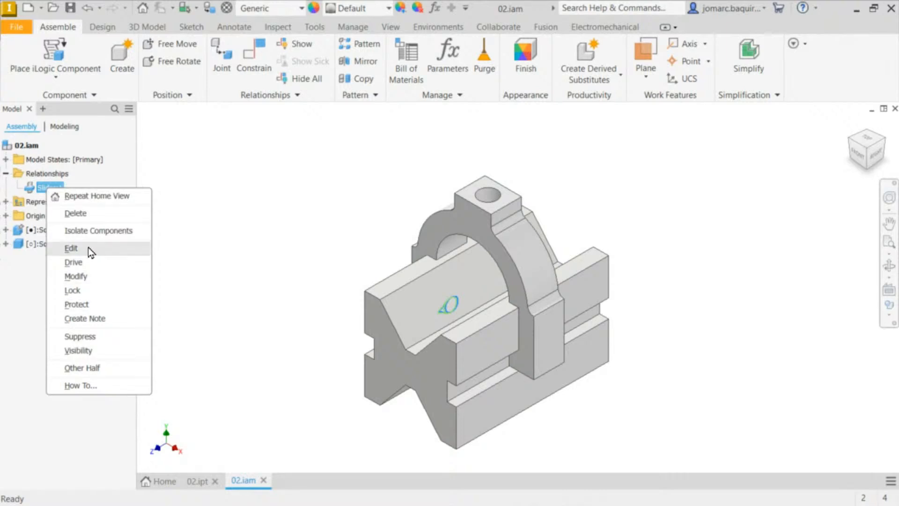
click(280, 192)
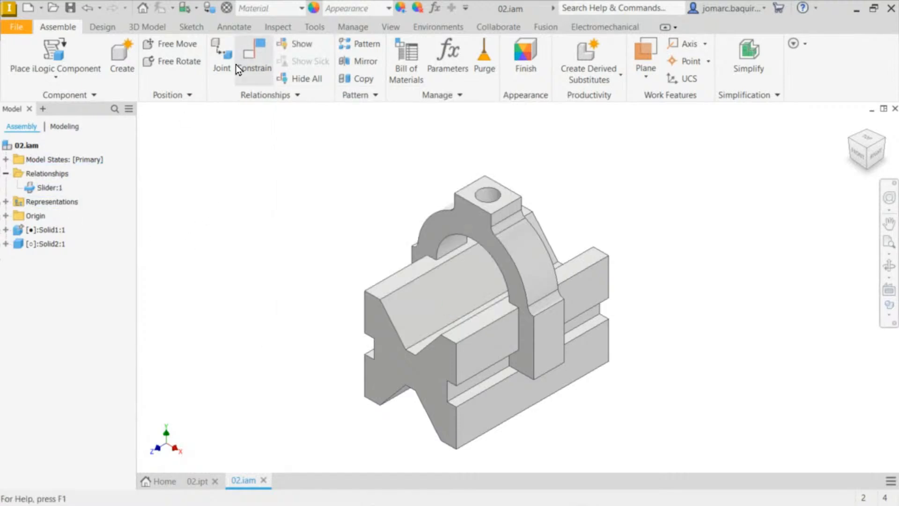
right_click(51, 190)
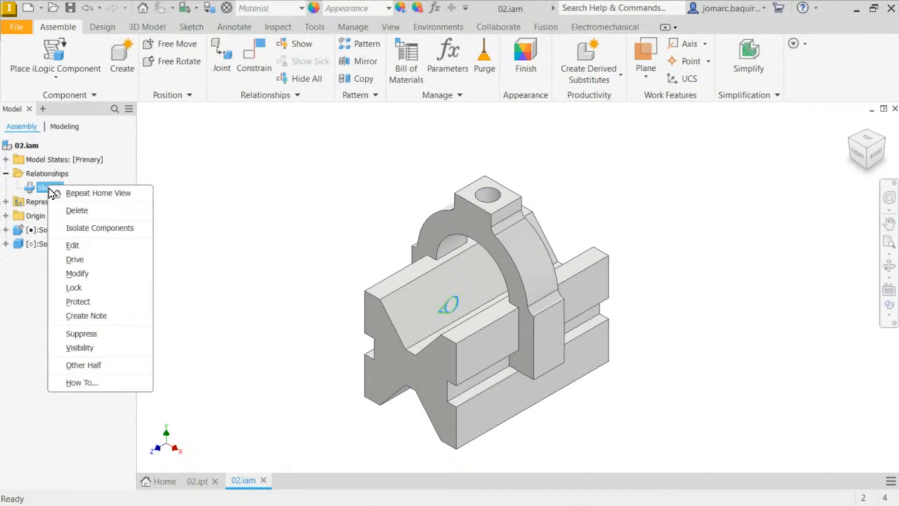
click(75, 246)
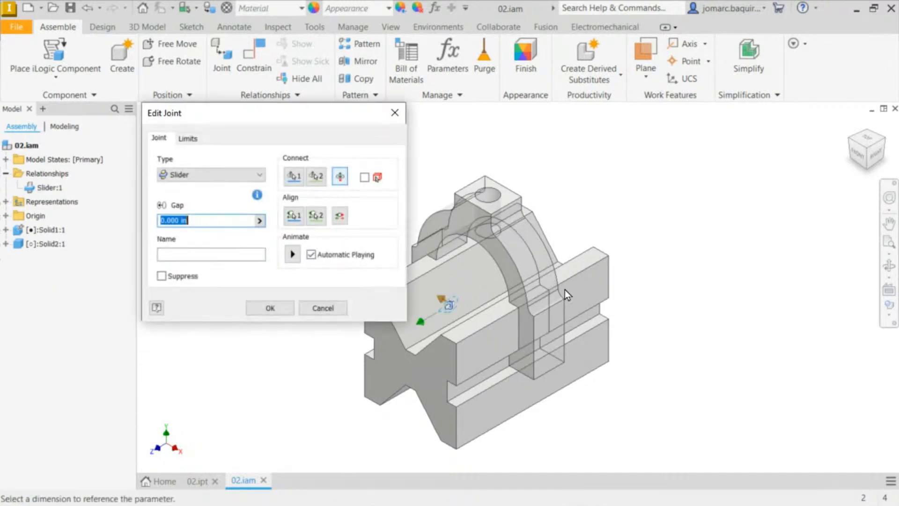
shift+middle_drag(691, 253, 543, 313)
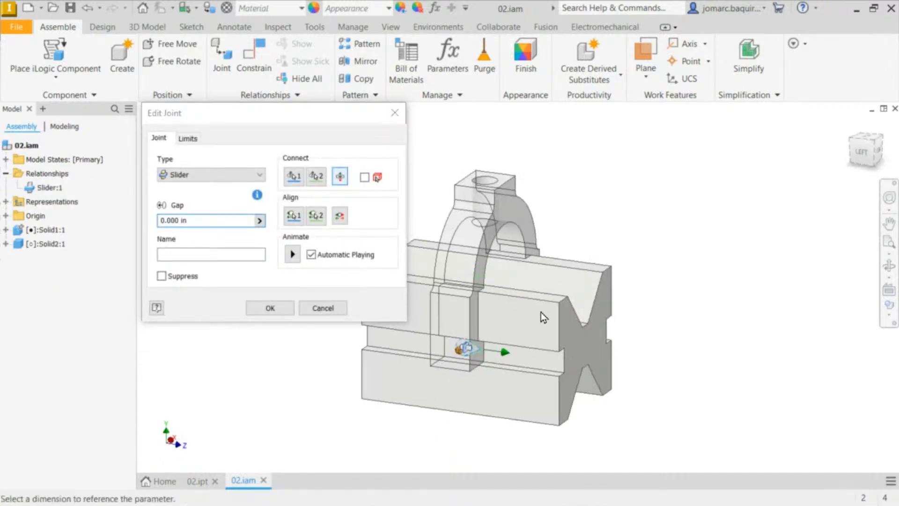
scroll(468, 365, up, 5)
scroll(685, 241, down, 4)
shift+middle_drag(686, 242, 571, 329)
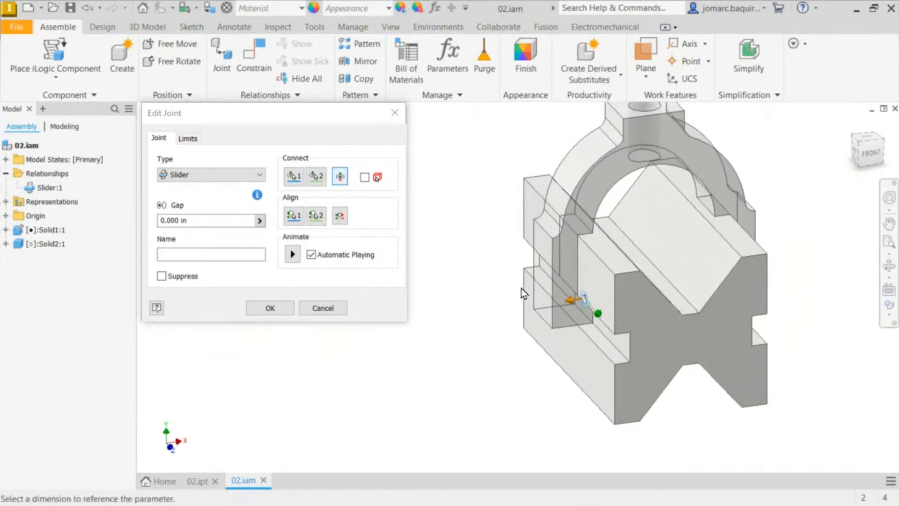
shift+middle_drag(521, 288, 362, 222)
key(Escape)
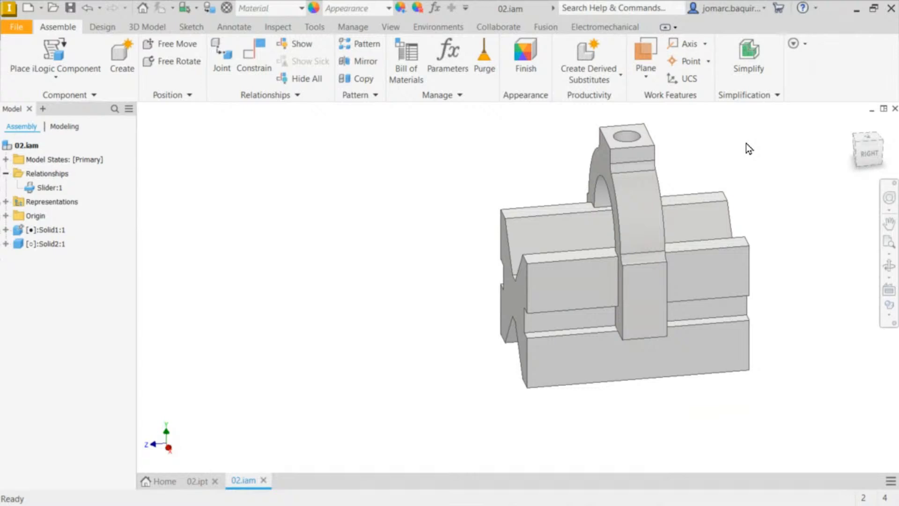
key(F6)
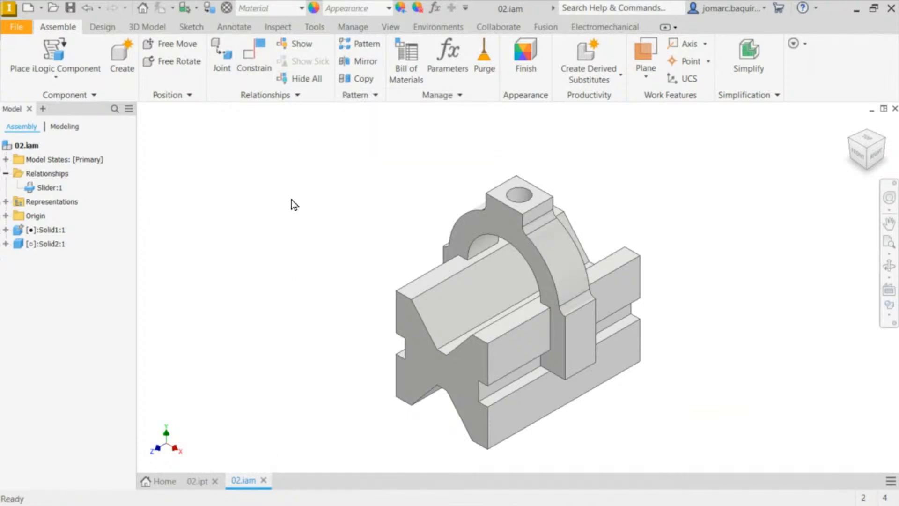
Make a component from the shaft body Solid3 of 02.ipt, inserting it into the target assembly 02.iam with the default options
click(200, 480)
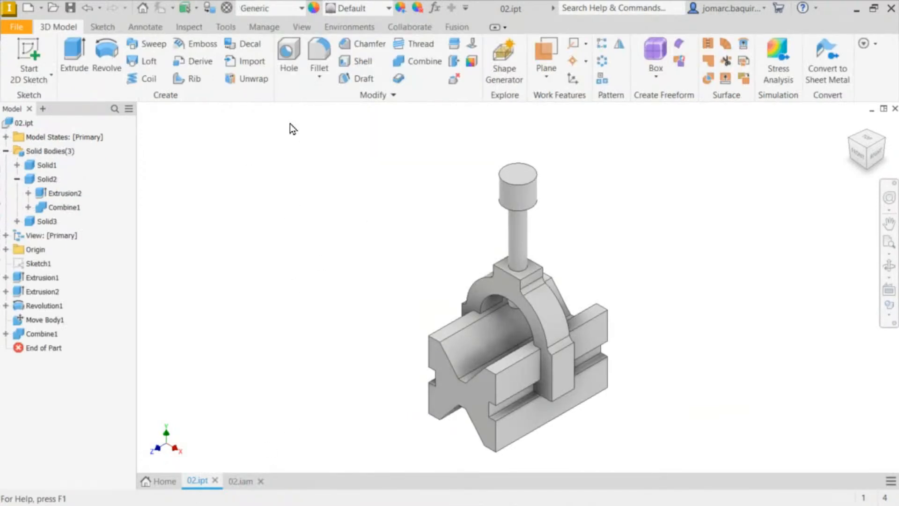
right_click(46, 223)
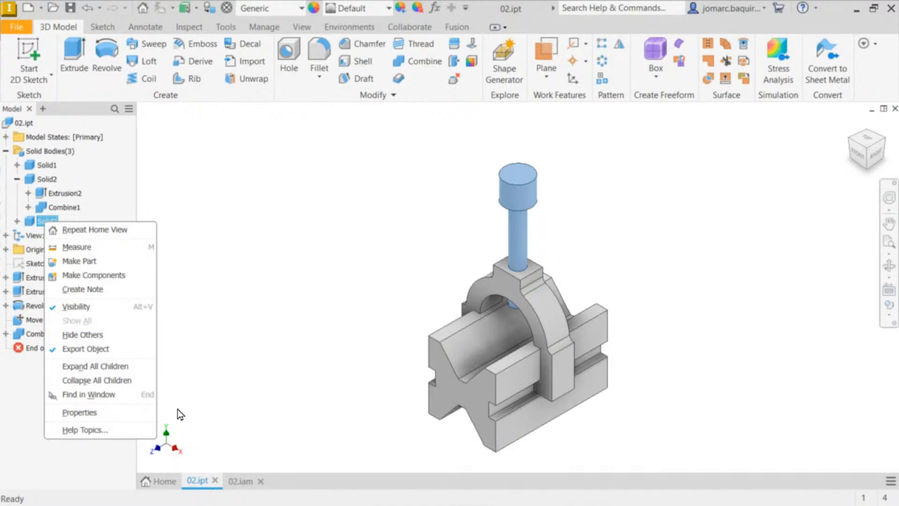
click(110, 278)
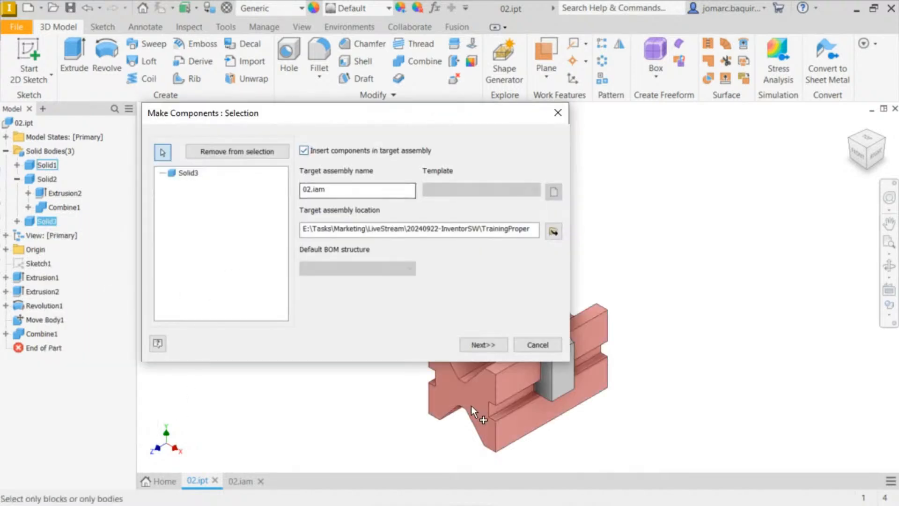
click(484, 345)
click(478, 358)
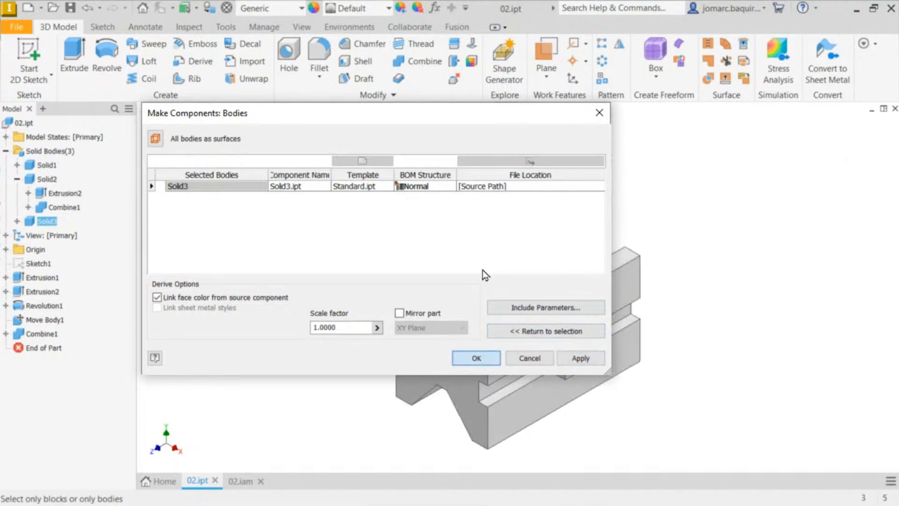
scroll(490, 151, down, 5)
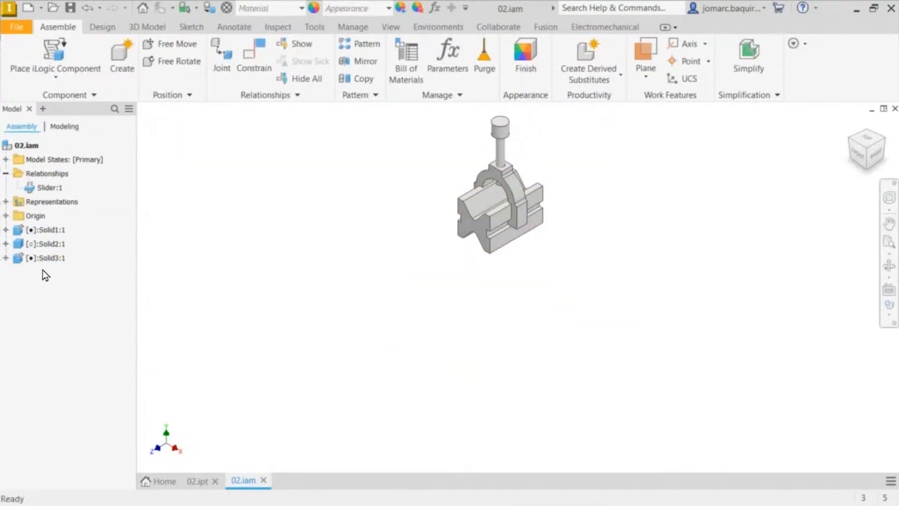
Unground the shaft component Solid3 and move it up out of the clamp, clear of the V-block
right_click(49, 257)
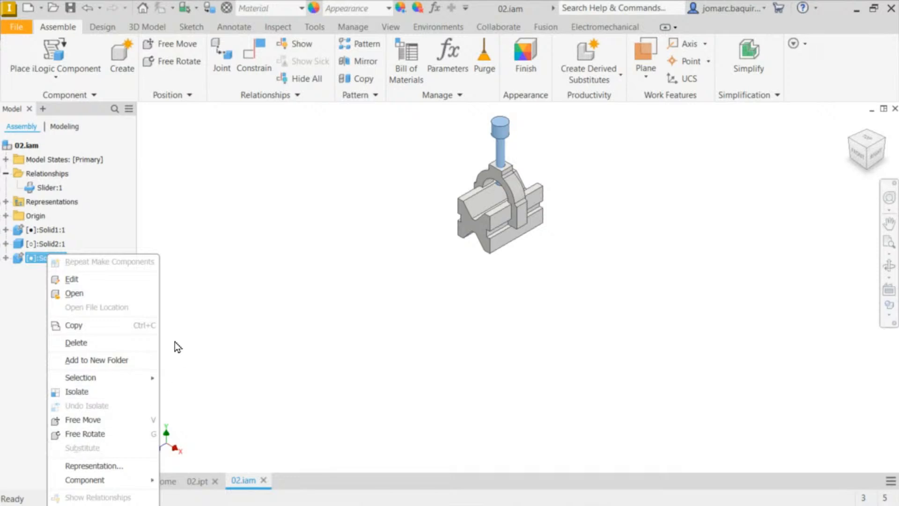
click(61, 259)
scroll(382, 280, down, 3)
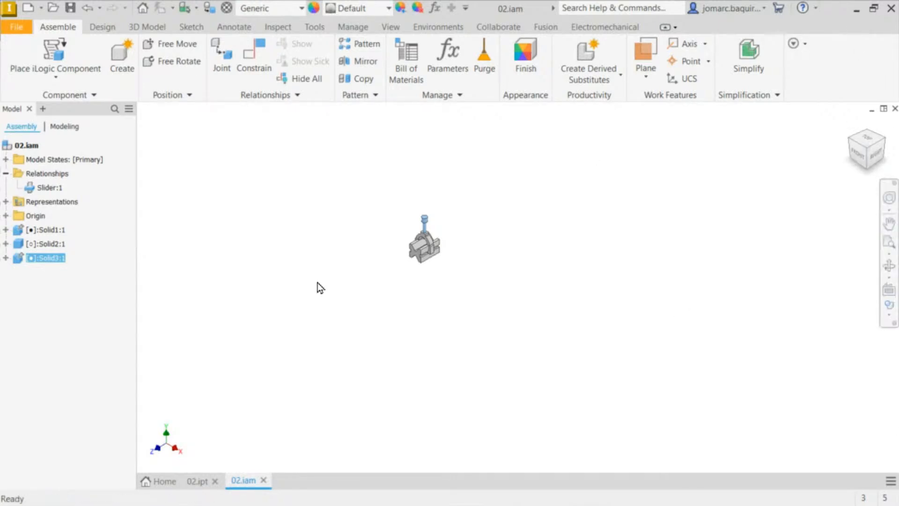
right_click(21, 256)
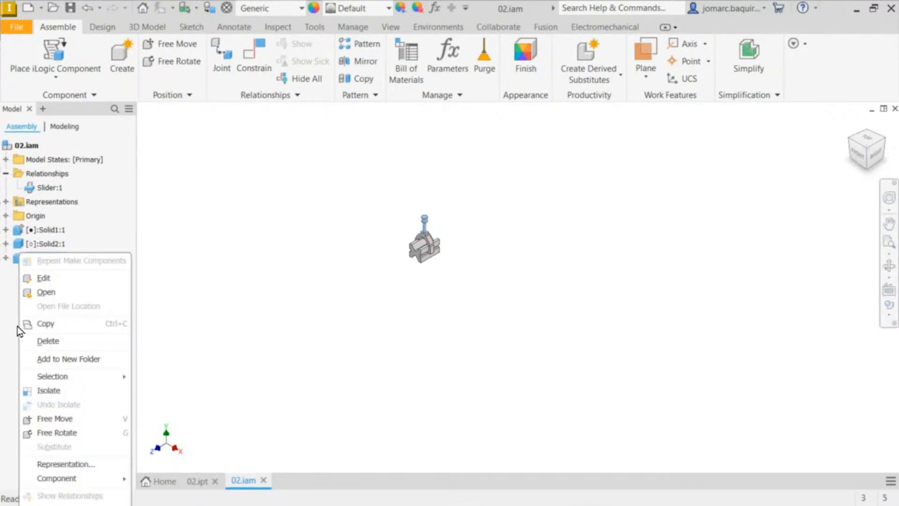
mouse_move(92, 484)
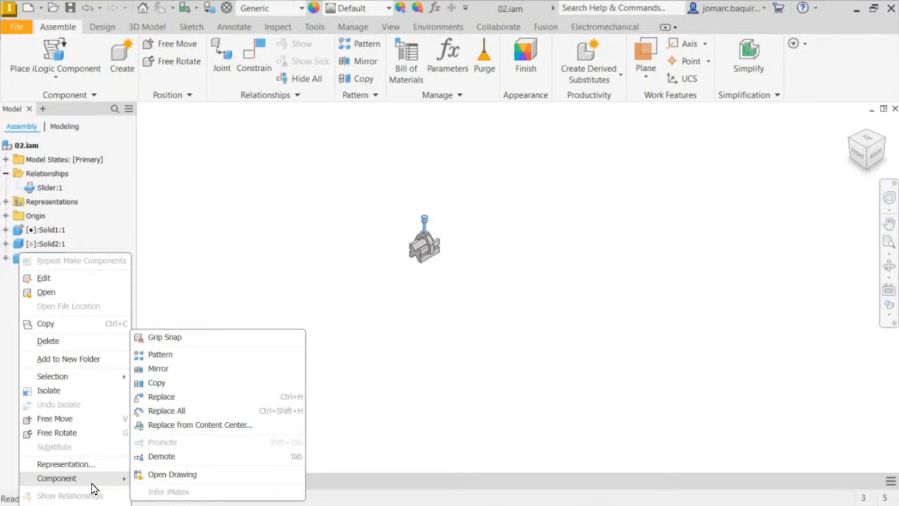
click(307, 252)
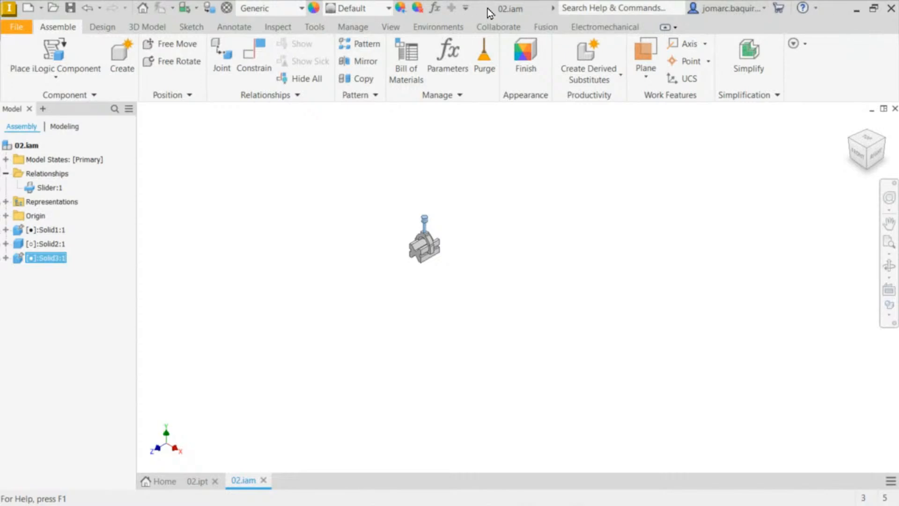
key(Escape)
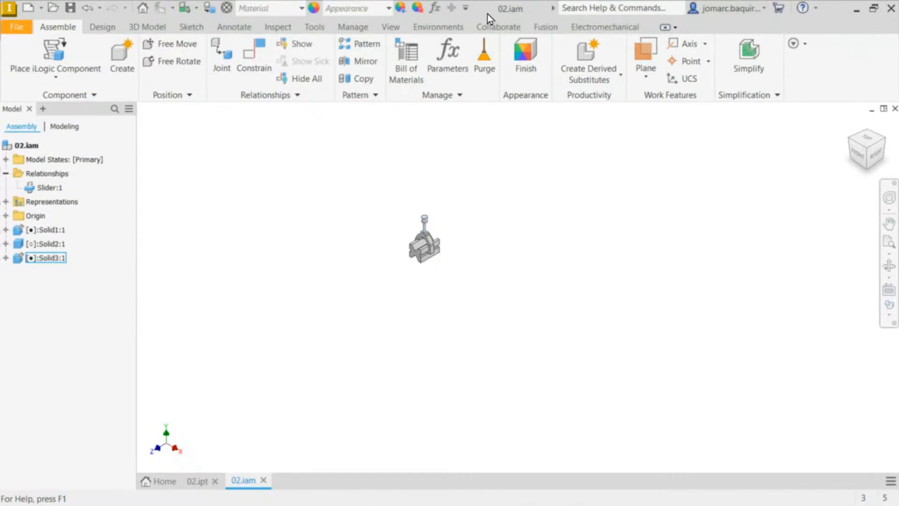
double_click(486, 11)
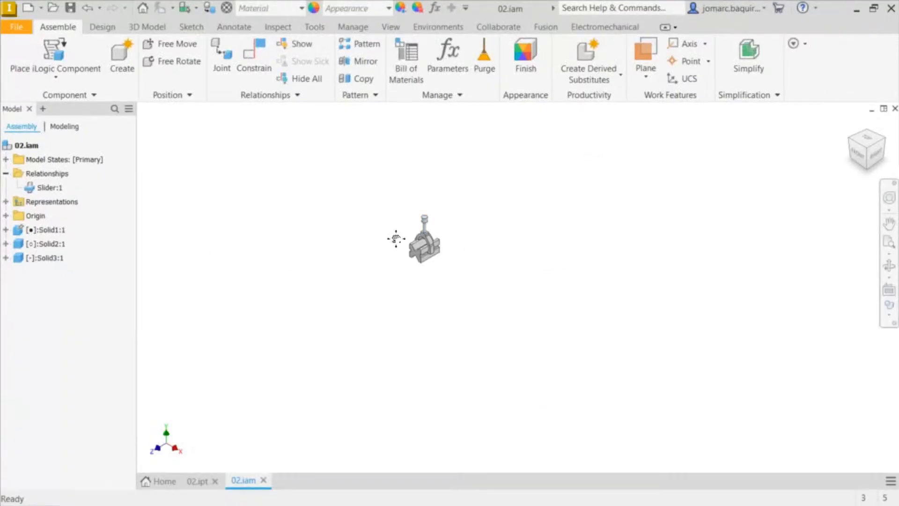
scroll(398, 236, down, 5)
drag(514, 232, 374, 165)
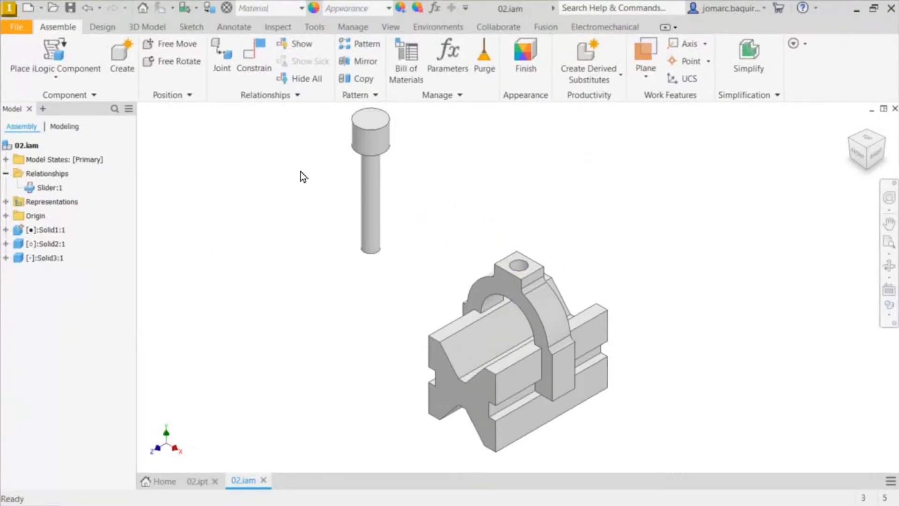
Place a Cylindrical joint from the middle of the shaft's long cylindrical face to the hole in the clamp's top face
key(j)
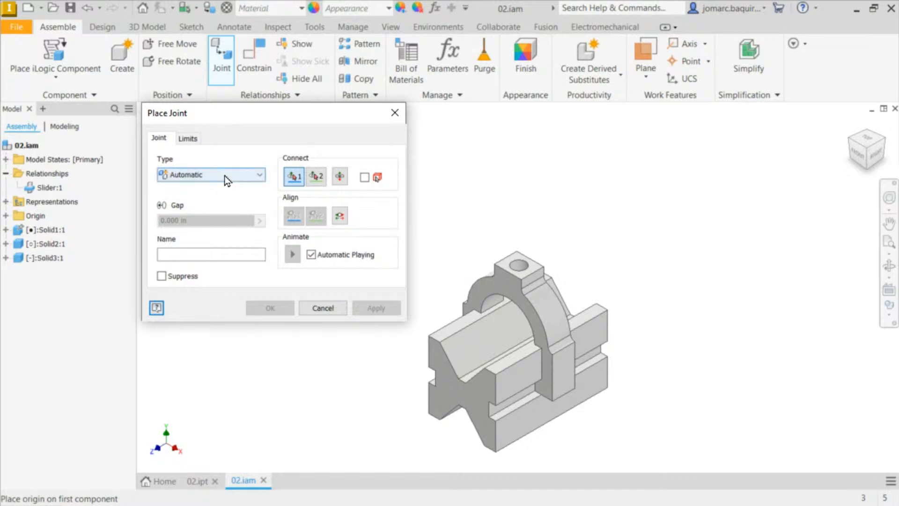
click(224, 175)
click(204, 230)
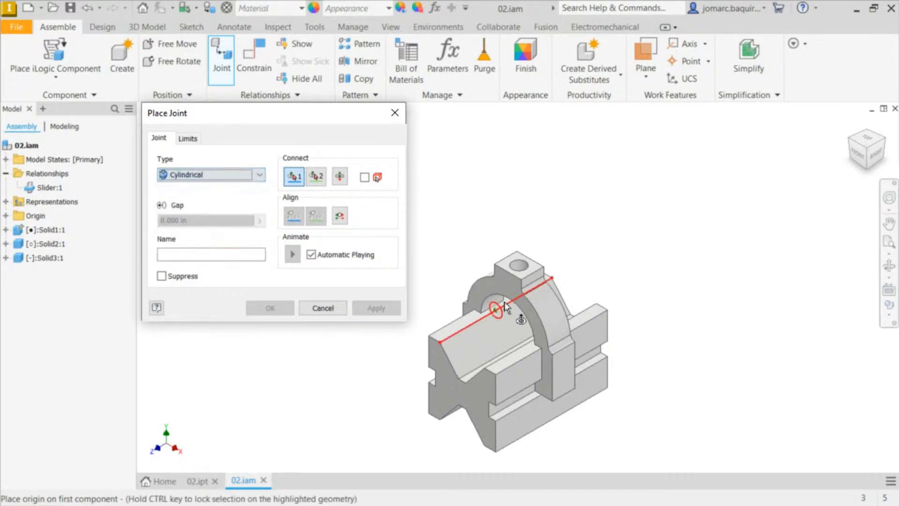
middle_drag(448, 187, 623, 224)
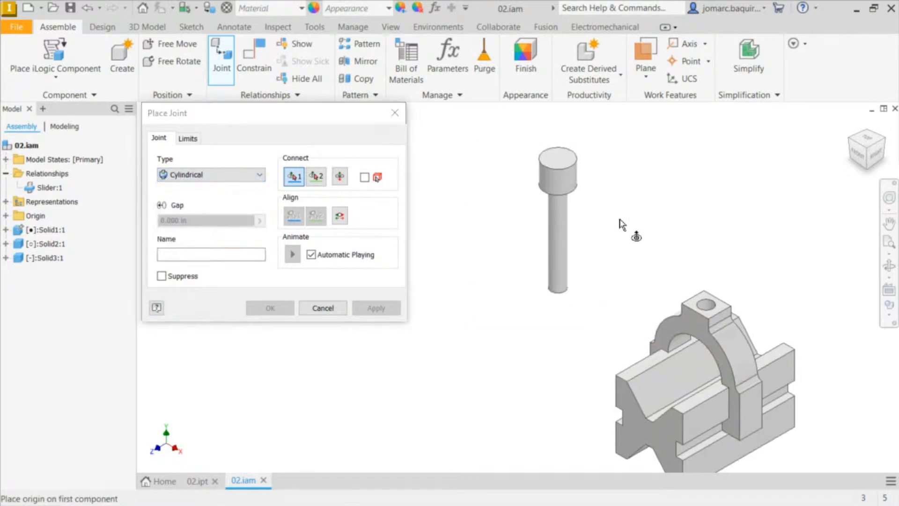
click(579, 249)
click(707, 308)
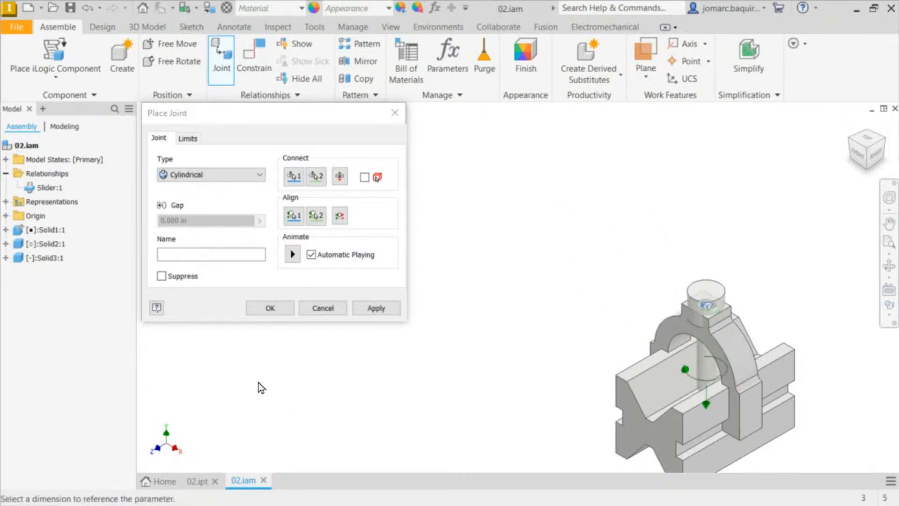
click(277, 312)
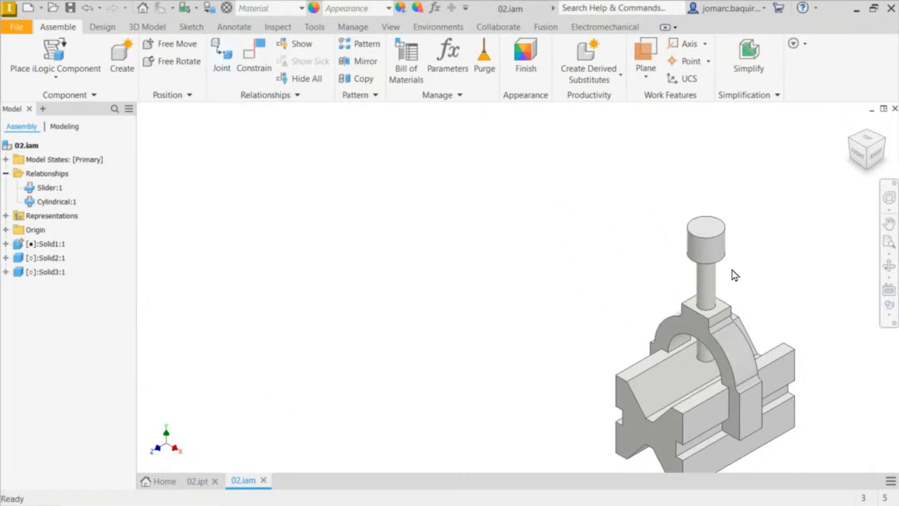
Move the shaft up and down through the clamp's hole to check how it and the clamp travel
drag(713, 220, 718, 172)
drag(713, 209, 727, 255)
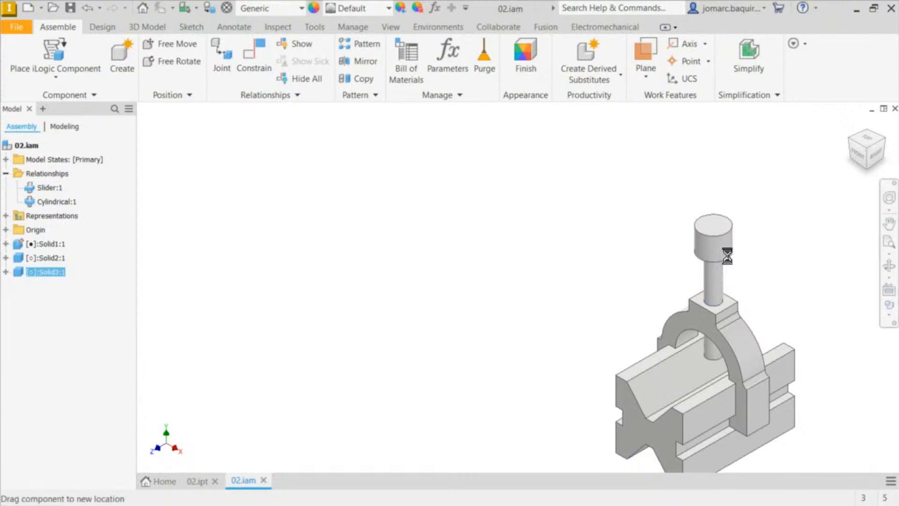
middle_drag(649, 221, 429, 155)
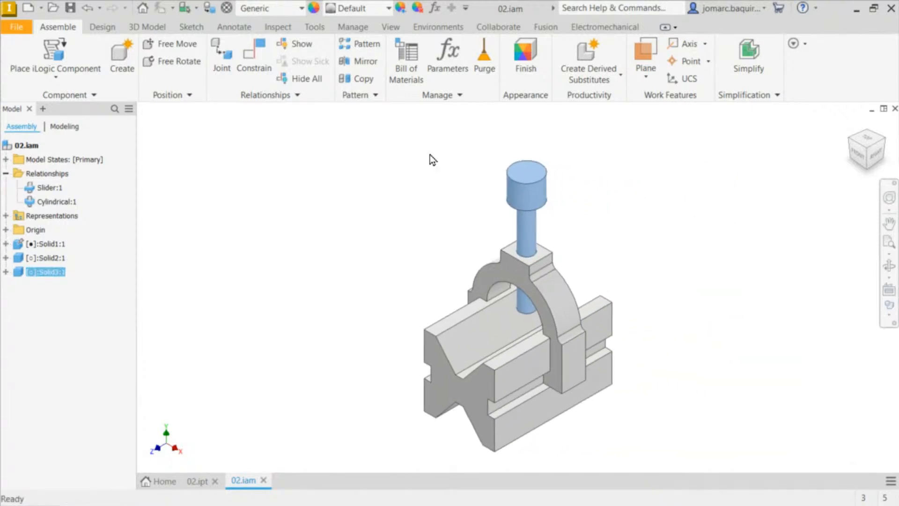